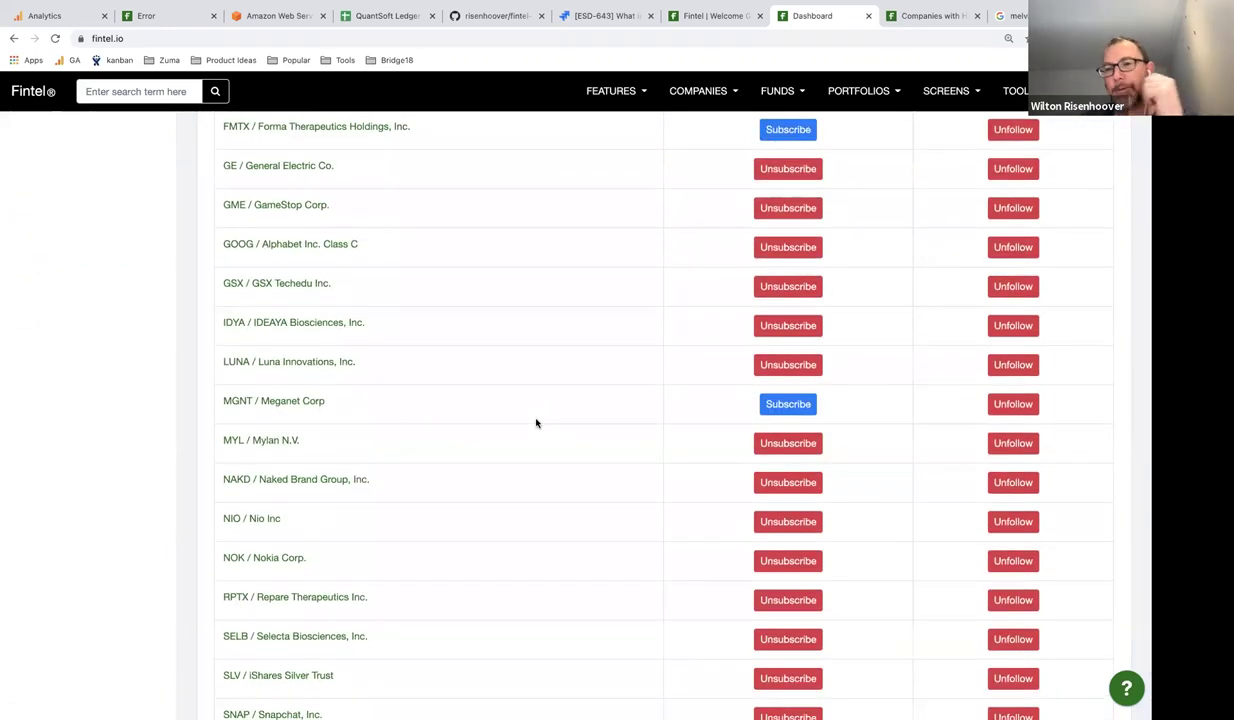
# Leave the legacy company alerts and look through the dashboard's Alerts feed.
pyautogui.scroll(4, 536, 423)
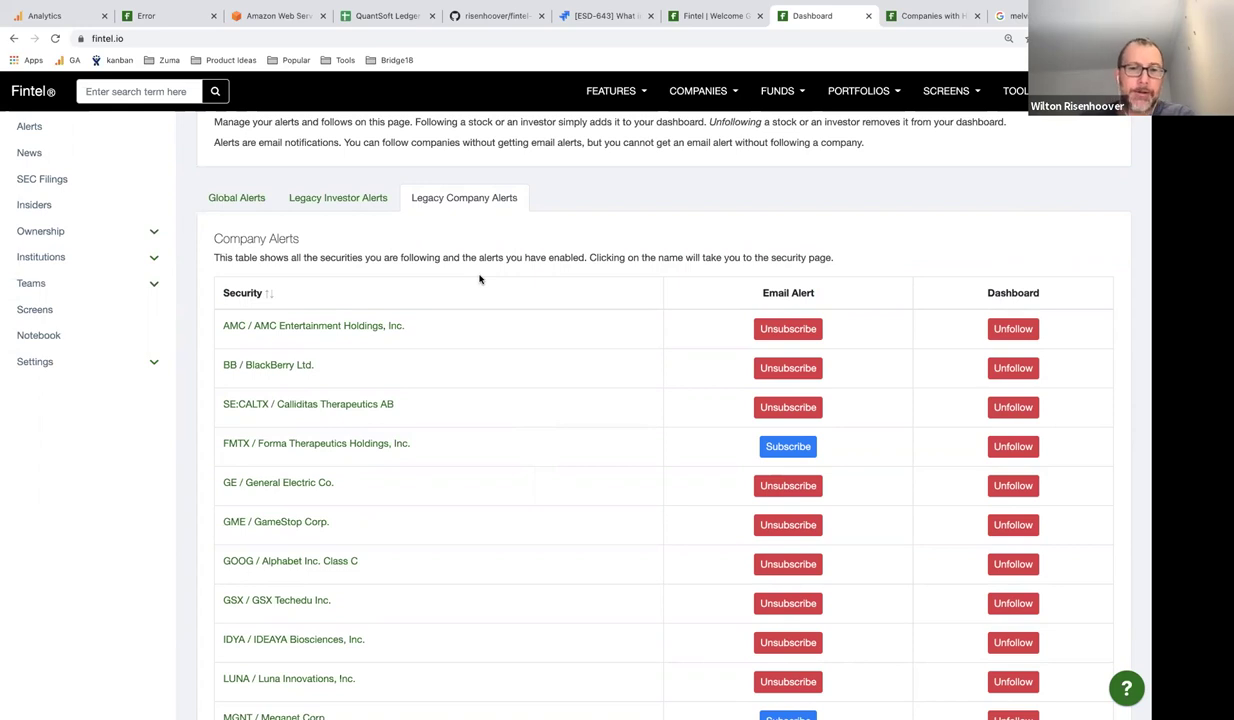
pyautogui.scroll(1, 479, 279)
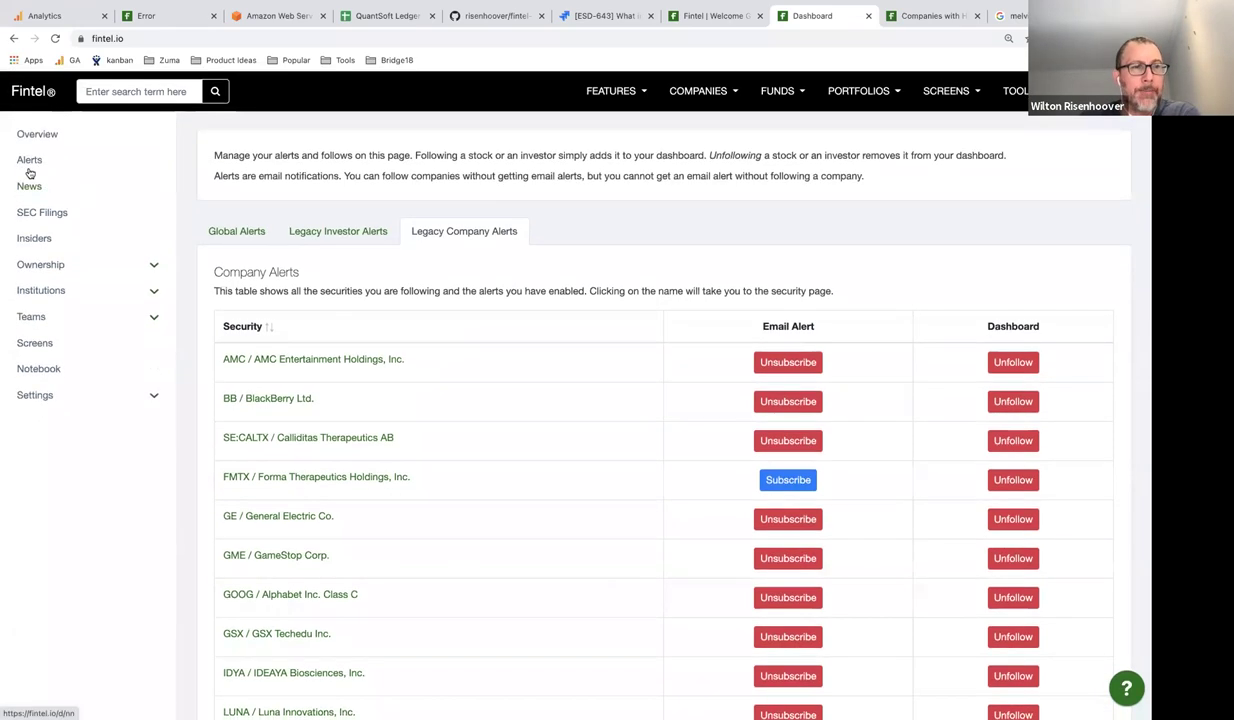
pyautogui.click(30, 162)
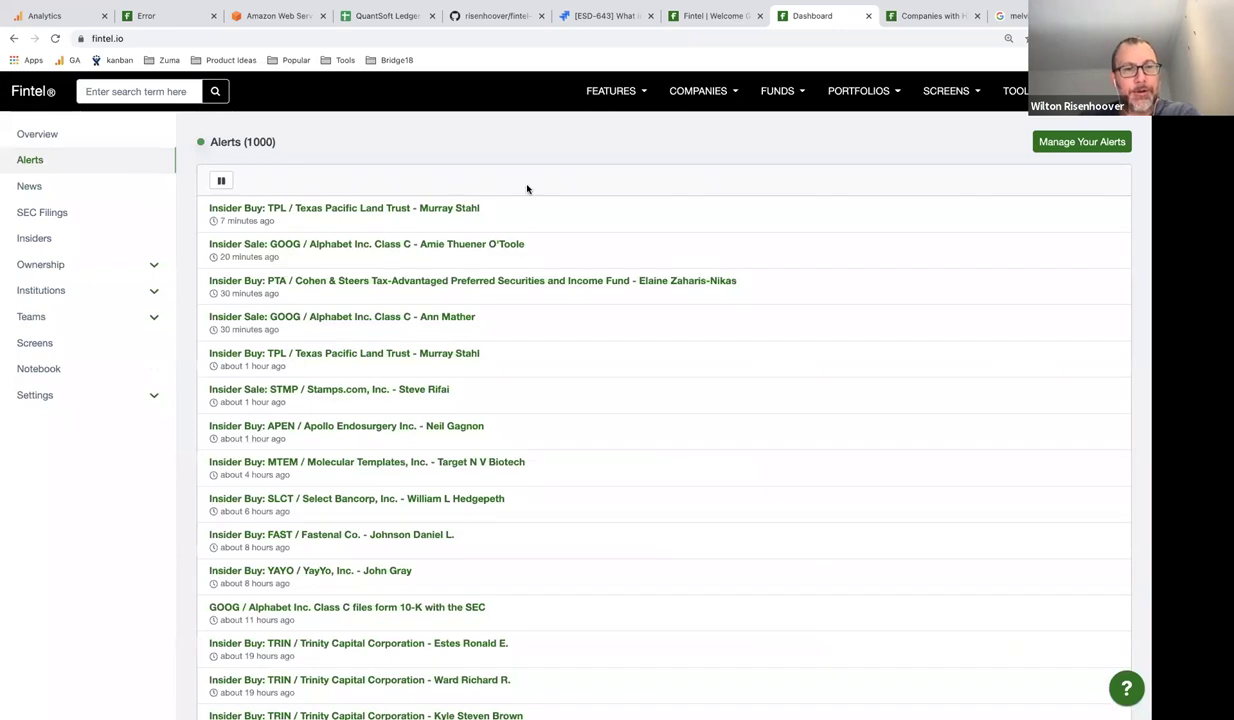
pyautogui.scroll(-5, 527, 189)
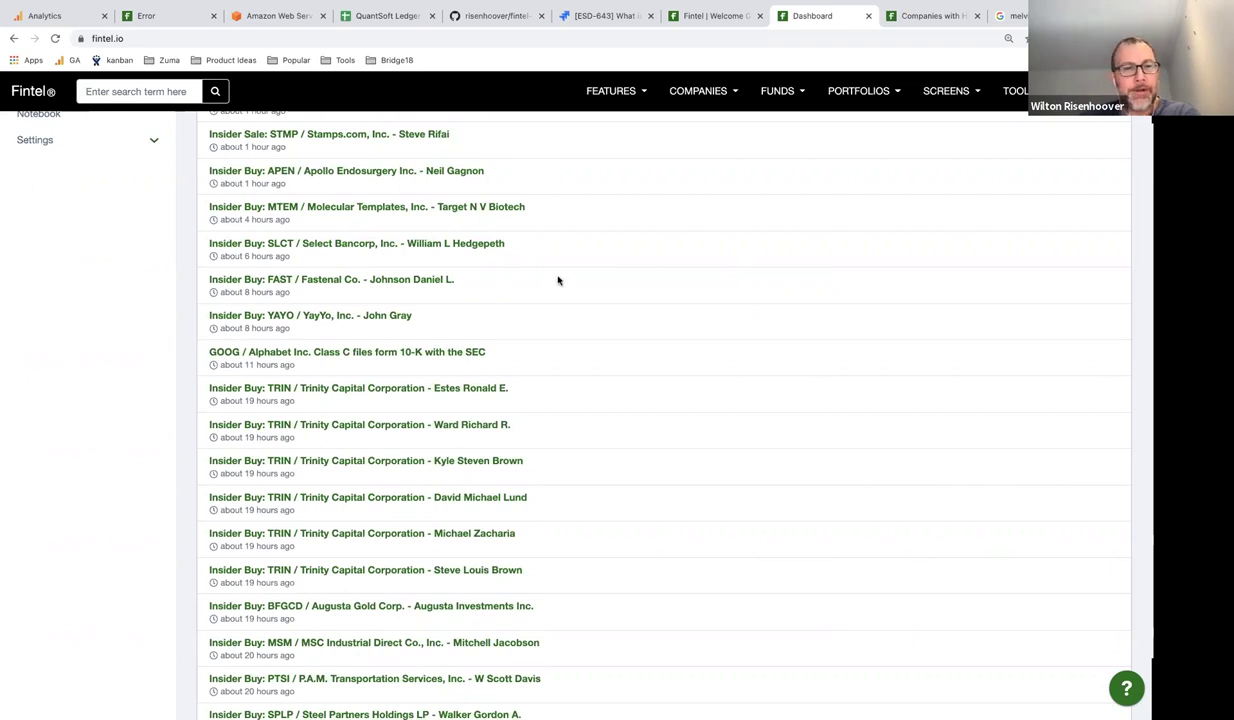
pyautogui.scroll(-1, 567, 331)
pyautogui.scroll(5, 569, 335)
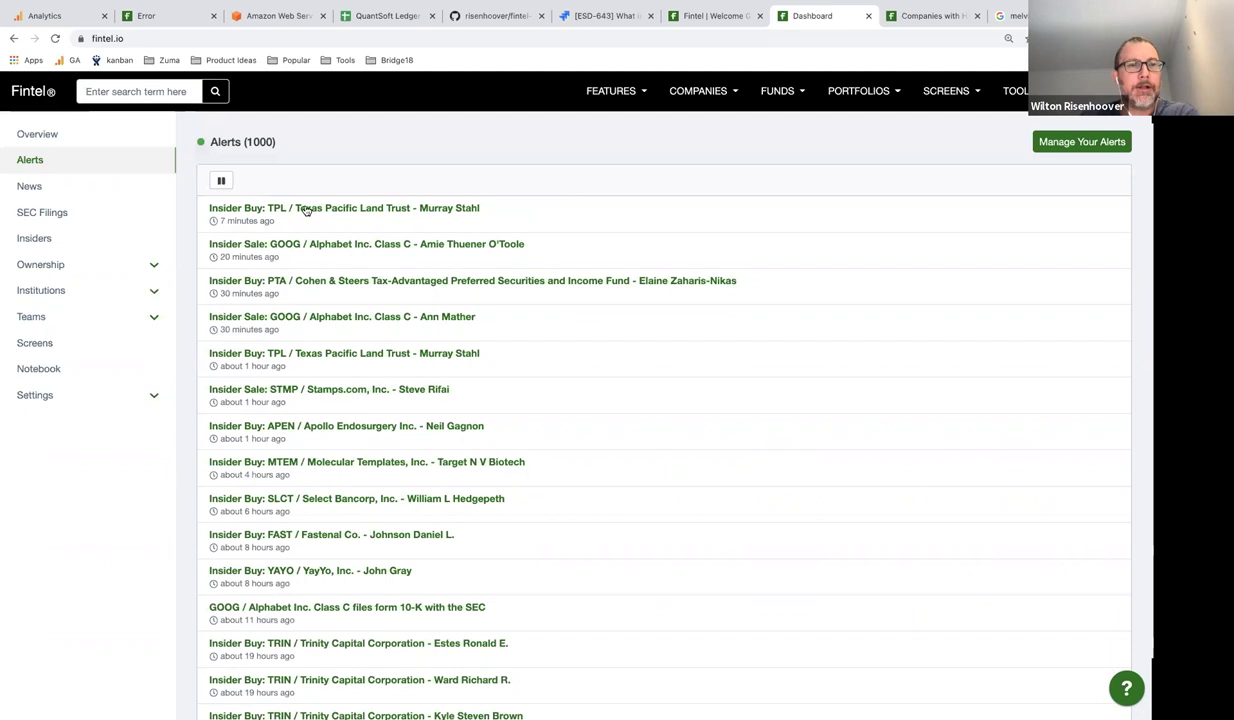
# View the details of the newest TPL insider-buy alert and the GOOG 10-K filing alert, returning to the alerts list after each.
pyautogui.click(306, 207)
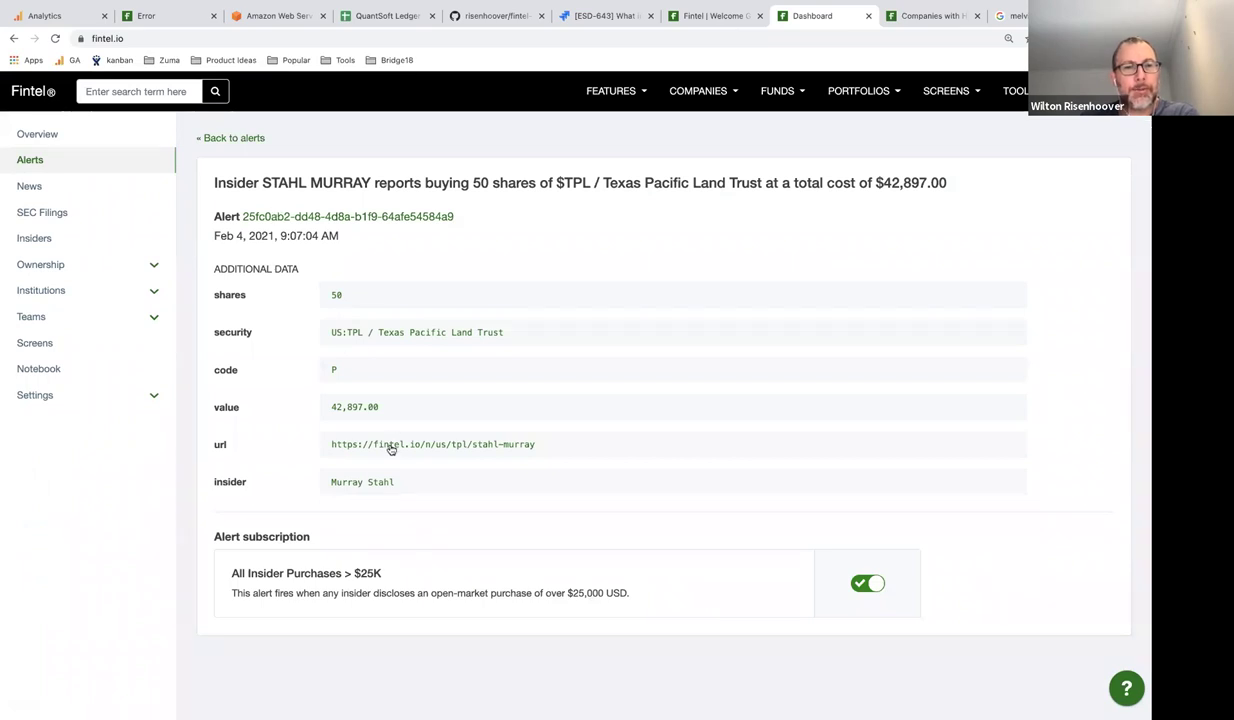
pyautogui.click(219, 139)
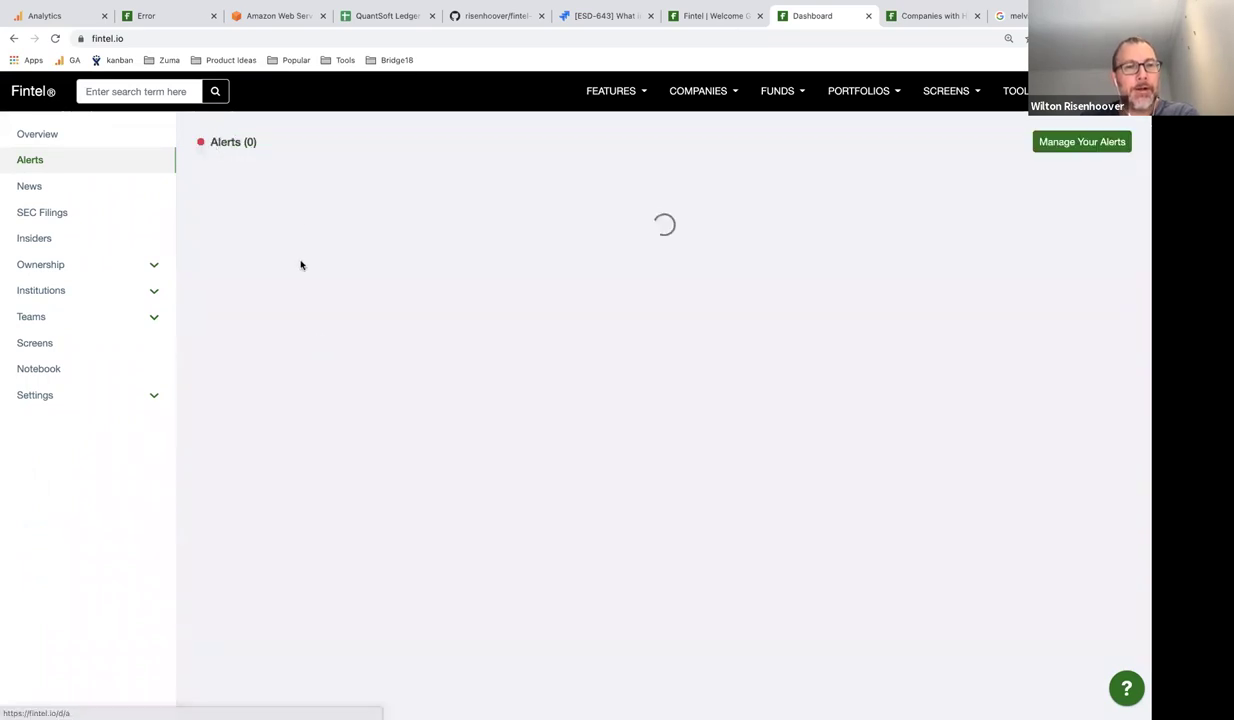
pyautogui.scroll(-5, 319, 342)
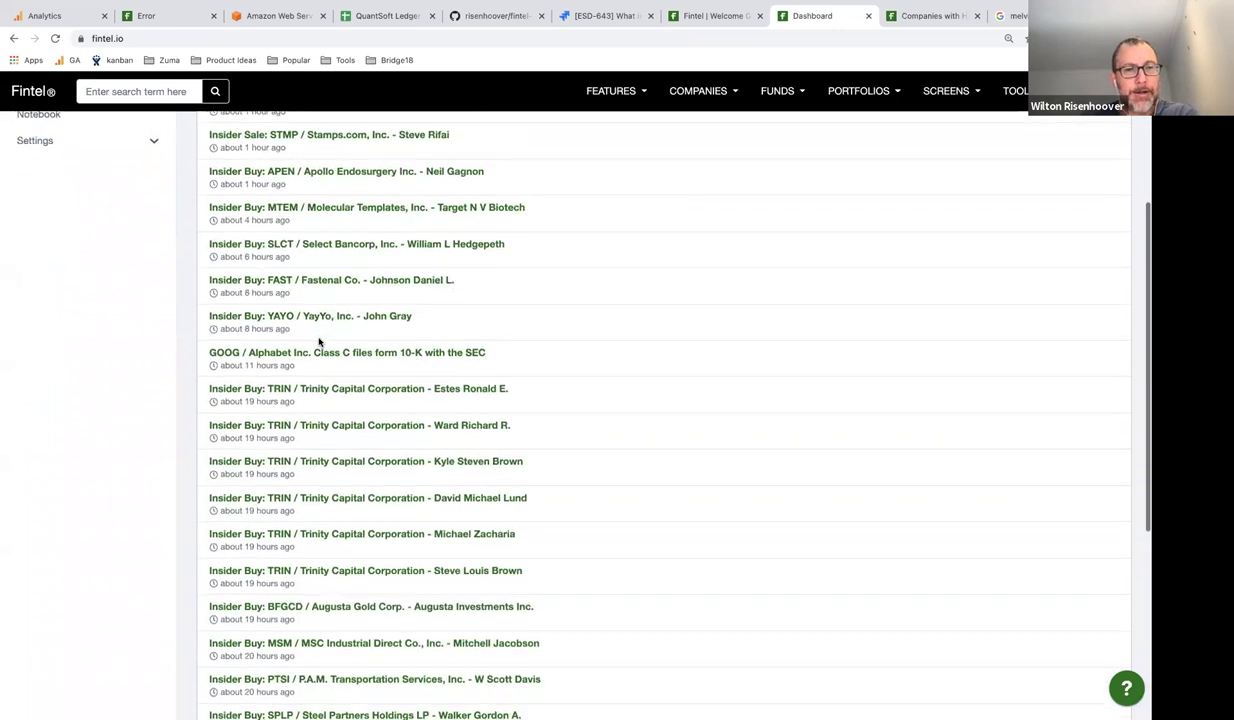
pyautogui.scroll(-1, 320, 340)
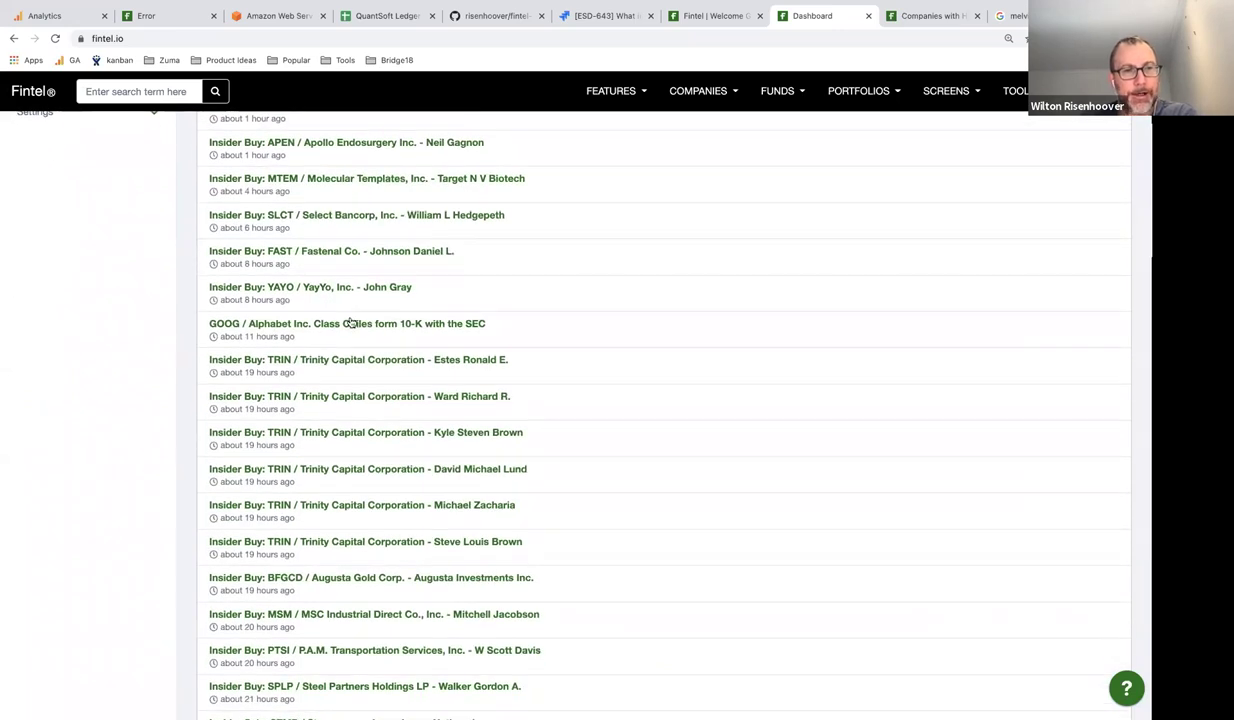
pyautogui.click(341, 324)
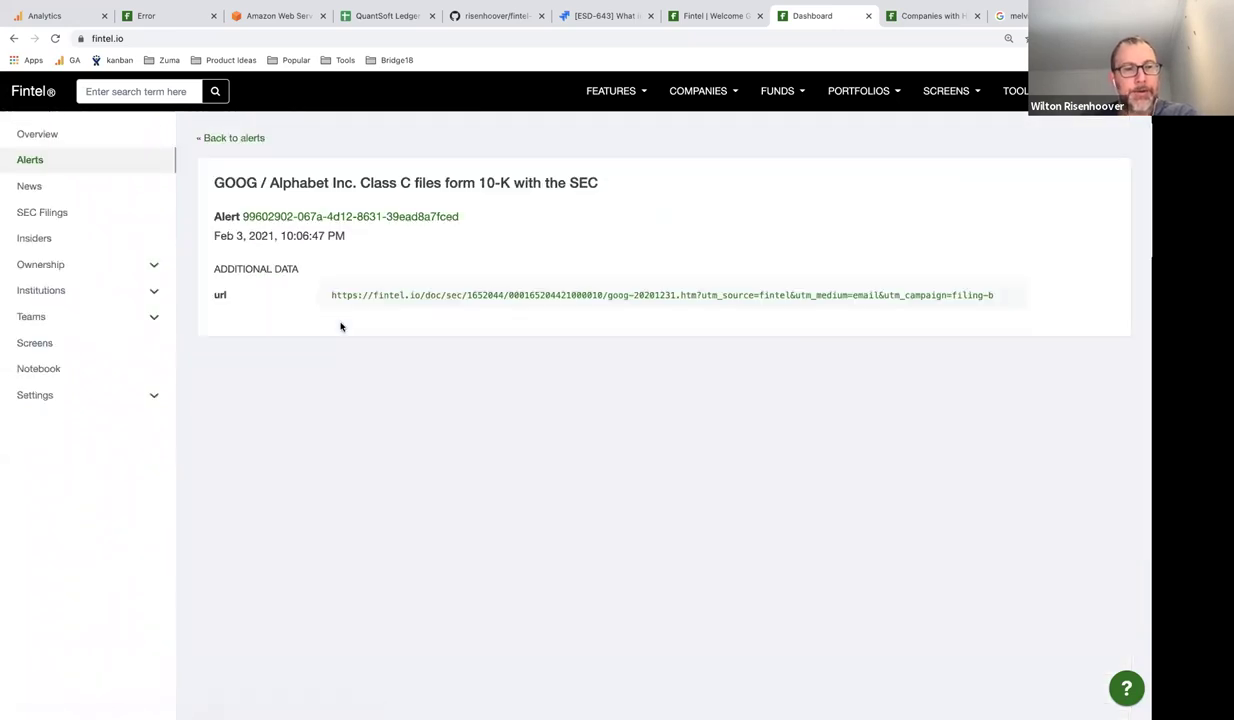
pyautogui.click(218, 138)
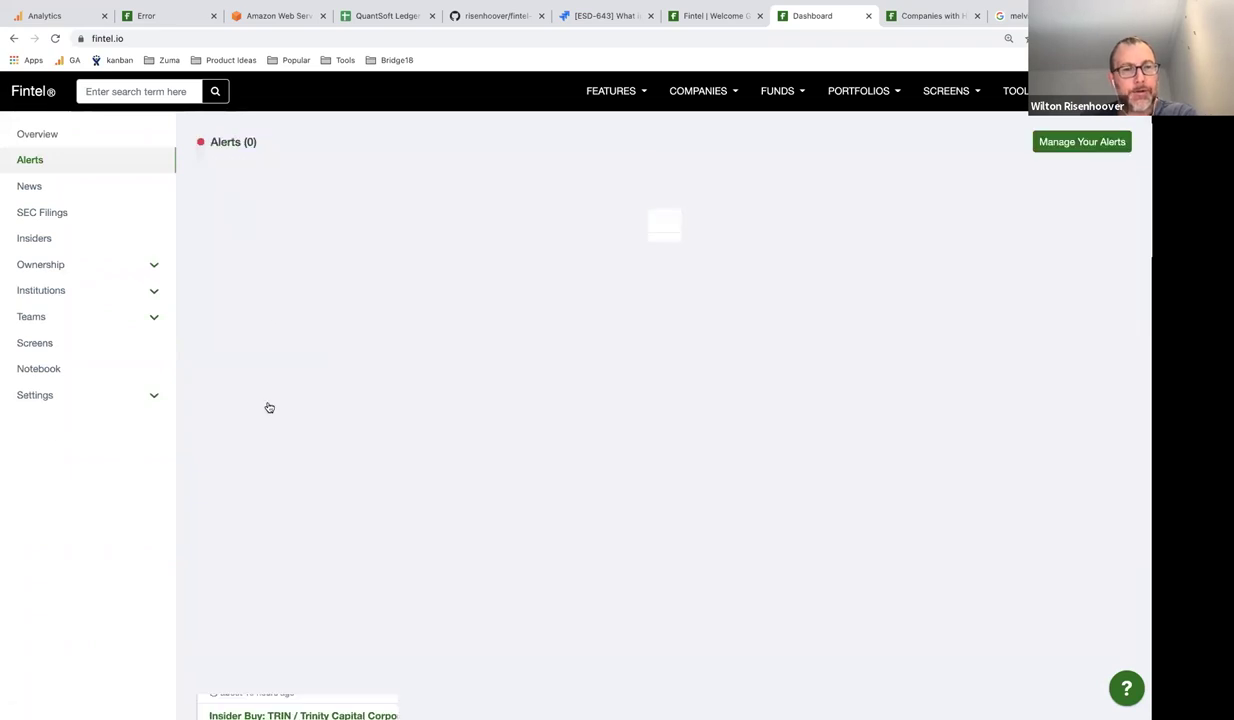
pyautogui.scroll(-10, 268, 405)
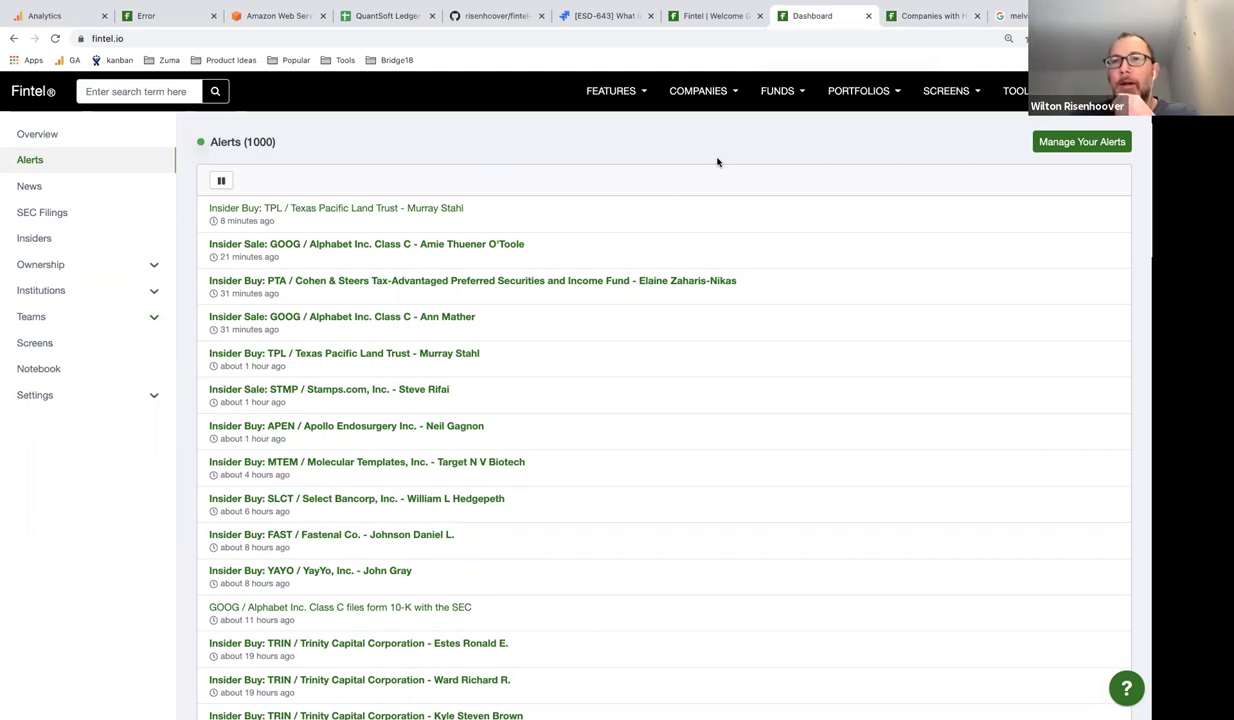
# Switch to the Google results for "melvin capital gme" and open Fintel's page on Melvin Capital Management LP ownership in GME.
pyautogui.click(1021, 17)
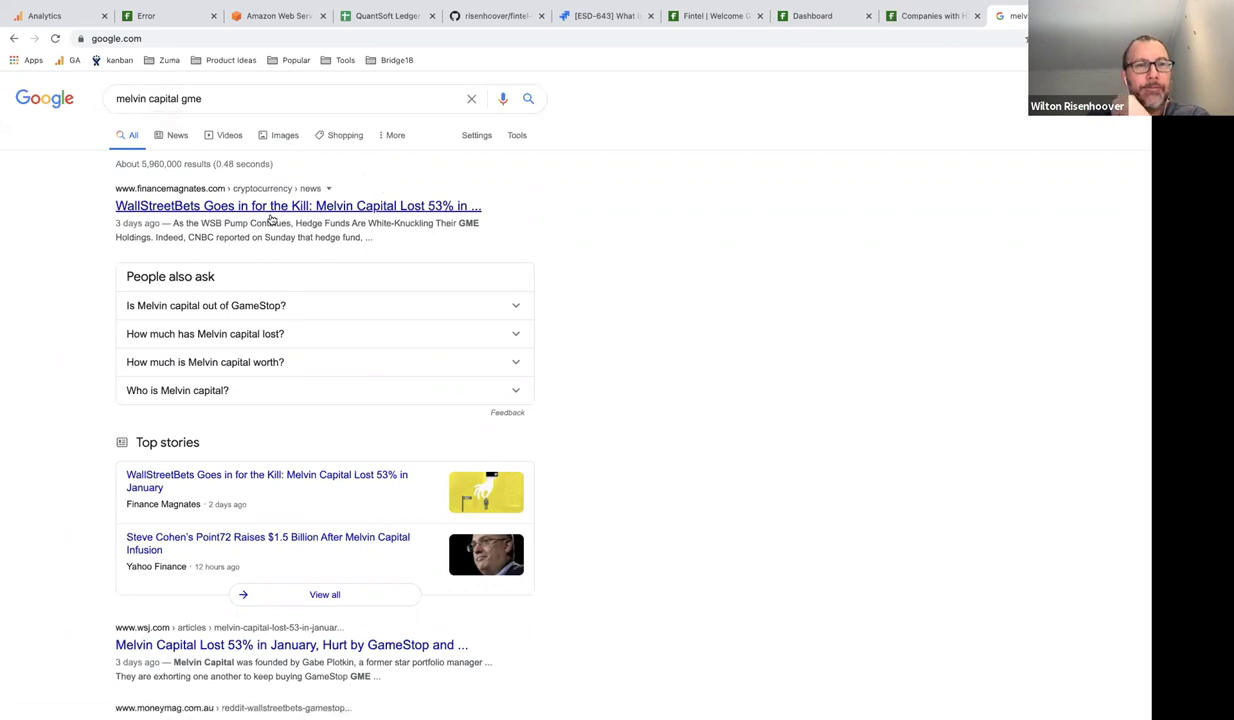
pyautogui.scroll(-5, 124, 345)
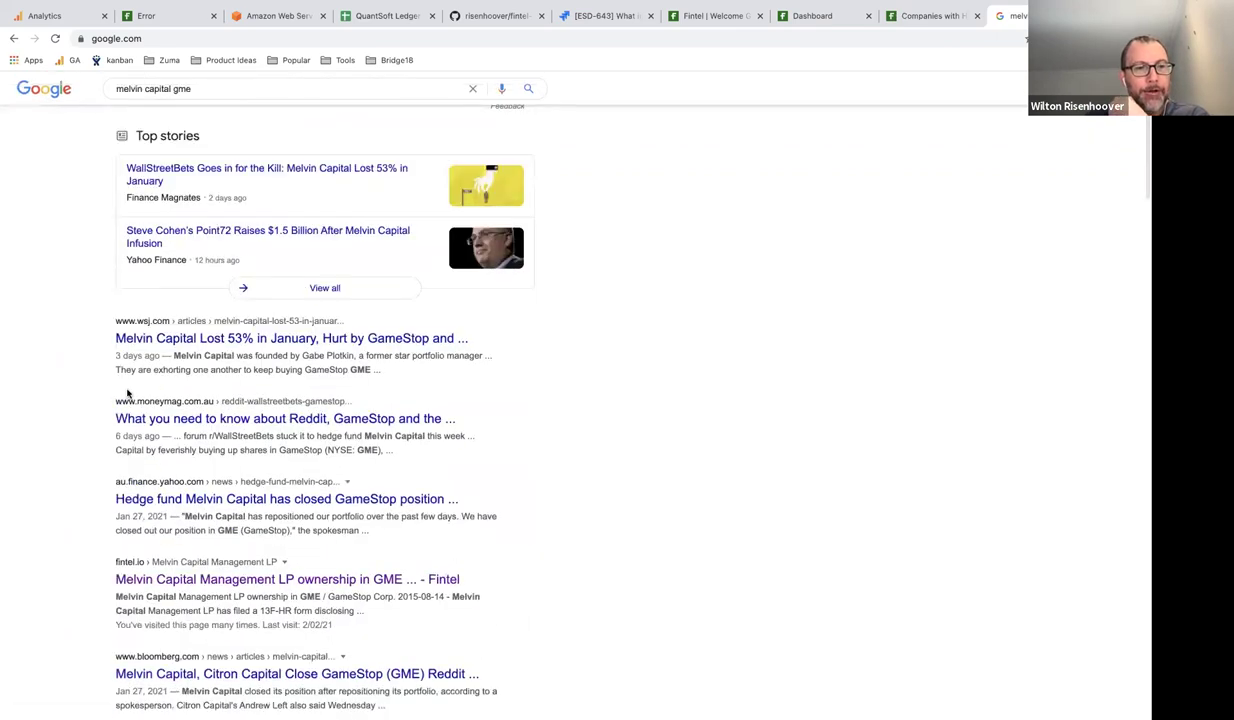
pyautogui.scroll(-3, 100, 440)
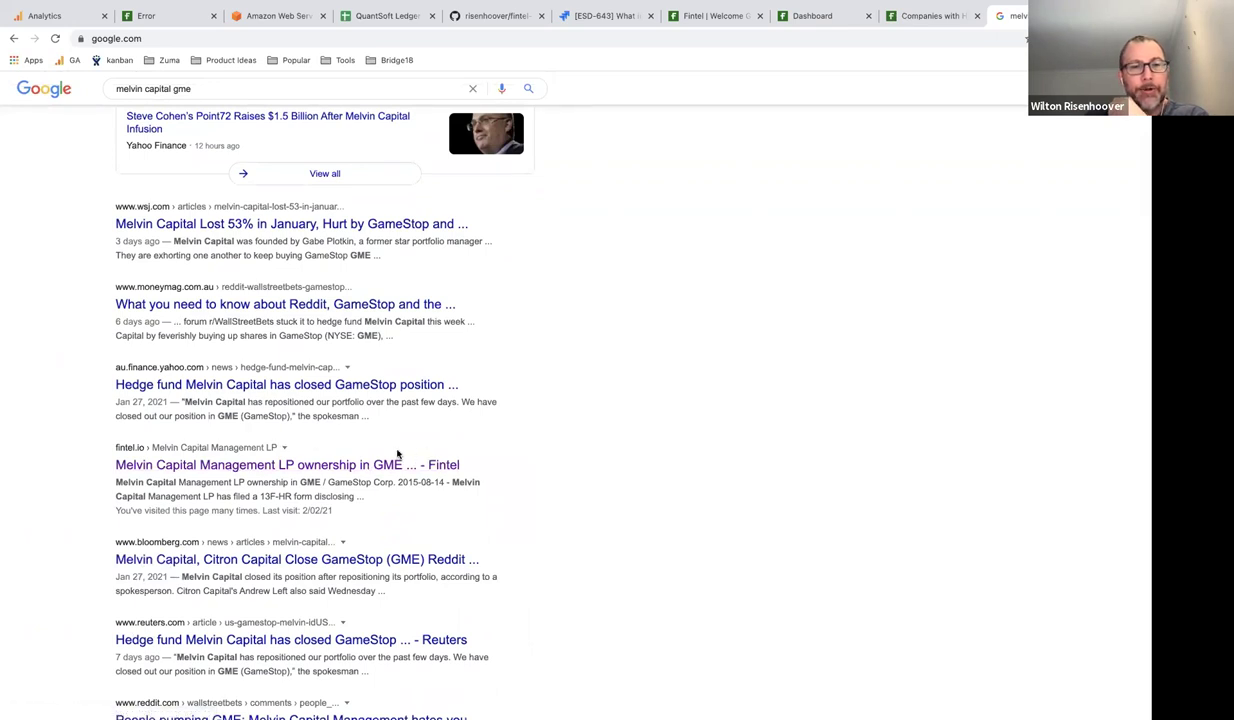
pyautogui.click(287, 467)
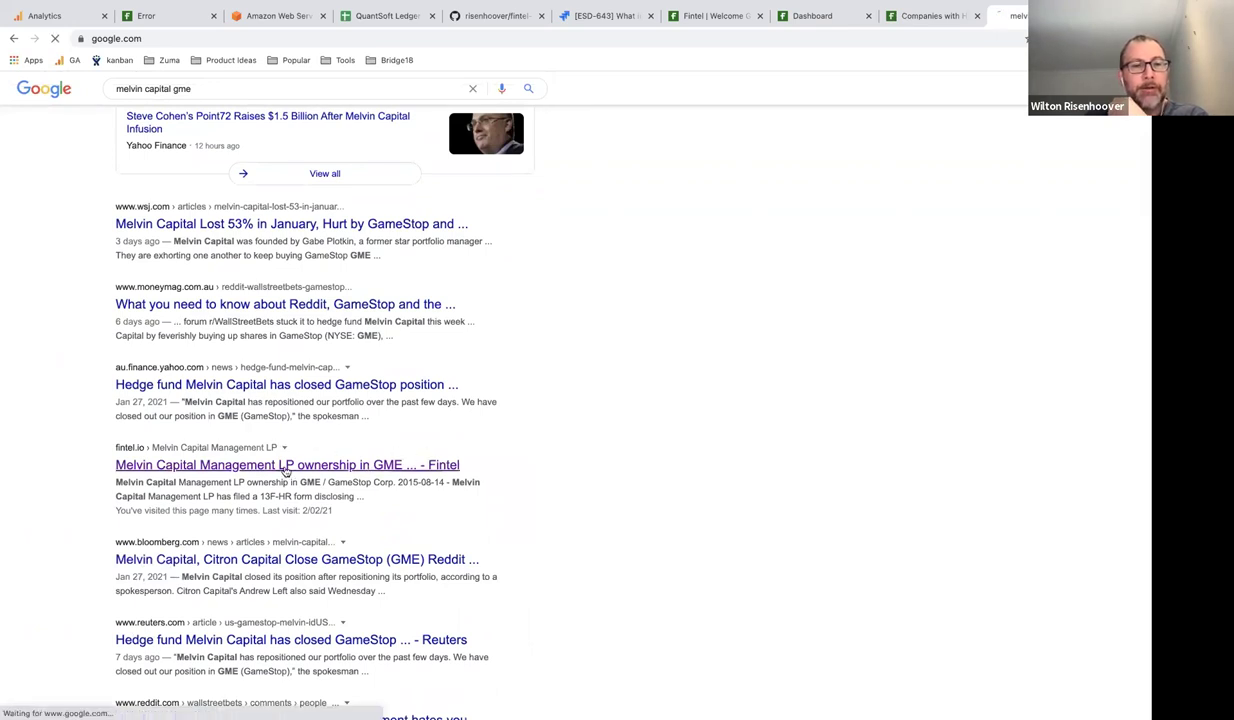
# Examine Melvin Capital's GameStop holdings, including the ownership and put/call ratio charts, 13F filings table and disclosed put options.
pyautogui.scroll(-2, 428, 445)
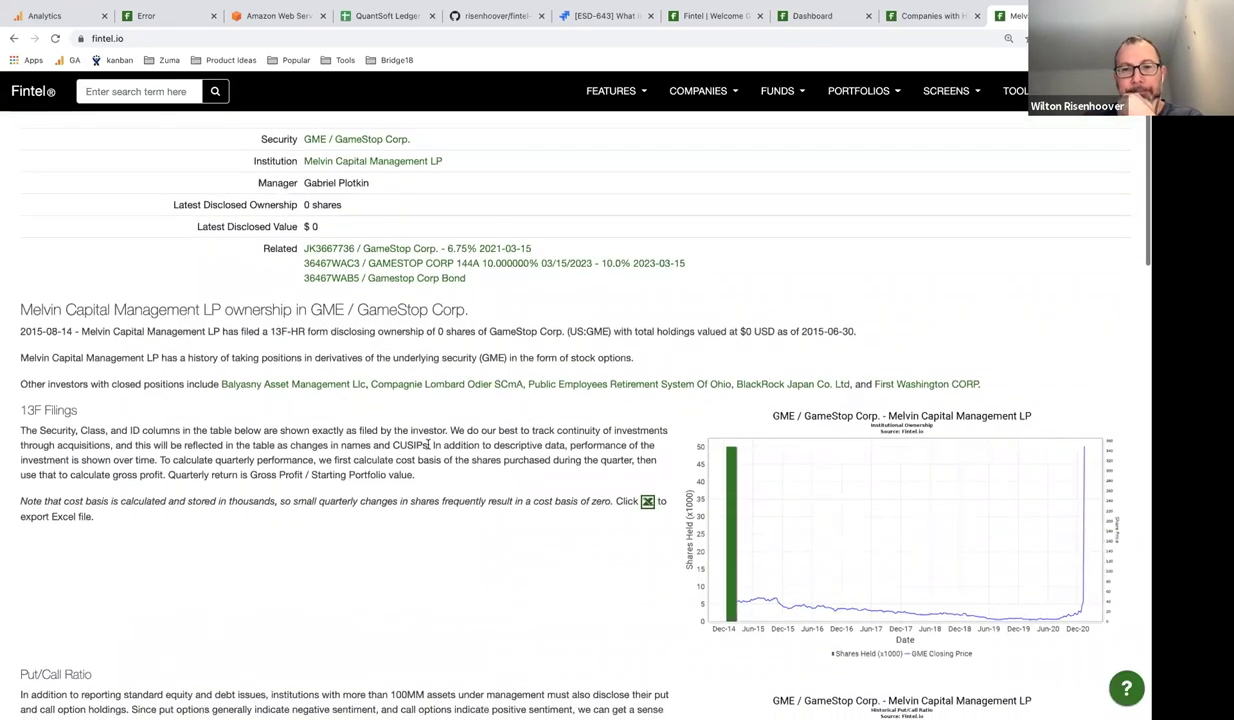
pyautogui.scroll(-4, 428, 445)
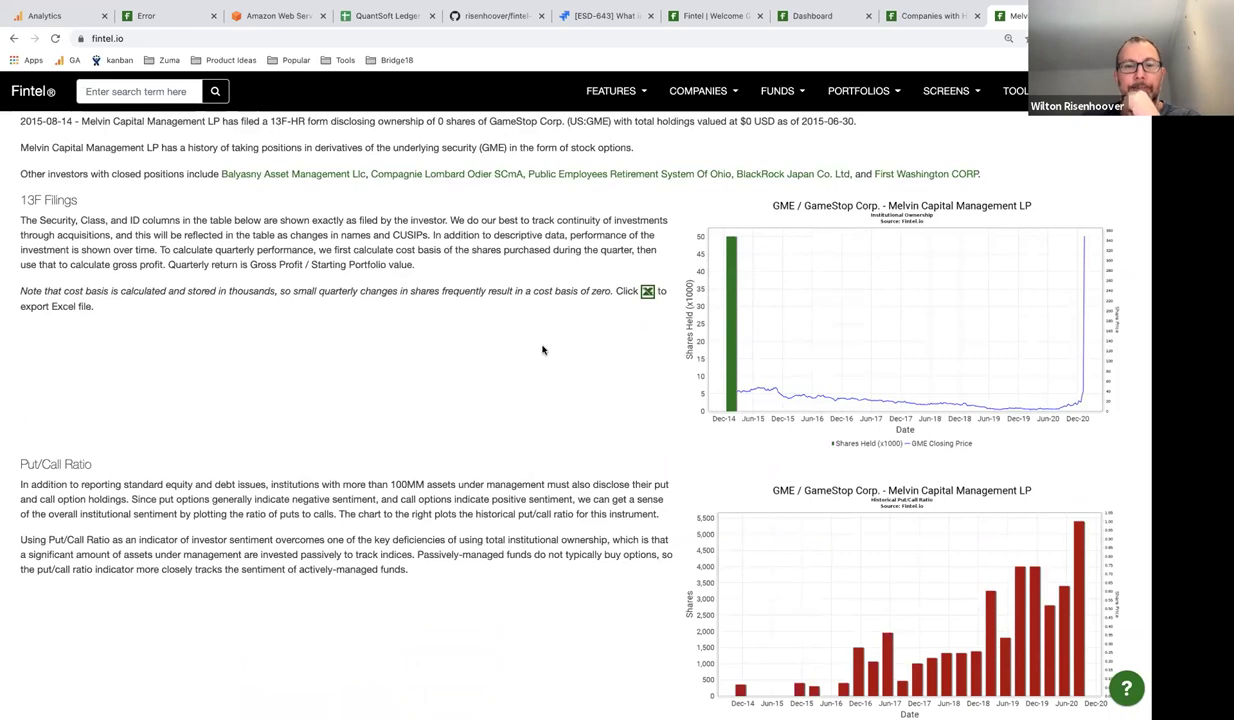
pyautogui.scroll(-5, 542, 349)
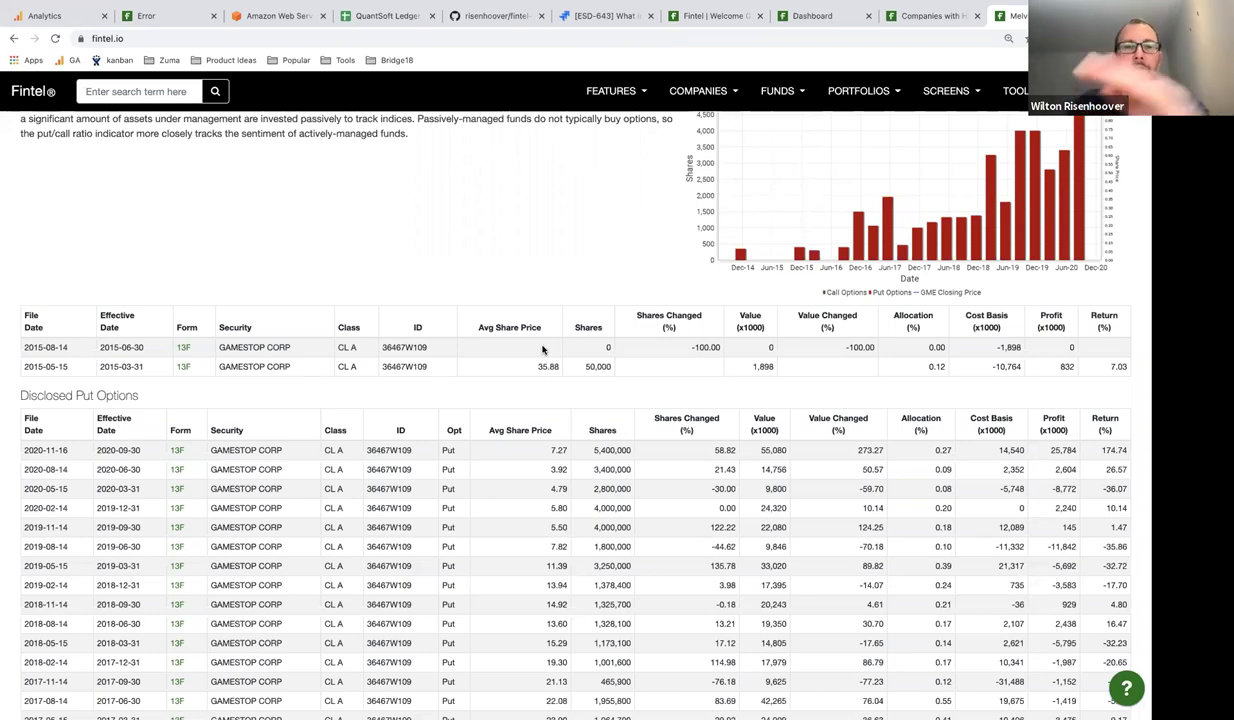
pyautogui.scroll(-5, 543, 348)
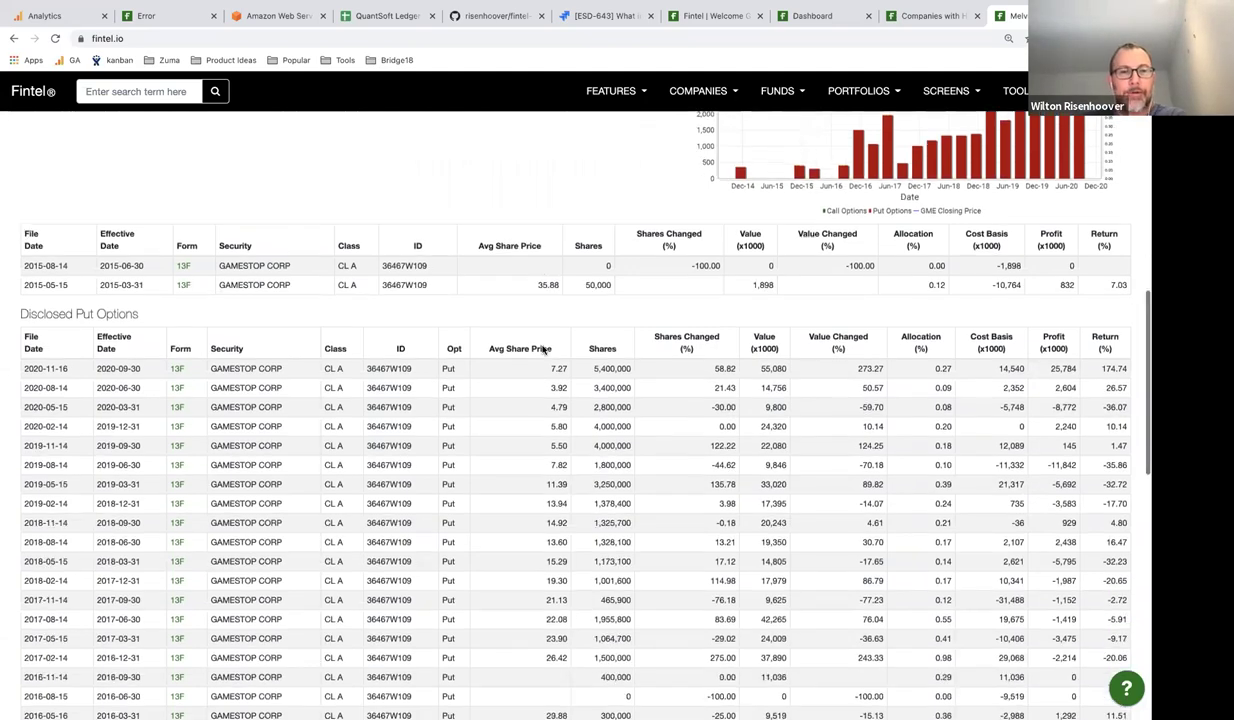
pyautogui.scroll(6, 543, 348)
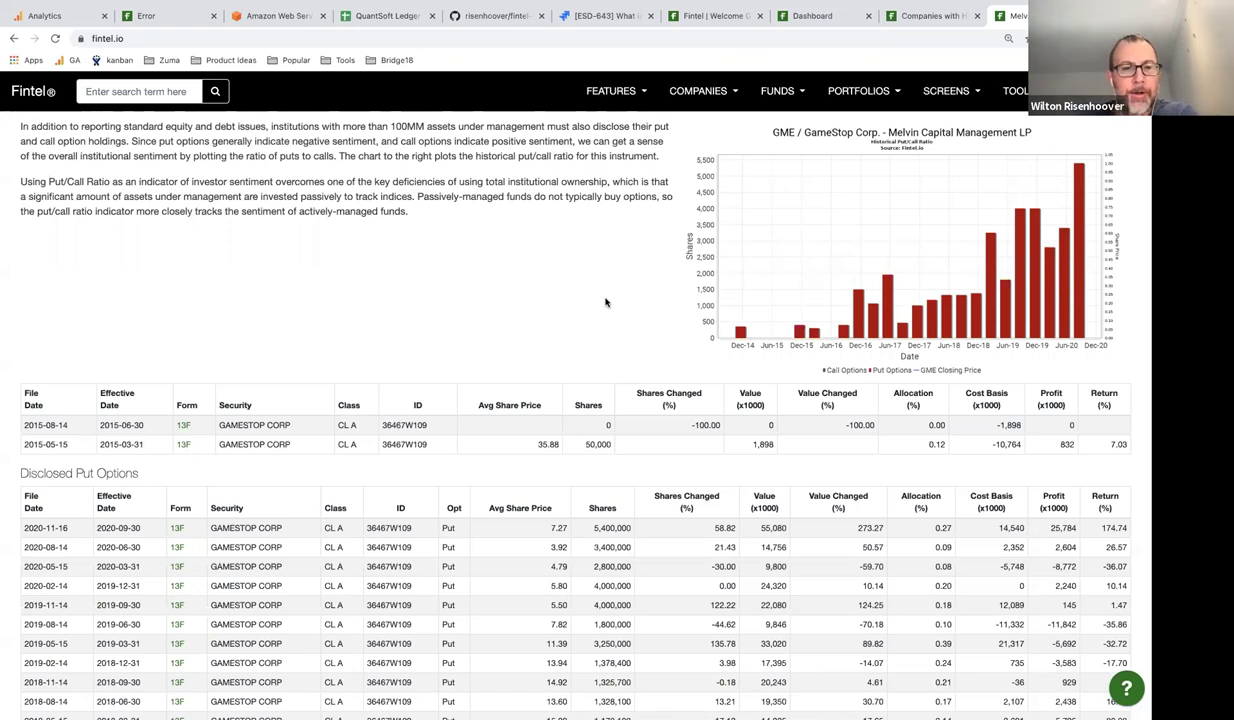
pyautogui.scroll(-4, 500, 300)
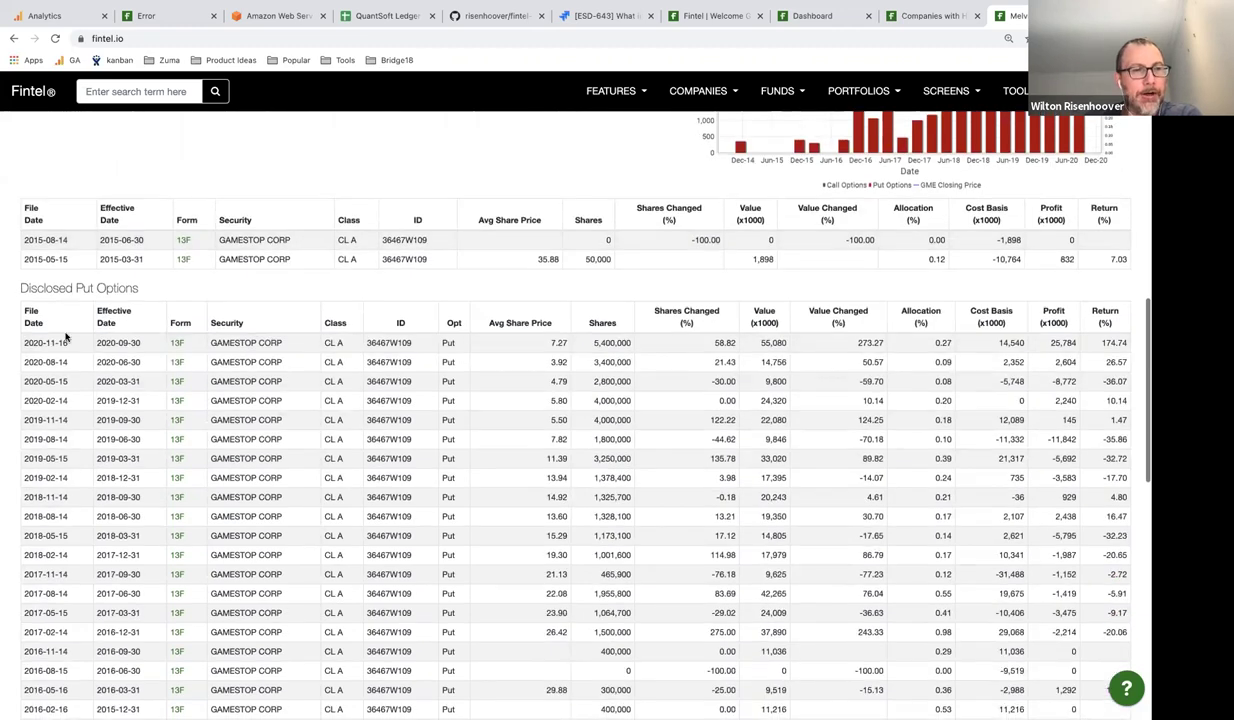
pyautogui.moveTo(21, 288); pyautogui.dragTo(128, 290)
pyautogui.click(128, 290)
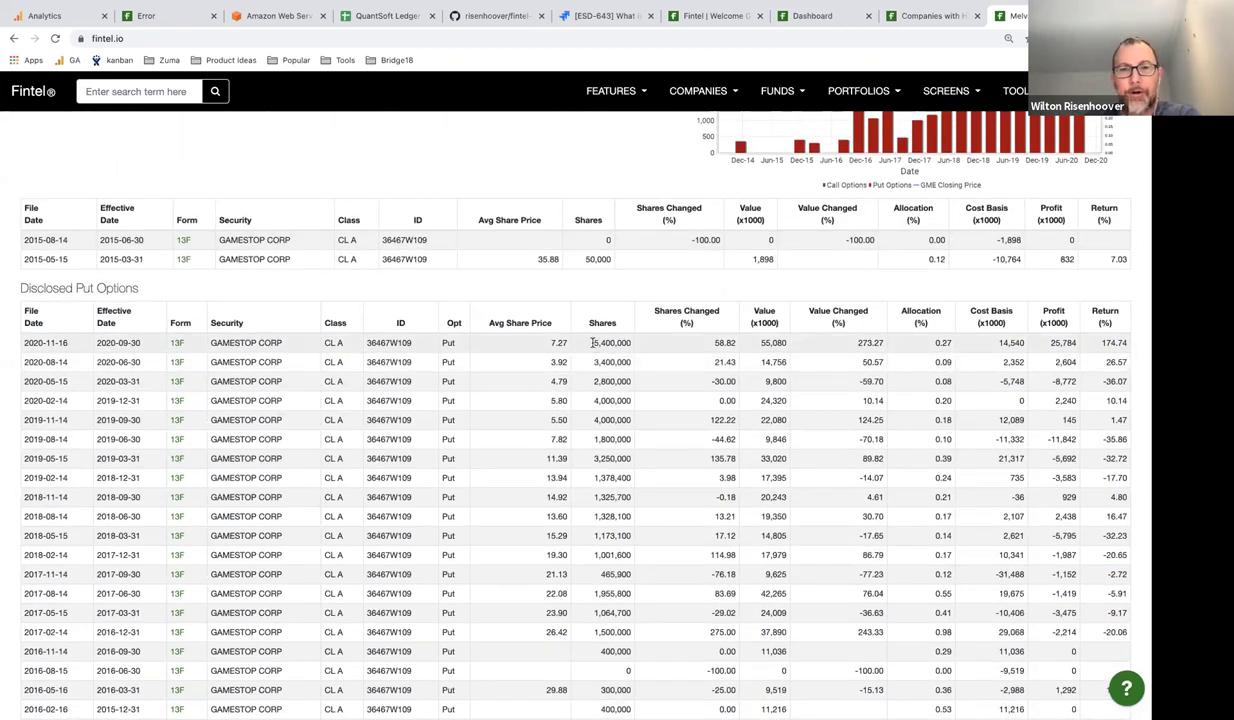
pyautogui.scroll(-1, 630, 410)
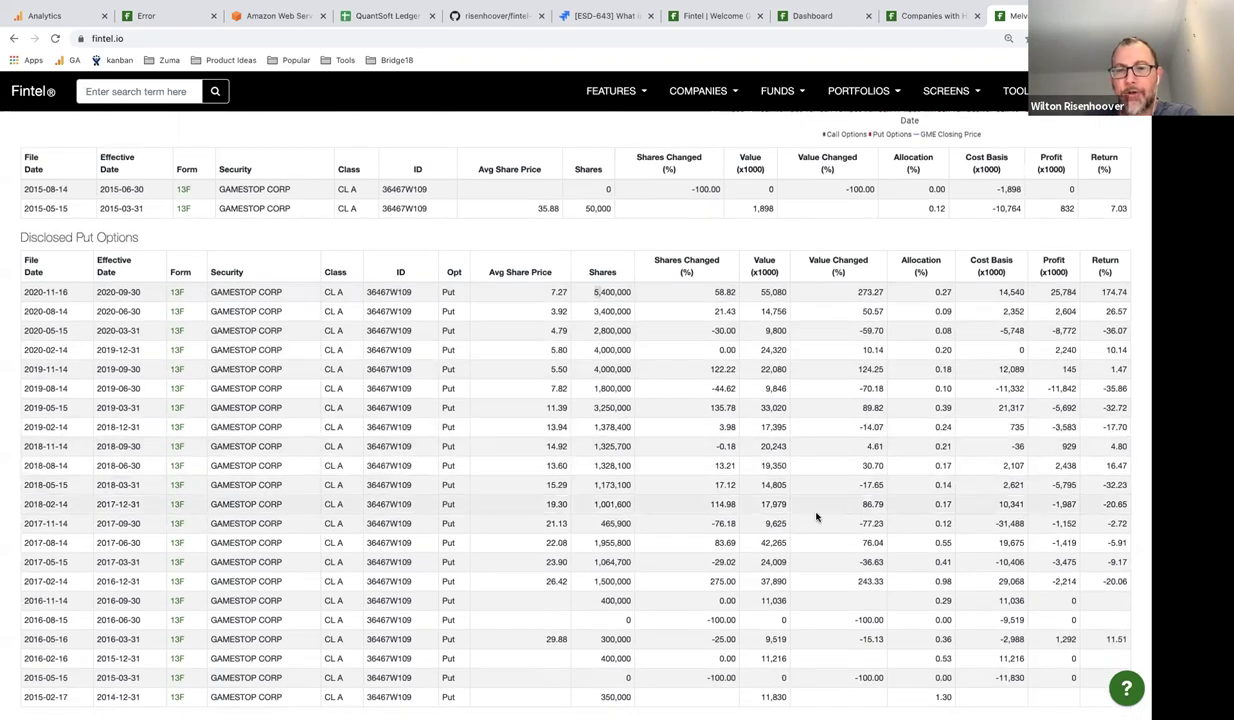
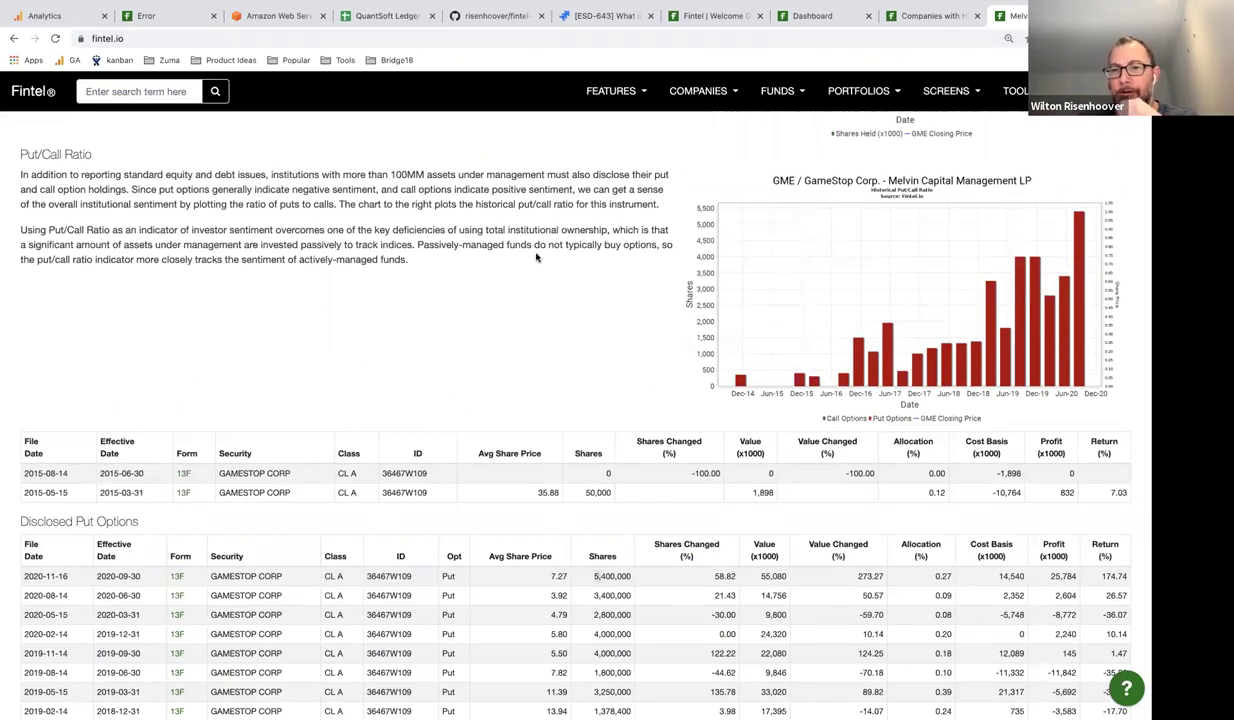
pyautogui.scroll(3, 540, 249)
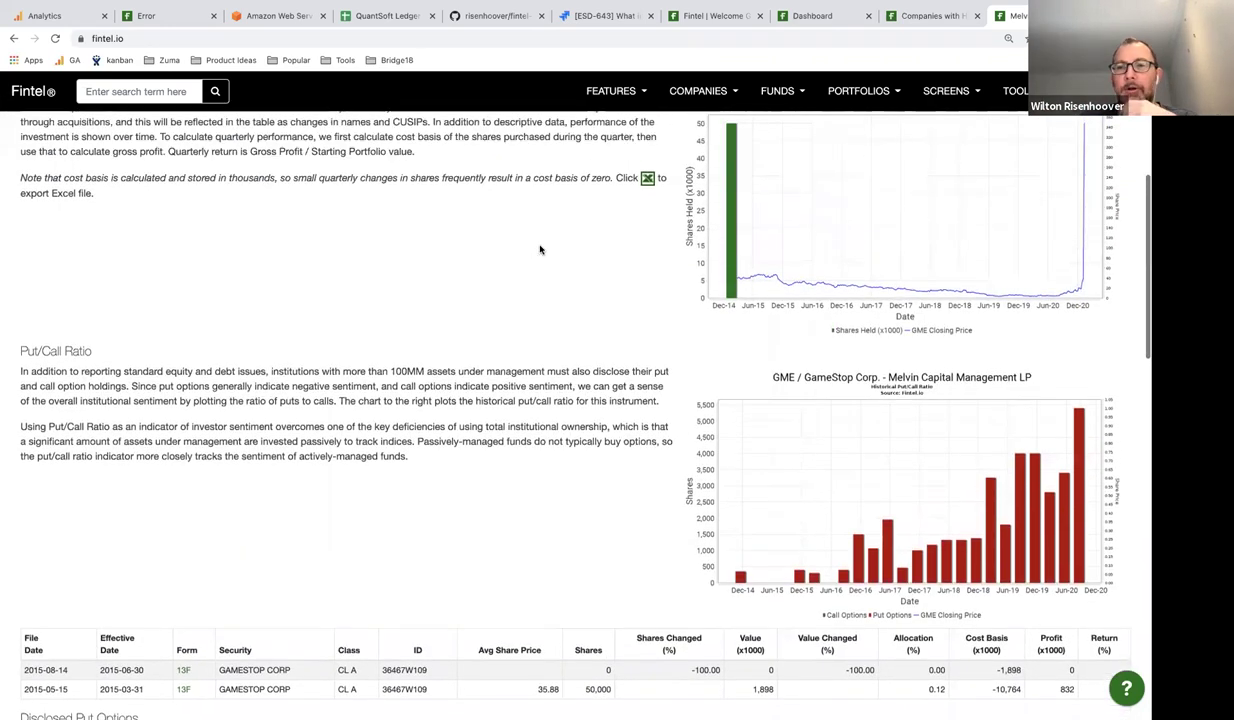
pyautogui.scroll(5, 540, 249)
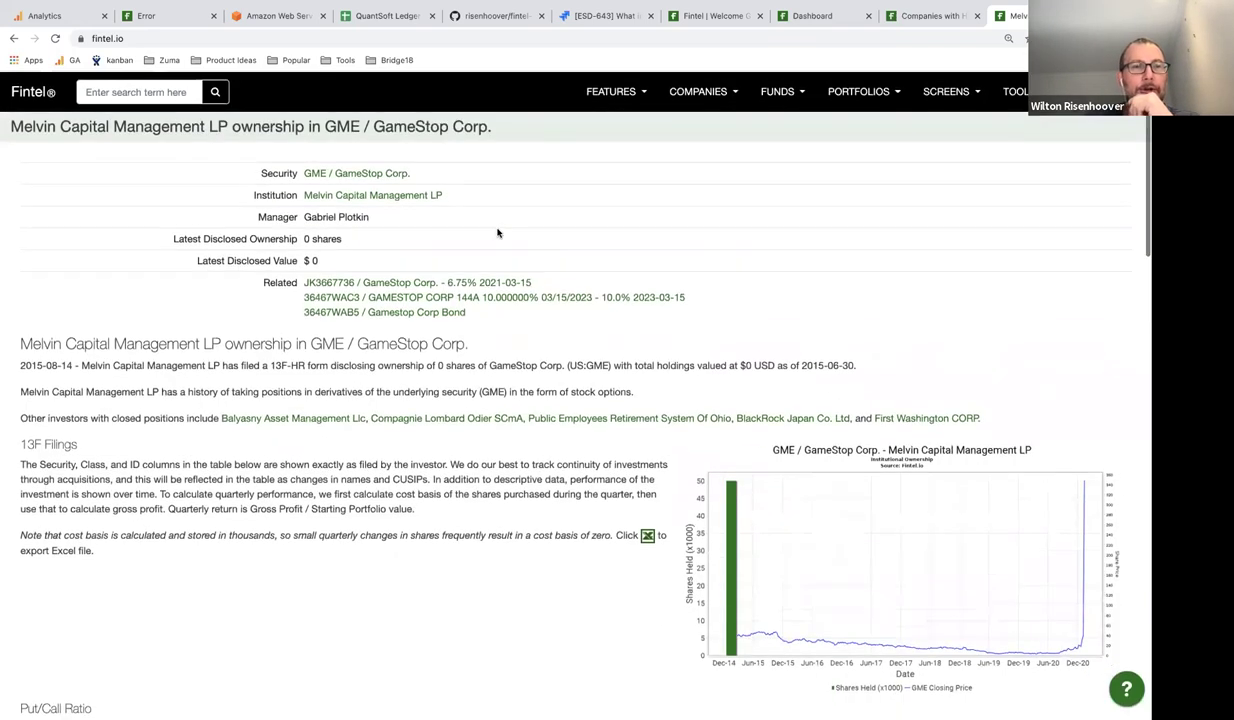
pyautogui.click(930, 16)
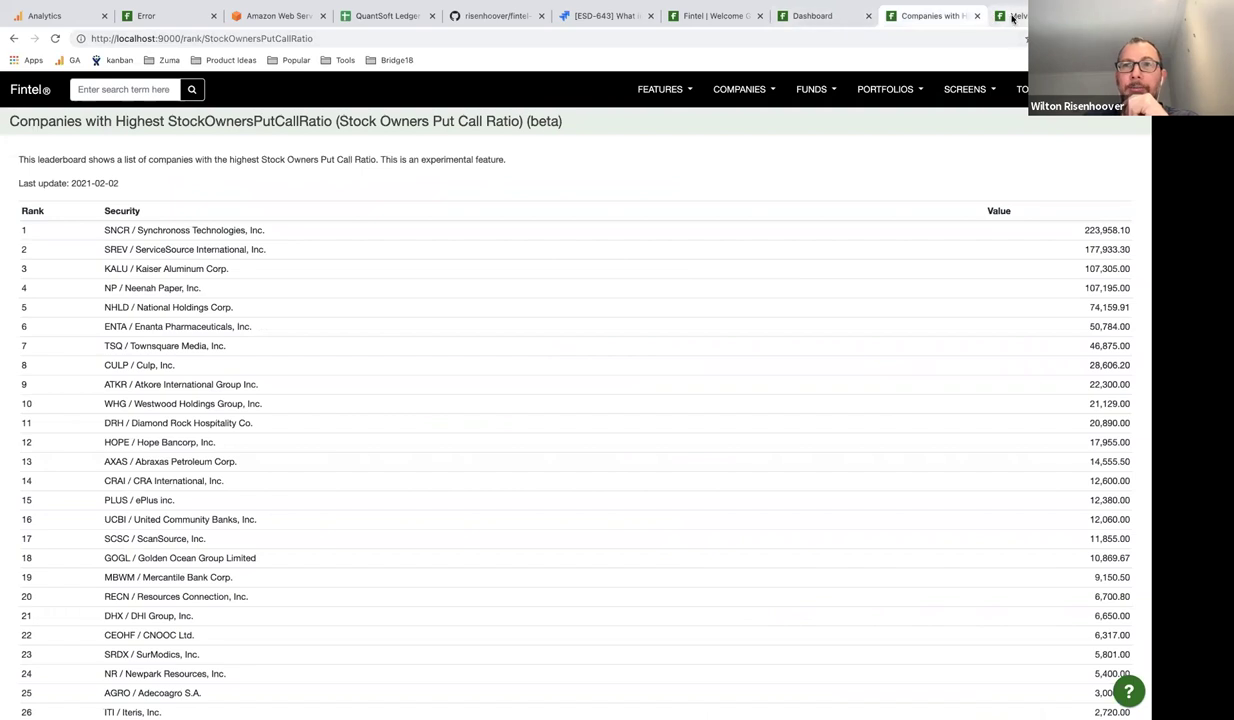
pyautogui.hotkey('ctrl', 'Tab')
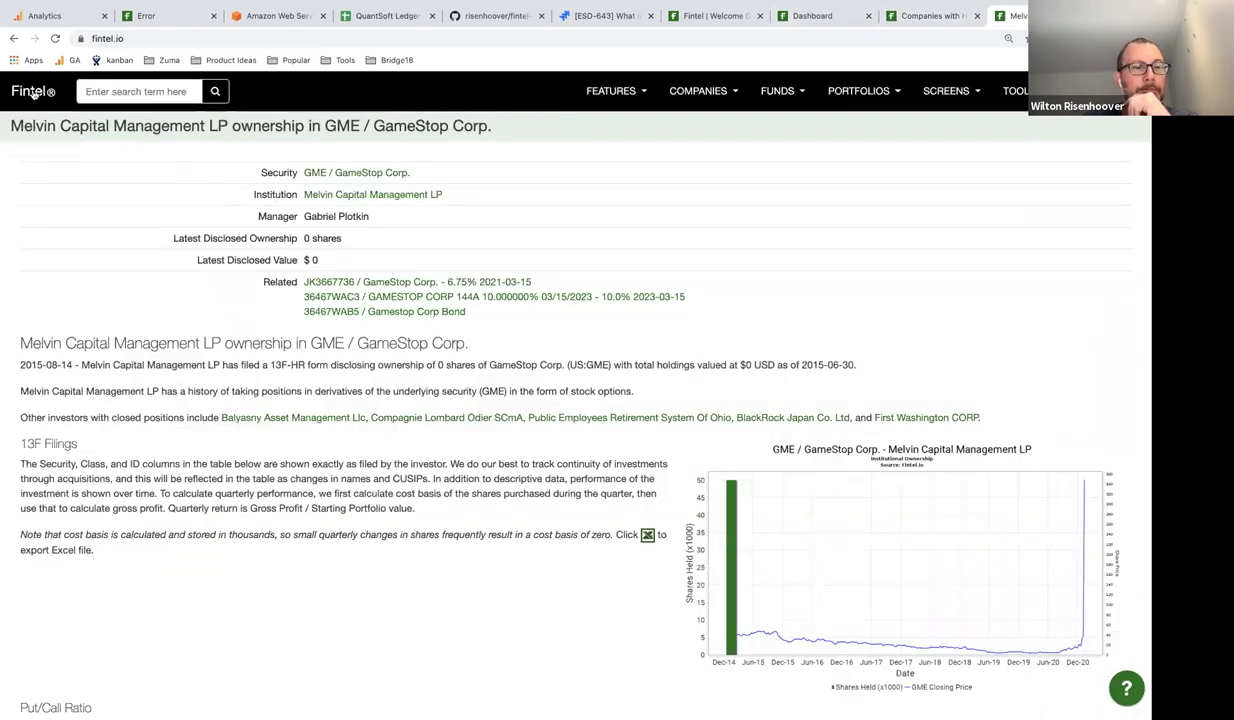
# Search Fintel for "gme" and open the Institutional Ownership page of US:GME / GameStop Corp.
pyautogui.click(104, 91)
pyautogui.write('gme')
pyautogui.press('Return')
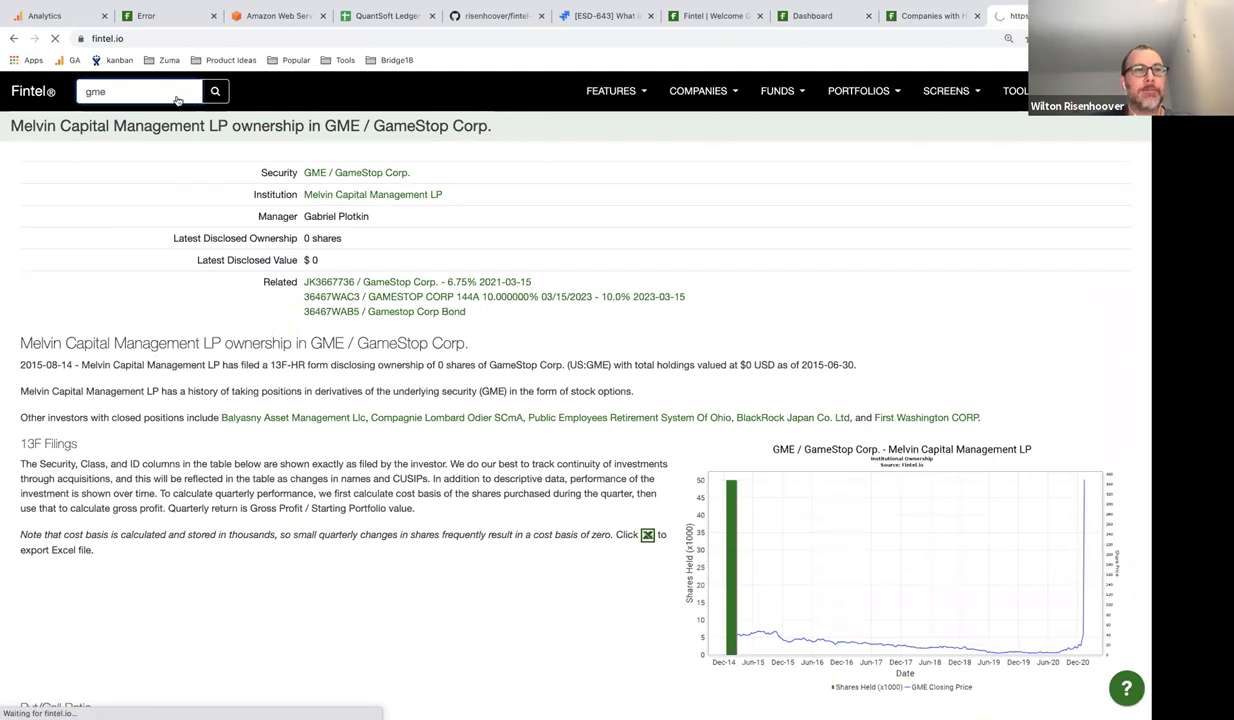
pyautogui.scroll(-3, 212, 310)
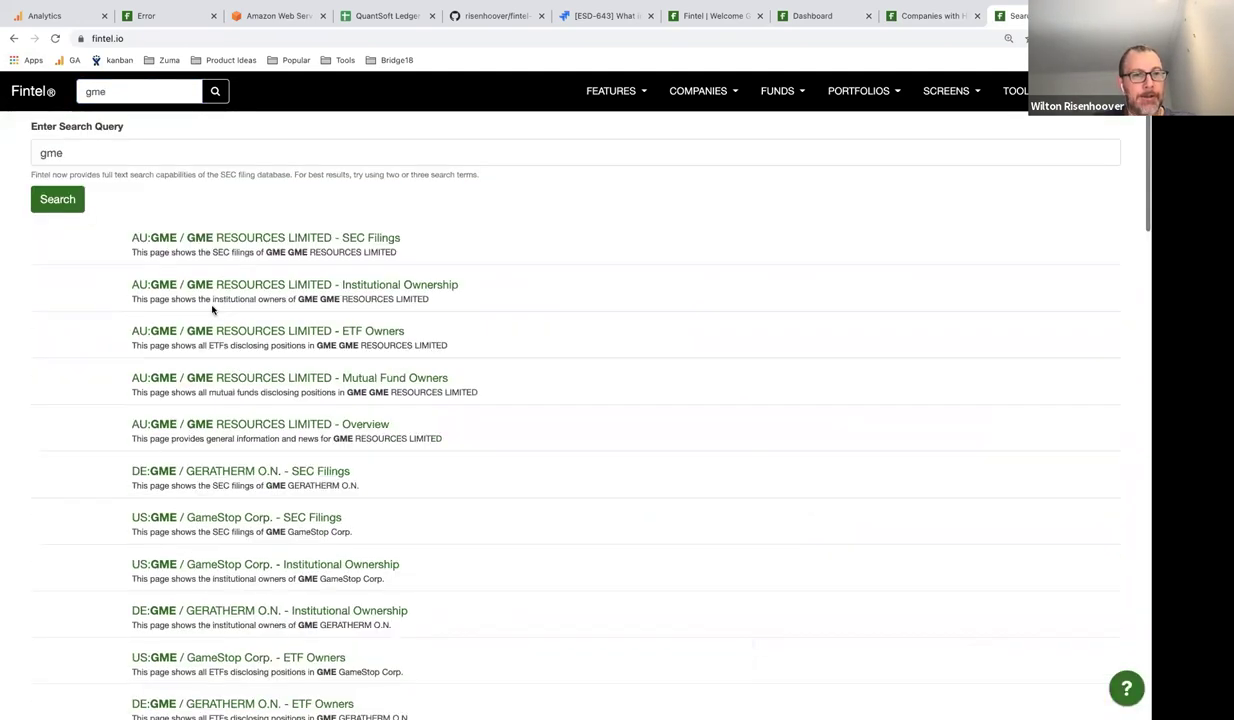
pyautogui.scroll(-1, 222, 458)
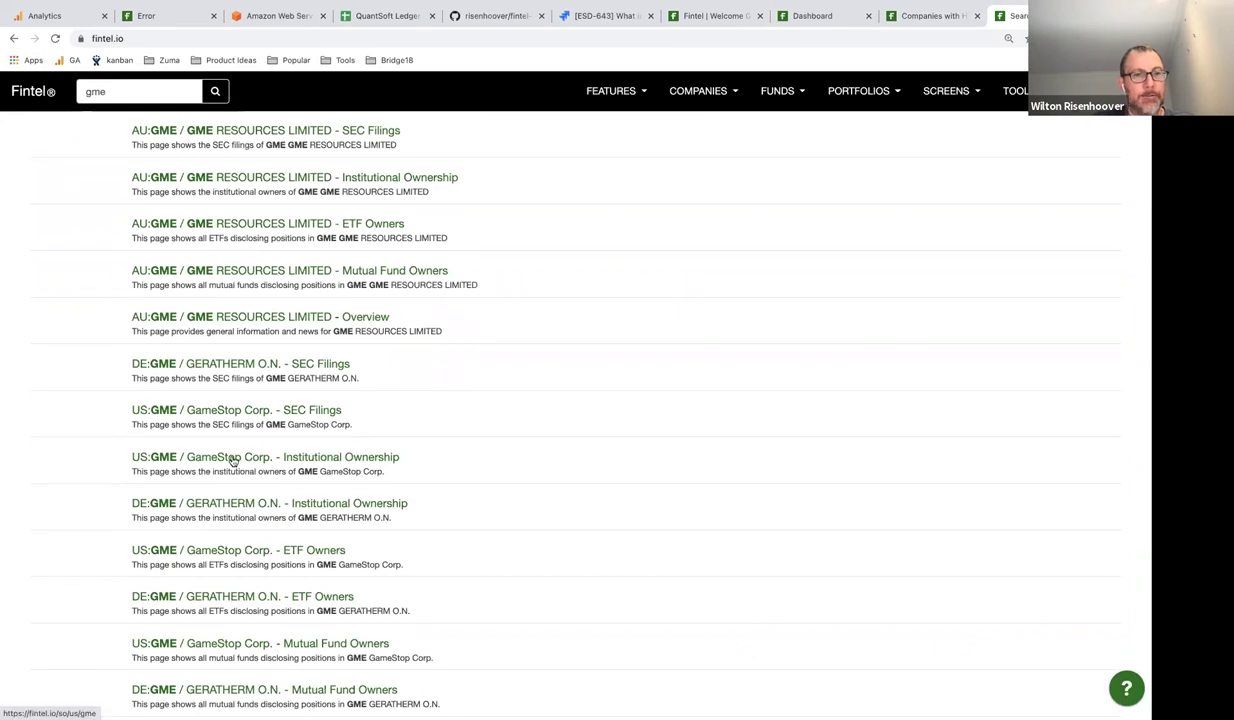
pyautogui.click(232, 460)
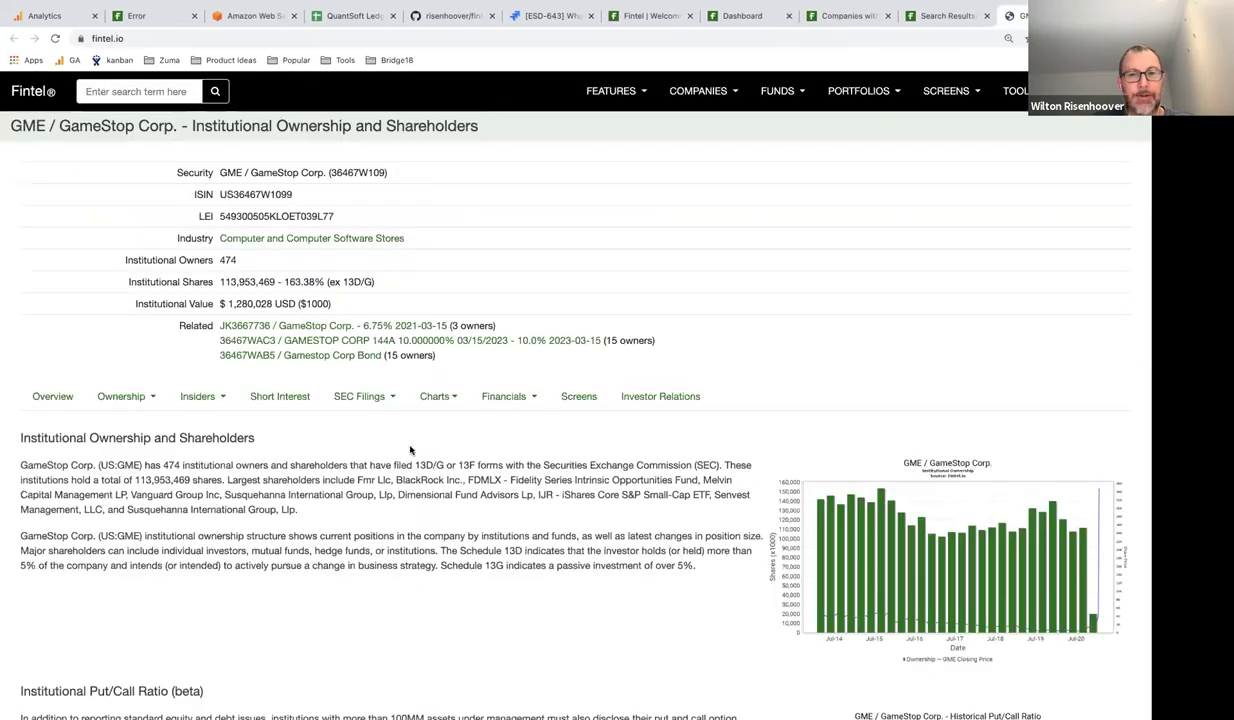
# Filter GameStop's 13F and Fund Filings table for "Put" and sort the positions by shares from largest to smallest.
pyautogui.scroll(-5, 410, 450)
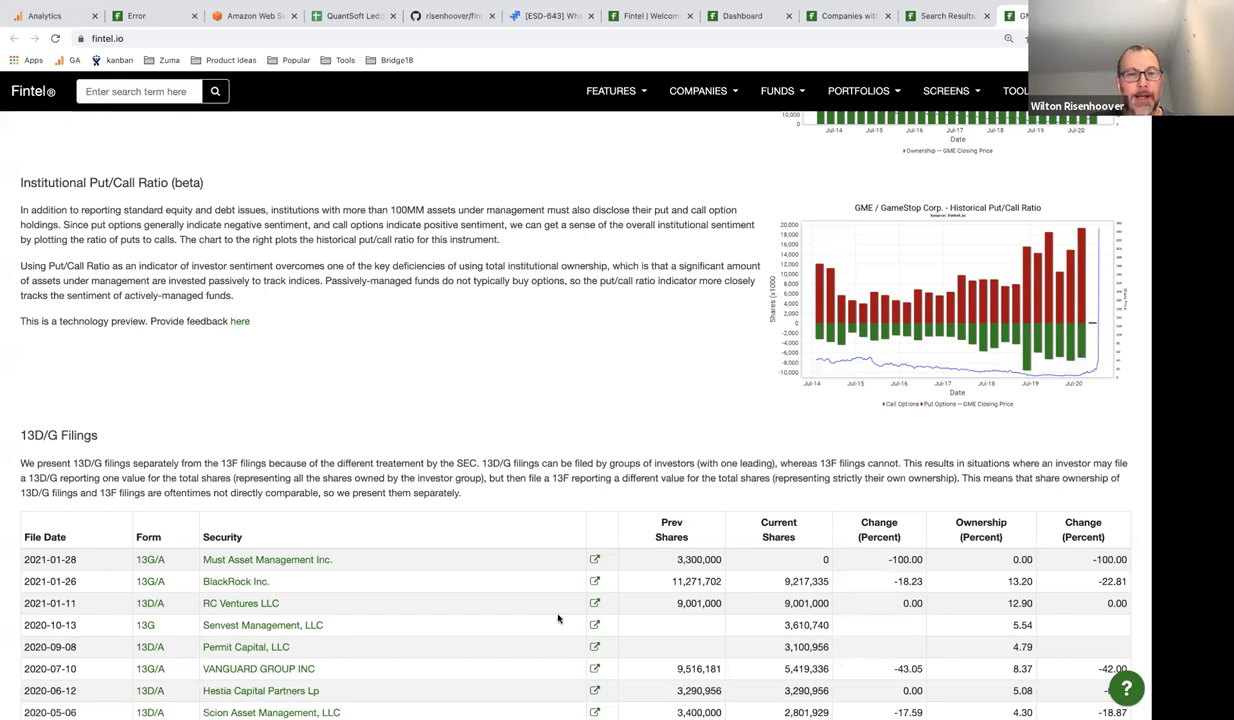
pyautogui.scroll(-7, 558, 619)
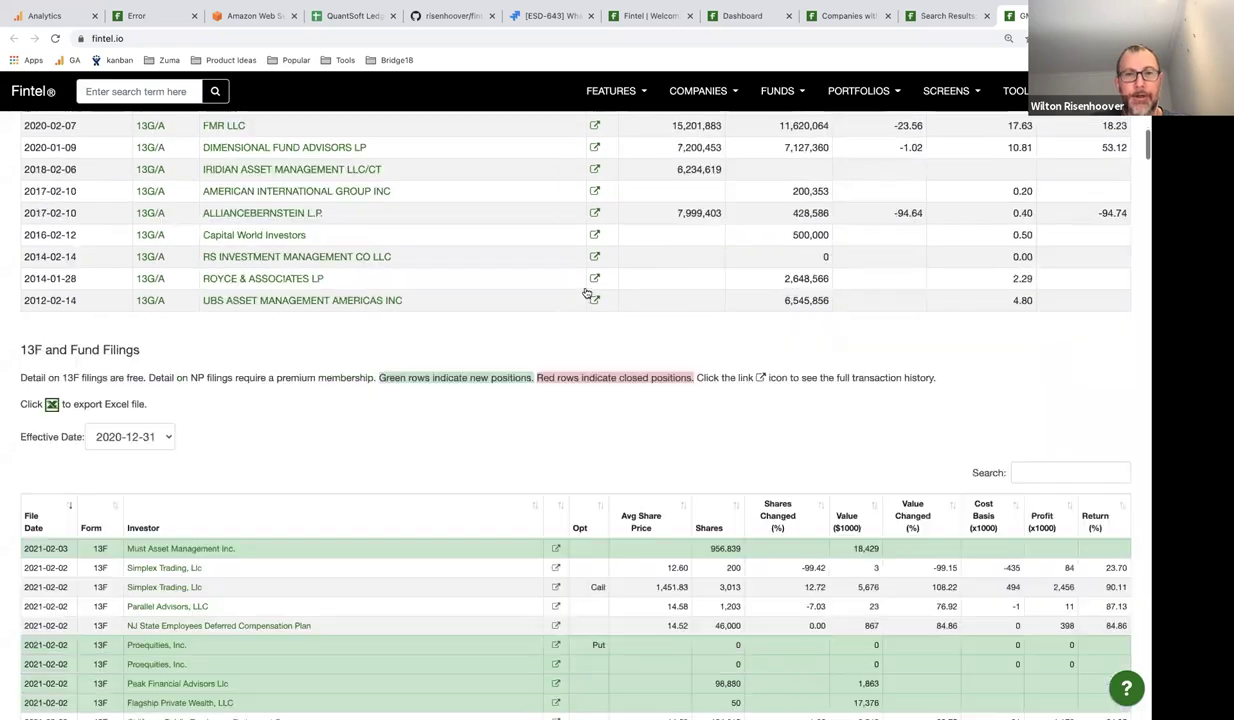
pyautogui.scroll(-1, 587, 293)
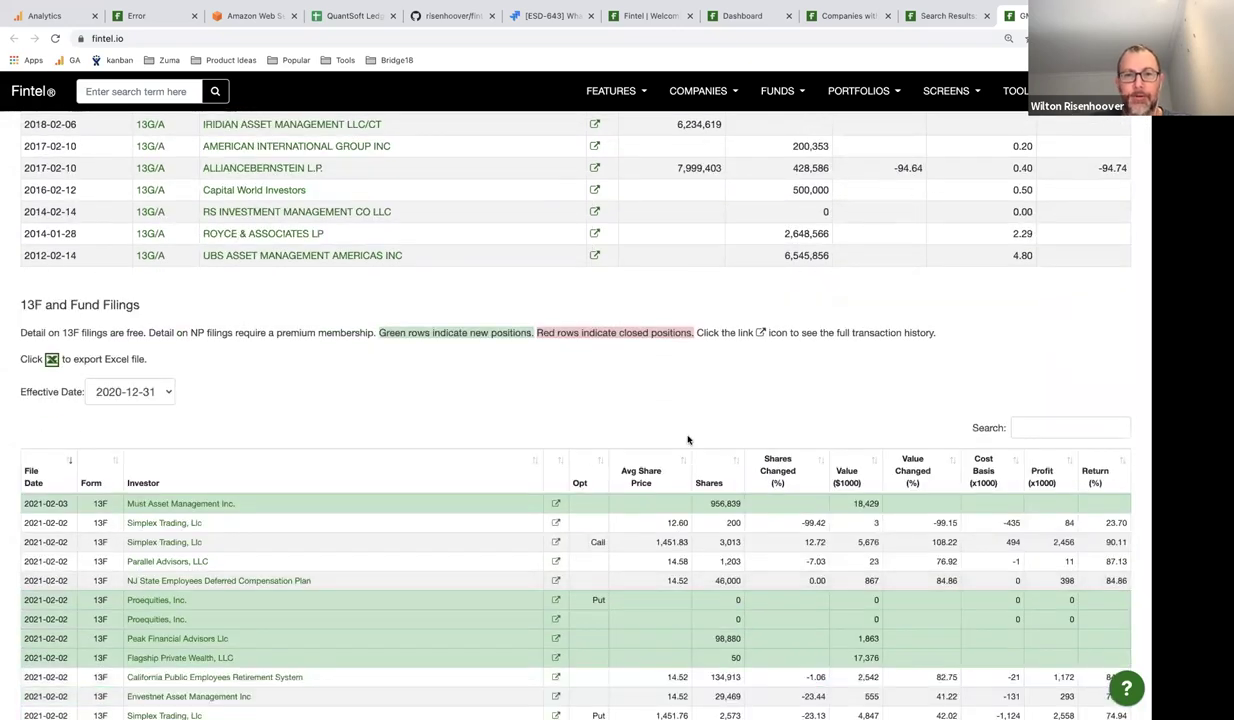
pyautogui.click(1055, 429)
pyautogui.write('Put')
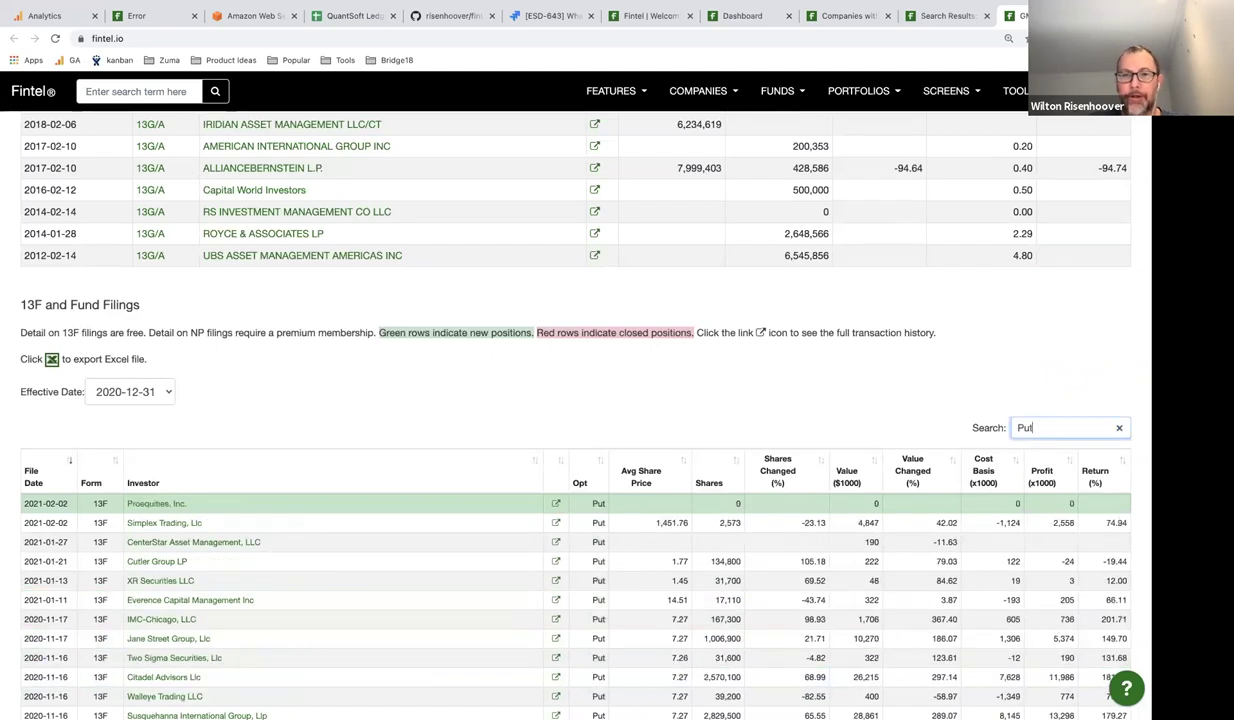
pyautogui.scroll(-3, 684, 445)
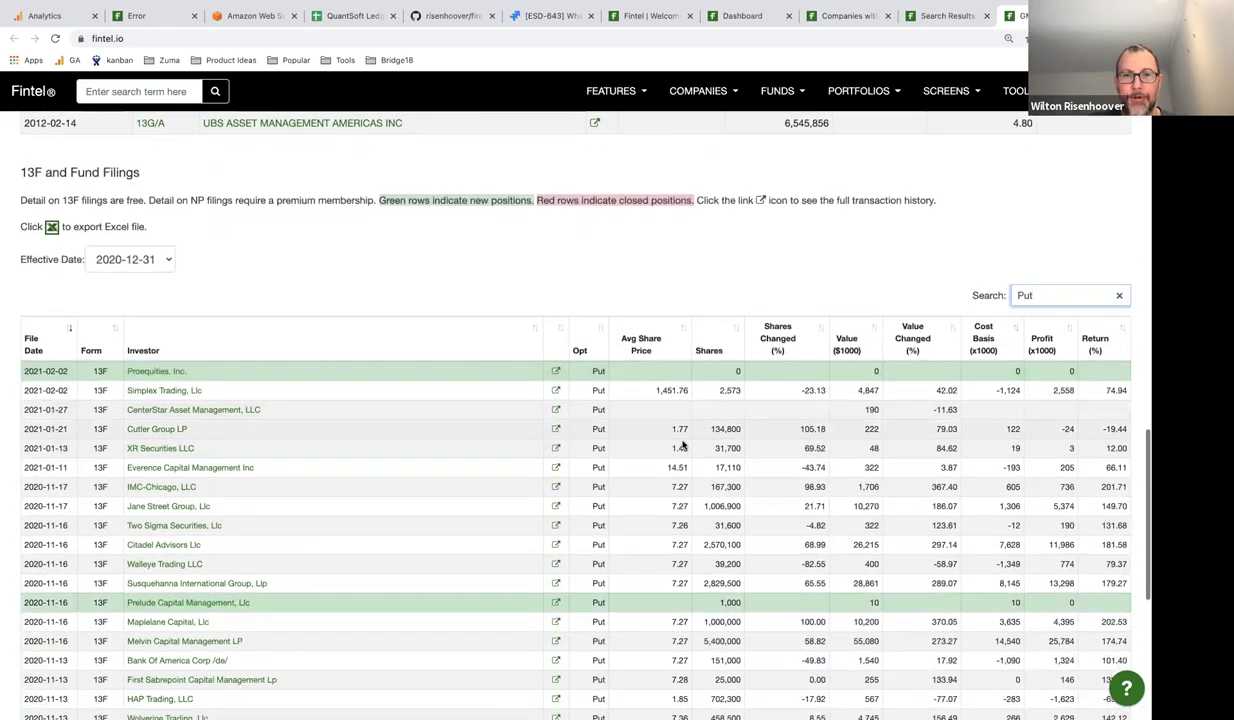
pyautogui.click(710, 350)
pyautogui.click(710, 350)
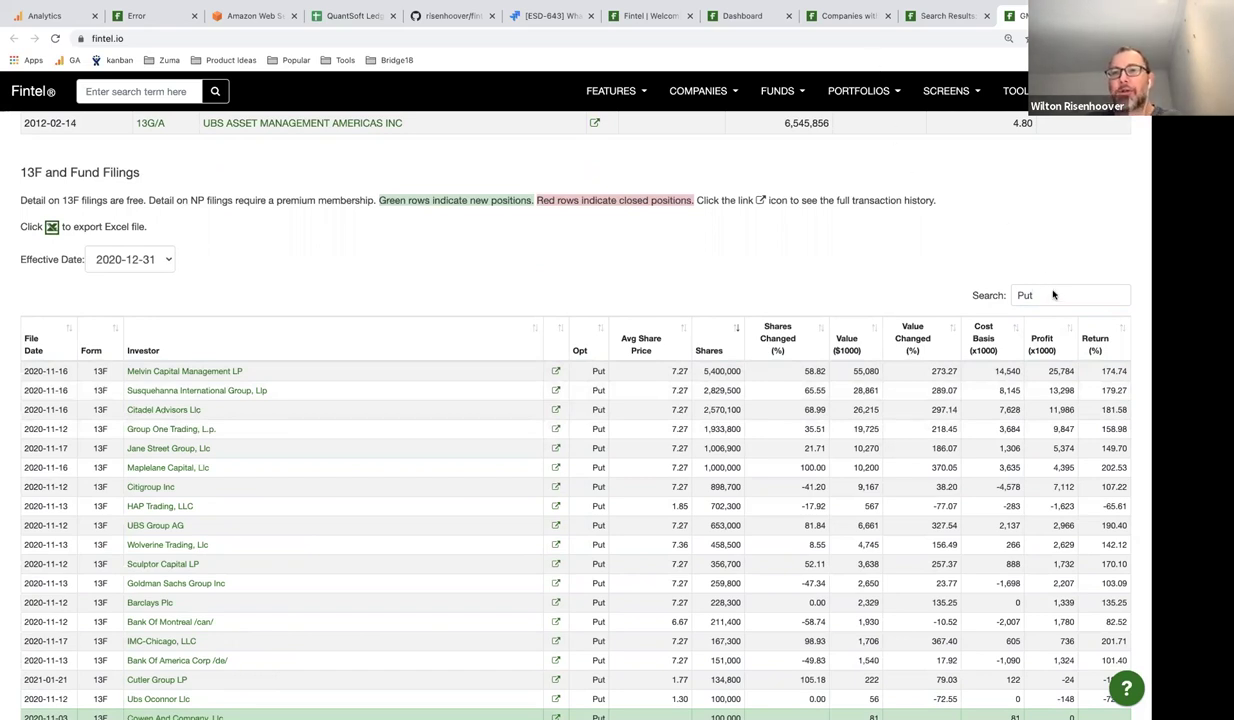
# Clear the filter on the 13F and Fund Filings table and sort all positions by shares in ascending order.
pyautogui.click(1012, 289)
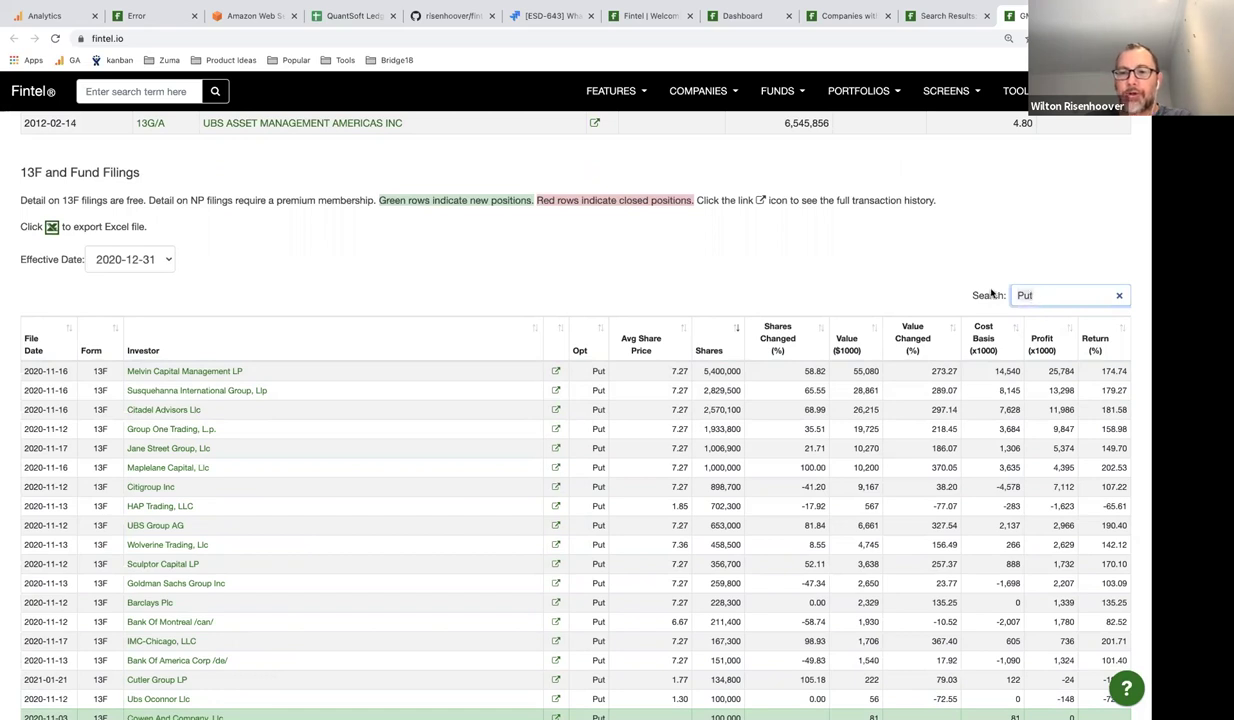
pyautogui.press('BackSpace')
pyautogui.press('BackSpace')
pyautogui.press('BackSpace')
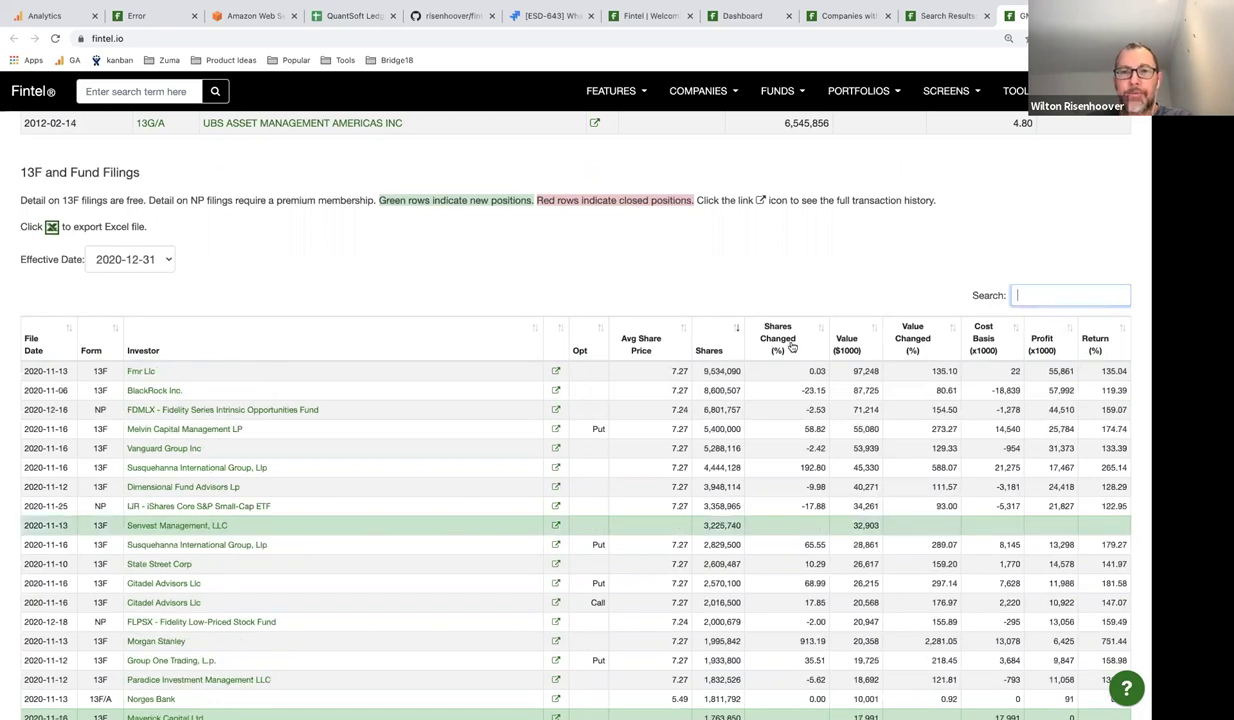
pyautogui.click(706, 352)
pyautogui.click(707, 352)
pyautogui.click(707, 352)
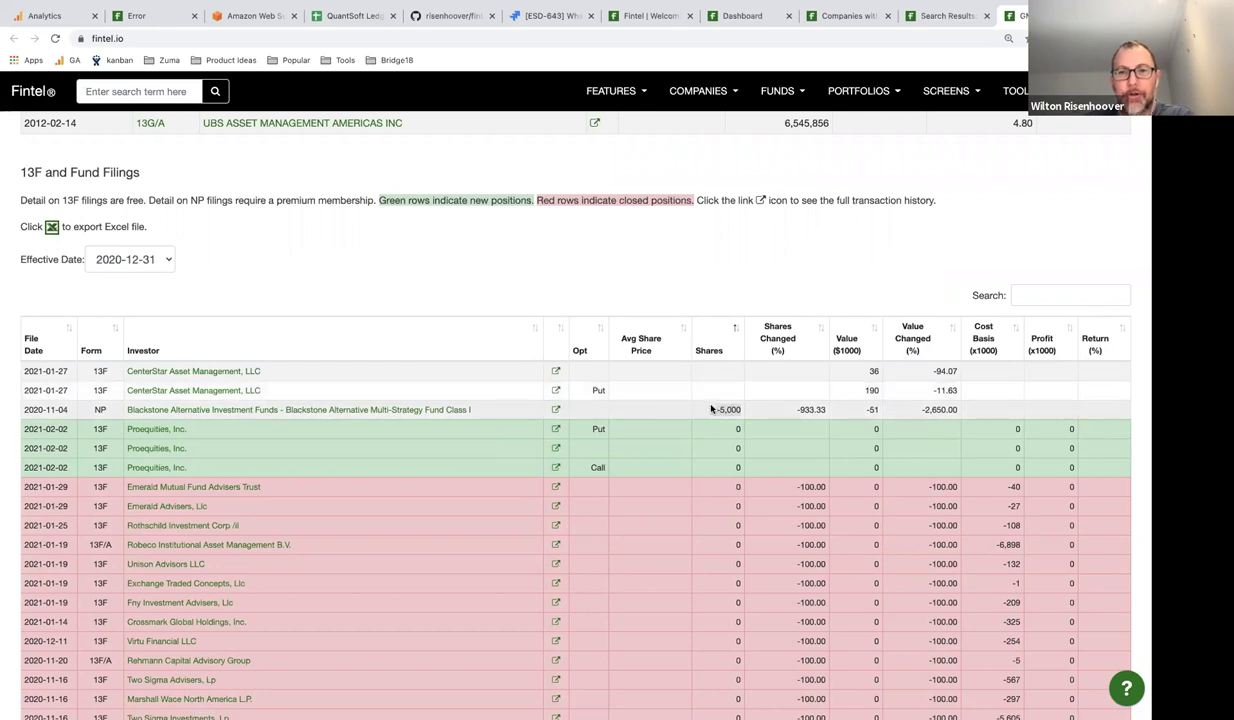
pyautogui.scroll(-1, 711, 405)
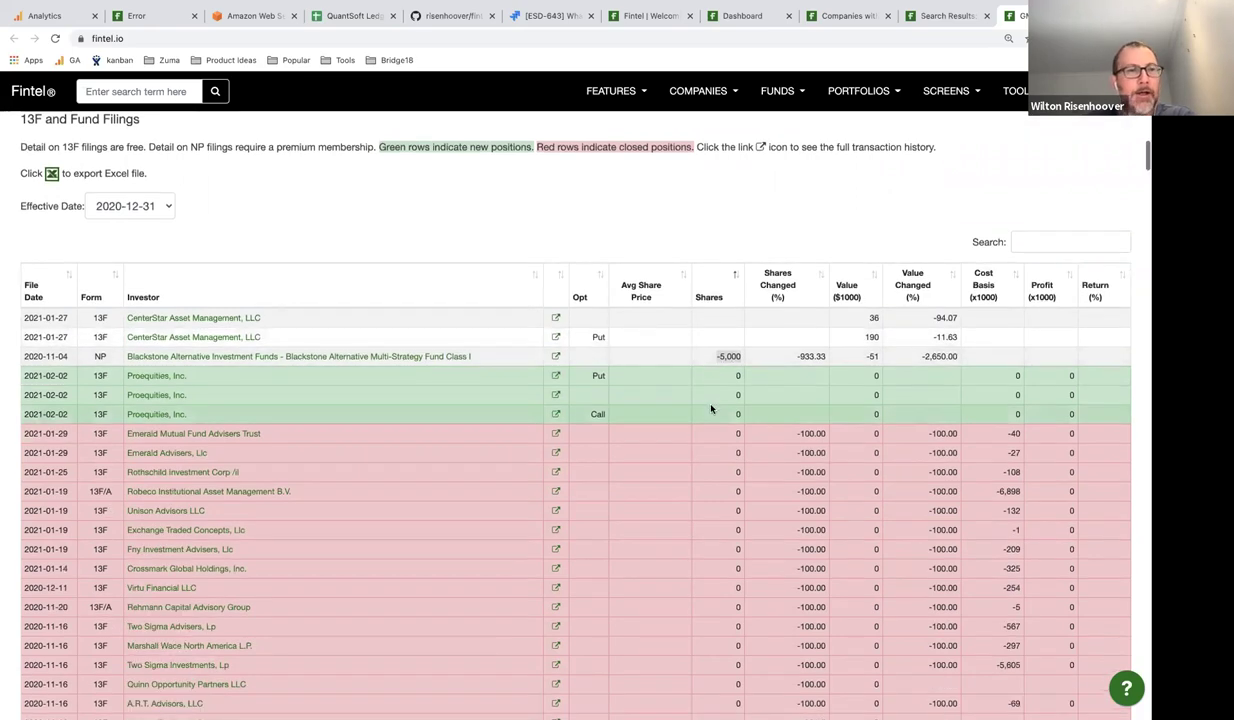
# Open GameStop's Short Interest Owners page and reveal its full web address.
pyautogui.scroll(6, 711, 405)
pyautogui.scroll(15, 367, 323)
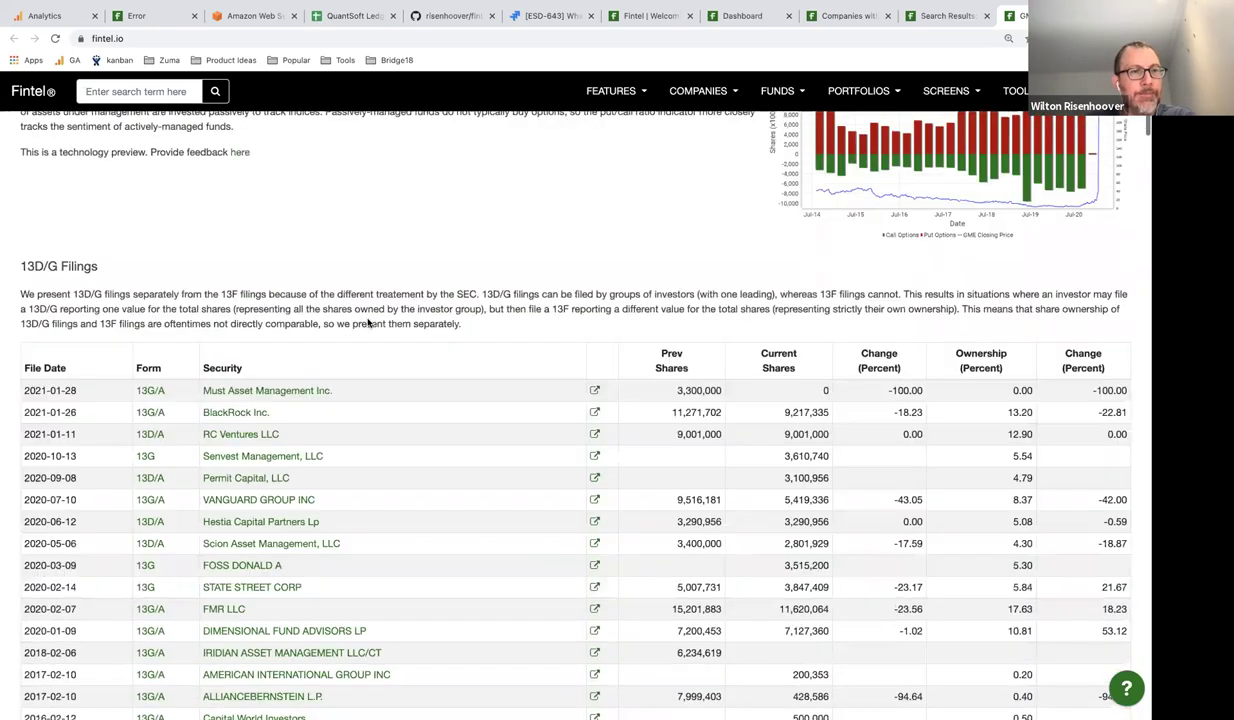
pyautogui.click(146, 397)
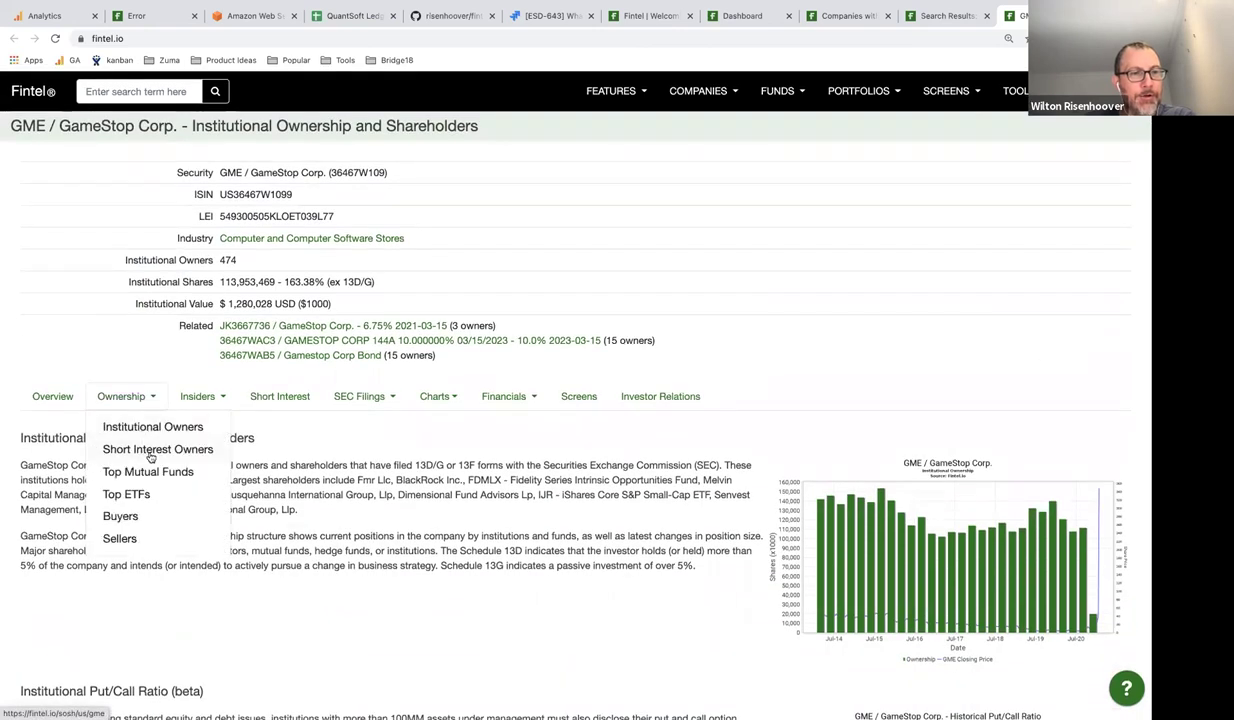
pyautogui.click(145, 444)
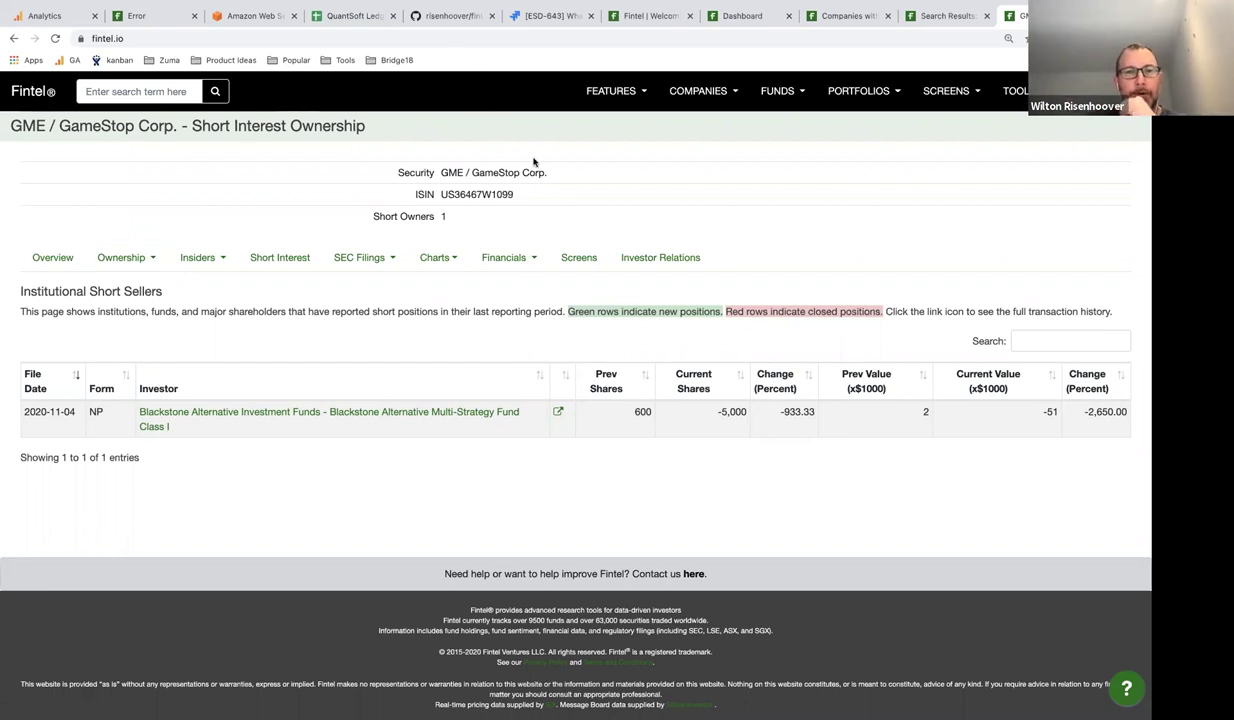
pyautogui.click(370, 41)
pyautogui.press('Home')
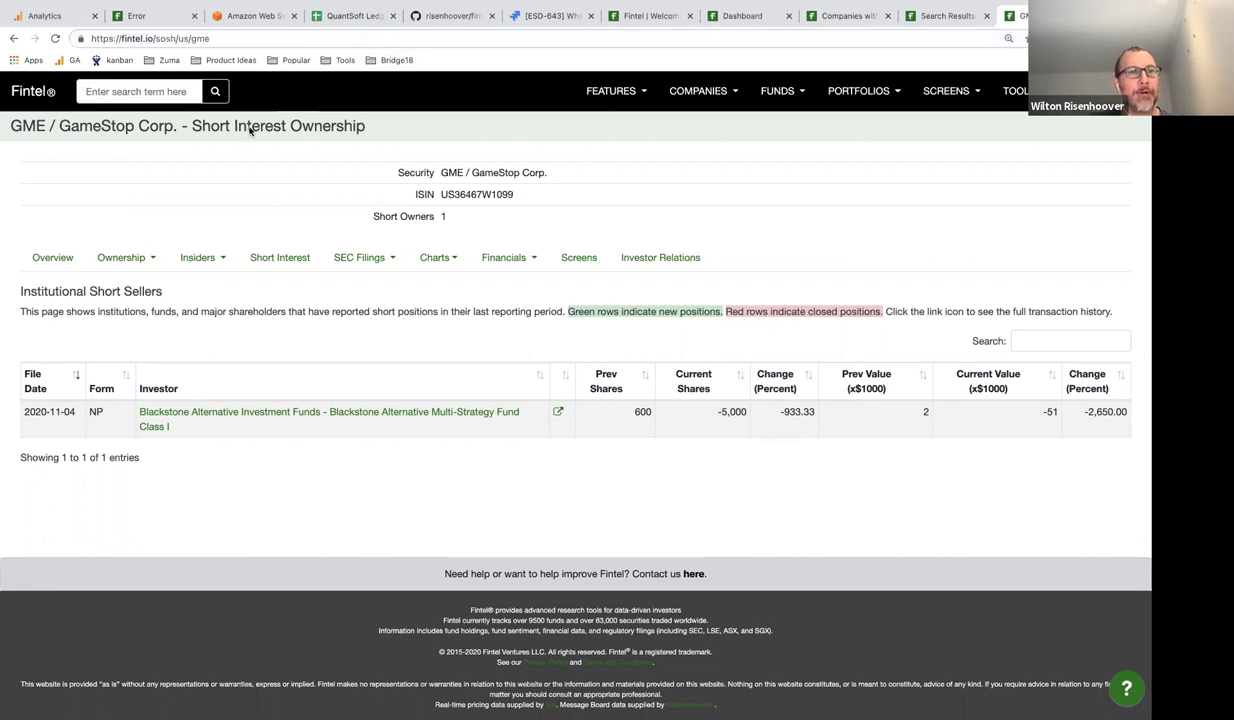
# Search Fintel for "tsla short" and open the US:TSLA Short Interest page to examine its Short Shares Availability table.
pyautogui.click(125, 91)
pyautogui.write('tsls')
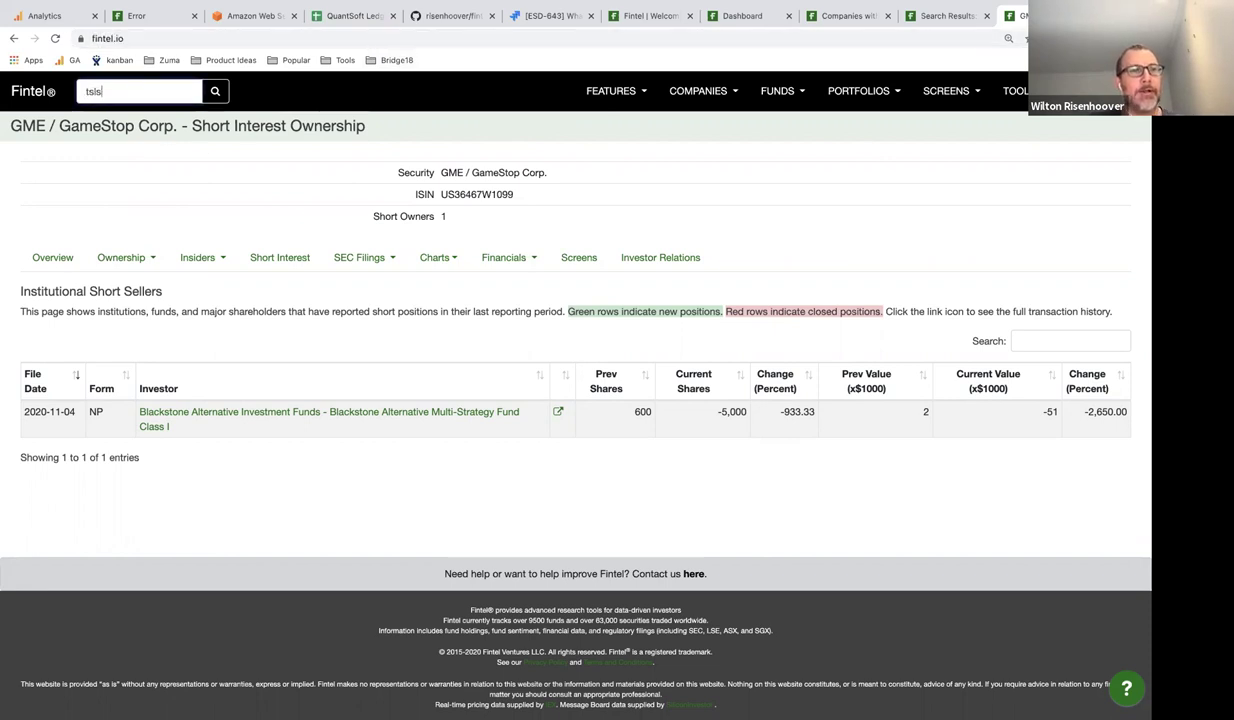
pyautogui.click(210, 90)
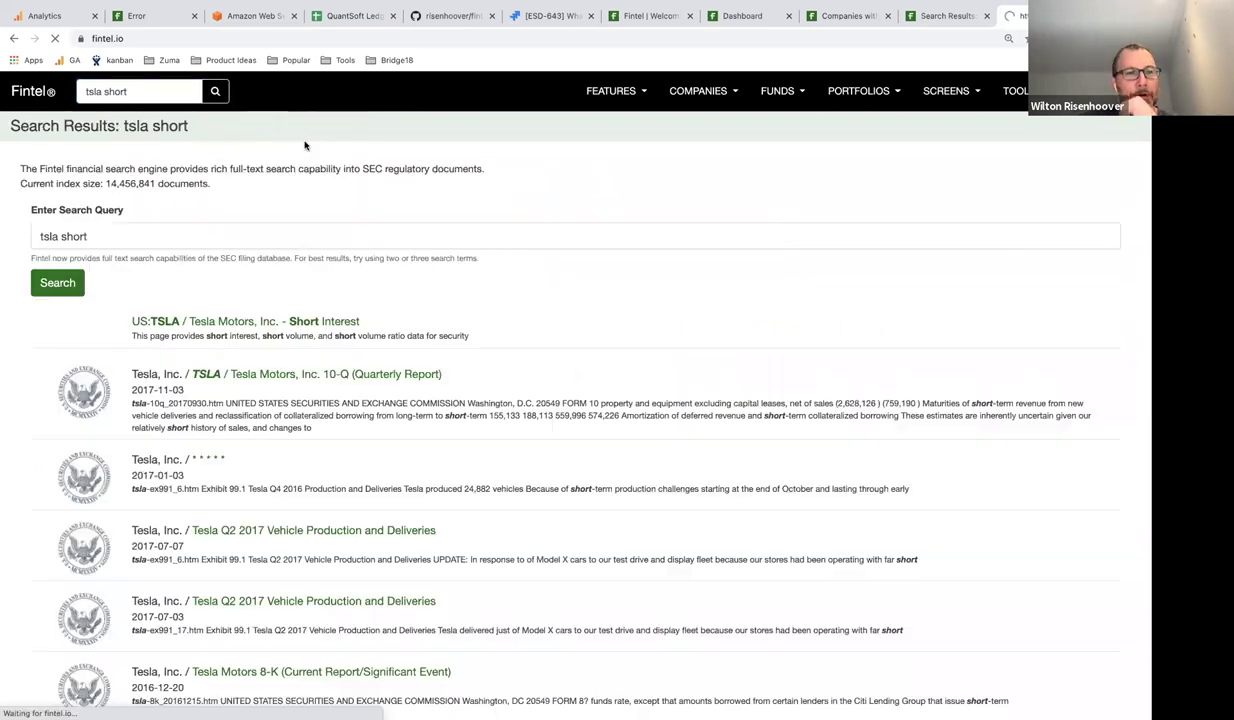
pyautogui.click(265, 325)
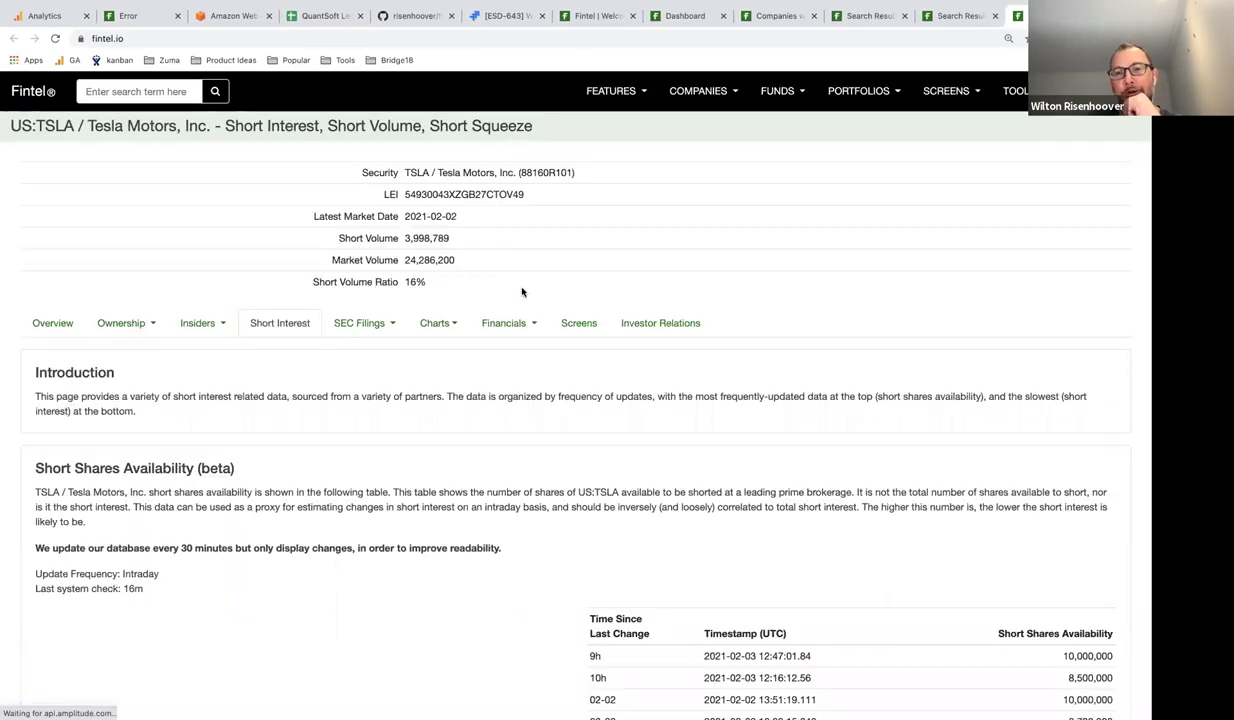
pyautogui.scroll(-1, 520, 289)
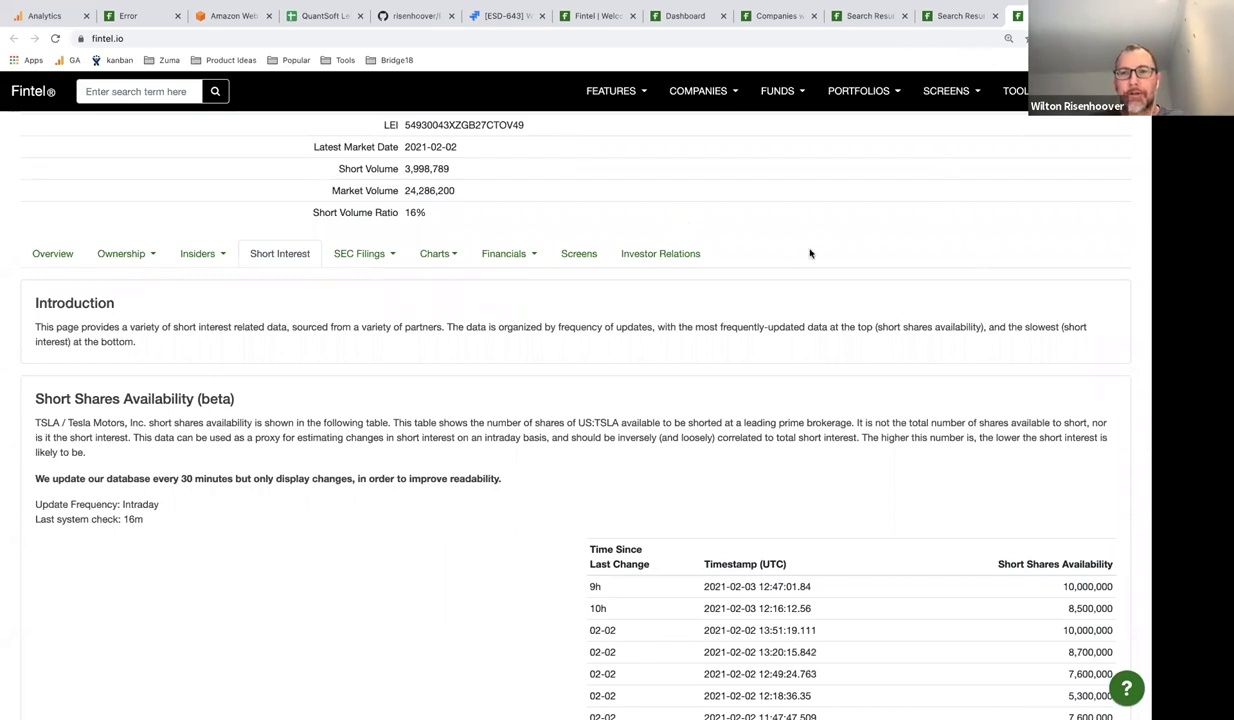
pyautogui.press('super+equal')
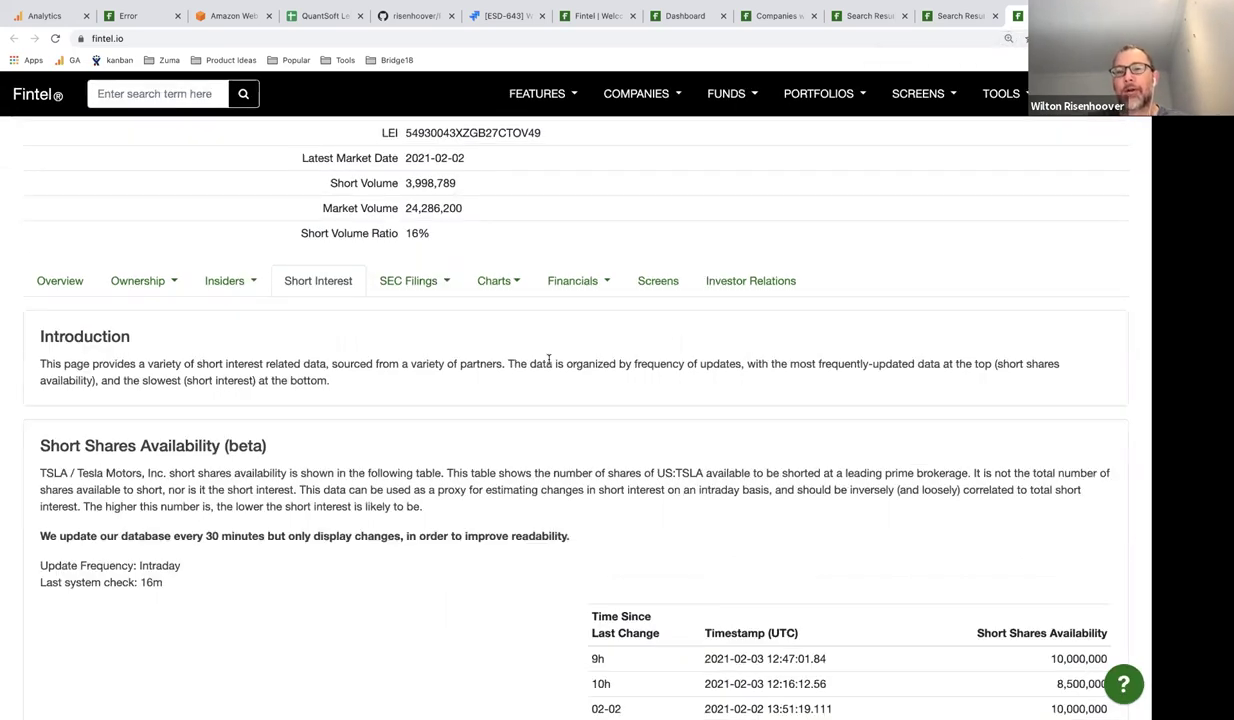
pyautogui.scroll(-3, 548, 358)
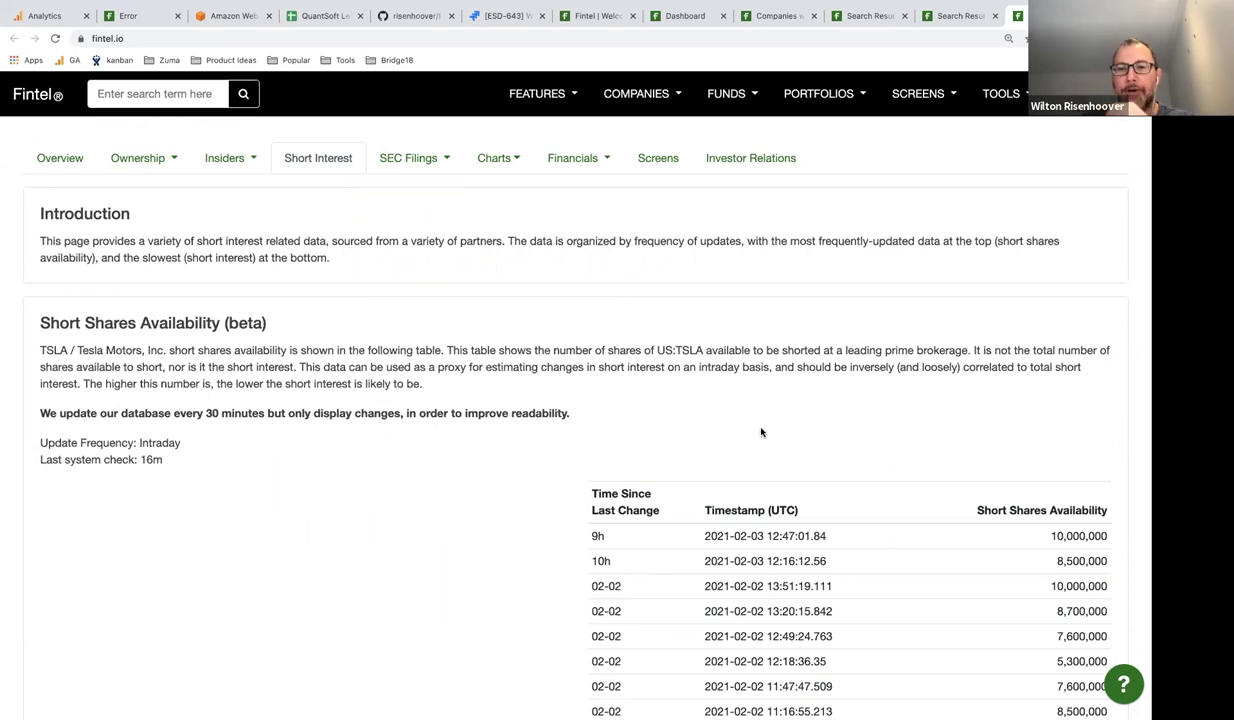
pyautogui.scroll(-1, 708, 555)
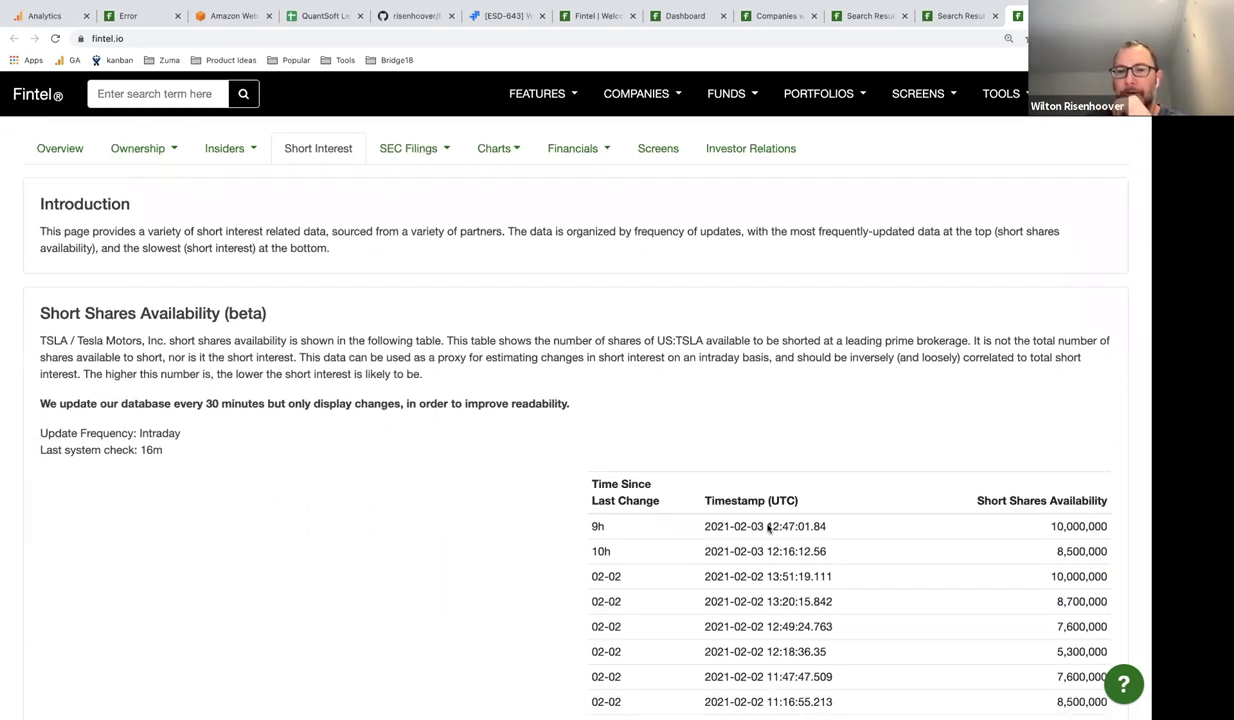
pyautogui.scroll(-1, 768, 529)
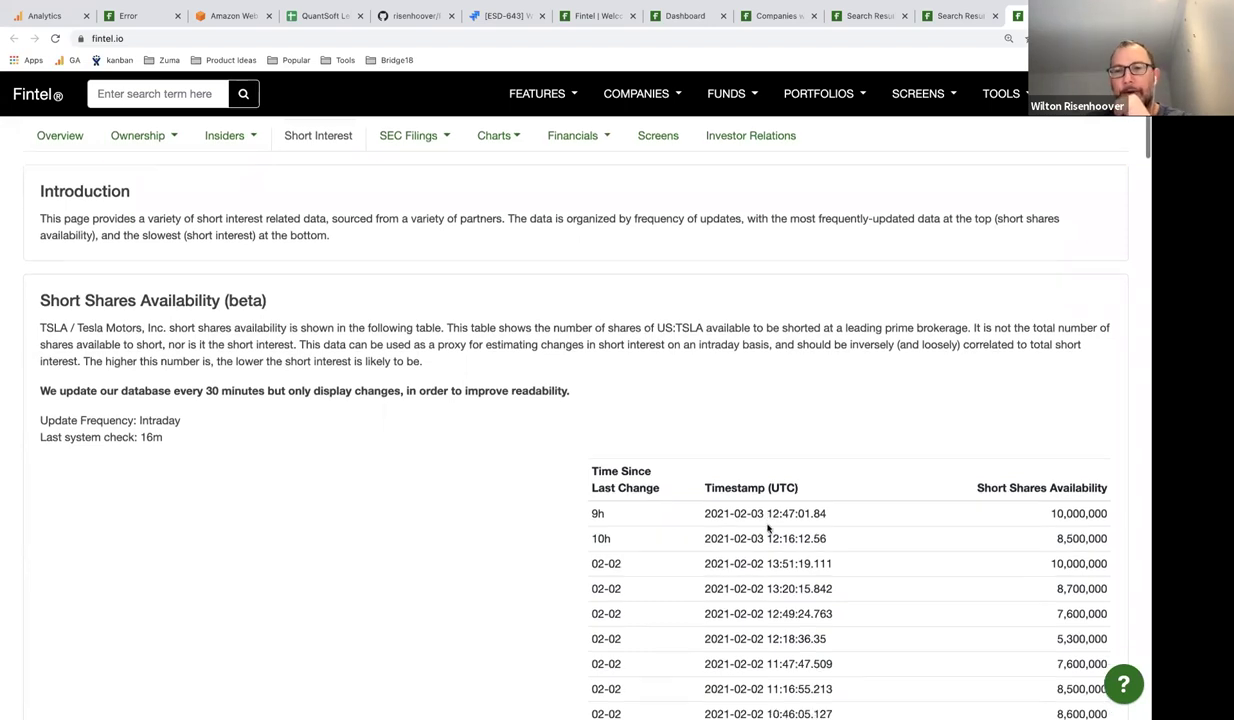
# Open GameStop's short interest page at fintel.io/ss/us/gme in a new browser tab.
pyautogui.click(565, 37)
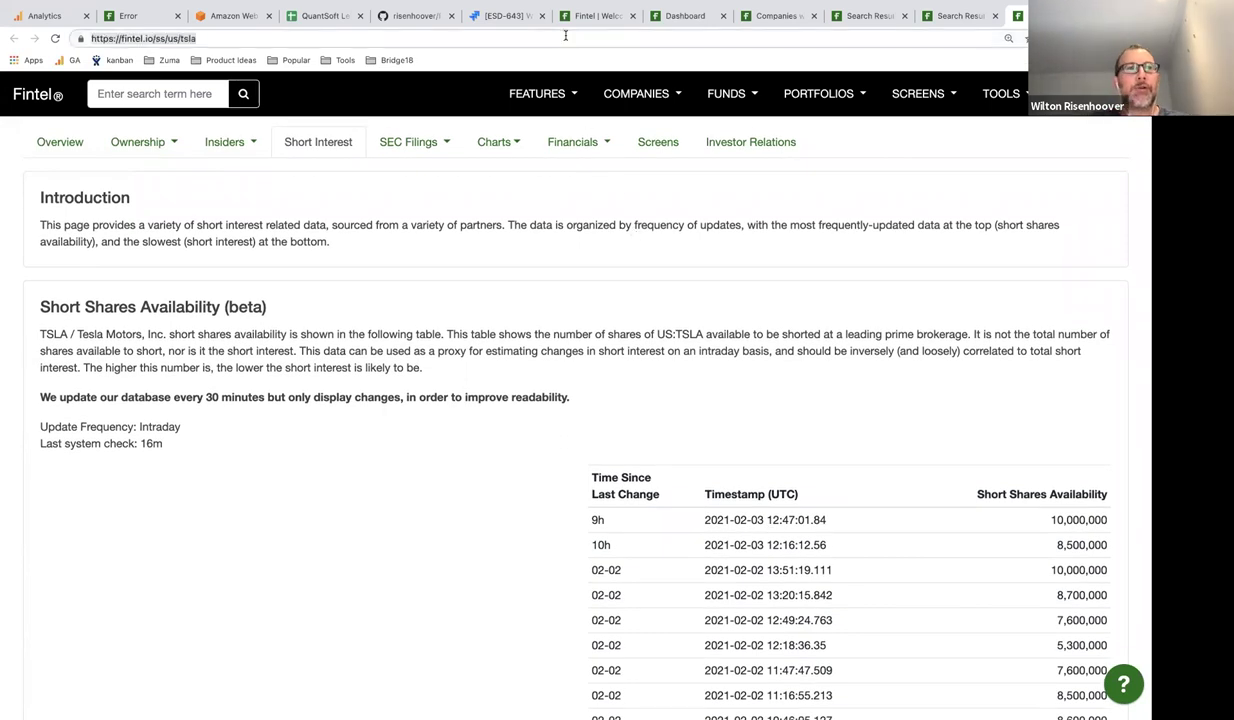
pyautogui.hotkey('ctrl', 't')
pyautogui.write('fintel.io/ss/us/g')
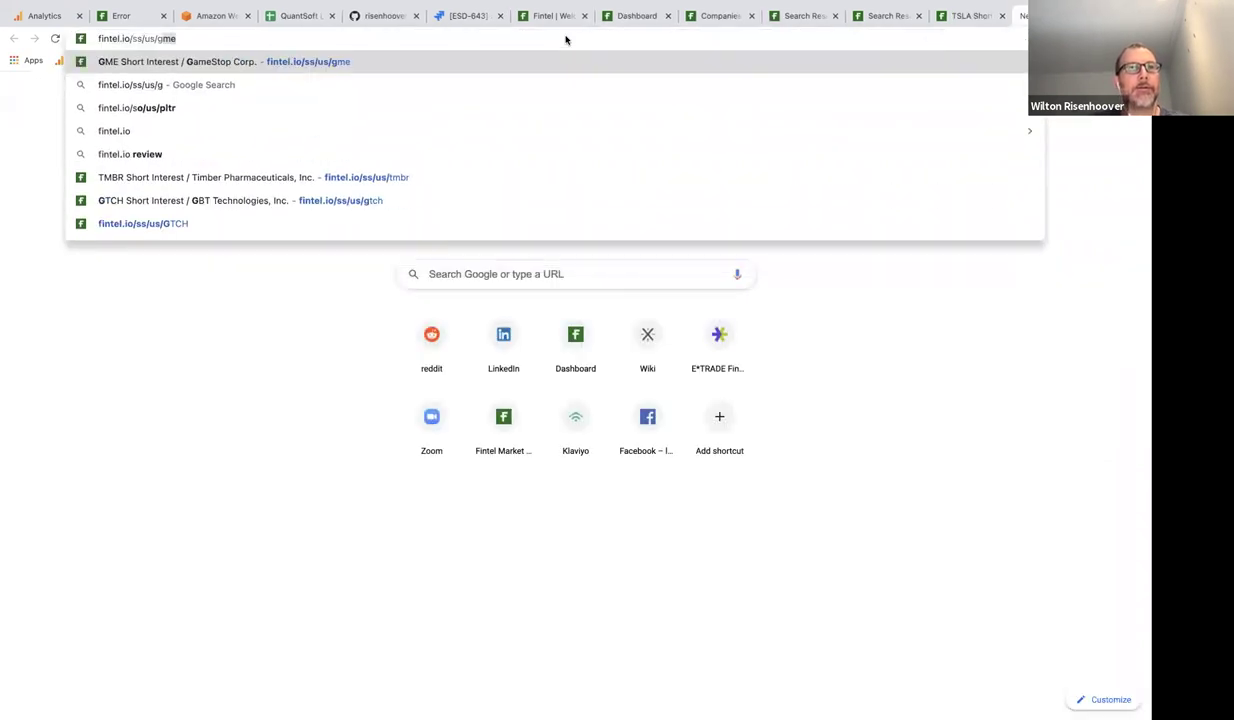
pyautogui.press('Return')
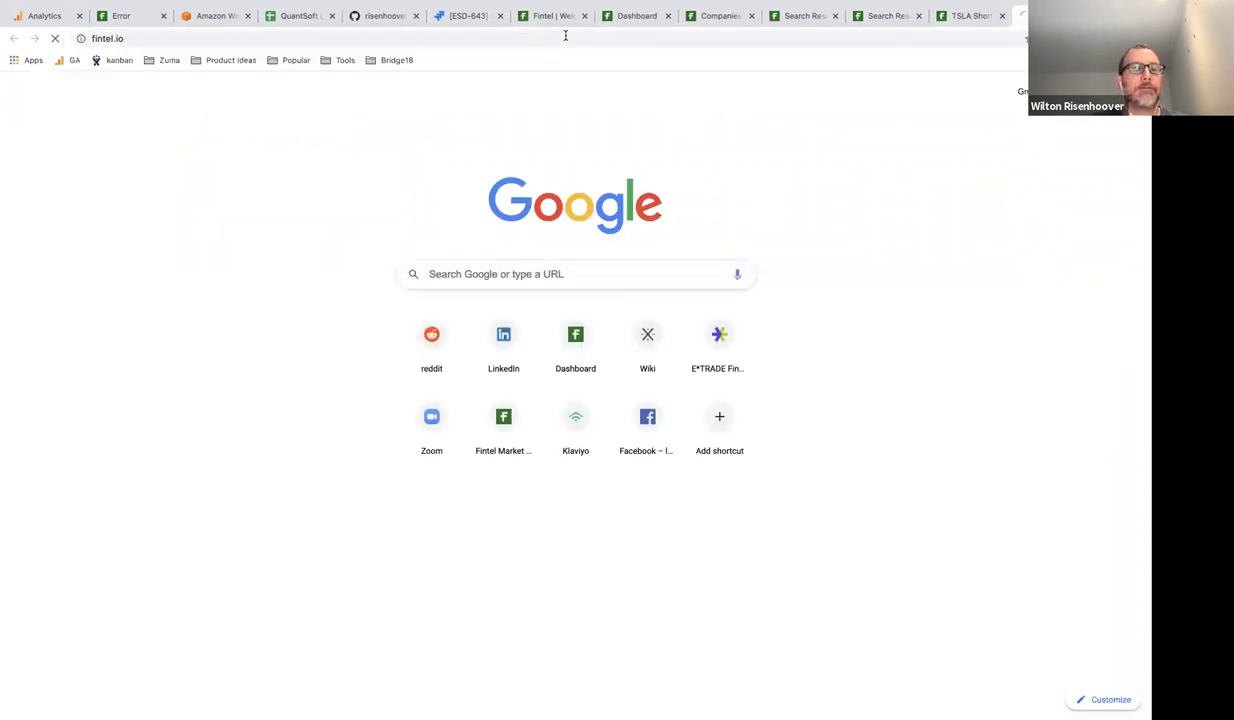
# Examine GameStop's Short Shares Availability and Short Borrow Fee Rates tables, including the last system check time.
pyautogui.scroll(-3, 463, 308)
pyautogui.scroll(-3, 523, 435)
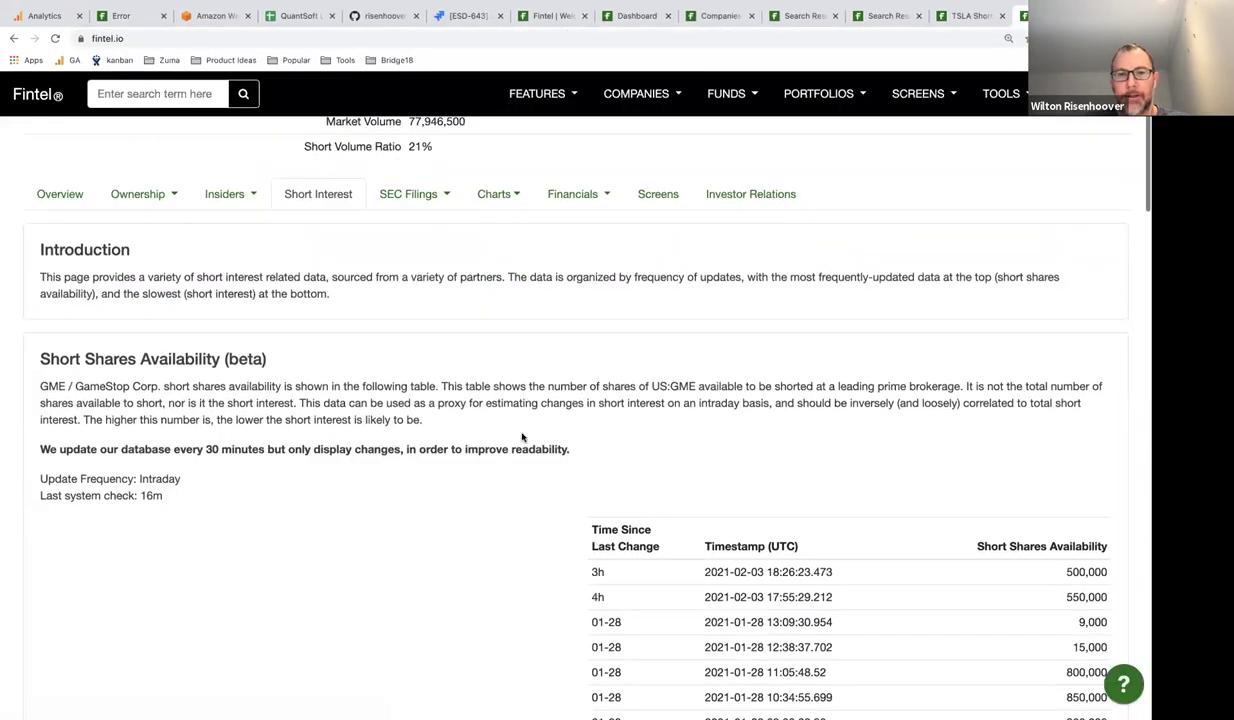
pyautogui.scroll(1, 537, 513)
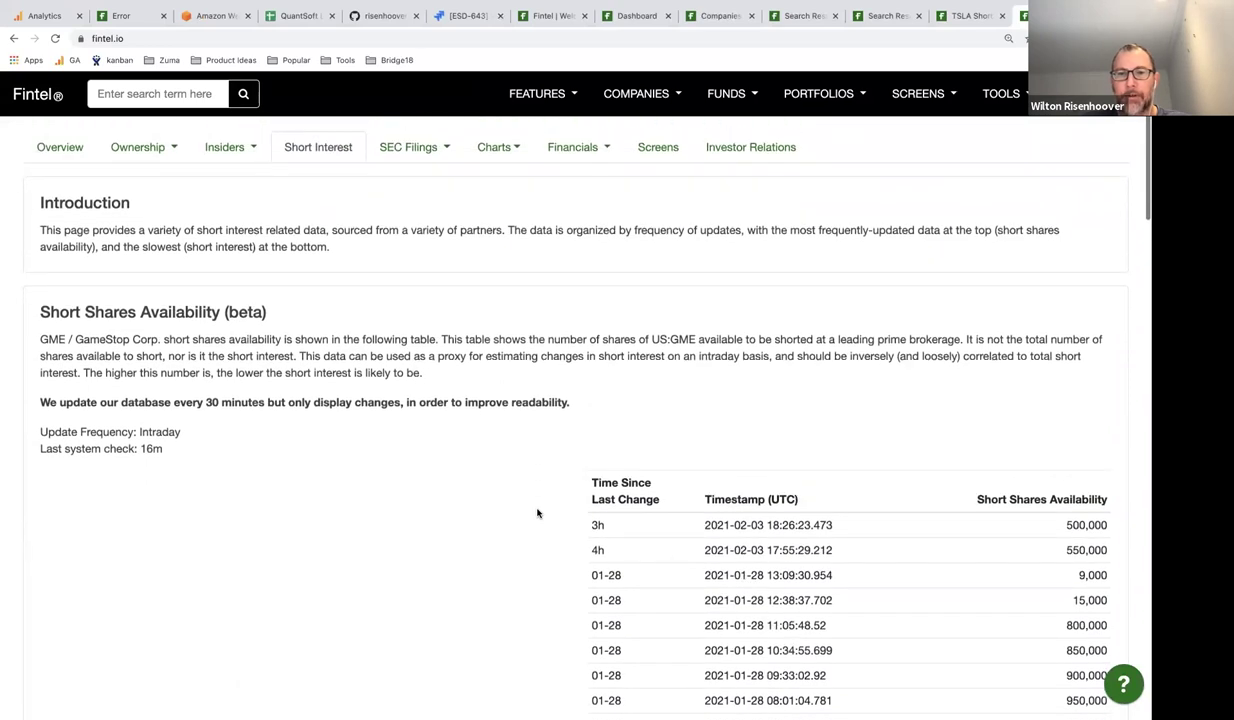
pyautogui.scroll(-3, 881, 598)
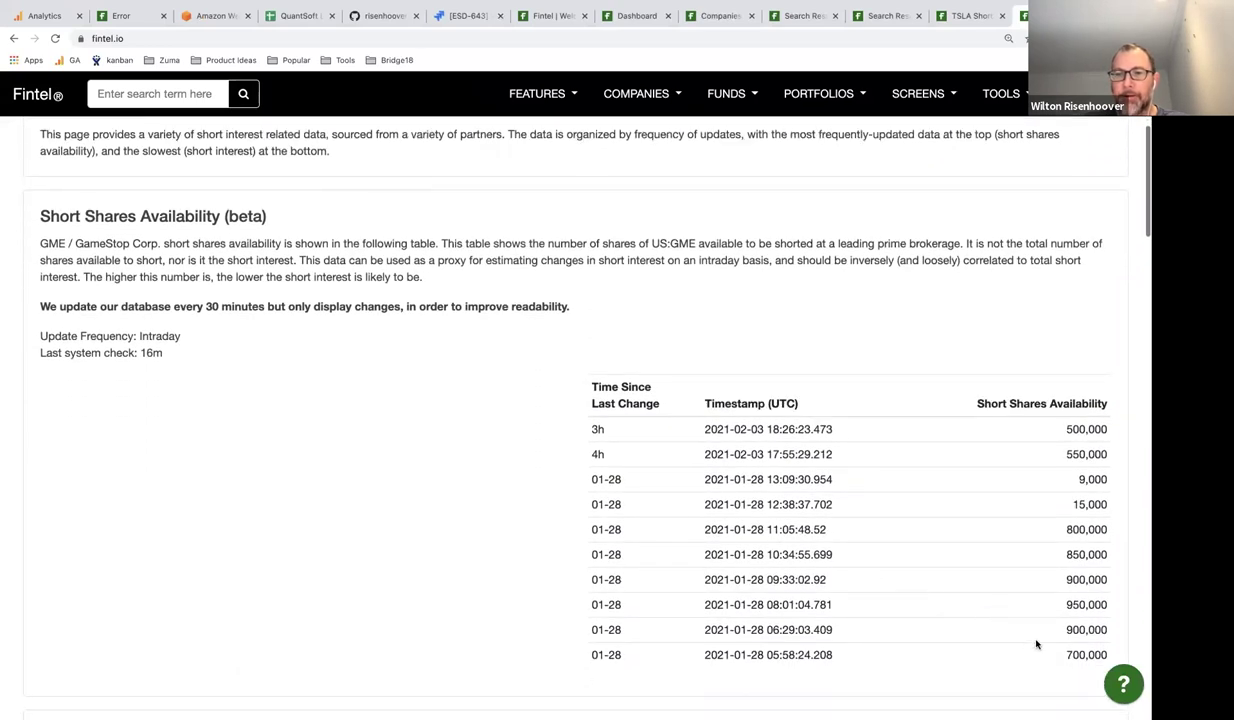
pyautogui.scroll(3, 1066, 628)
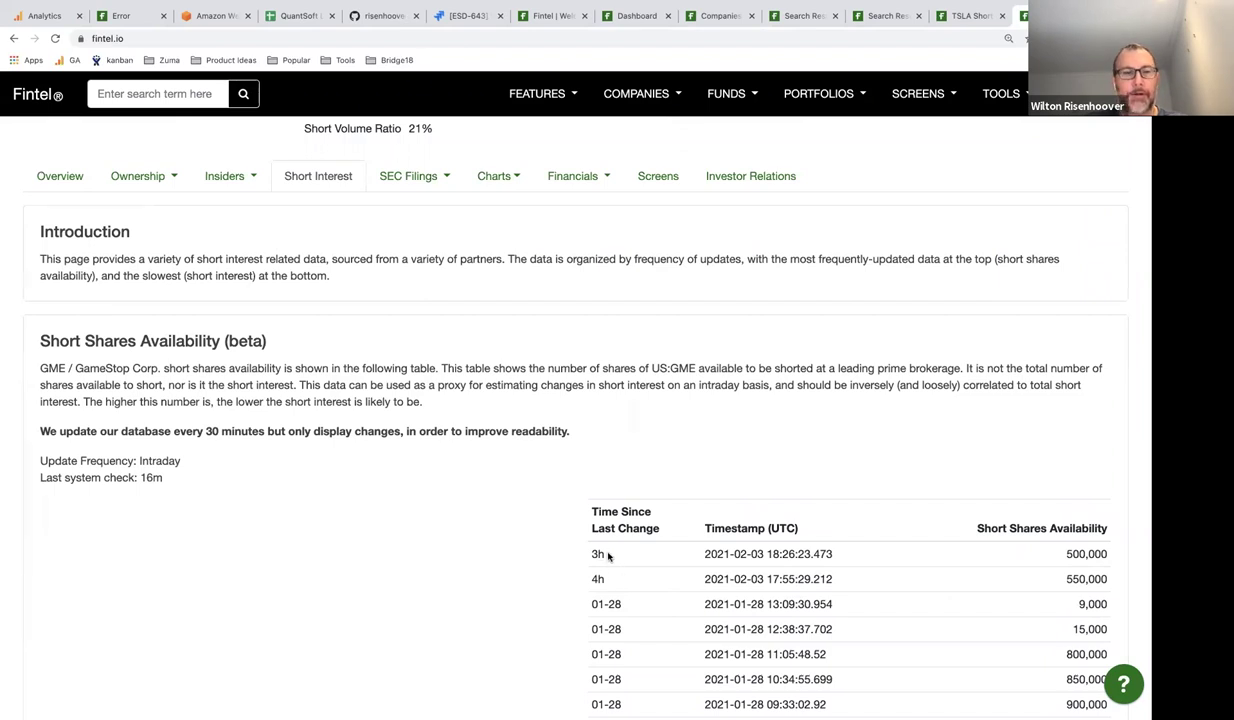
pyautogui.scroll(-2, 607, 555)
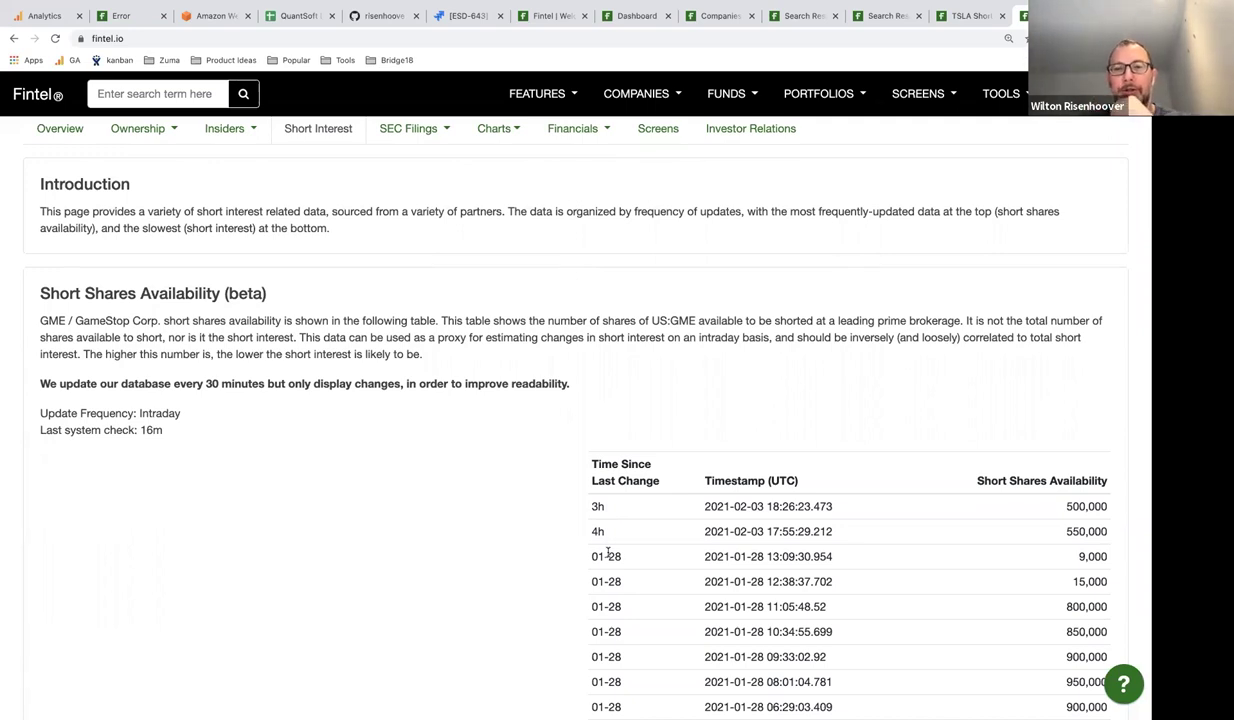
pyautogui.scroll(-7, 467, 509)
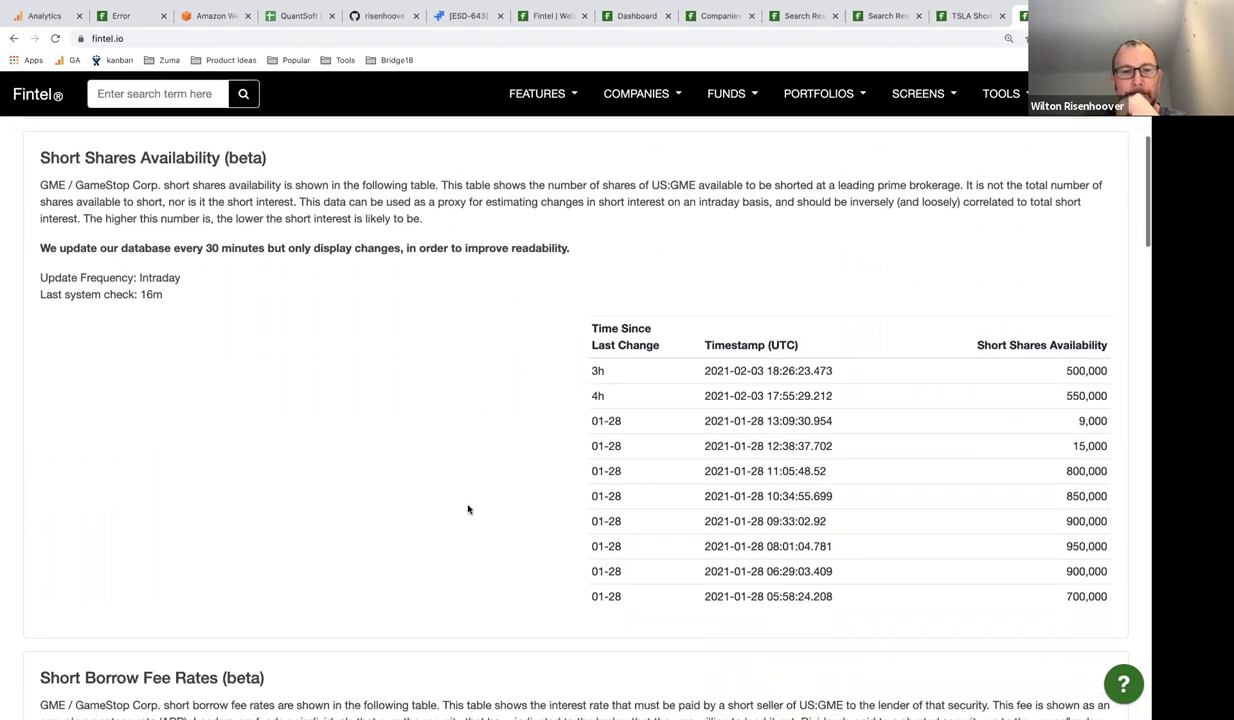
pyautogui.scroll(-3, 467, 509)
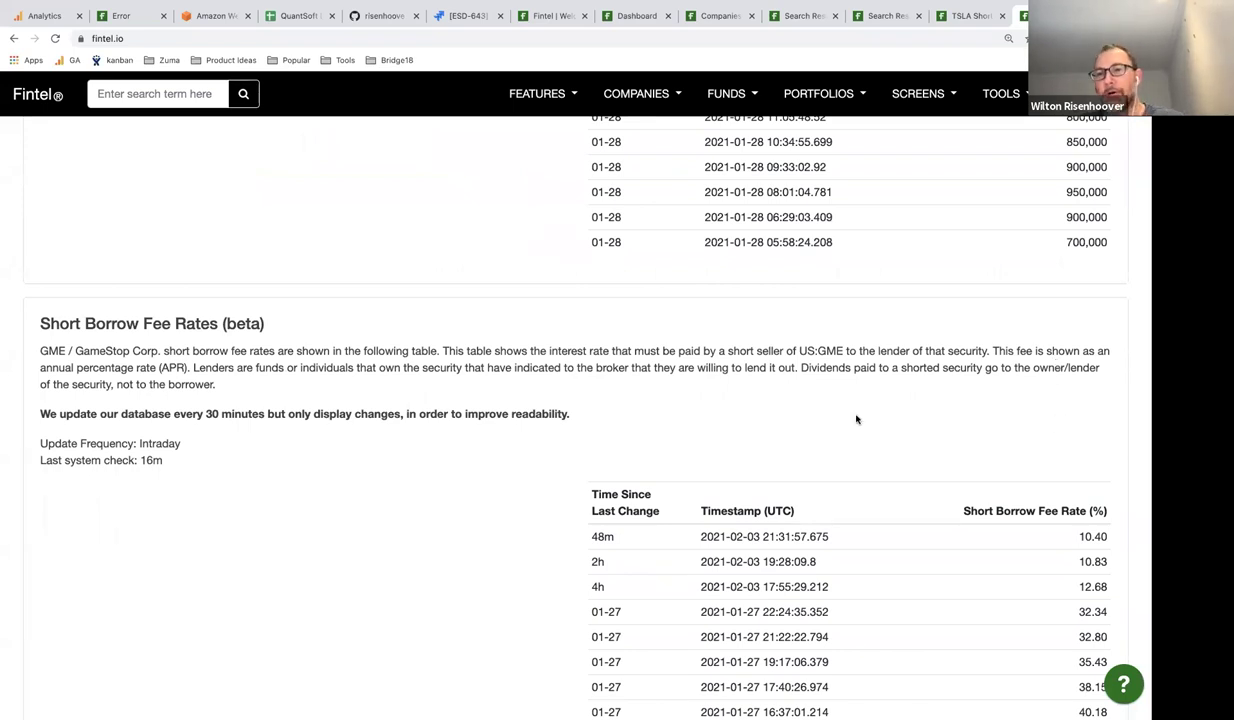
pyautogui.scroll(-2, 856, 419)
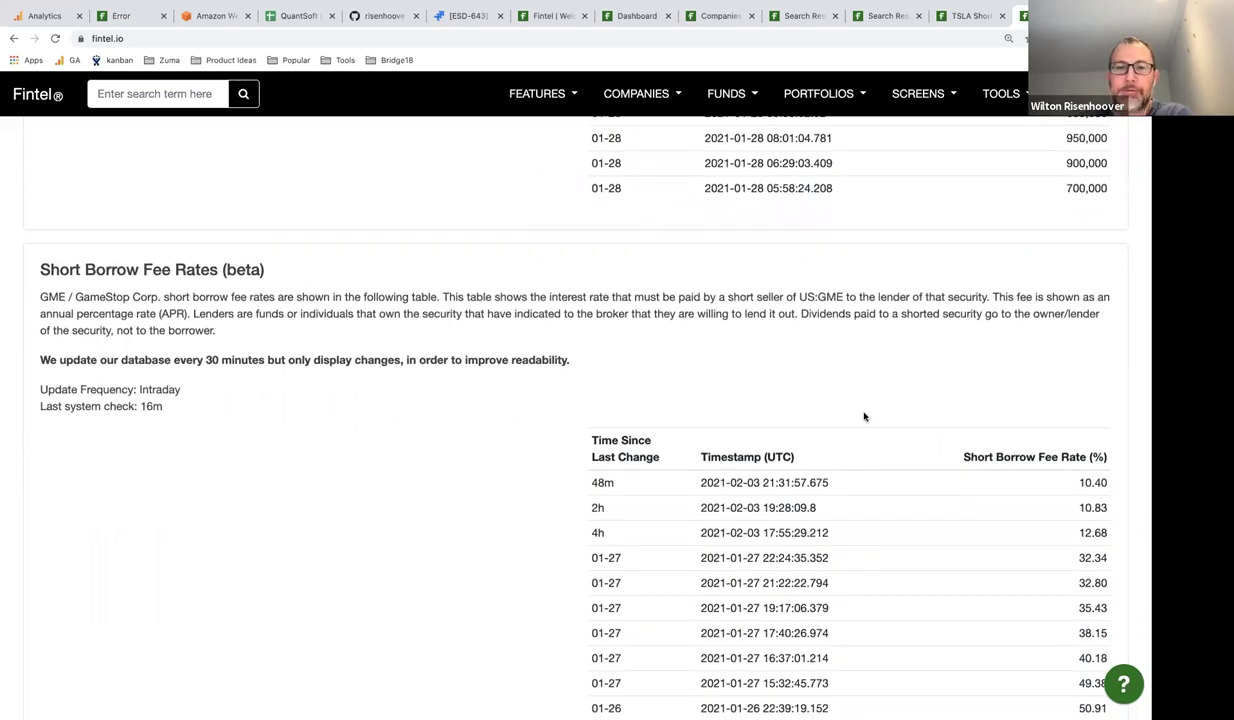
pyautogui.scroll(-1, 864, 417)
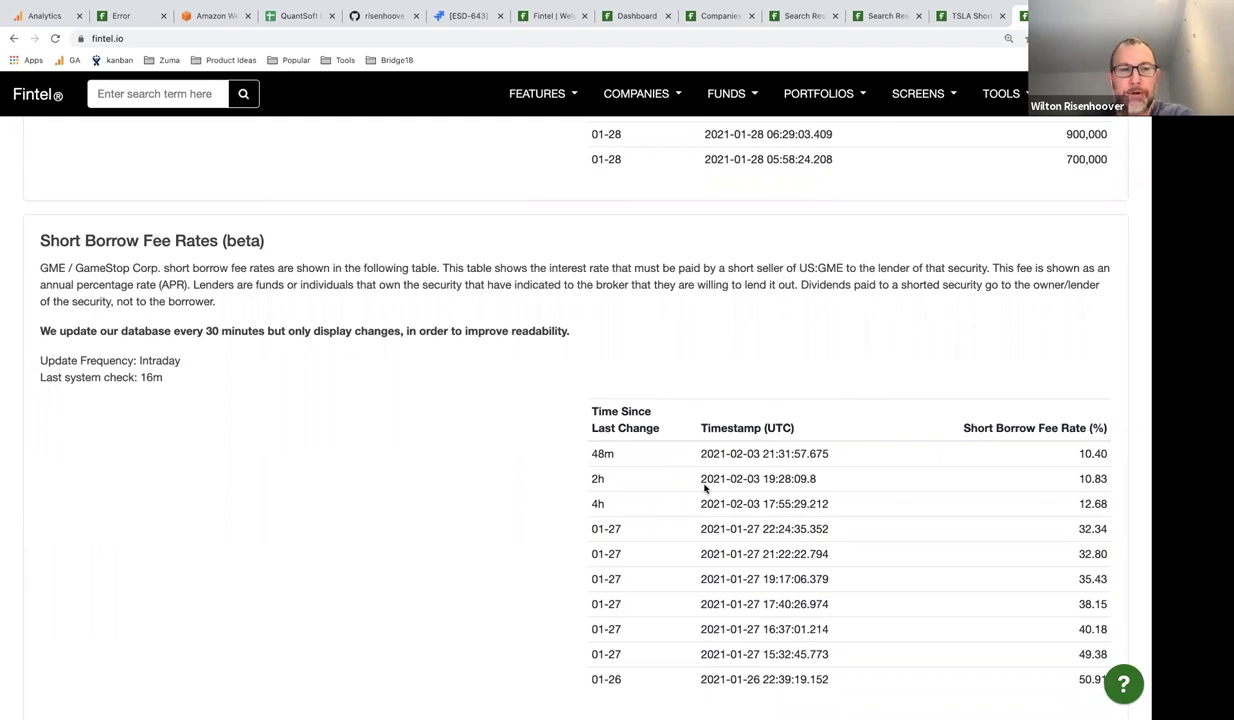
pyautogui.scroll(-1, 600, 460)
pyautogui.doubleClick(150, 363)
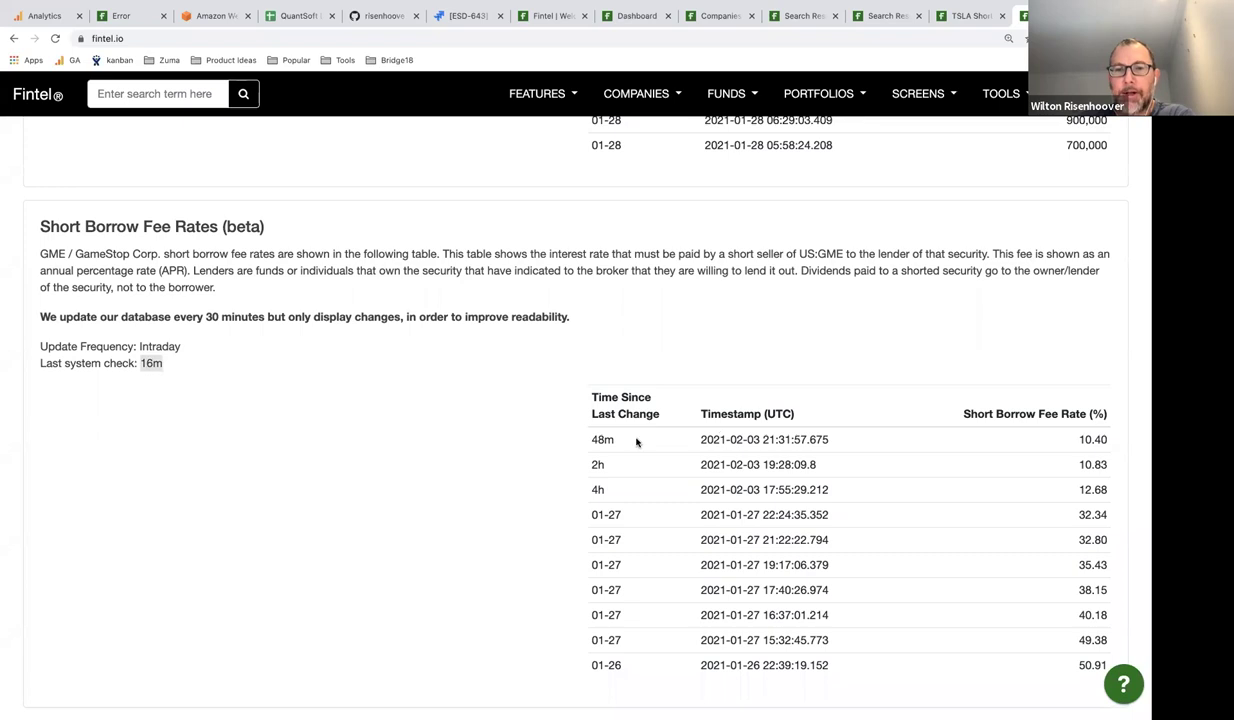
# Examine GameStop's Short Borrow Fee Rates table, highlighting the time since the last change and the most recent fee rate.
pyautogui.doubleClick(590, 439)
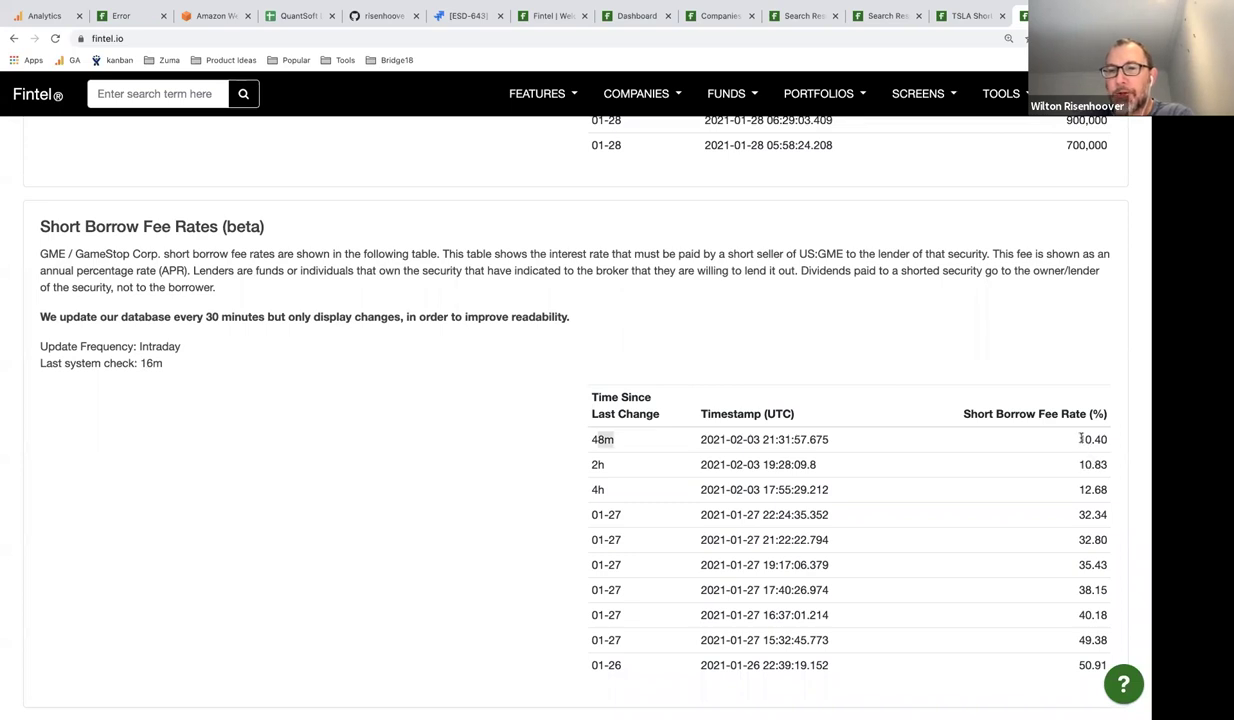
pyautogui.moveTo(1080, 439); pyautogui.dragTo(1099, 436)
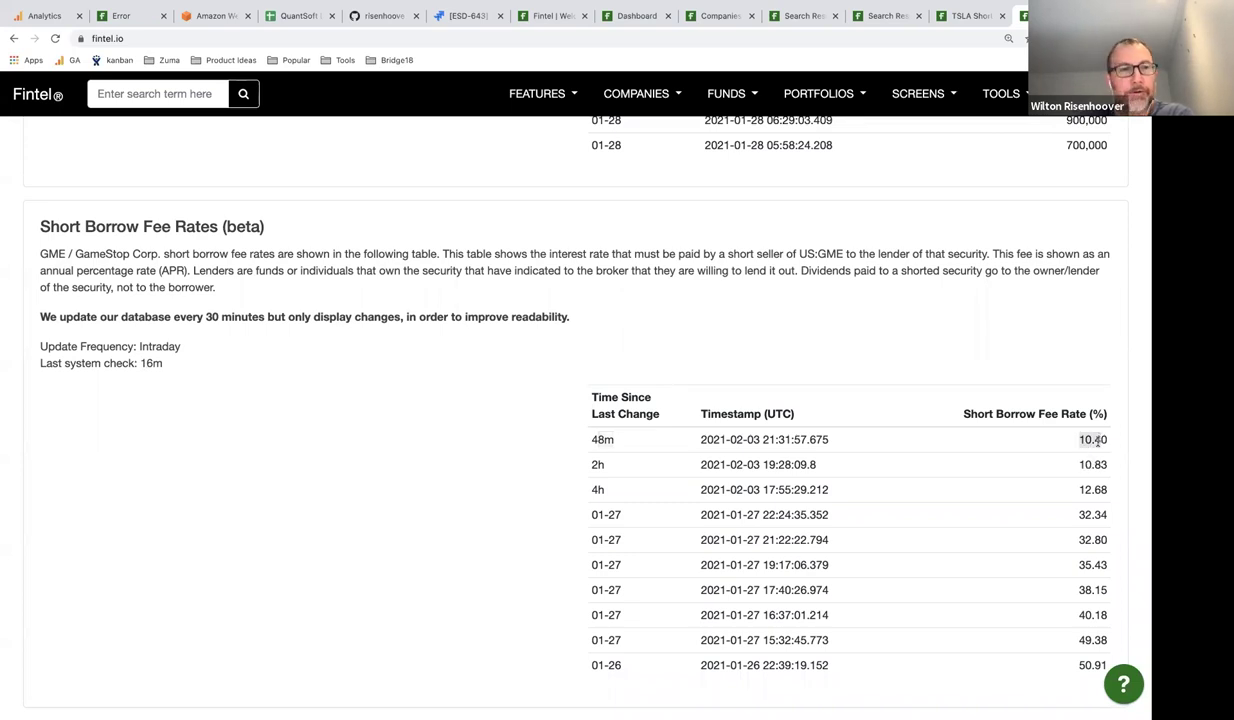
pyautogui.scroll(-1, 1086, 490)
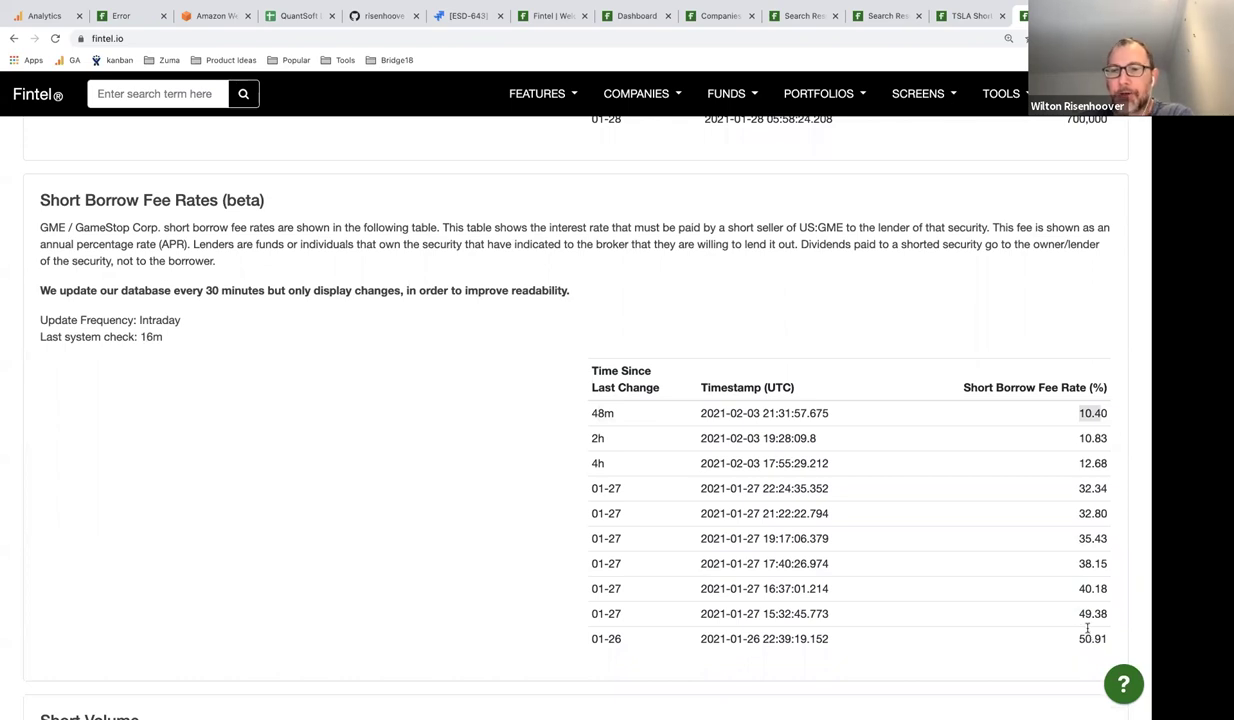
pyautogui.scroll(3, 1080, 600)
pyautogui.click(985, 533)
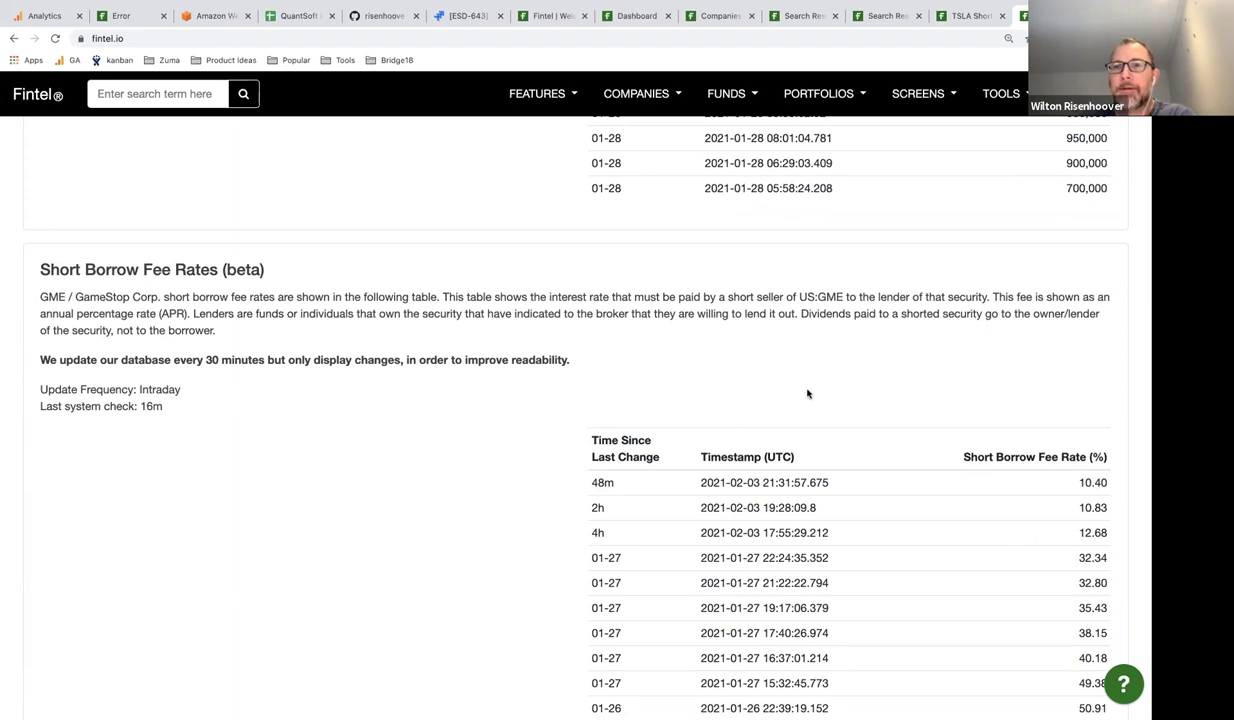
# Examine GameStop's Short Volume chart and table, along with its Institutional Put/Call Ratios section.
pyautogui.scroll(-10, 808, 393)
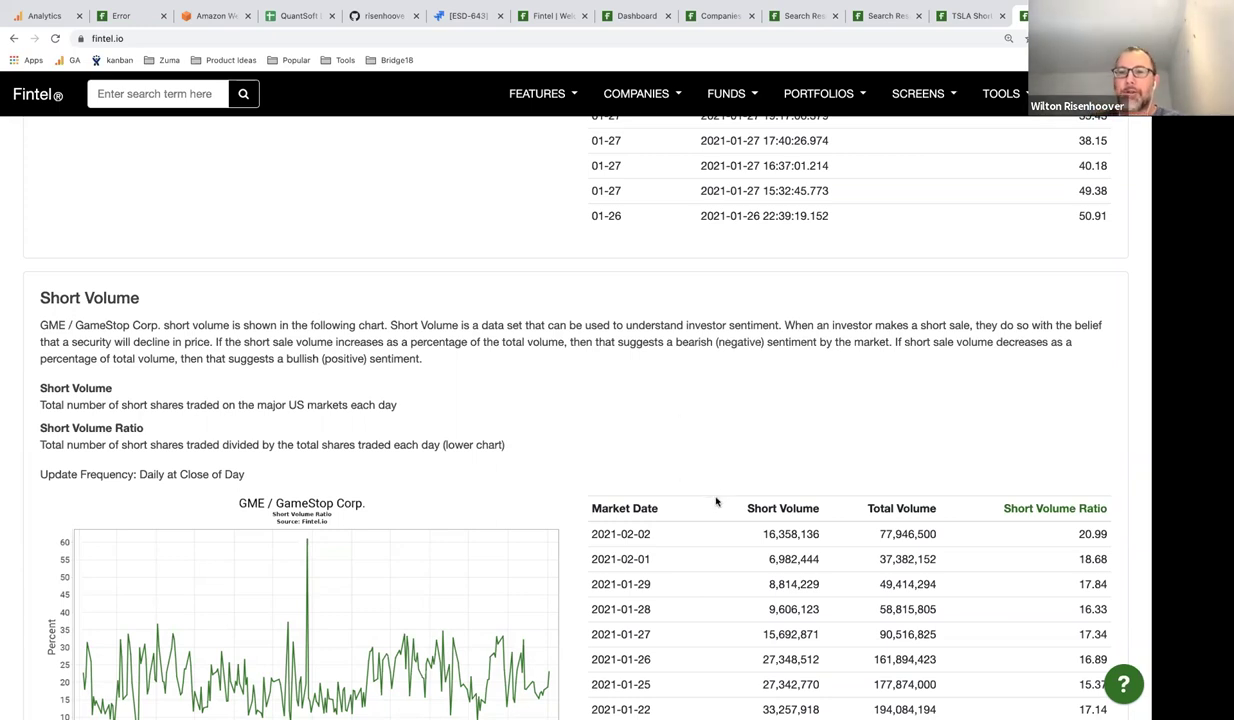
pyautogui.scroll(-2, 956, 575)
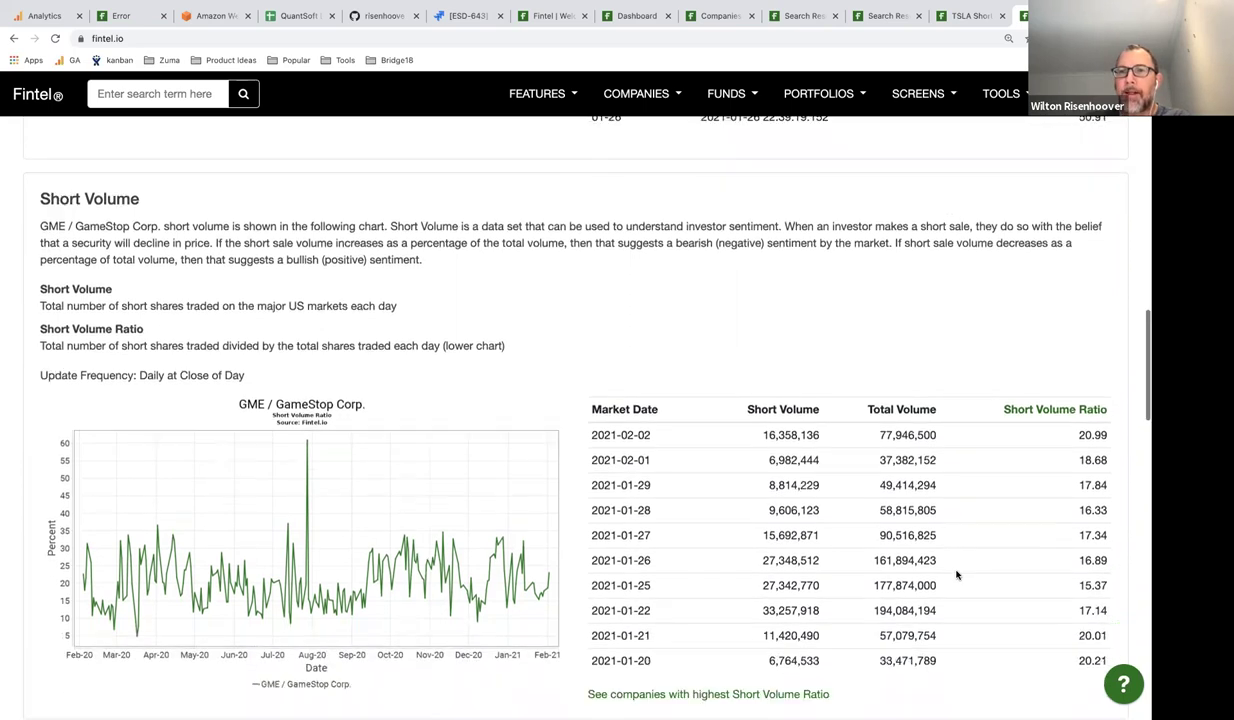
pyautogui.scroll(1, 956, 575)
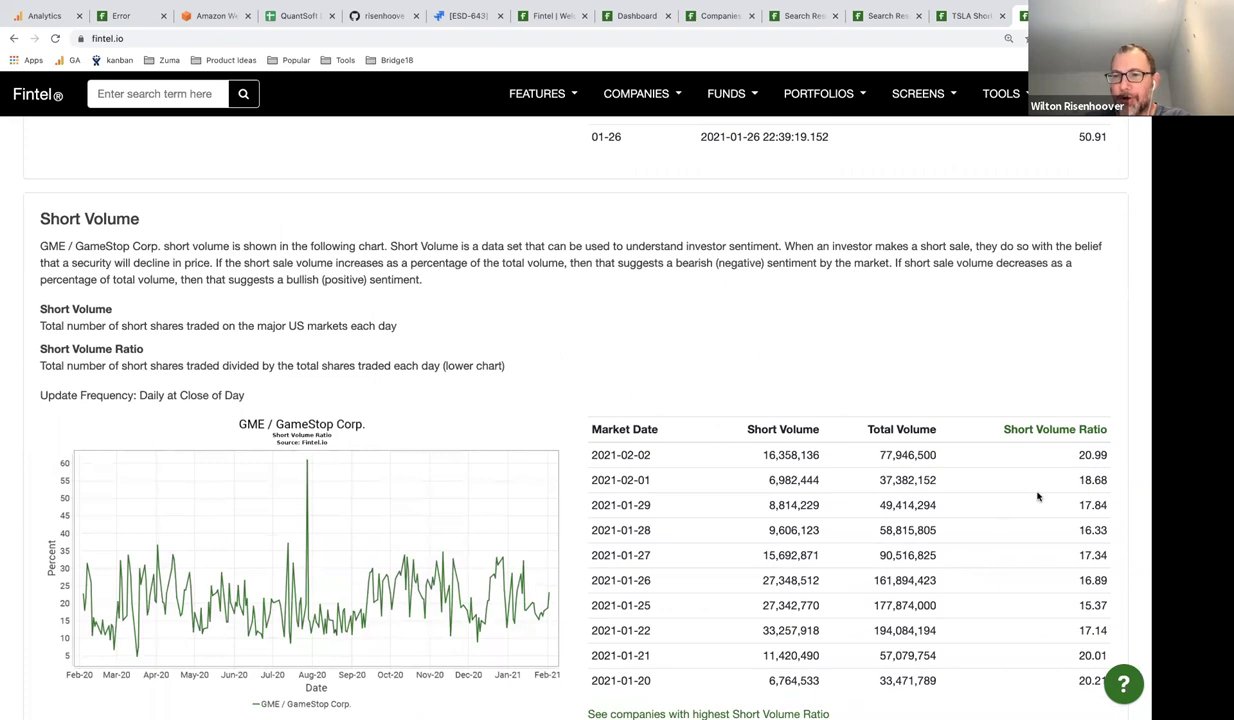
pyautogui.scroll(-1, 1050, 540)
pyautogui.scroll(2, 1060, 571)
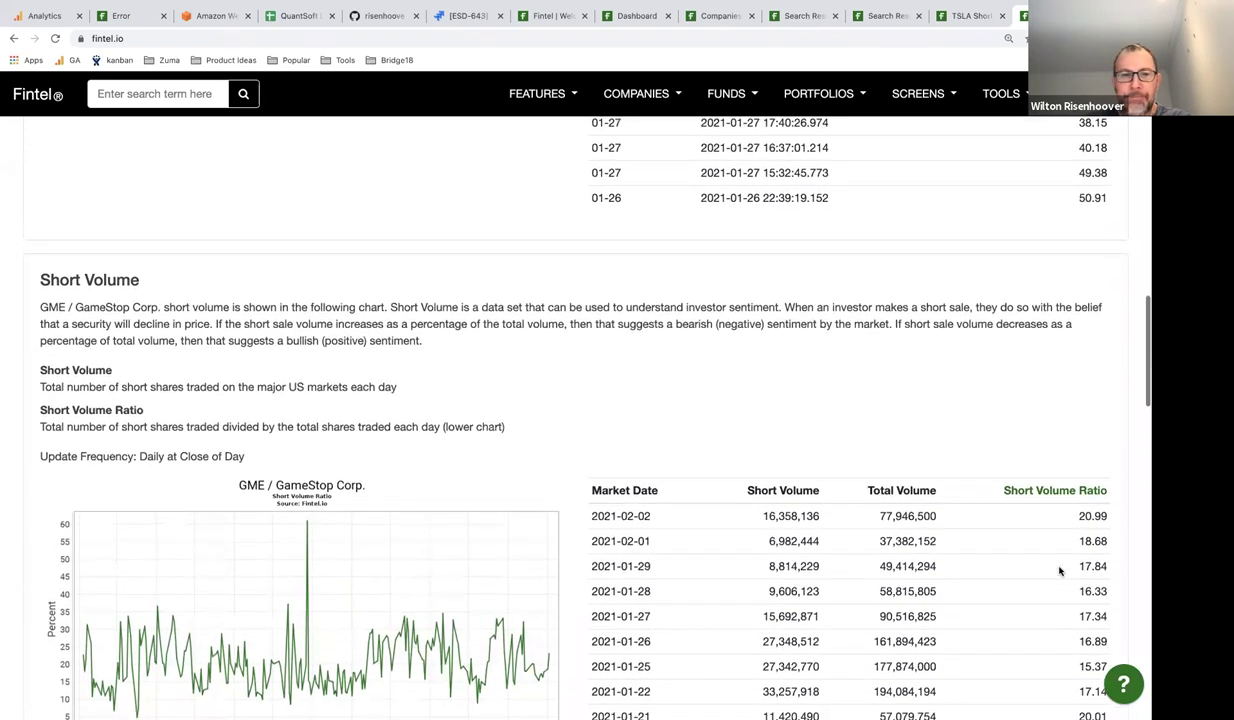
pyautogui.scroll(-1, 1060, 571)
pyautogui.scroll(-3, 477, 578)
pyautogui.scroll(-6, 477, 578)
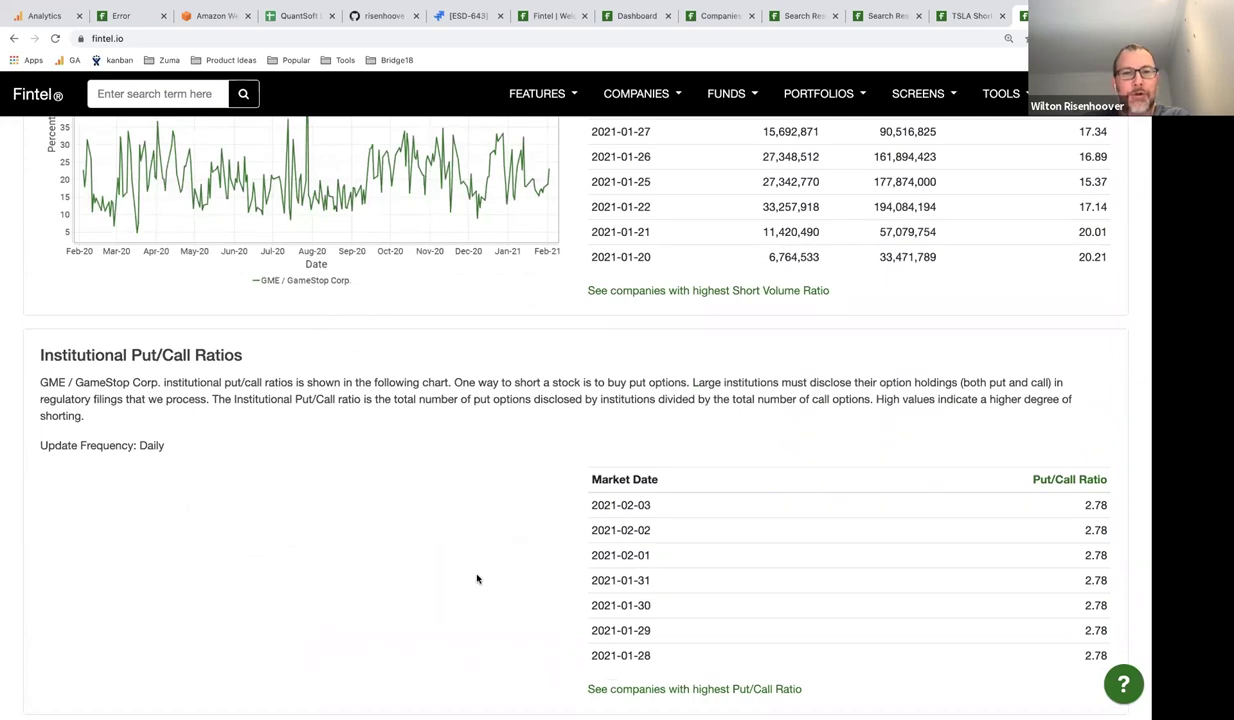
pyautogui.scroll(1, 477, 578)
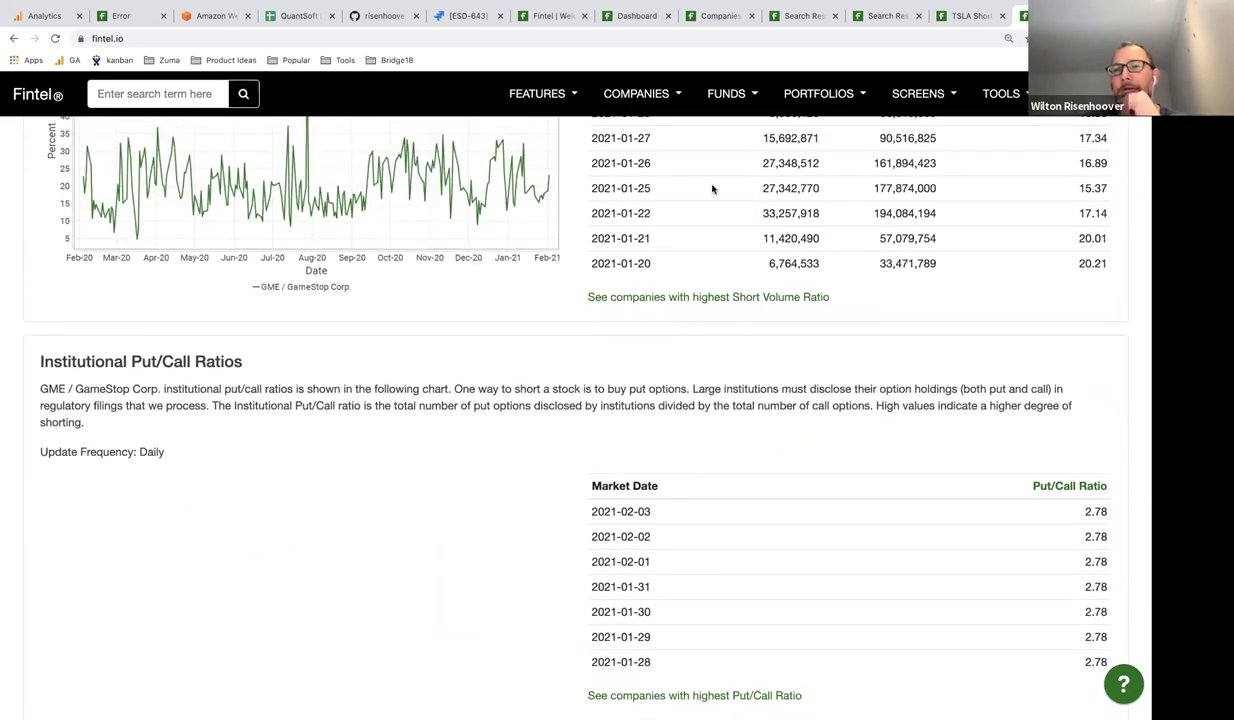
pyautogui.click(891, 17)
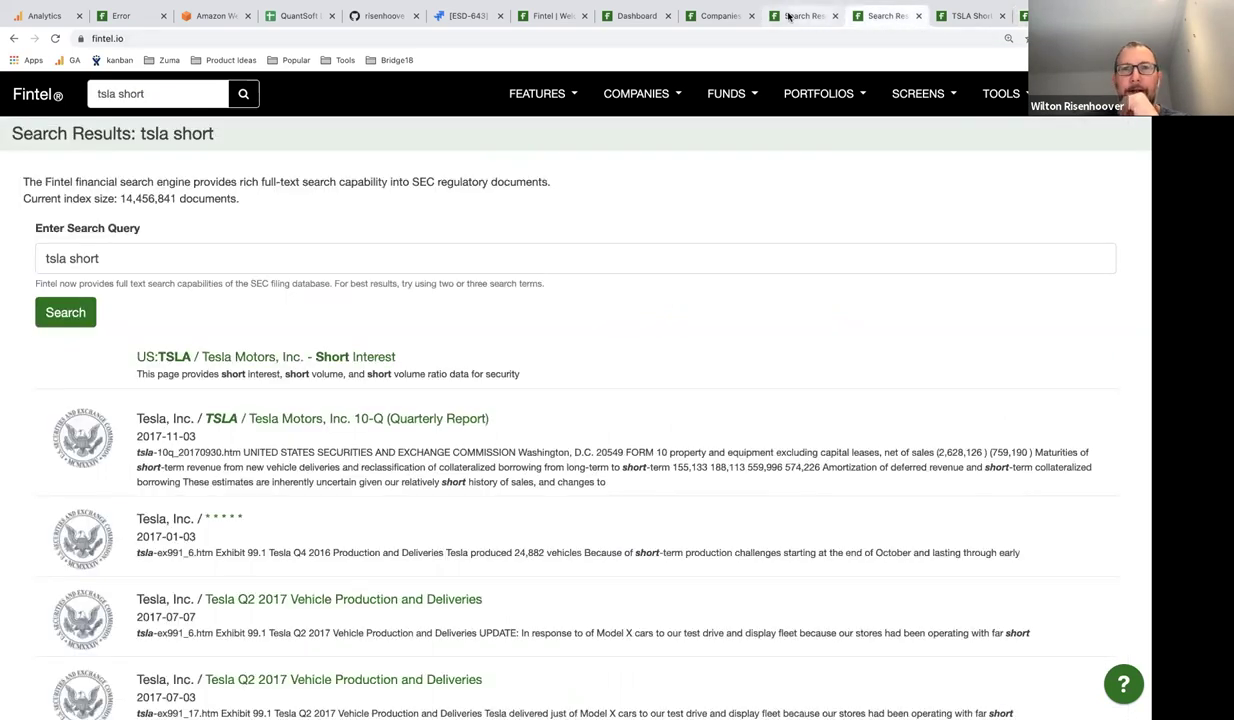
pyautogui.click(800, 20)
pyautogui.click(716, 20)
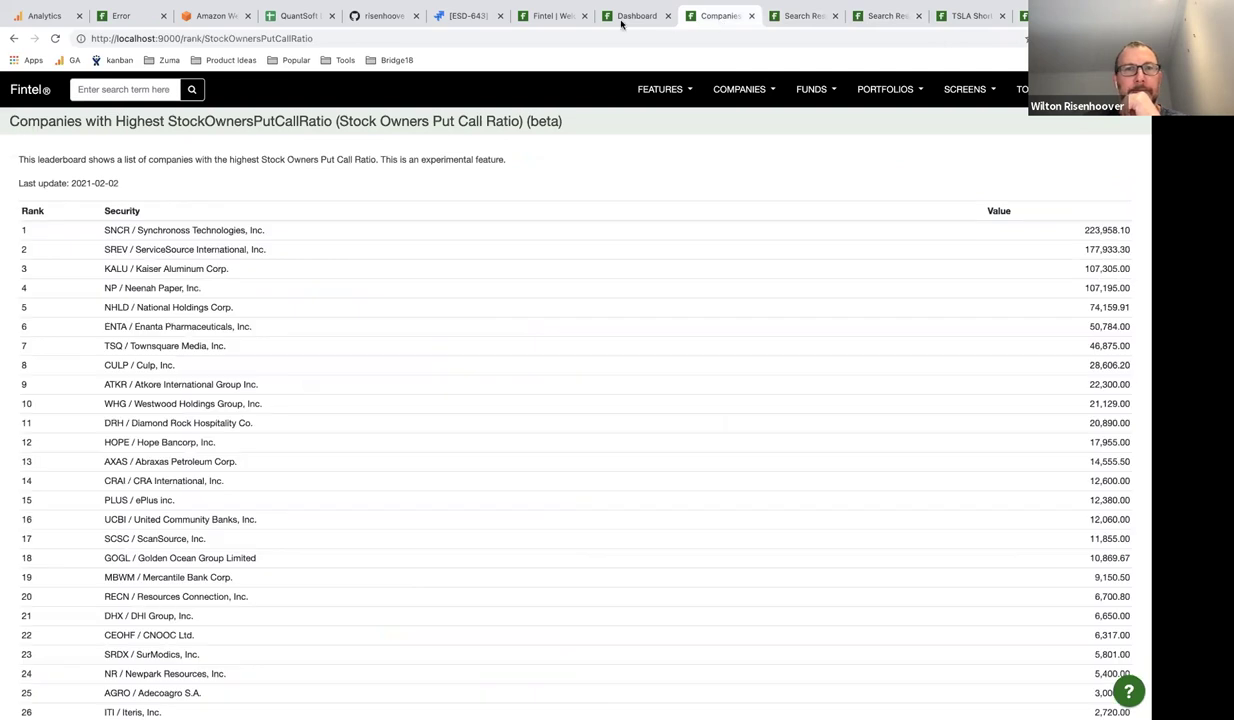
pyautogui.click(1021, 16)
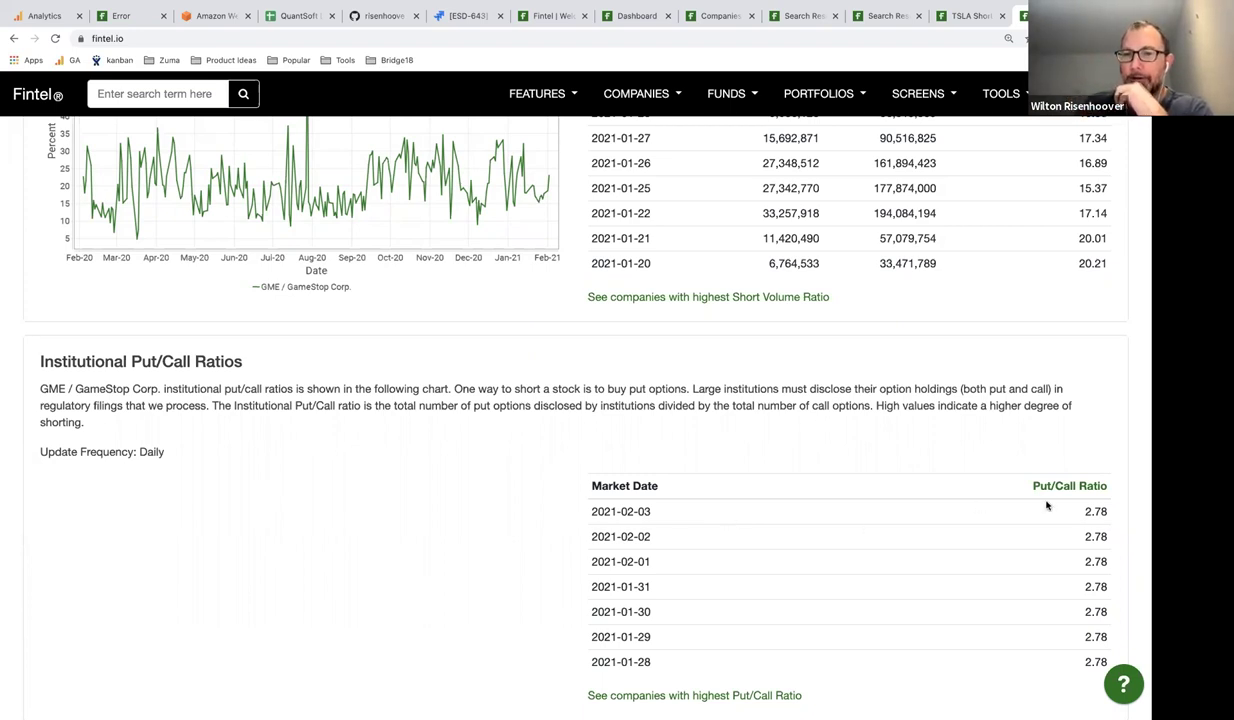
# Switch to Tesla's short interest page and examine its Institutional Put/Call Ratios table.
pyautogui.click(970, 16)
pyautogui.scroll(-4, 891, 255)
pyautogui.scroll(-13, 891, 255)
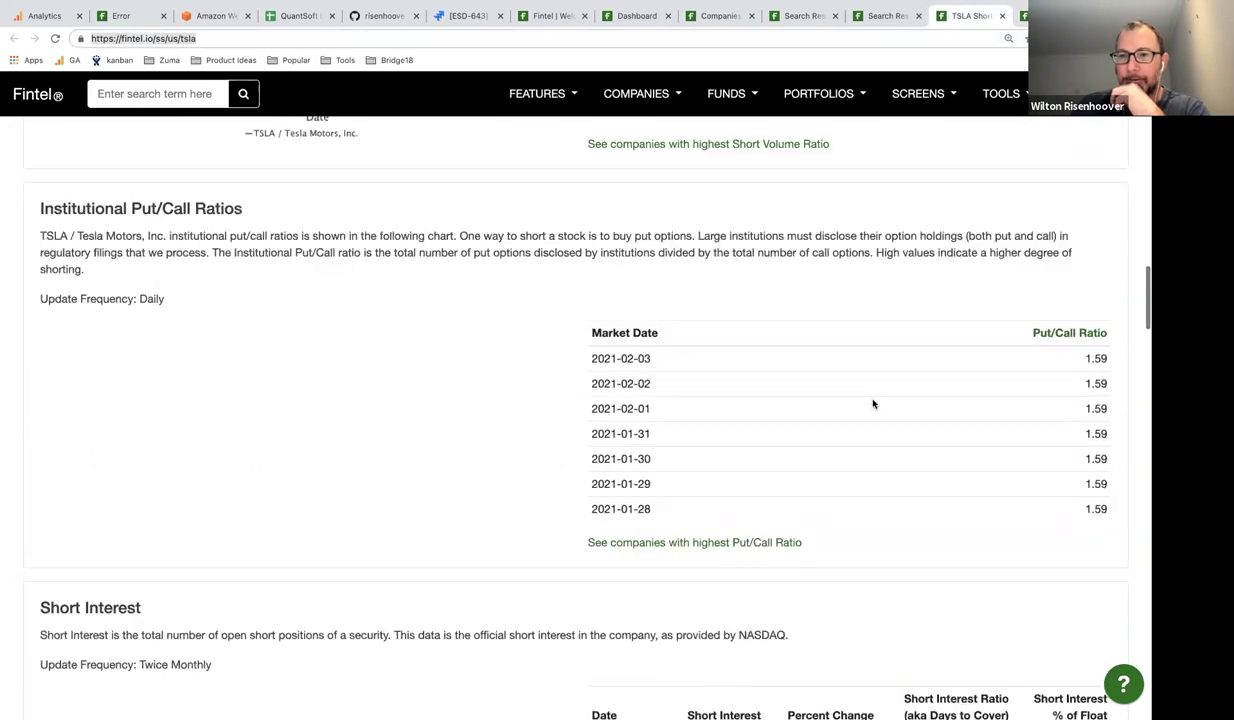
pyautogui.scroll(1, 873, 405)
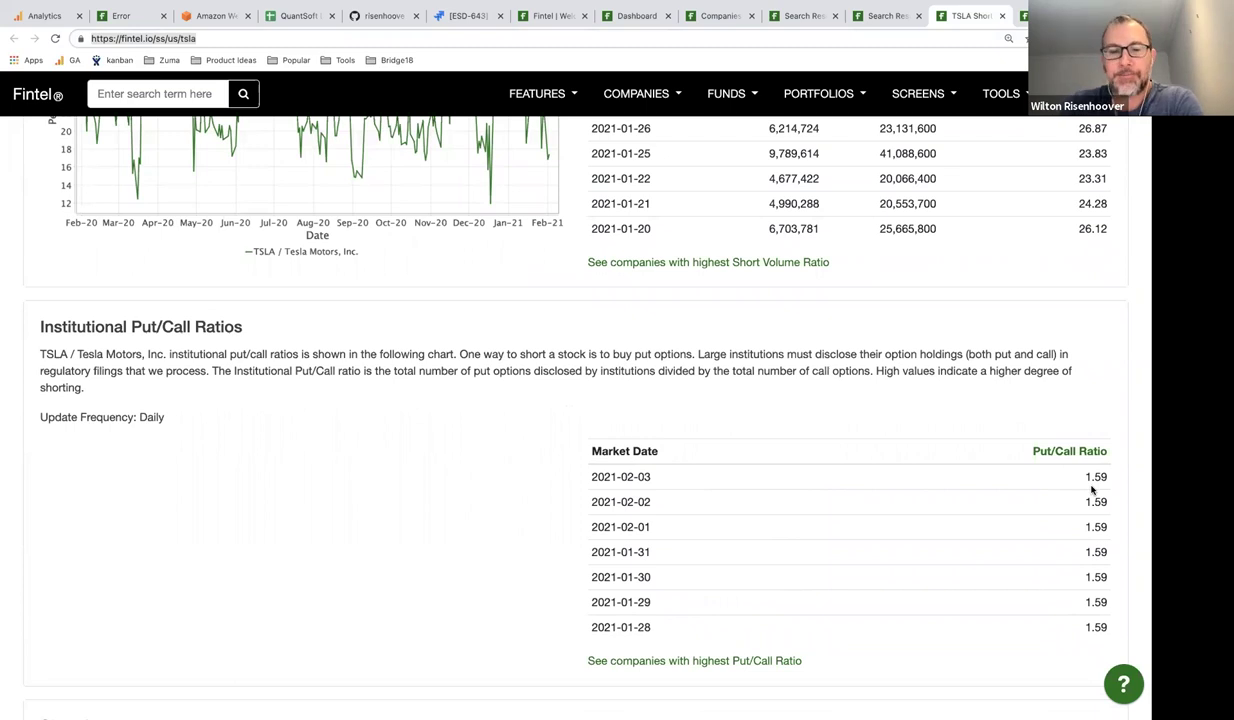
pyautogui.scroll(-3, 837, 468)
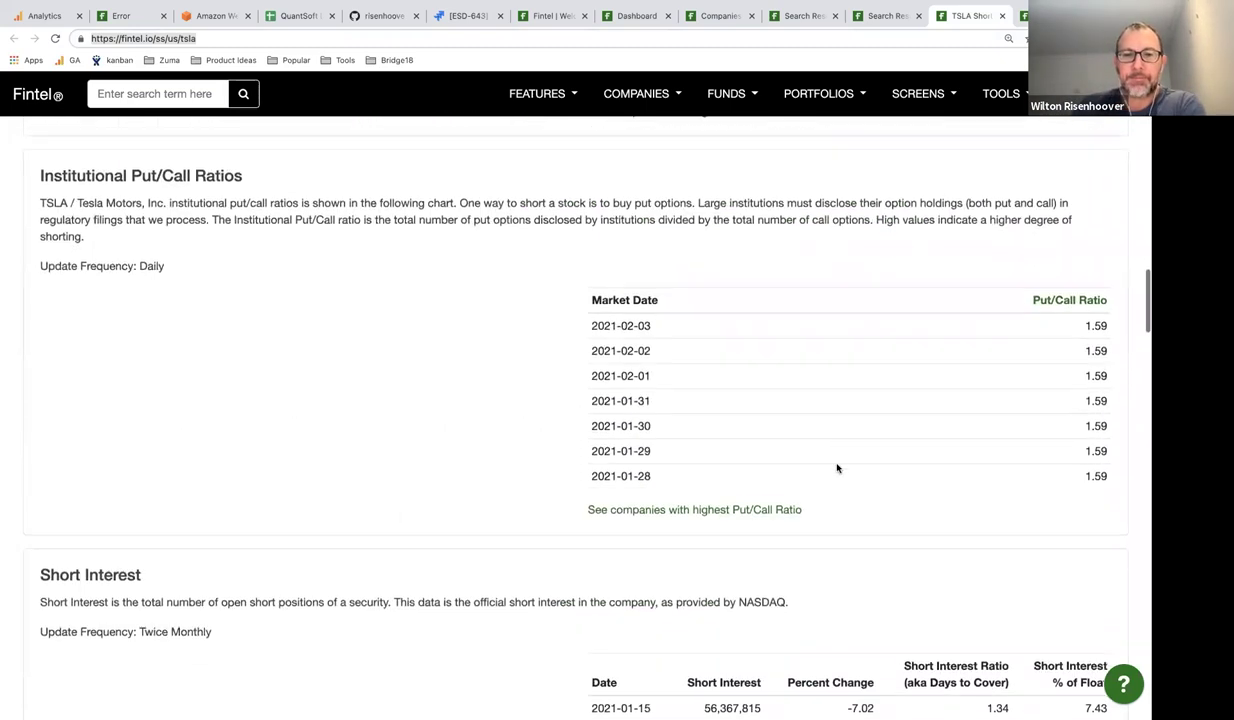
pyautogui.scroll(2, 837, 468)
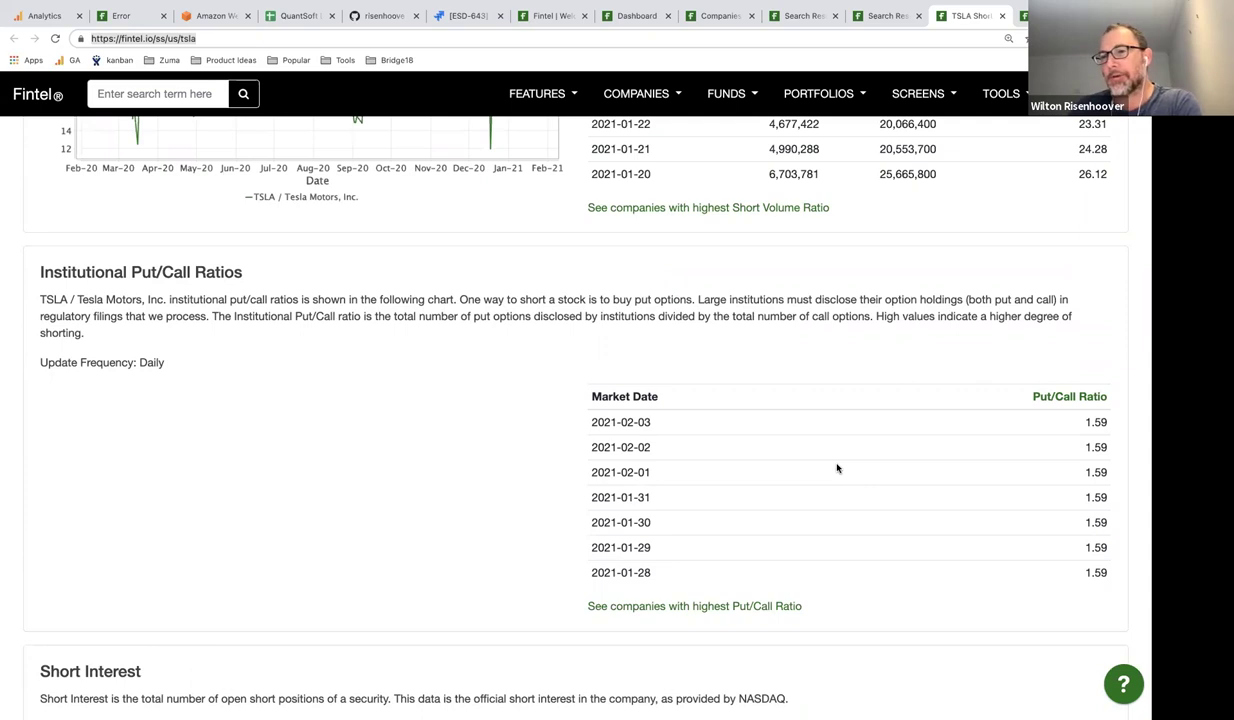
pyautogui.scroll(-3, 757, 400)
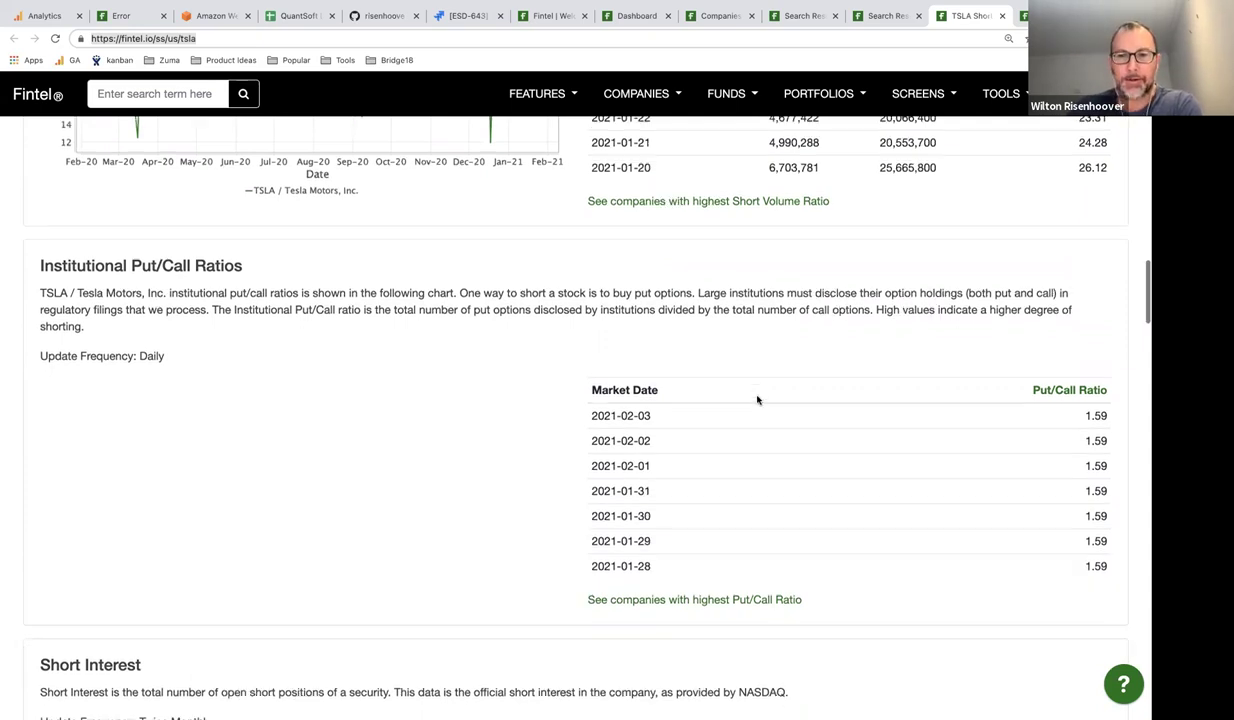
pyautogui.scroll(3, 757, 400)
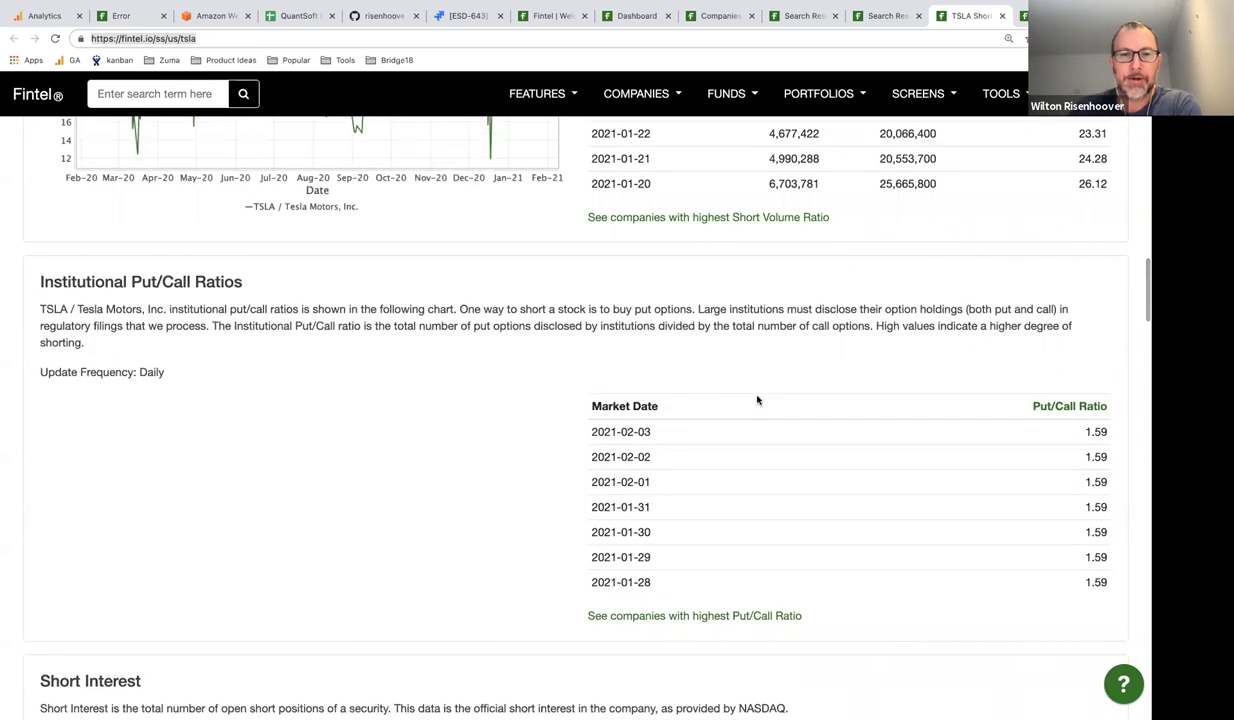
pyautogui.scroll(-4, 757, 400)
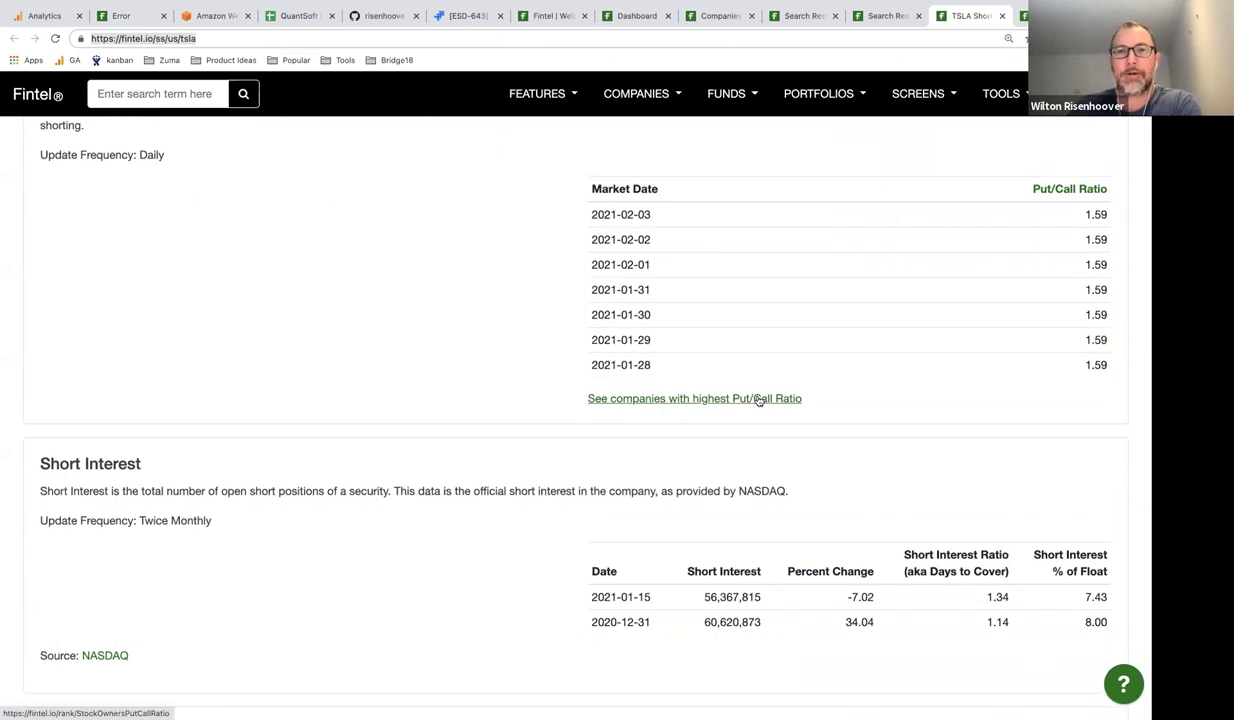
# Examine Tesla's NASDAQ Short Interest table, highlighting the latest Short Interest % of Float, and compare it with the put/call ratios.
pyautogui.scroll(-2, 758, 400)
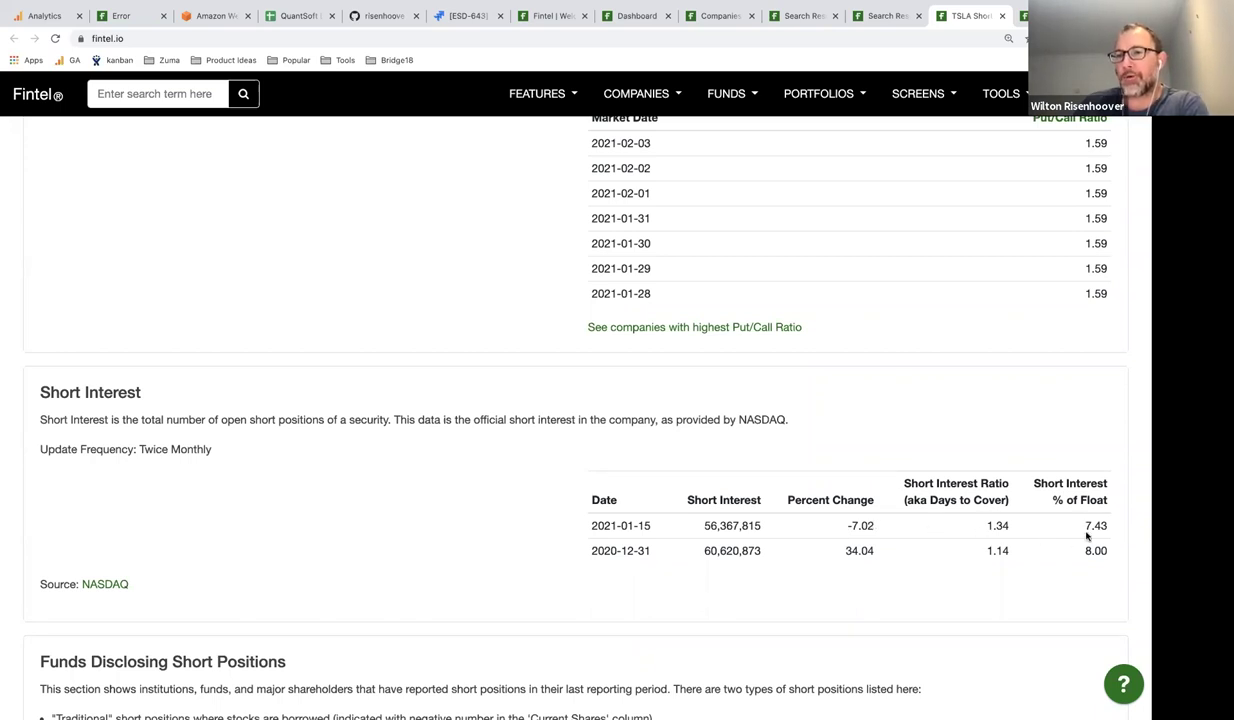
pyautogui.moveTo(1083, 525); pyautogui.dragTo(1110, 528)
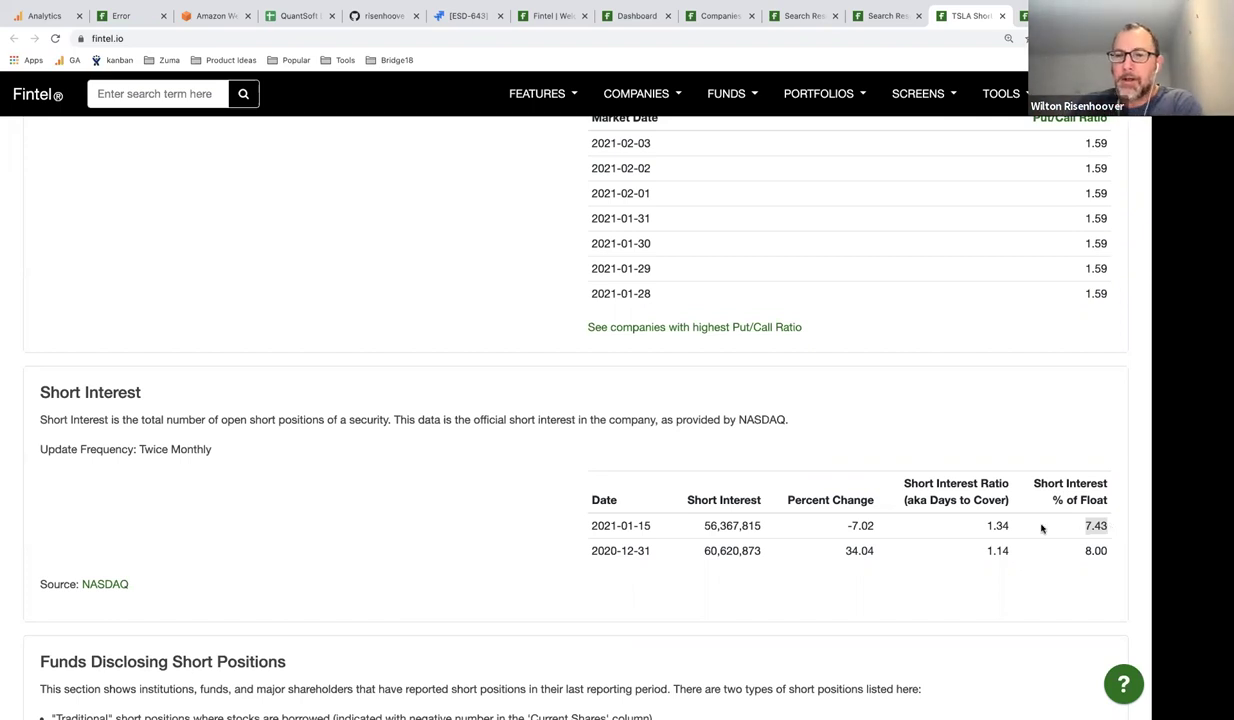
pyautogui.scroll(-1, 1041, 528)
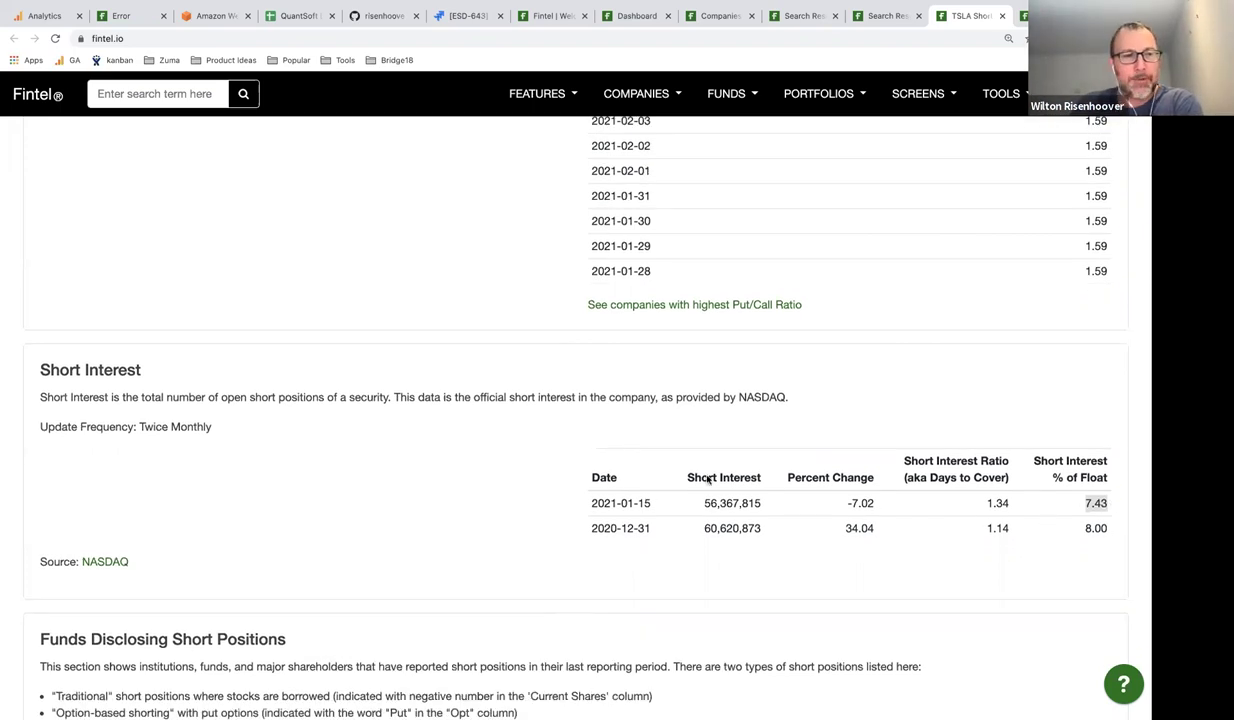
pyautogui.scroll(4, 740, 467)
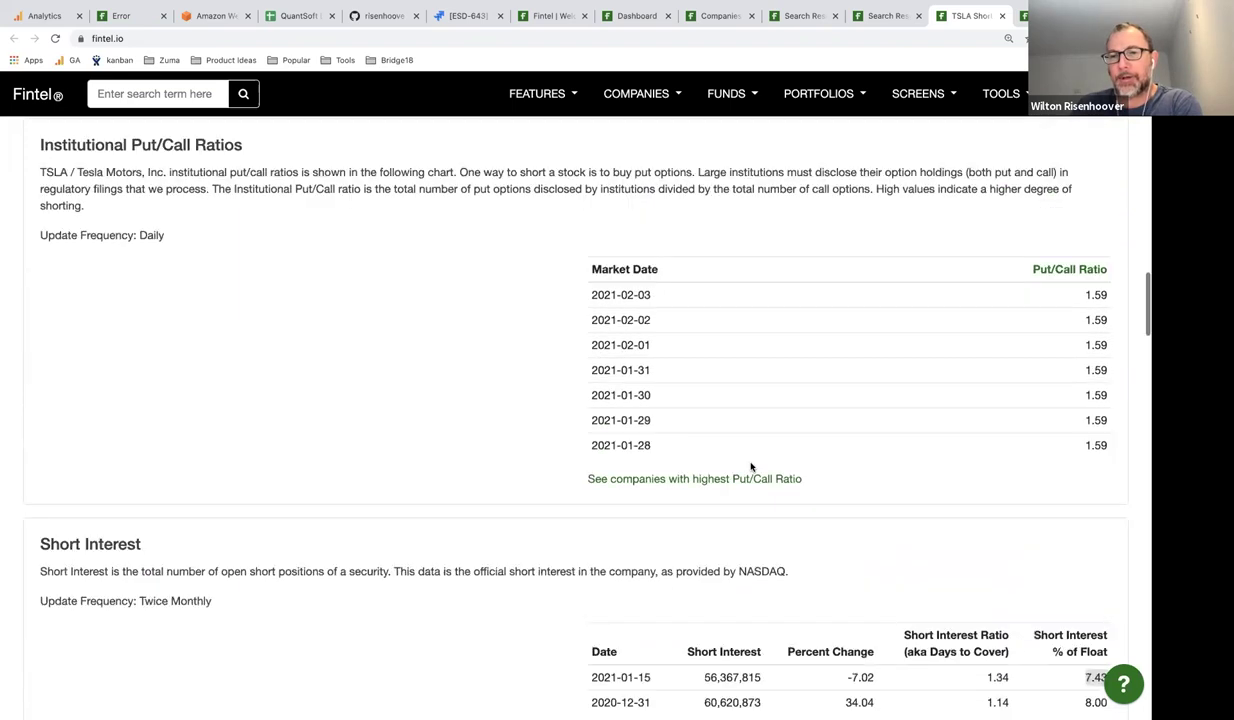
pyautogui.scroll(1, 751, 467)
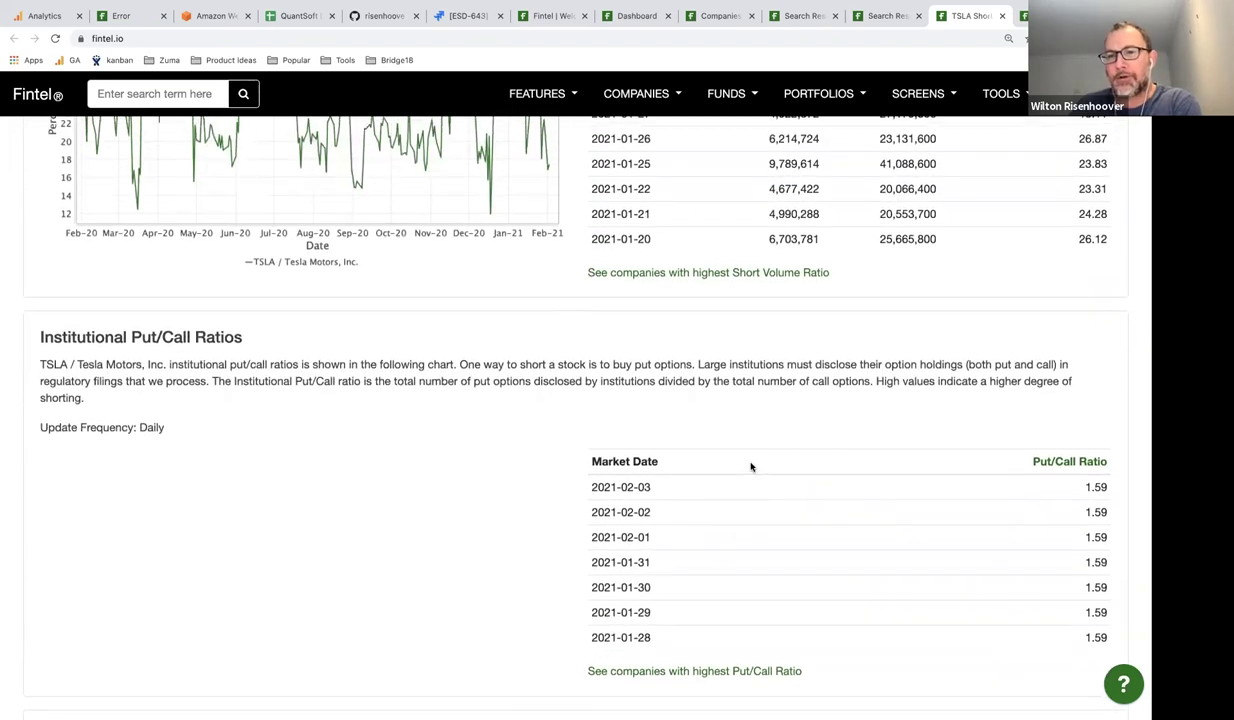
pyautogui.scroll(1, 751, 467)
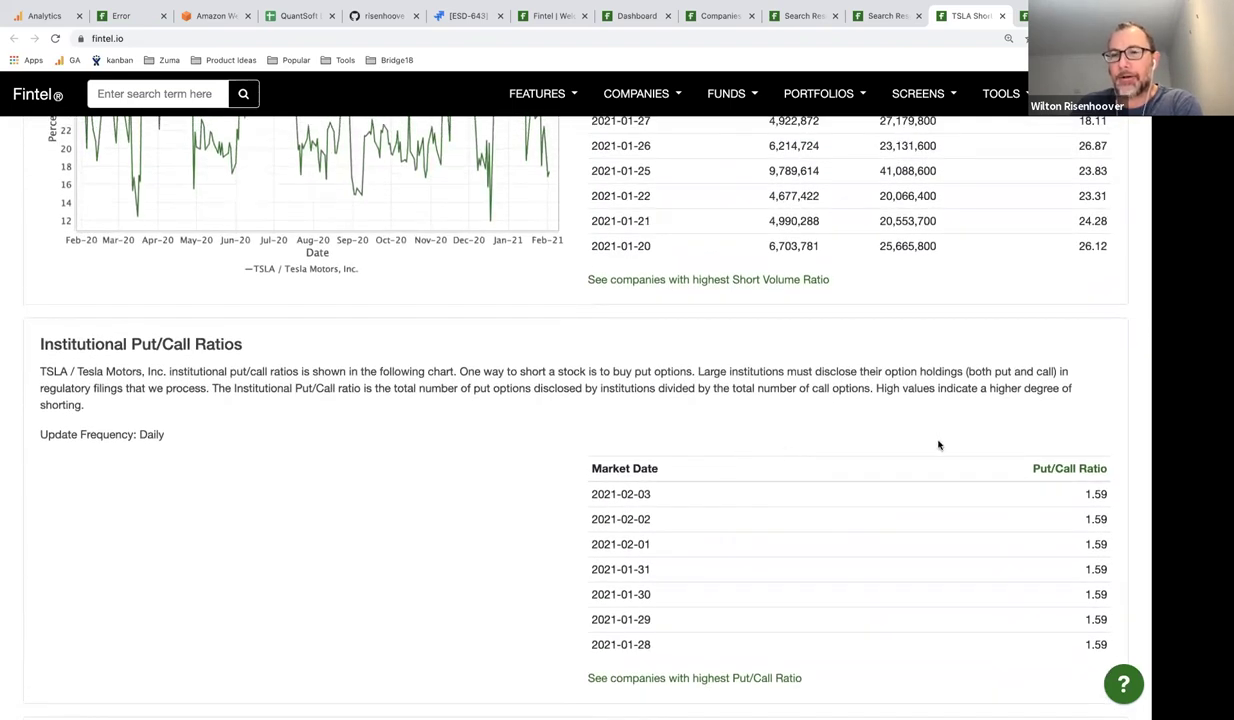
pyautogui.scroll(-3, 938, 513)
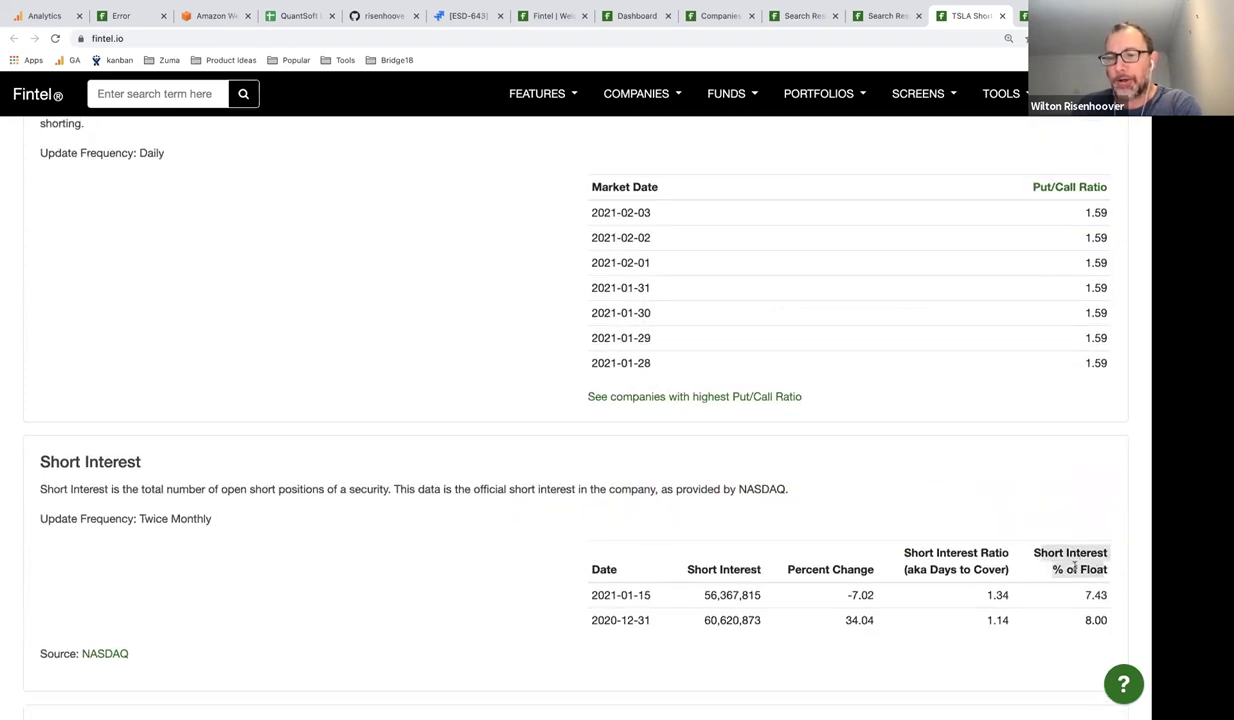
# Open the leaderboard of companies with the highest Stock Owners Put Call Ratio and look through its ranked securities and values.
pyautogui.scroll(4, 1075, 566)
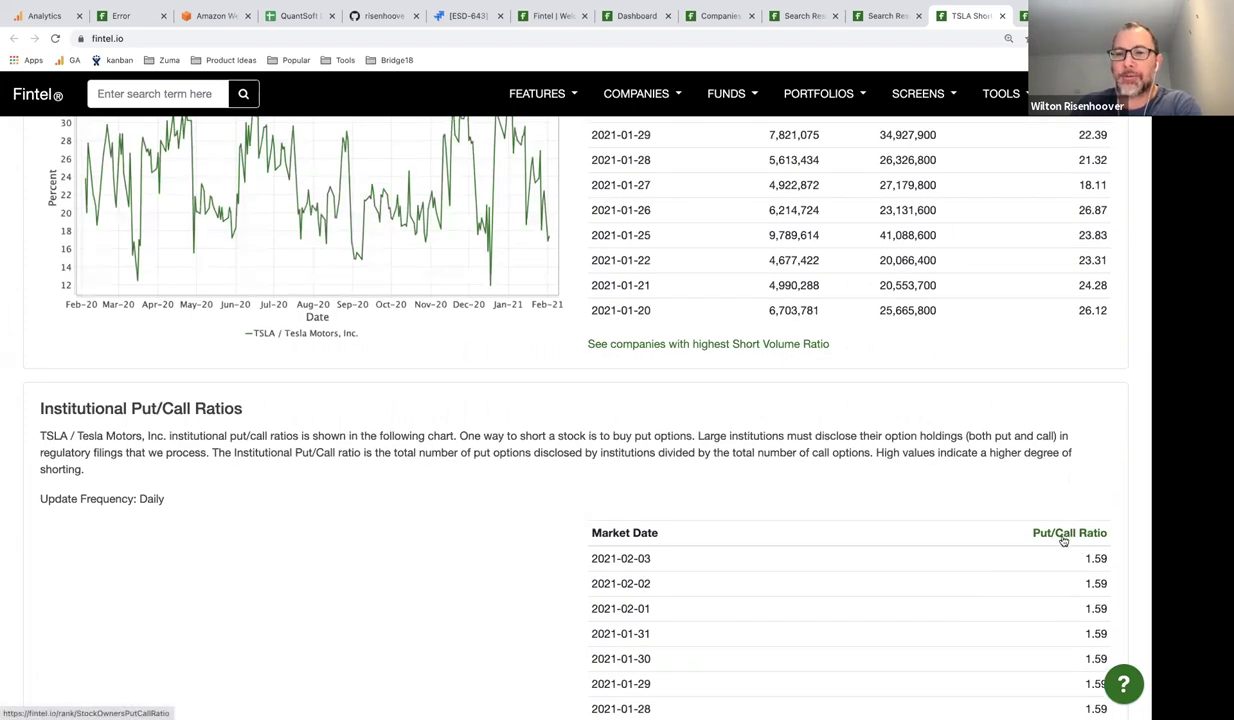
pyautogui.click(1034, 528)
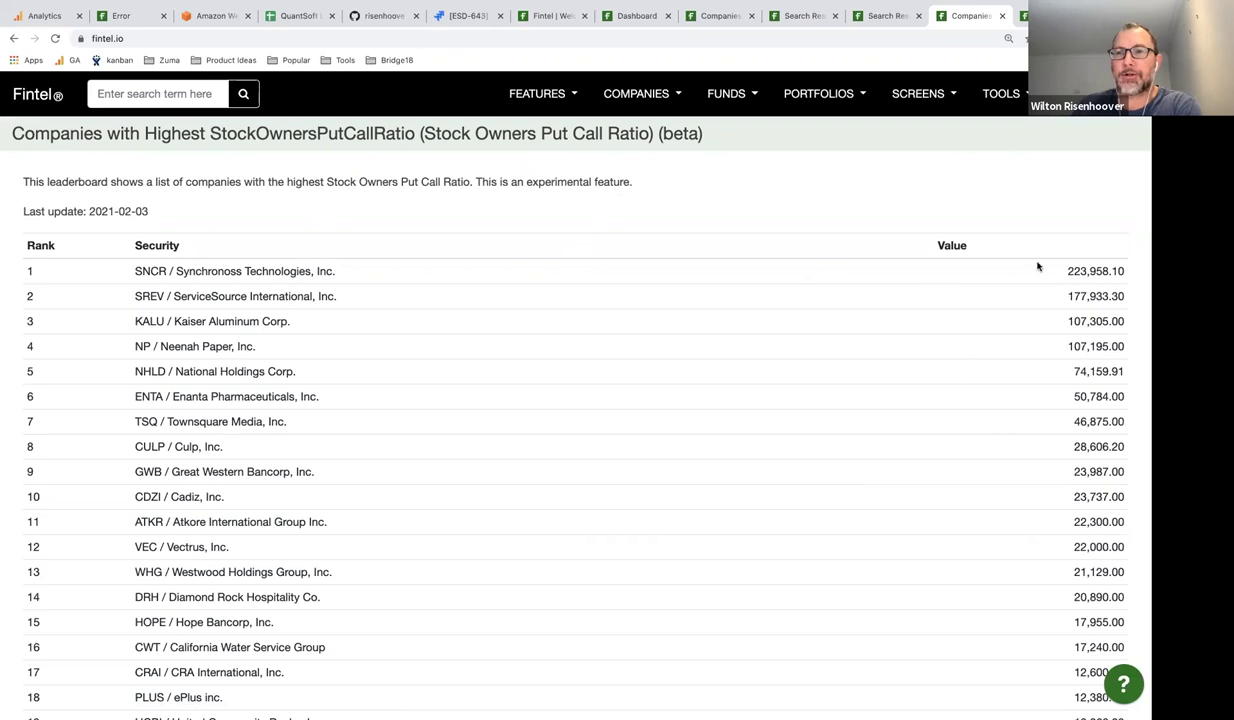
pyautogui.moveTo(1038, 266); pyautogui.dragTo(1099, 268)
pyautogui.click(1099, 269)
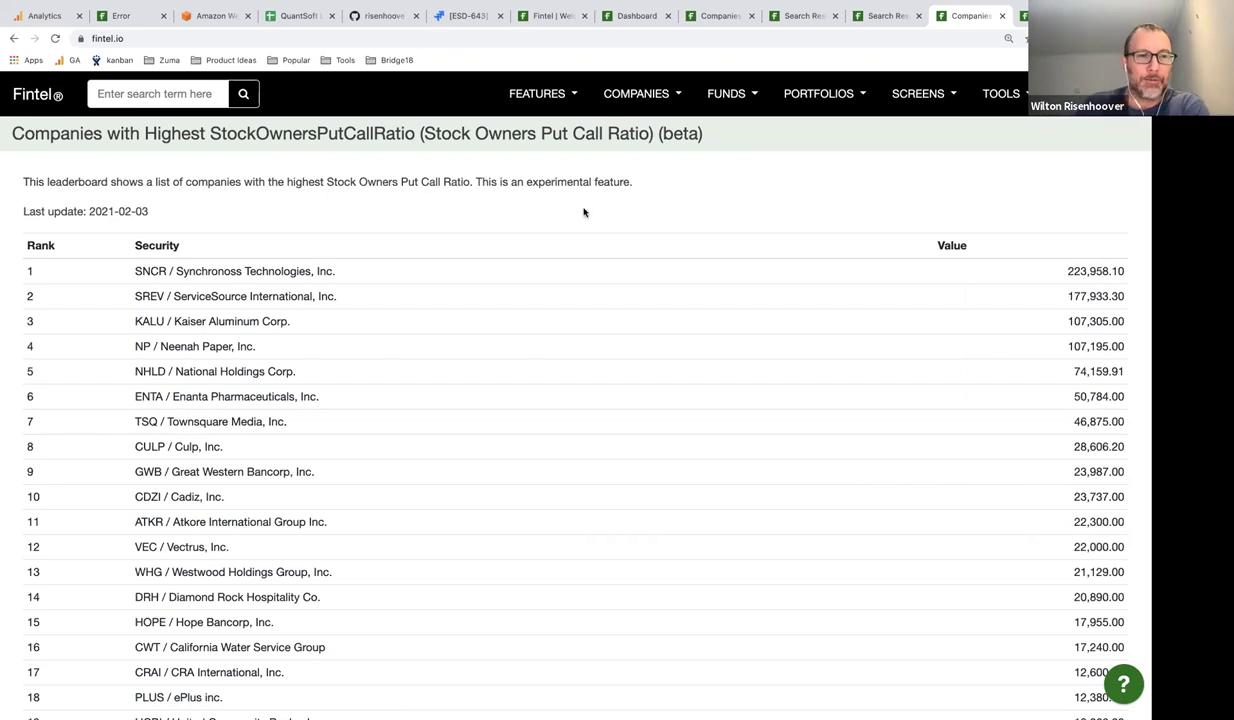
pyautogui.scroll(-1, 270, 369)
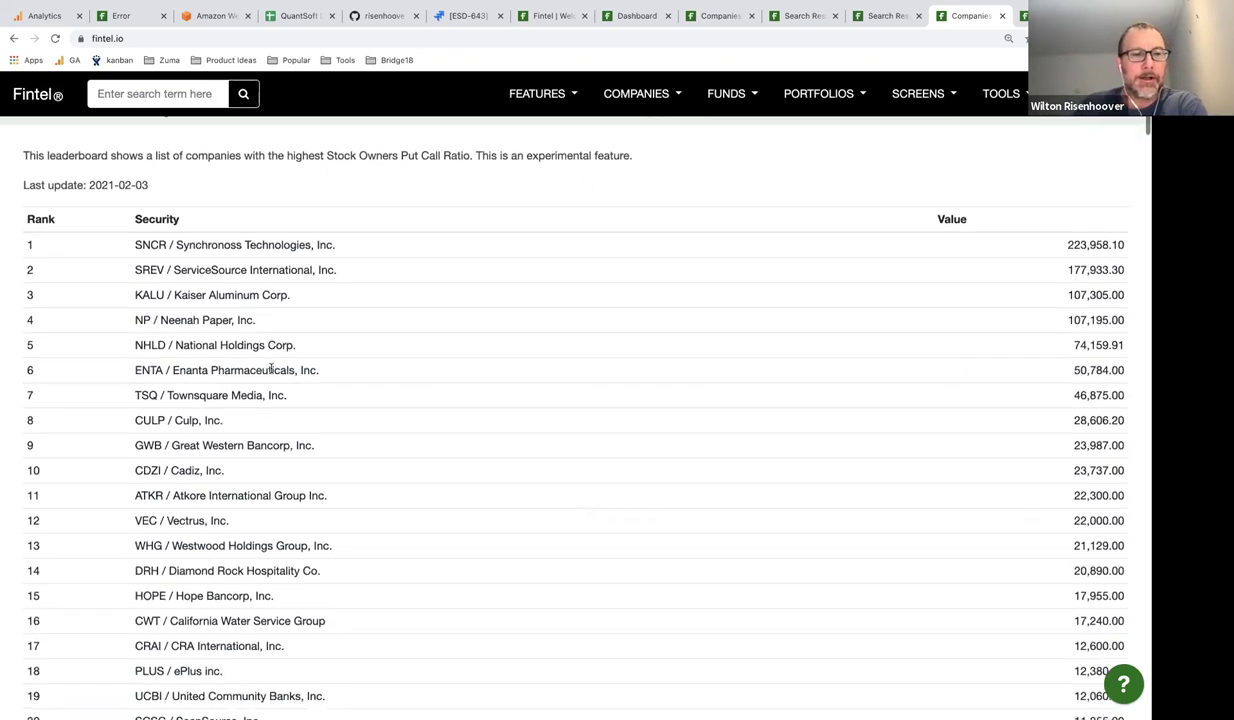
pyautogui.scroll(-4, 270, 369)
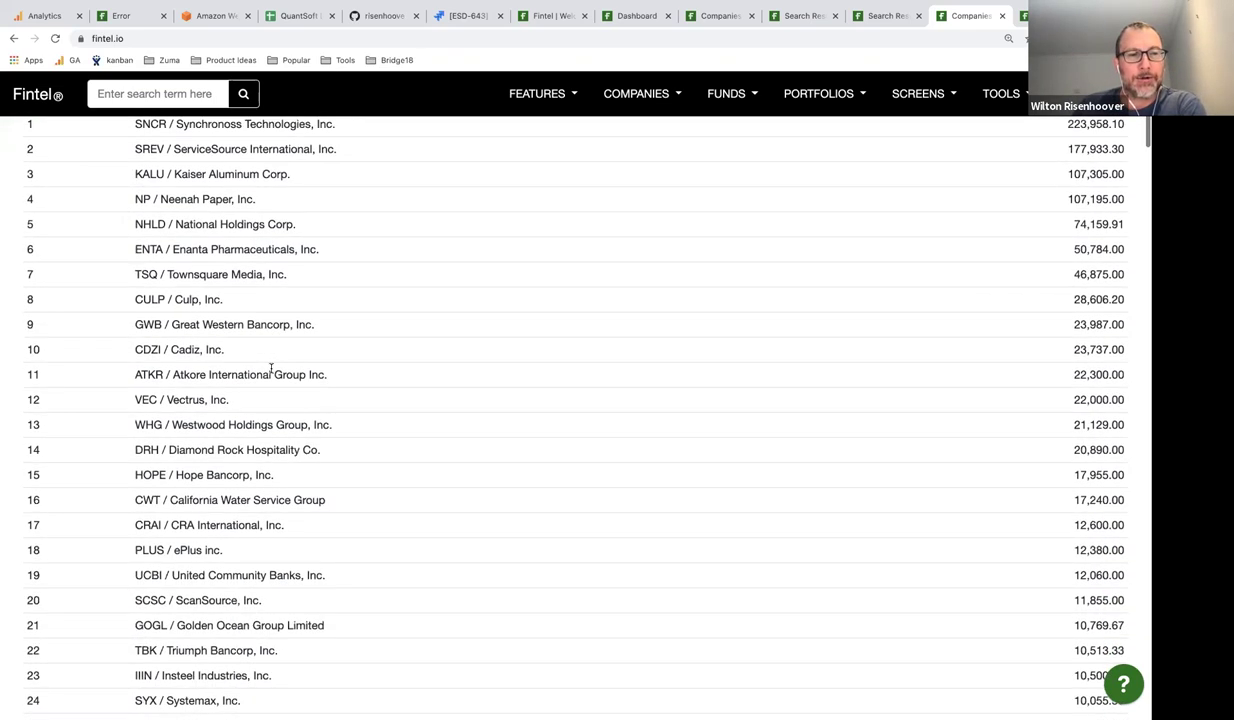
pyautogui.scroll(-5, 270, 369)
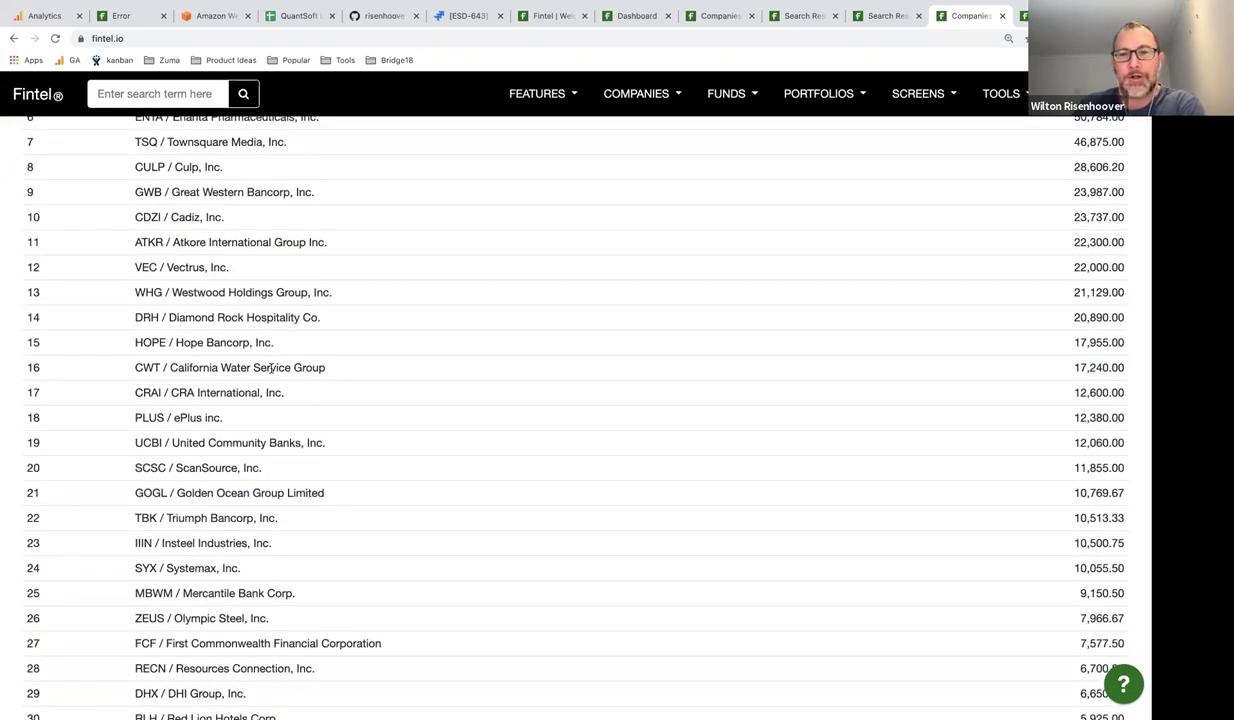
pyautogui.scroll(-8, 270, 369)
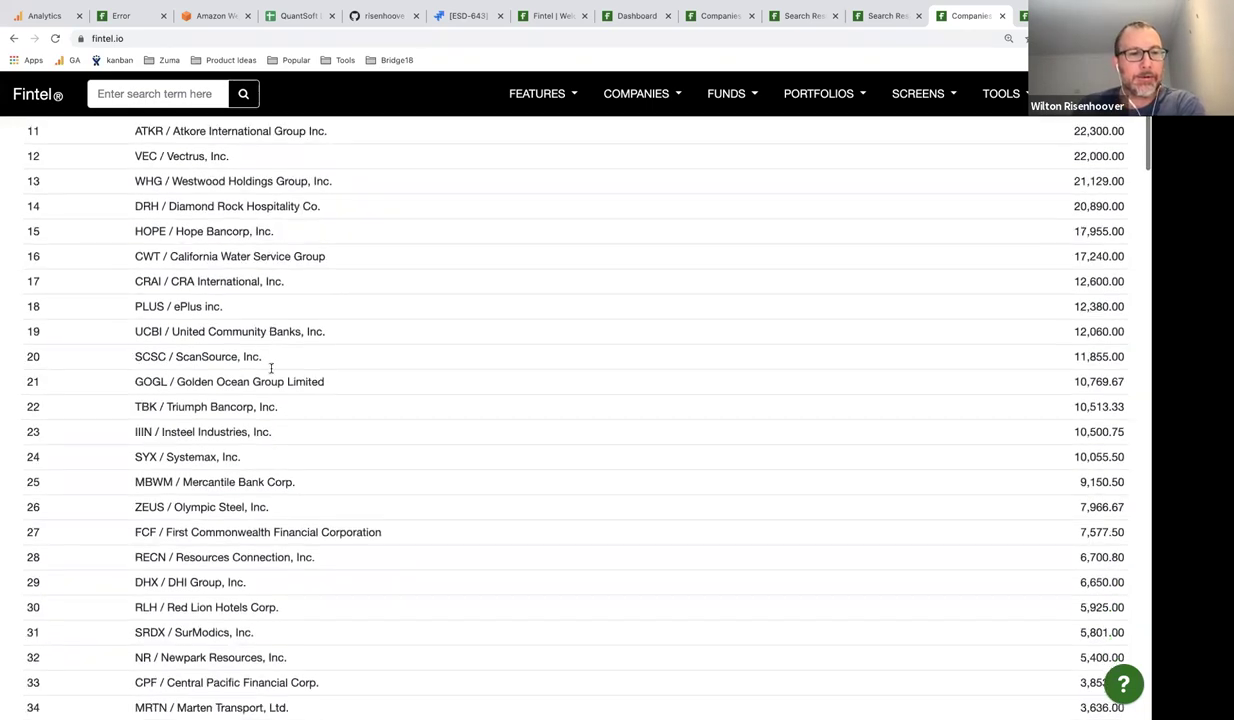
pyautogui.scroll(18, 270, 369)
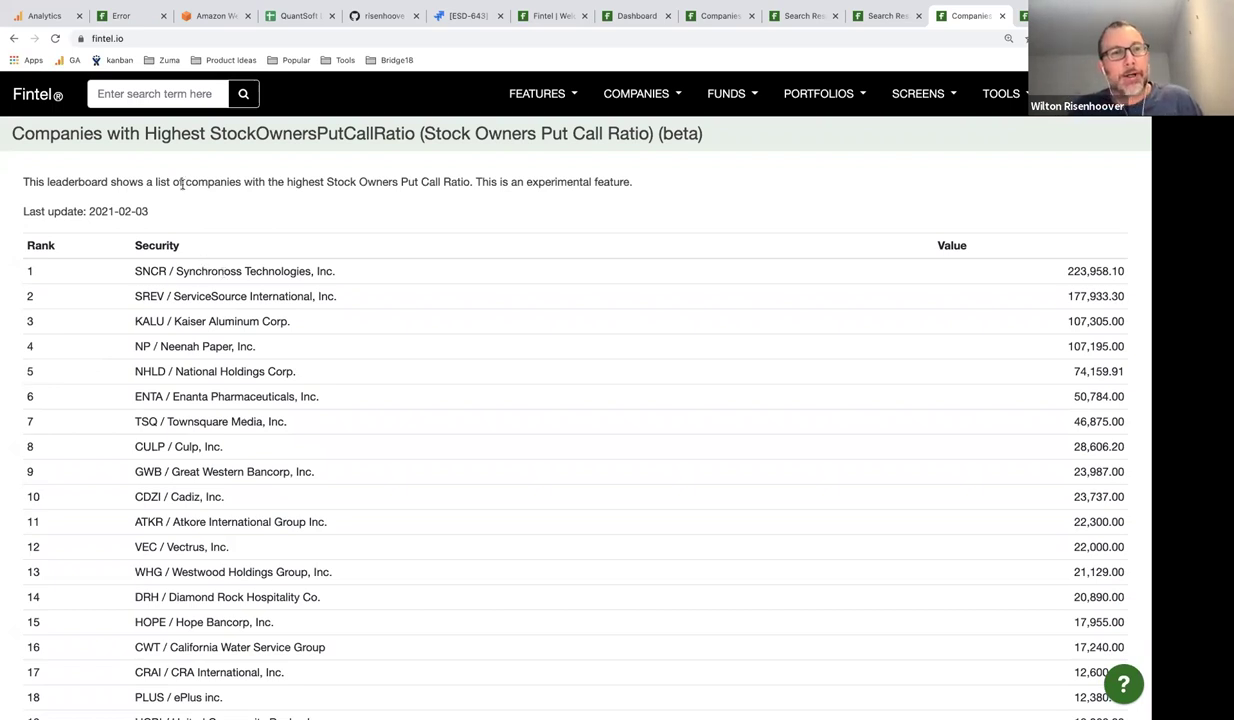
# Open the Rankings (beta) page by shortening the leaderboard's web address to fintel.io/rank.
pyautogui.click(14, 40)
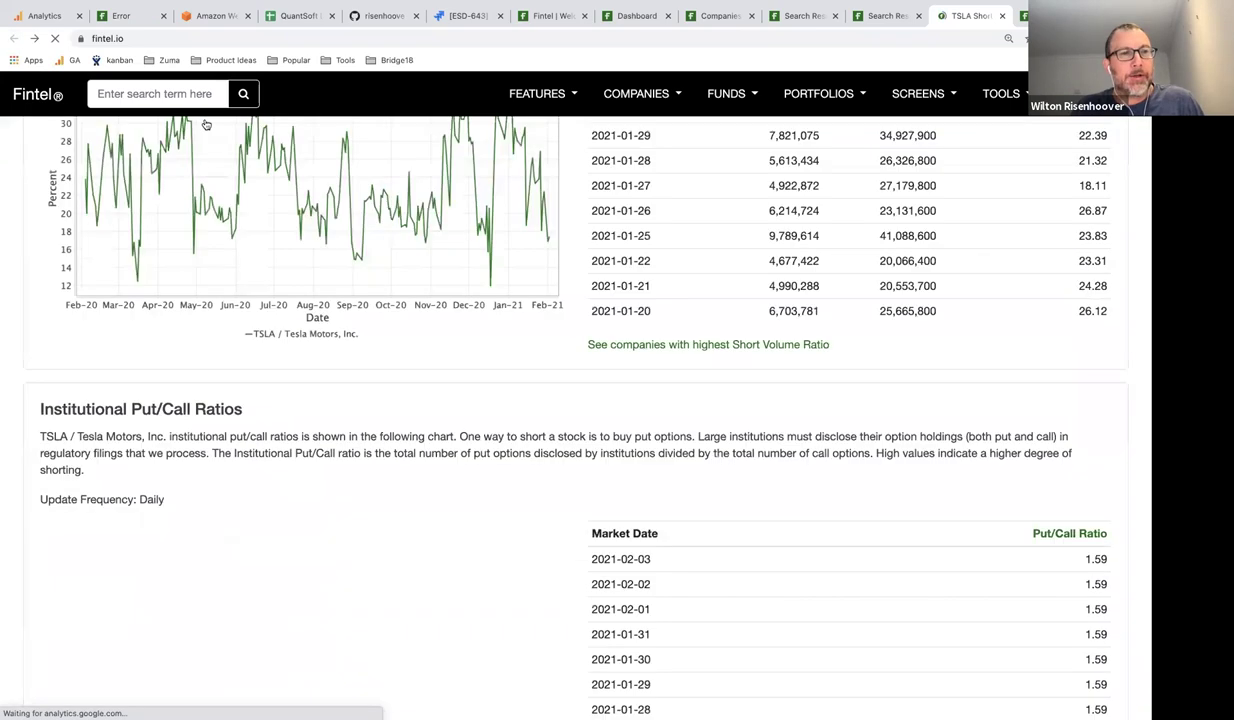
pyautogui.click(36, 39)
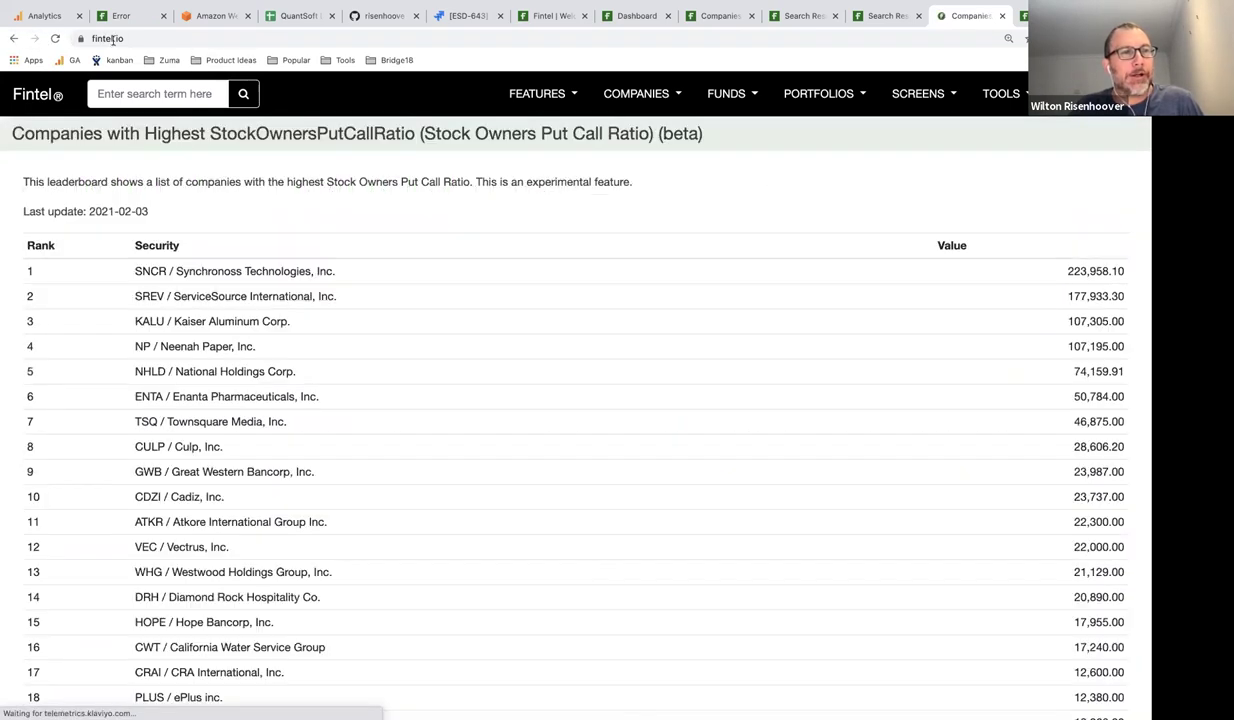
pyautogui.moveTo(177, 38); pyautogui.dragTo(311, 40)
pyautogui.press('BackSpace')
pyautogui.press('BackSpace')
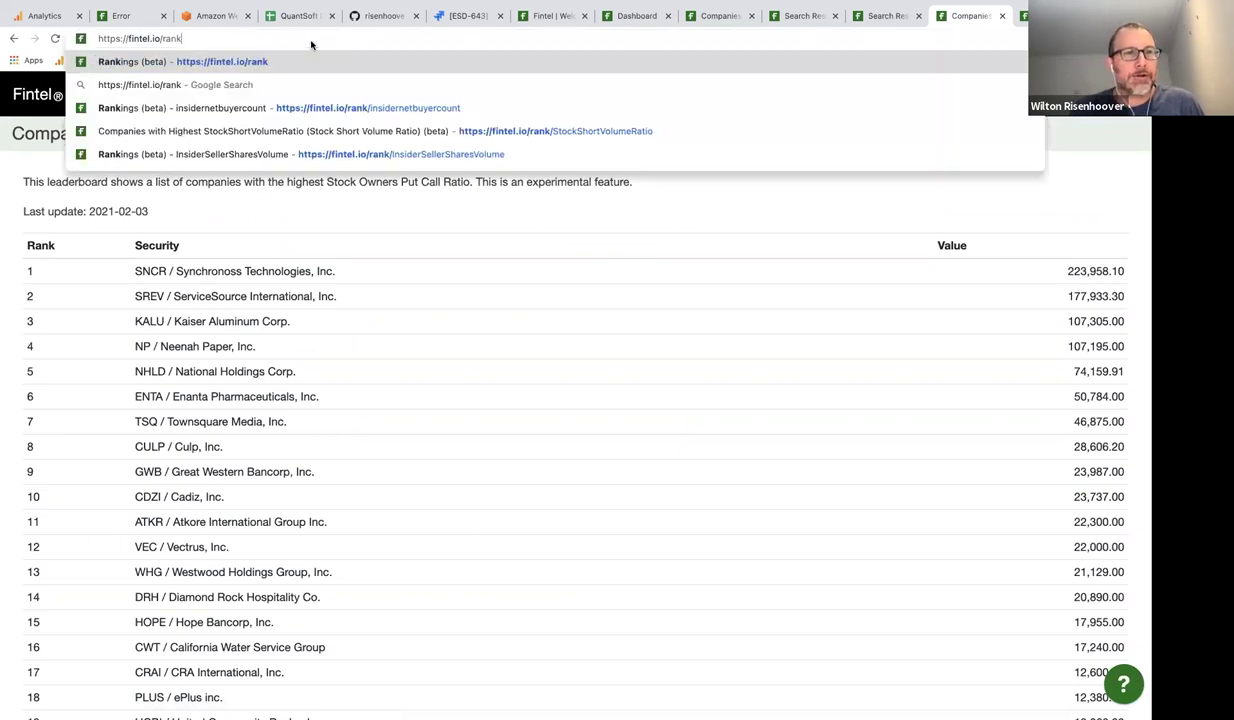
pyautogui.press('Return')
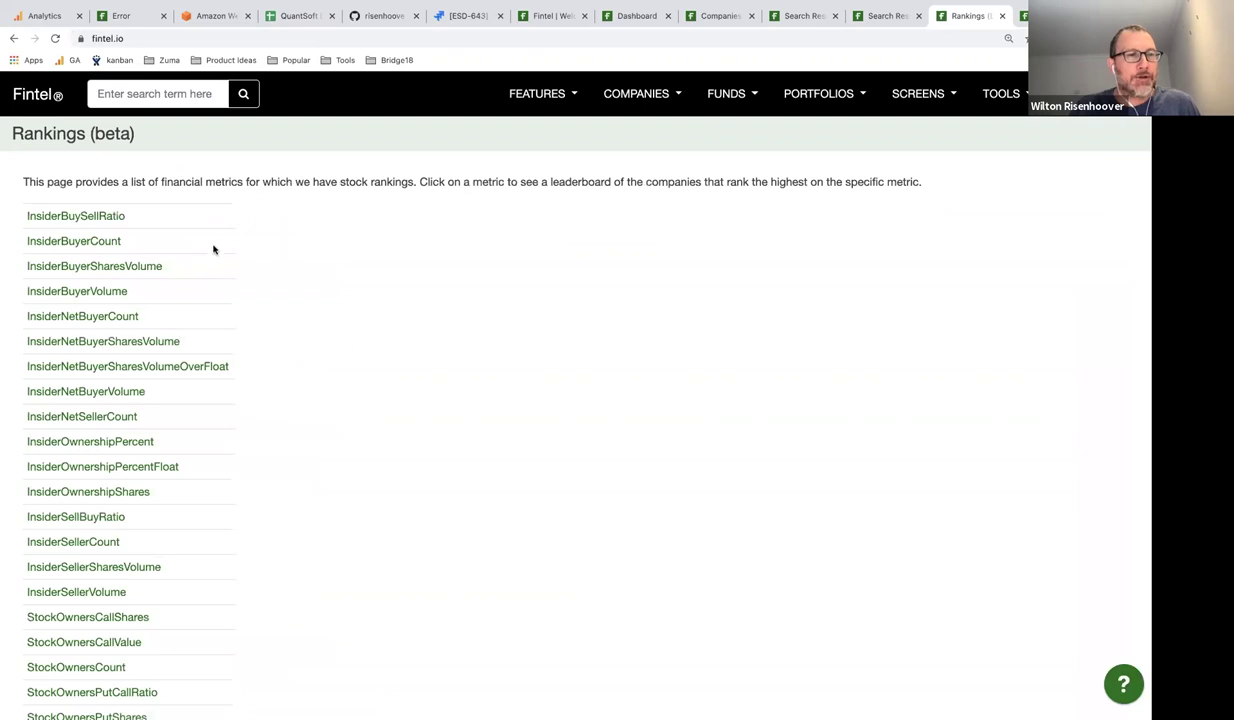
# View the StockShortVolumeRatio leaderboard from the list of ranking metrics, and return to the list.
pyautogui.scroll(-5, 234, 244)
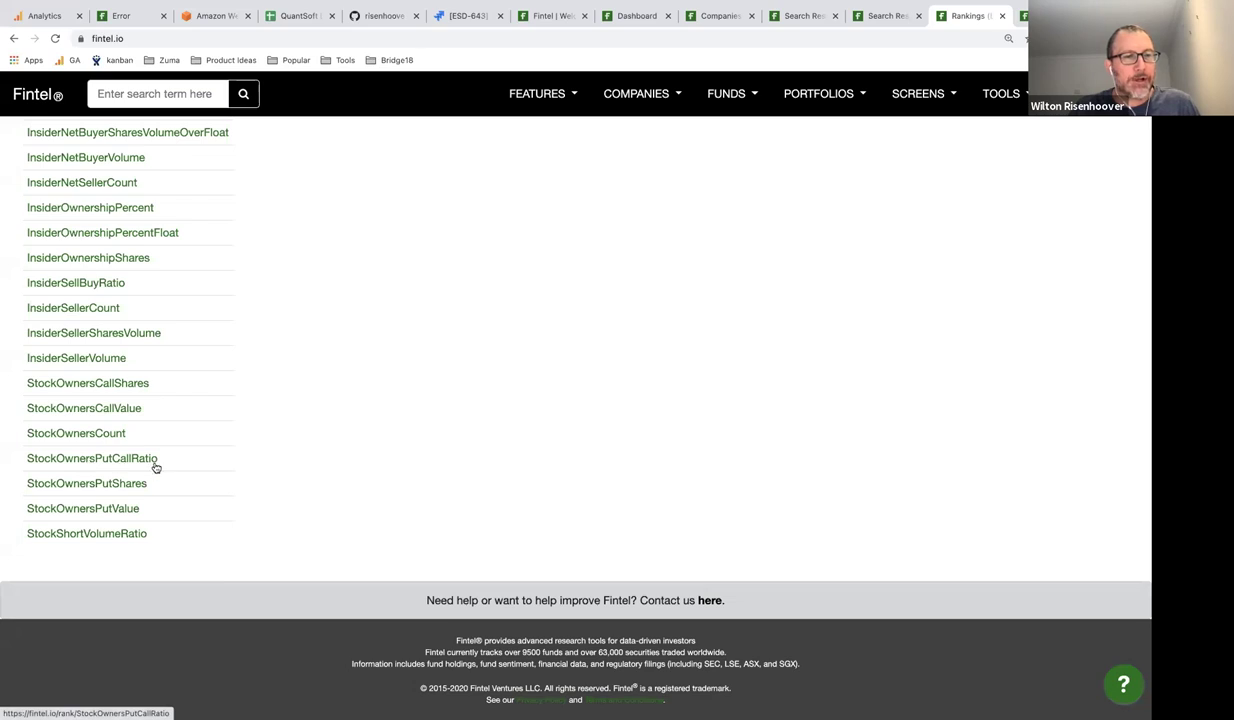
pyautogui.click(97, 538)
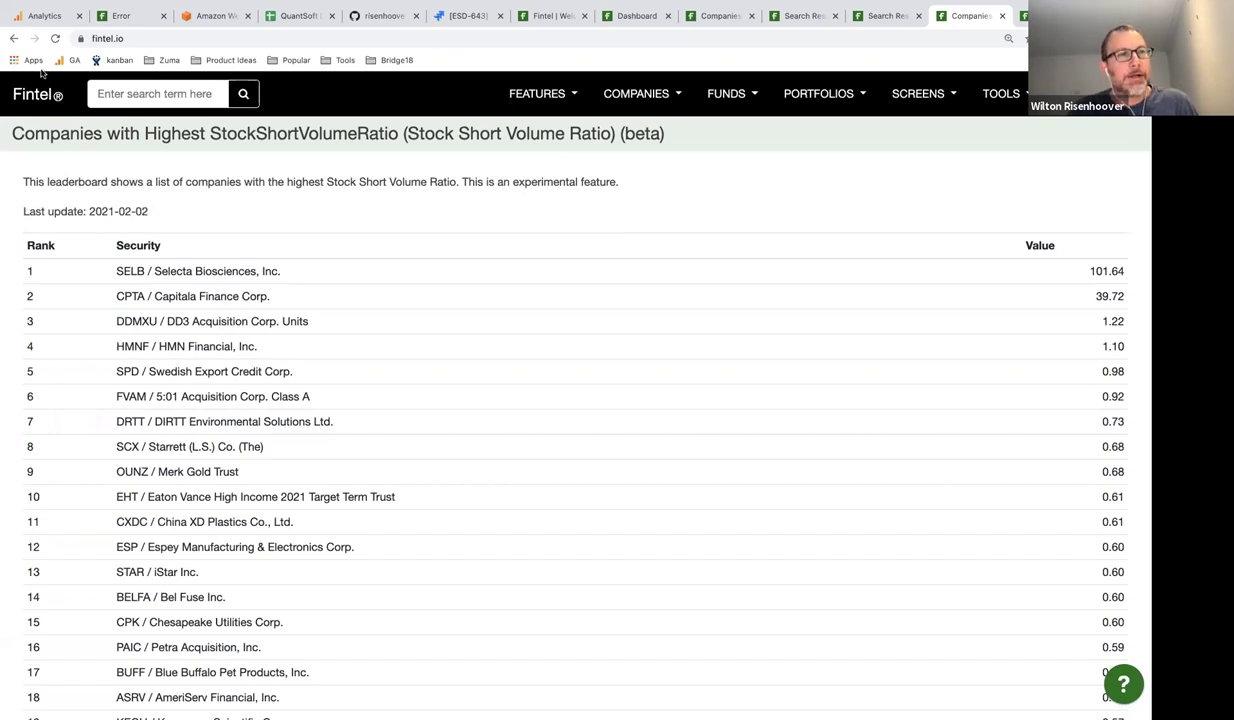
pyautogui.click(14, 39)
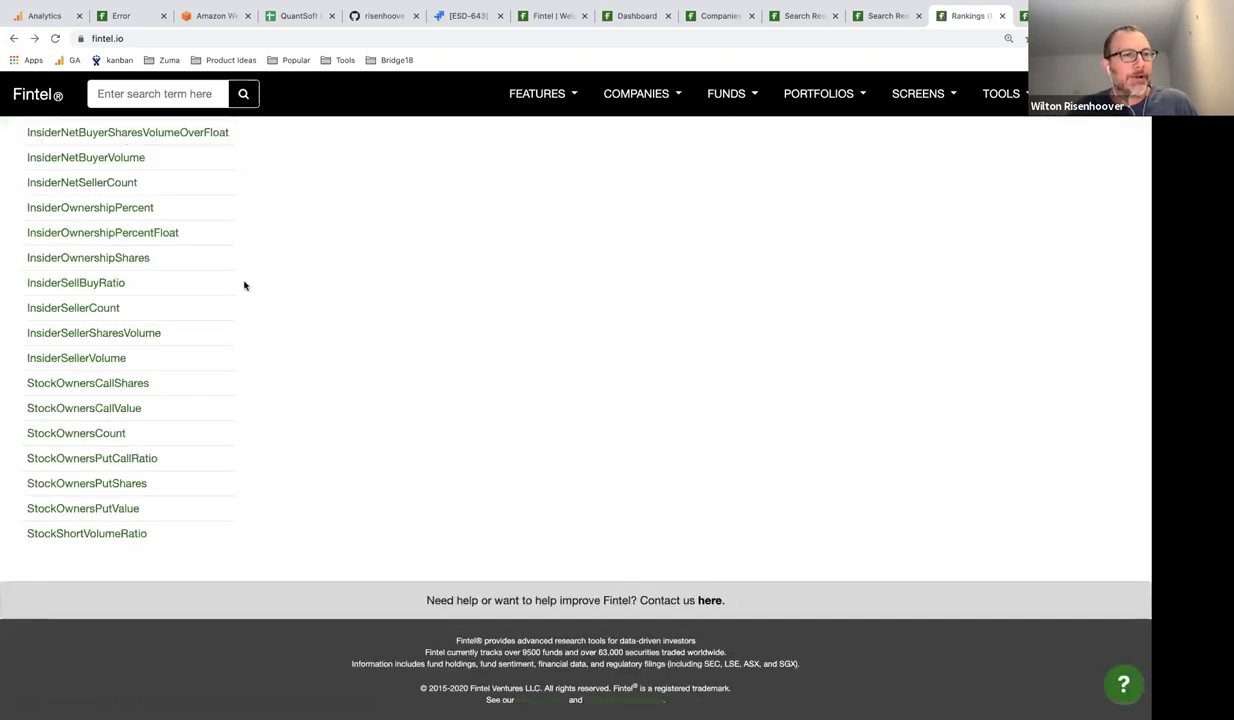
# Open the InsiderSellBuyRatio leaderboard from the list of ranking metrics.
pyautogui.scroll(2, 244, 286)
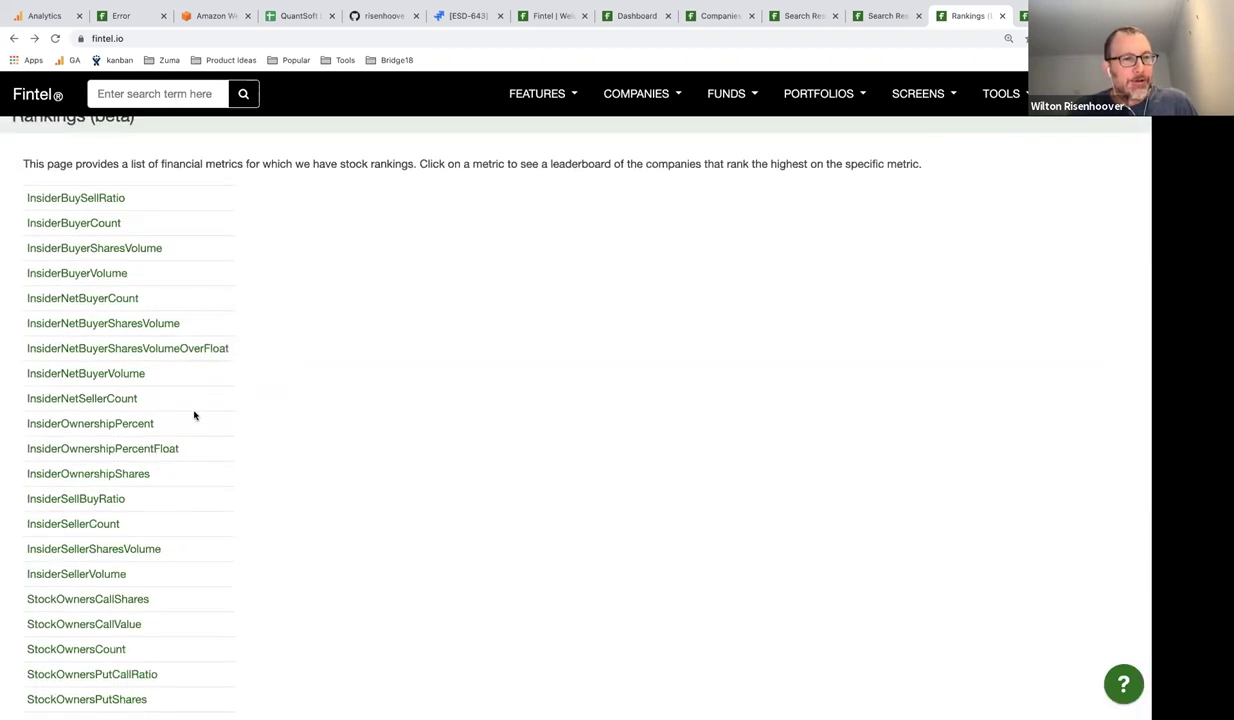
pyautogui.scroll(-2, 193, 414)
pyautogui.click(63, 408)
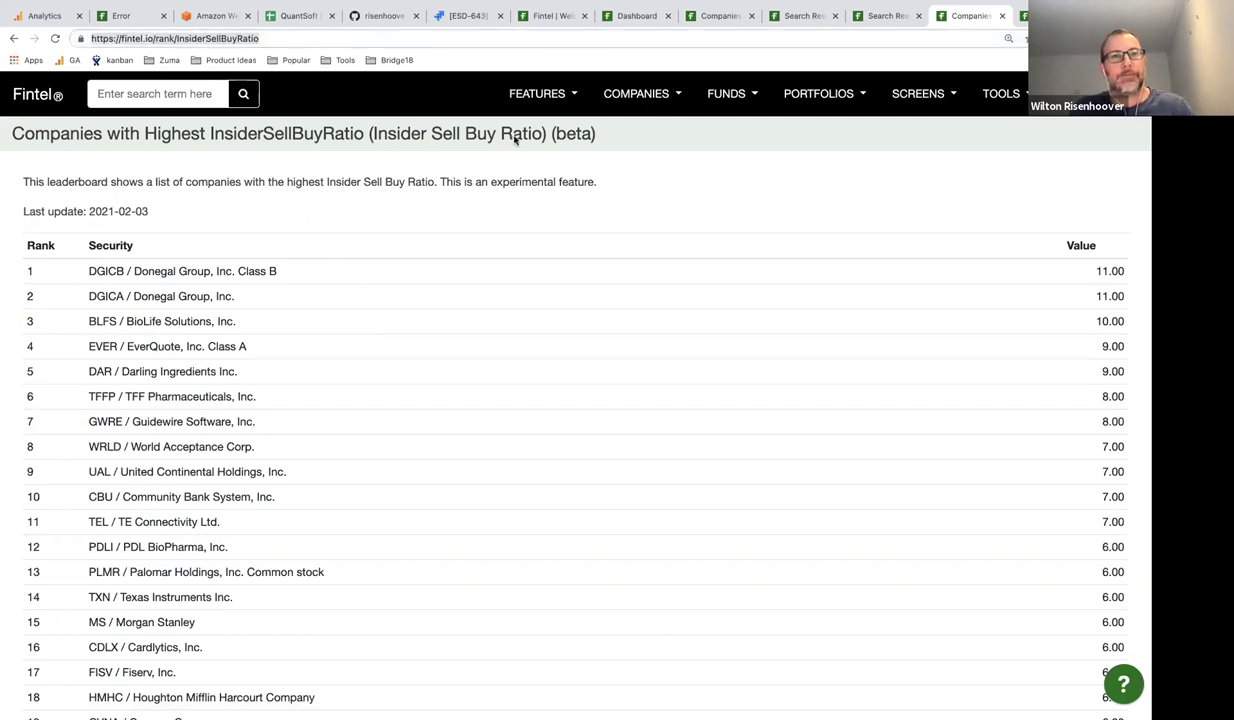
# Remove InsiderSellBuyRatio from the web address to load the fintel.io/rank metrics list, and show the full address.
pyautogui.click(489, 40)
pyautogui.hotkey('alt', 'shift', 'Left')
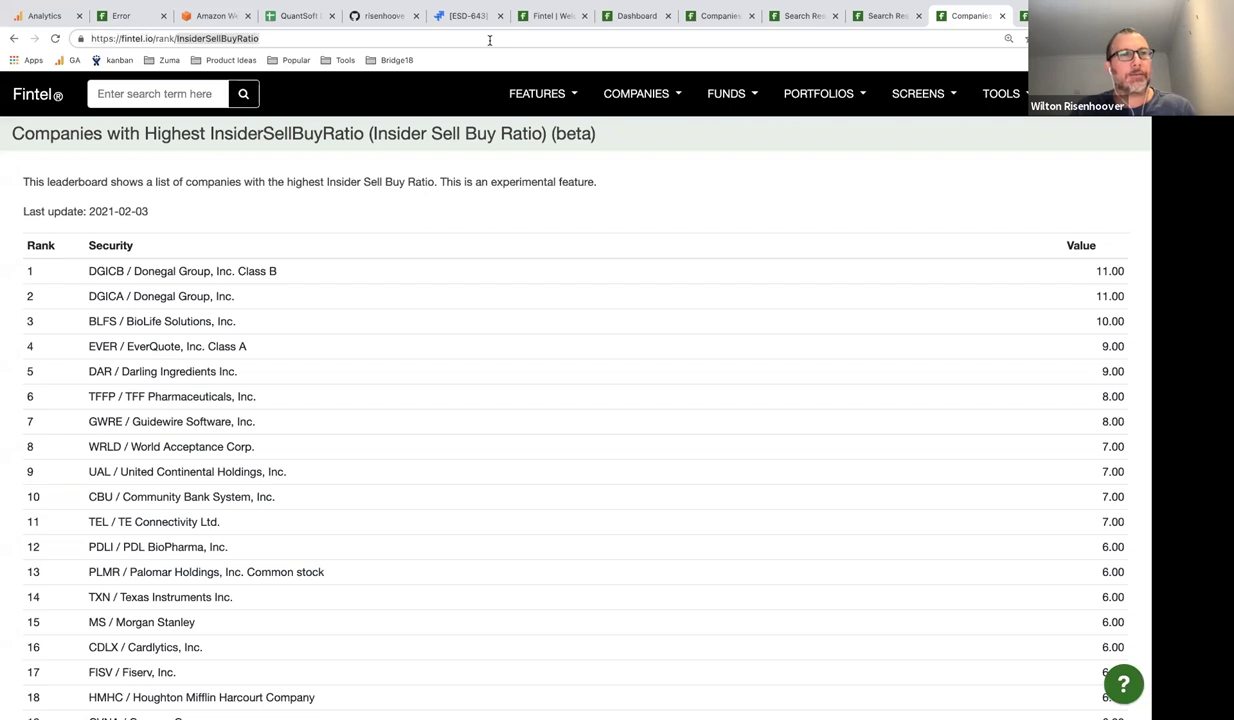
pyautogui.press('BackSpace')
pyautogui.press('Return')
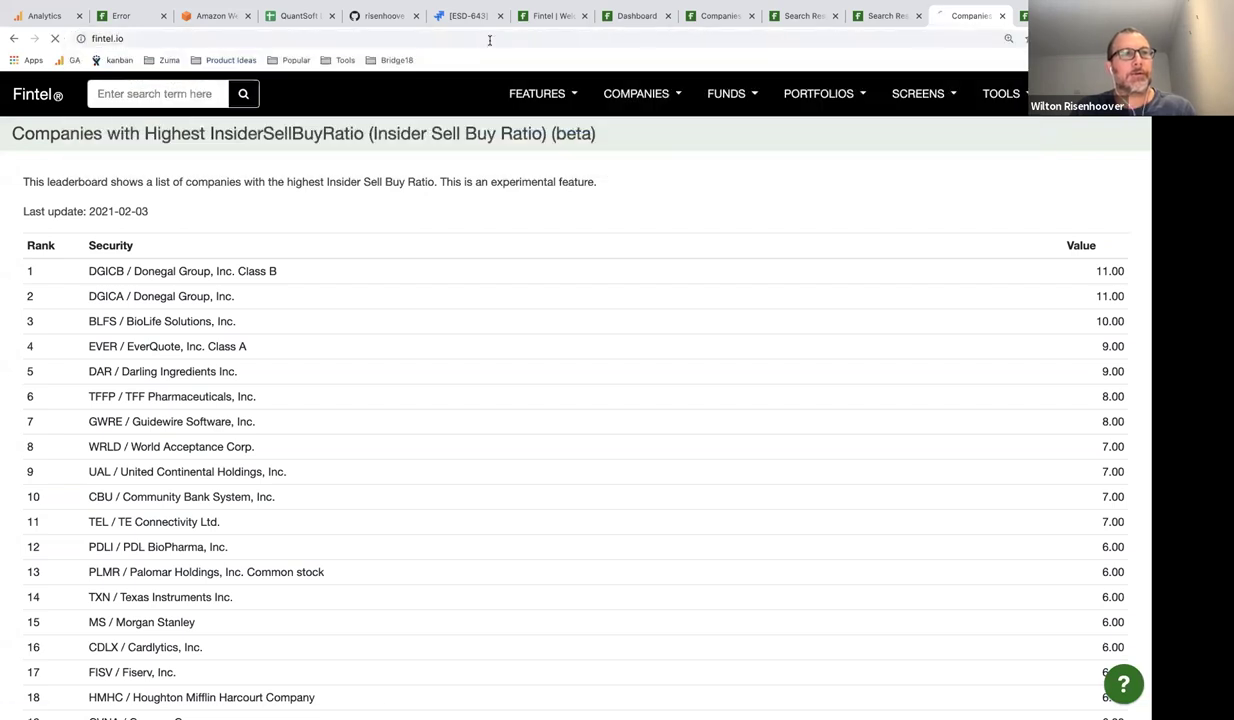
pyautogui.click(389, 40)
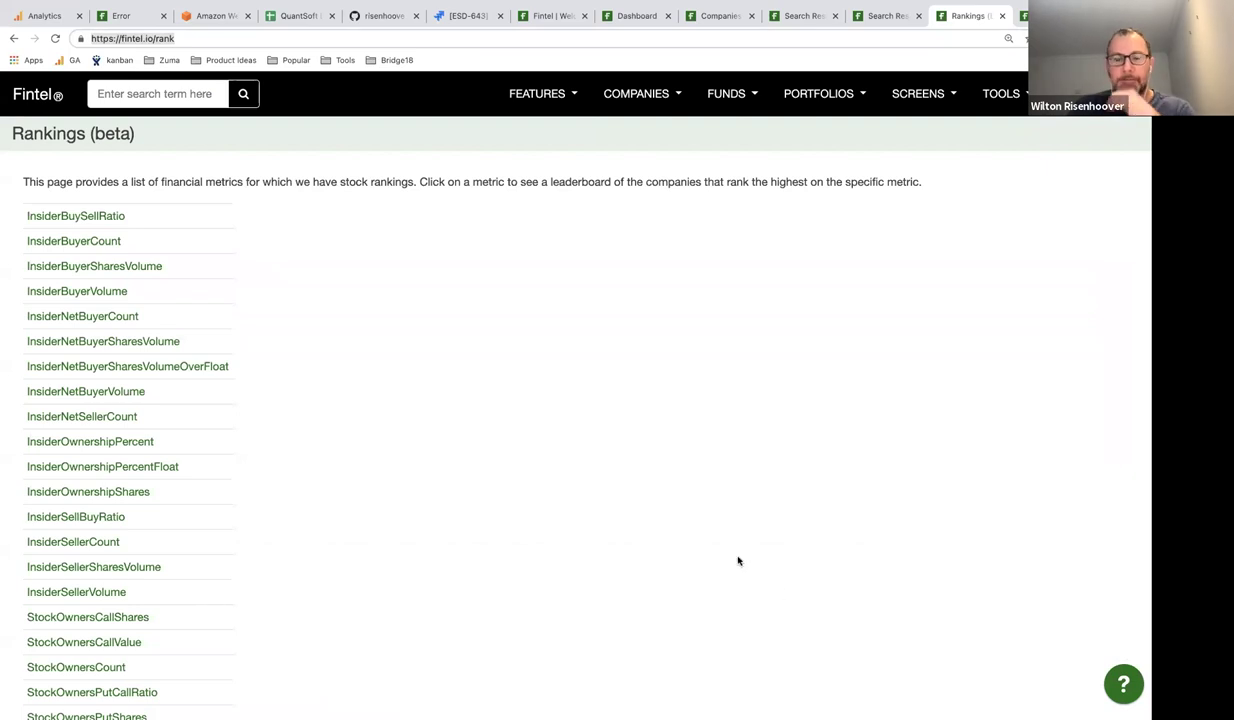
# Look over the available insider and stock owner metrics and open the InsiderNetBuyerSharesVolumeOverFloat leaderboard.
pyautogui.scroll(-1, 527, 480)
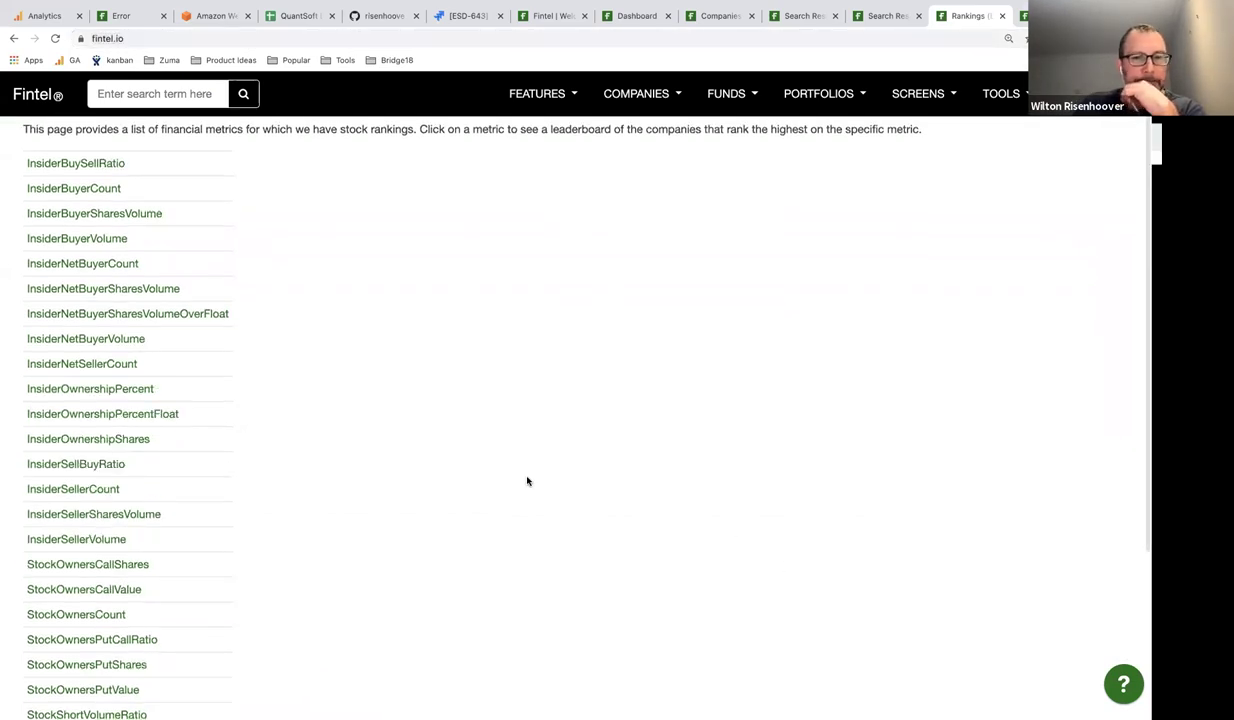
pyautogui.scroll(-1, 527, 481)
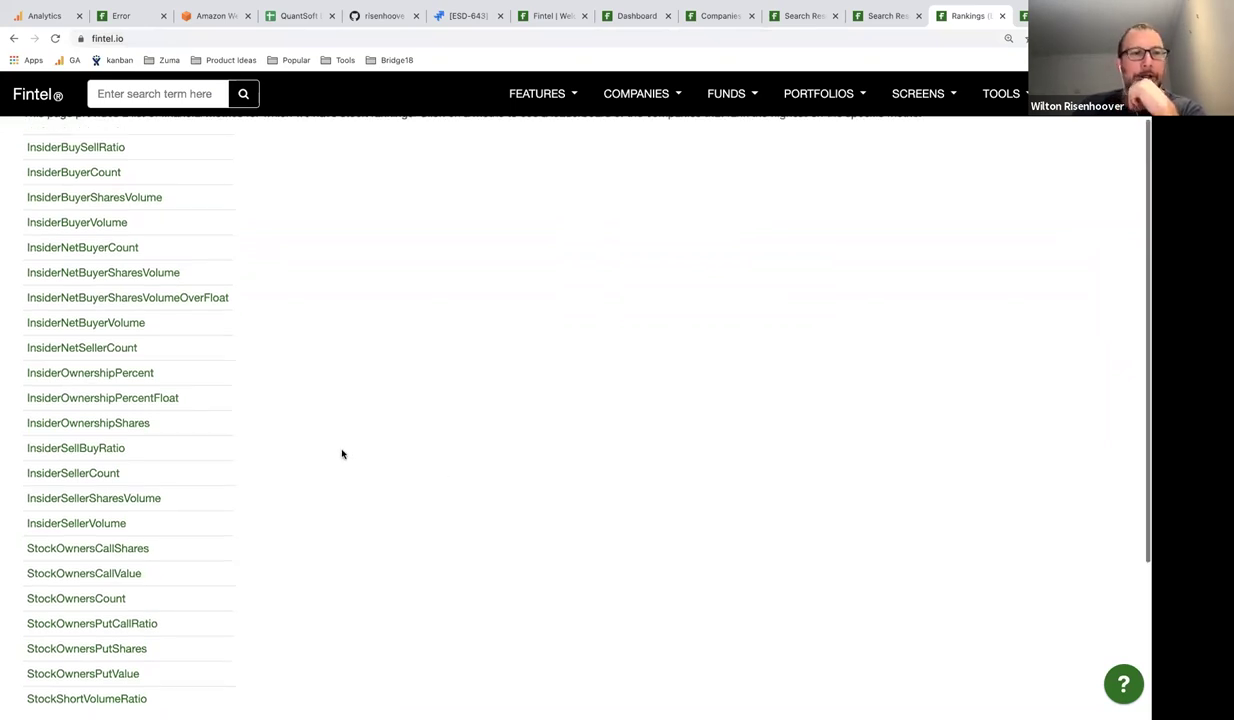
pyautogui.scroll(1, 341, 452)
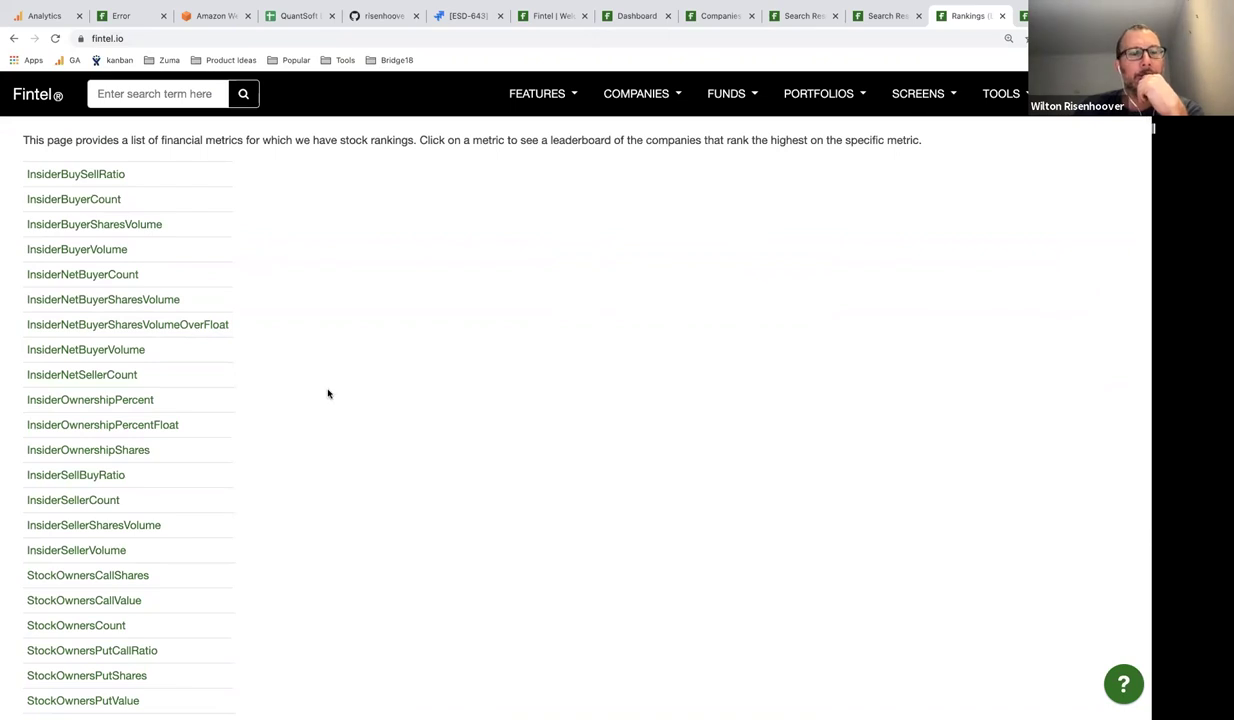
pyautogui.scroll(-1, 327, 393)
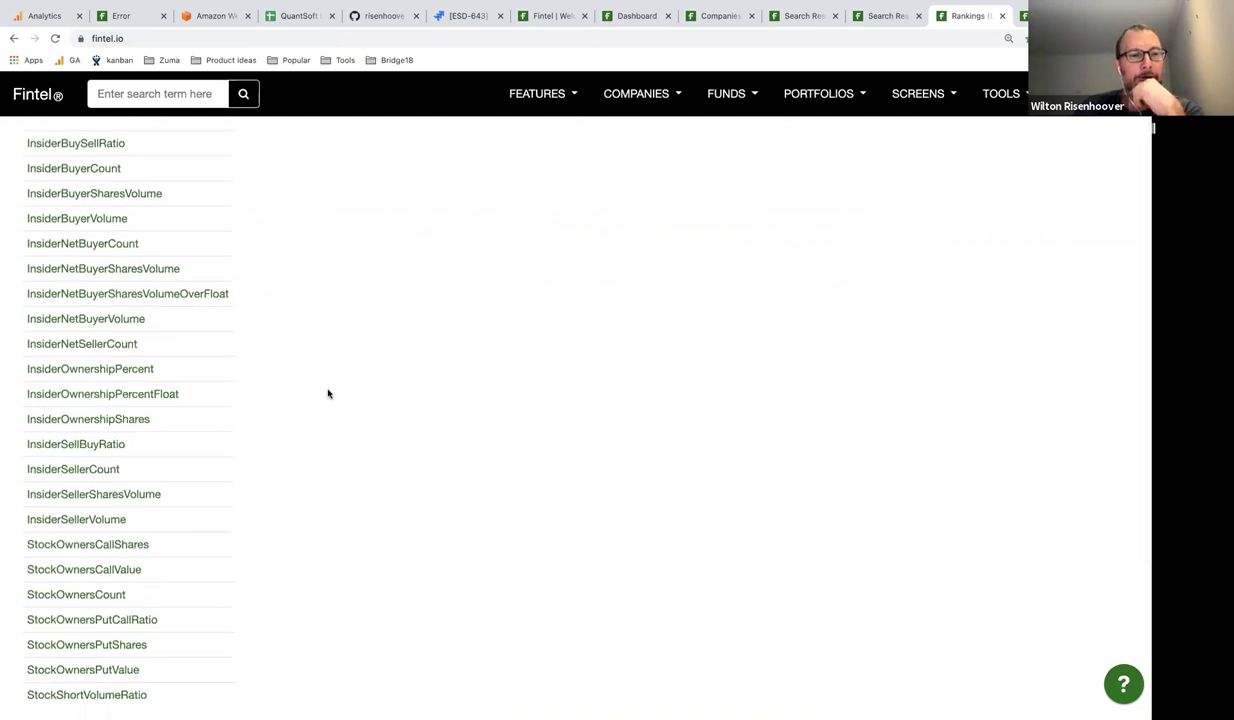
pyautogui.scroll(-1, 327, 393)
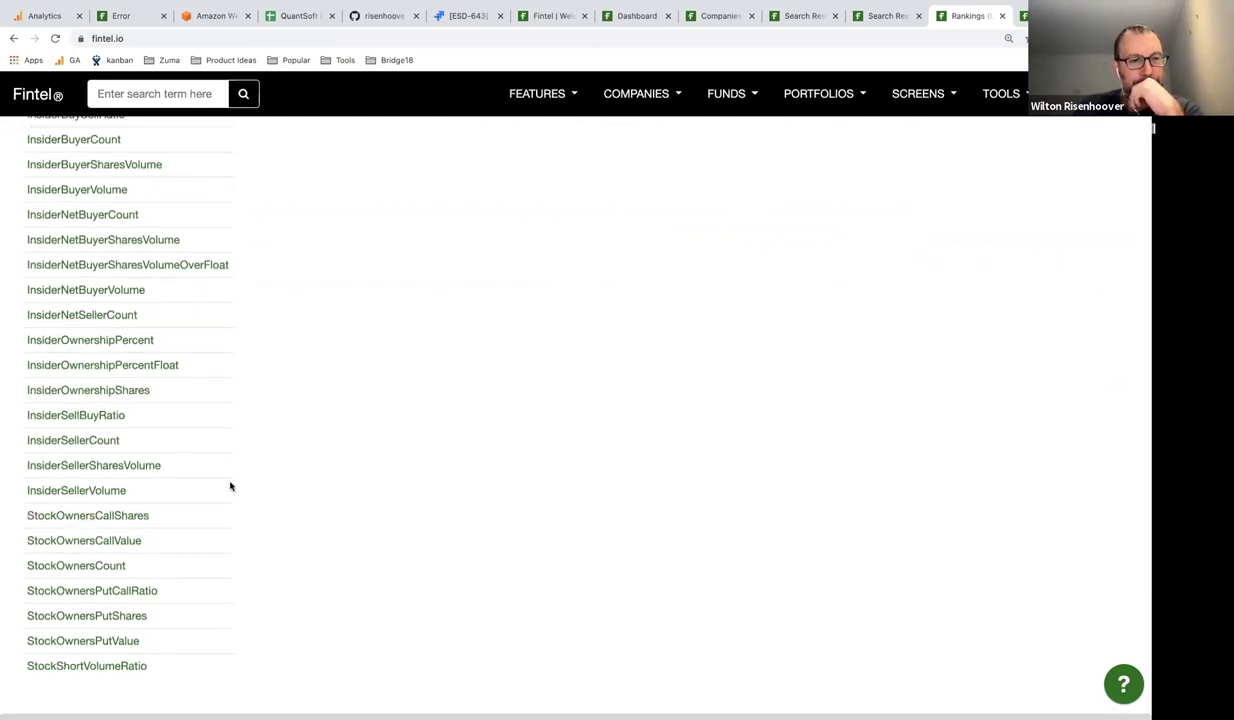
pyautogui.scroll(3, 177, 422)
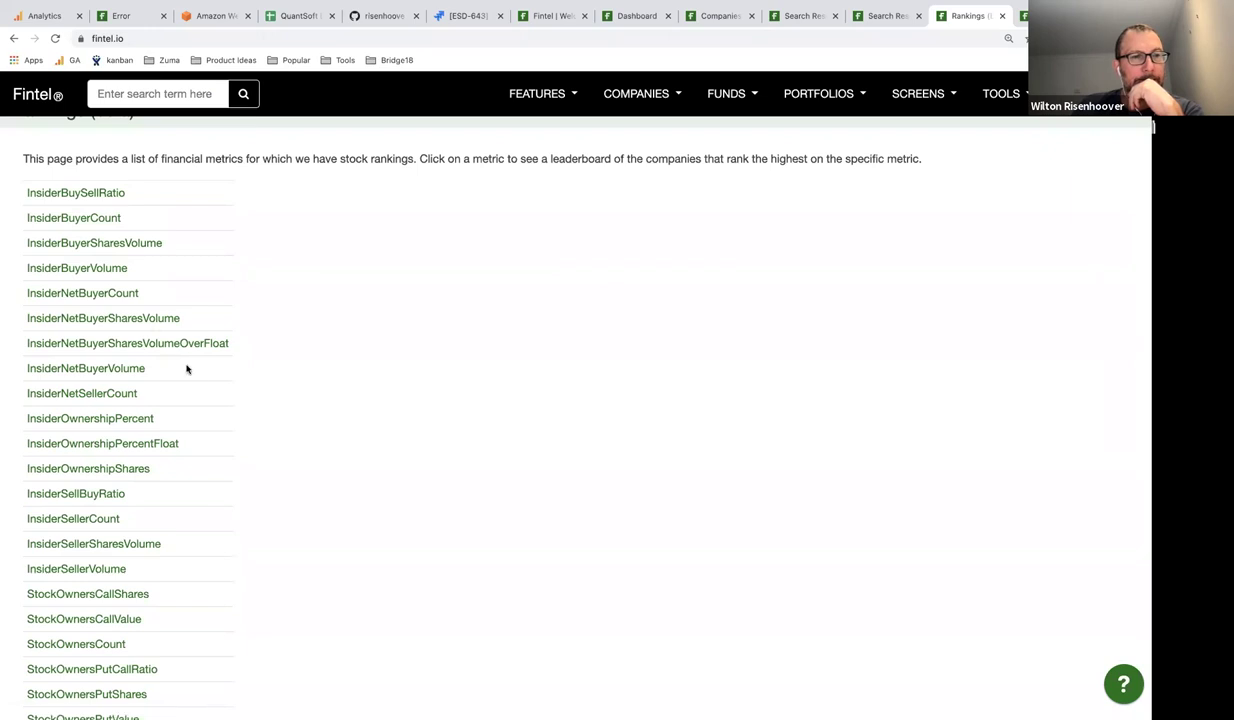
pyautogui.click(111, 346)
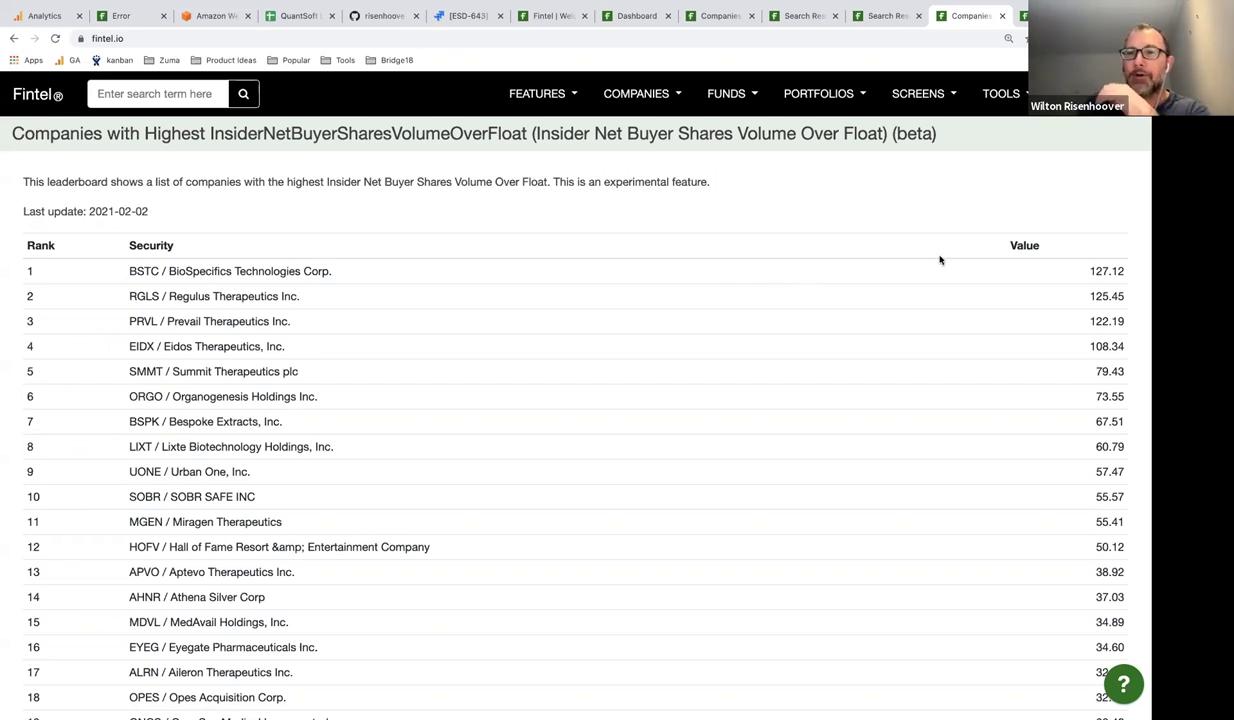
# Highlight the top-ranked company's value, look through the leaderboard's lower ranks, and return to the rankings list.
pyautogui.doubleClick(1089, 269)
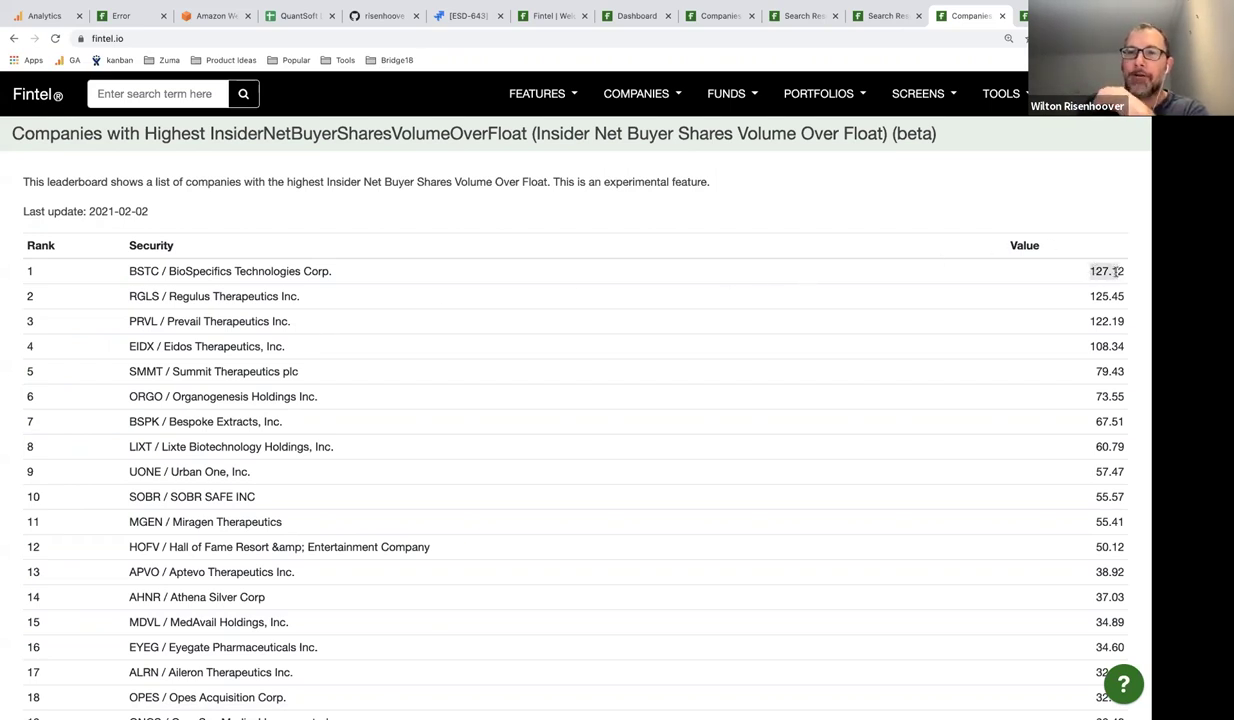
pyautogui.scroll(-1, 540, 276)
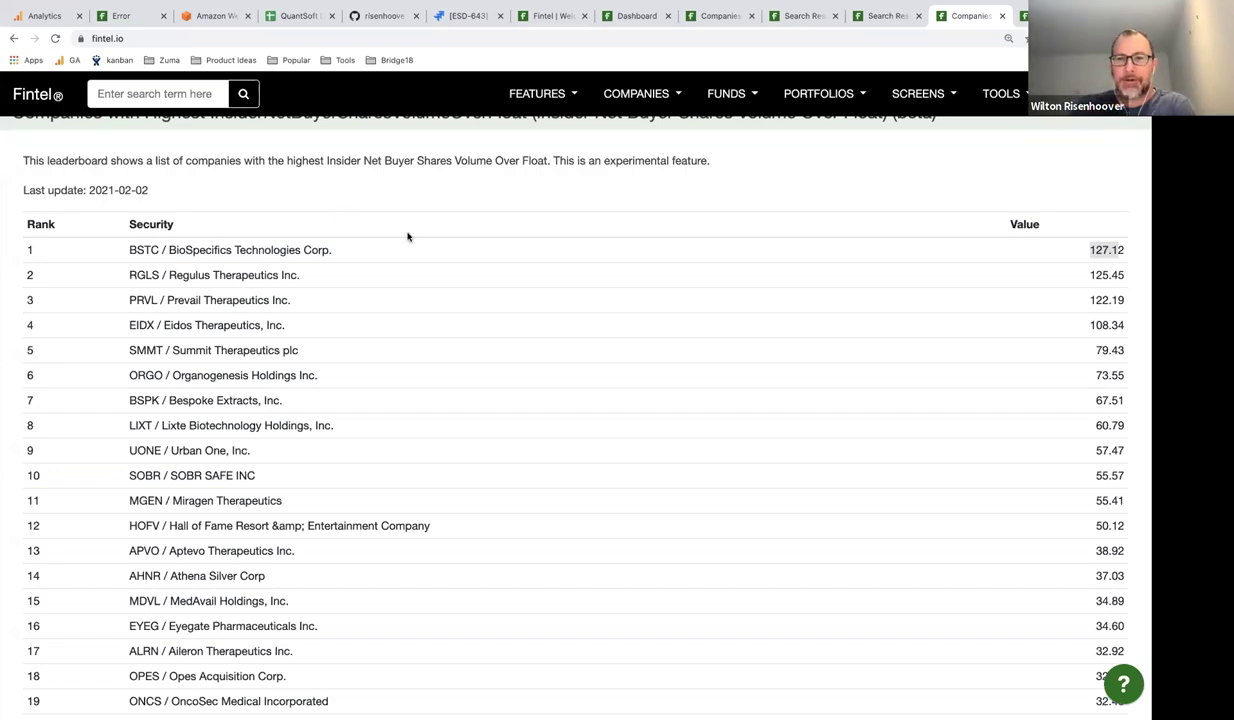
pyautogui.scroll(-5, 411, 403)
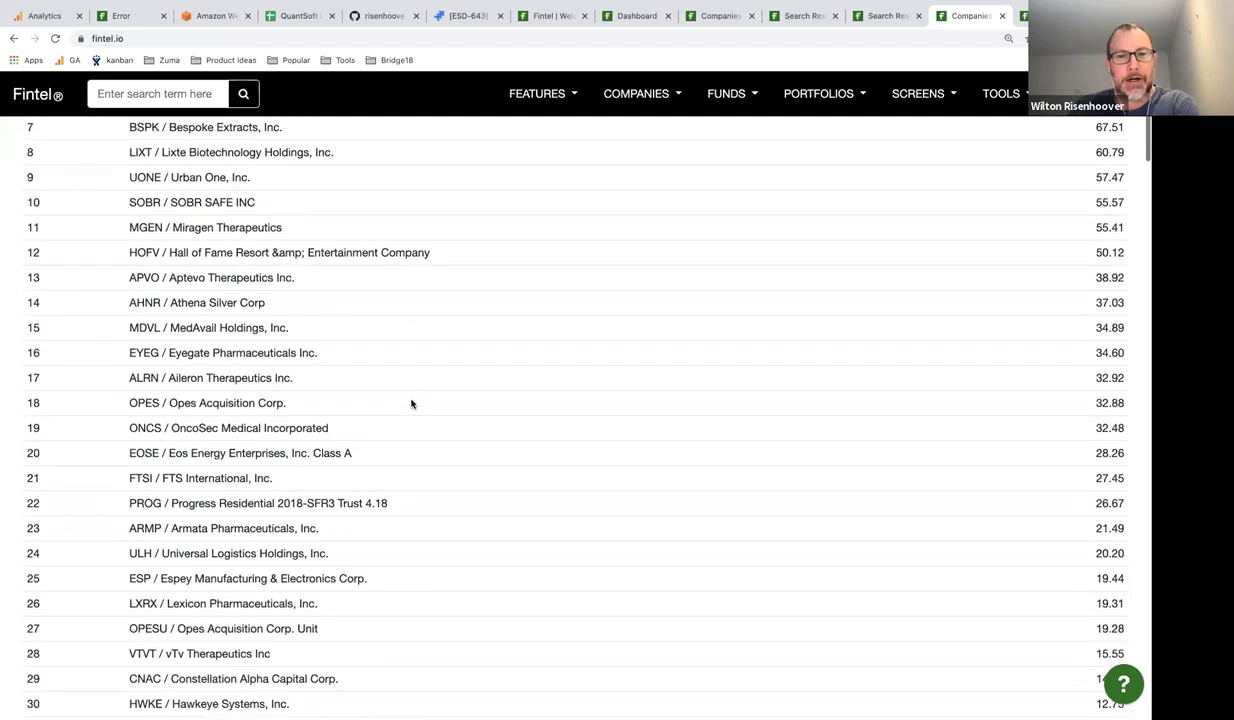
pyautogui.scroll(-1, 411, 403)
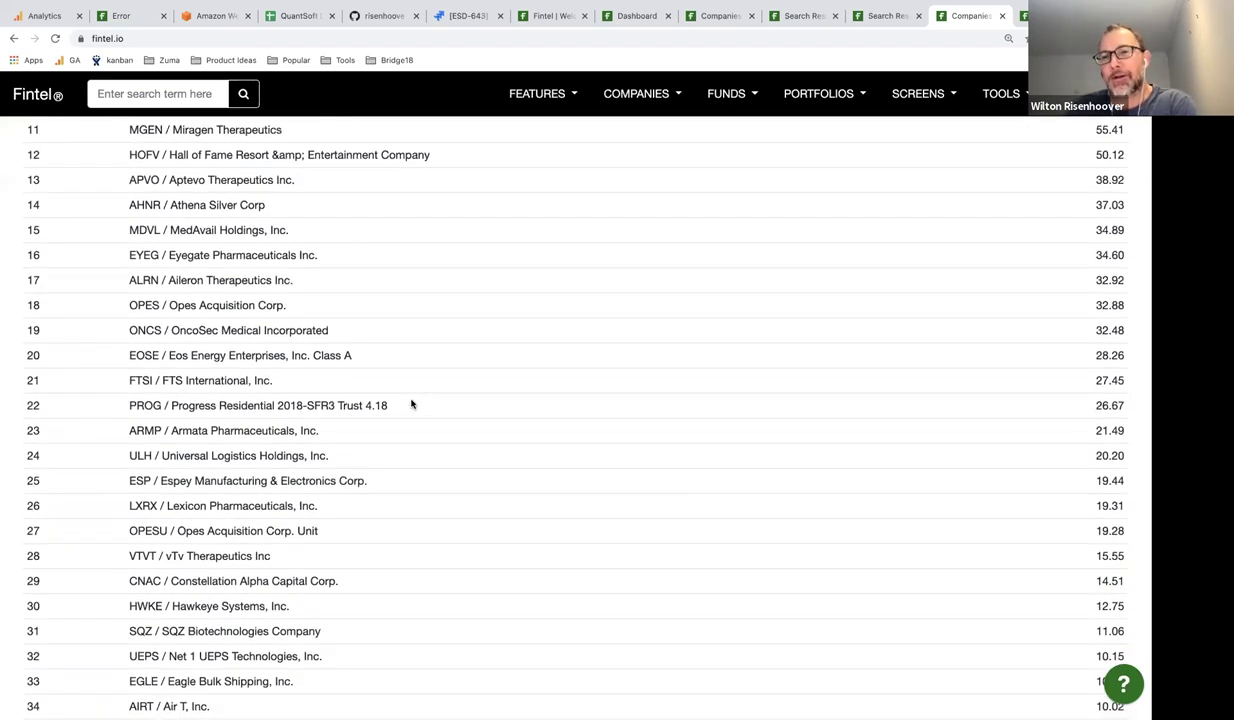
pyautogui.scroll(-1, 411, 403)
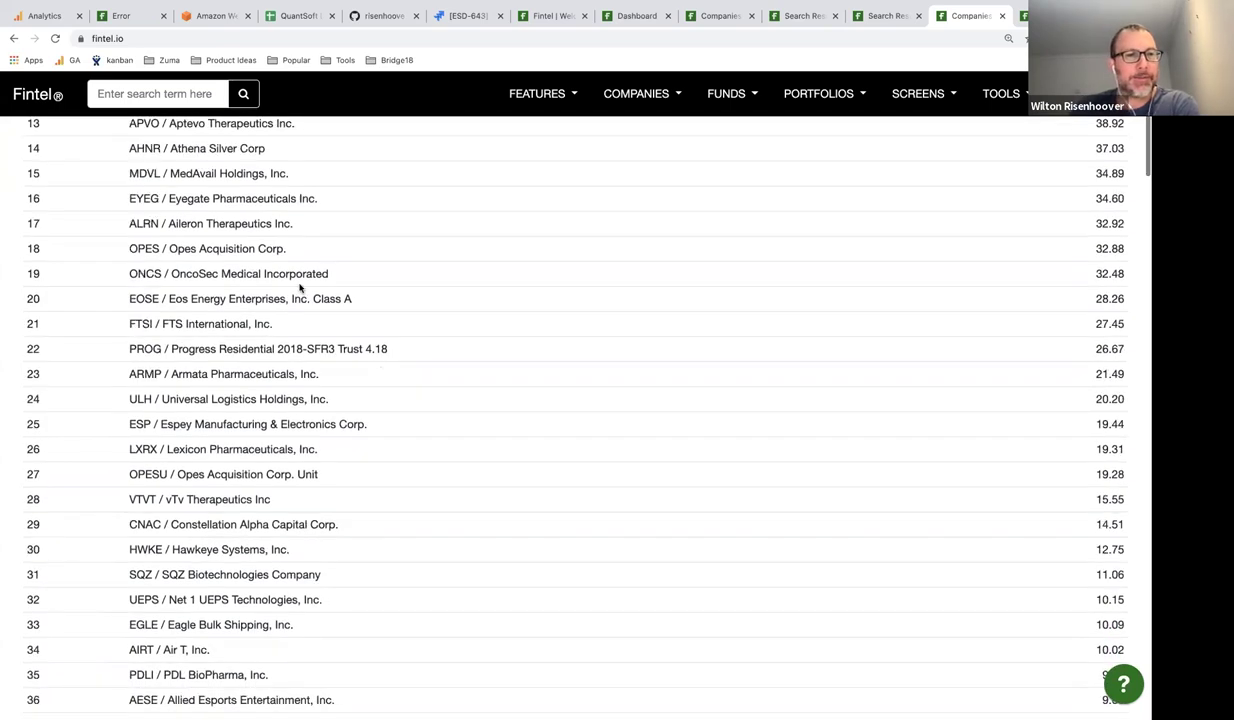
pyautogui.click(14, 40)
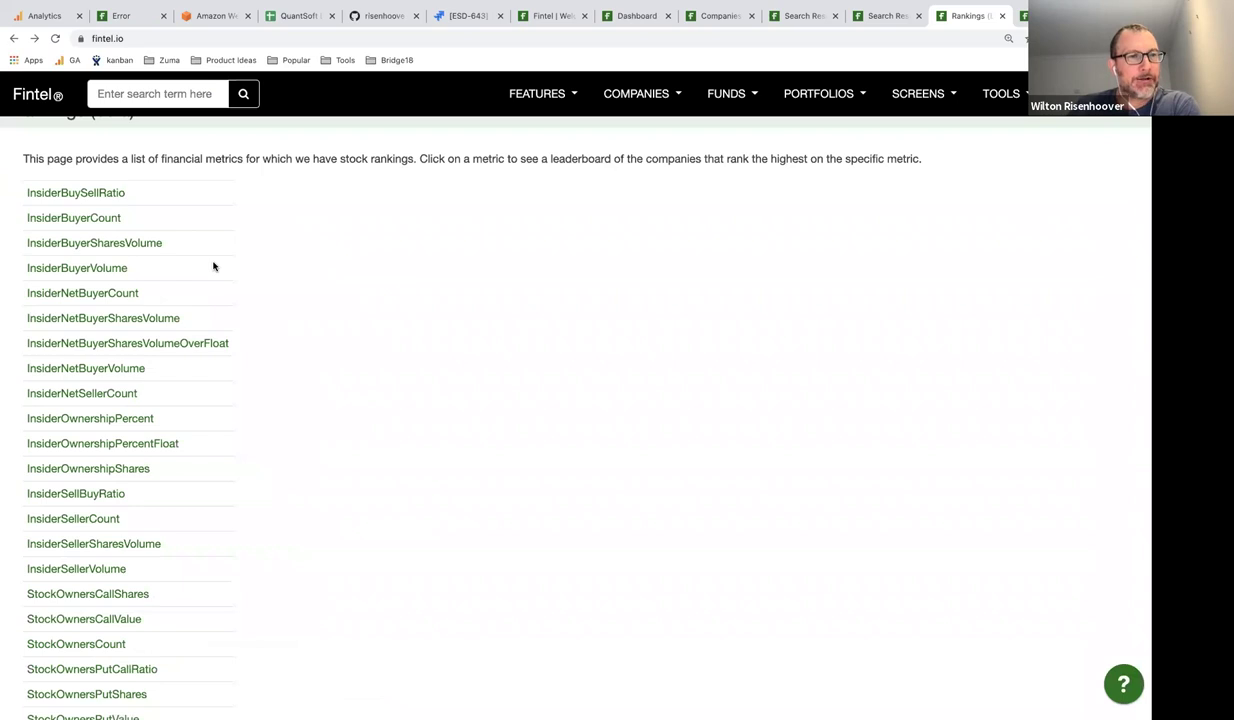
# Open the InsiderNetBuyerCount leaderboard, highlight the top-ranked company's value, and return to the rankings list.
pyautogui.click(69, 296)
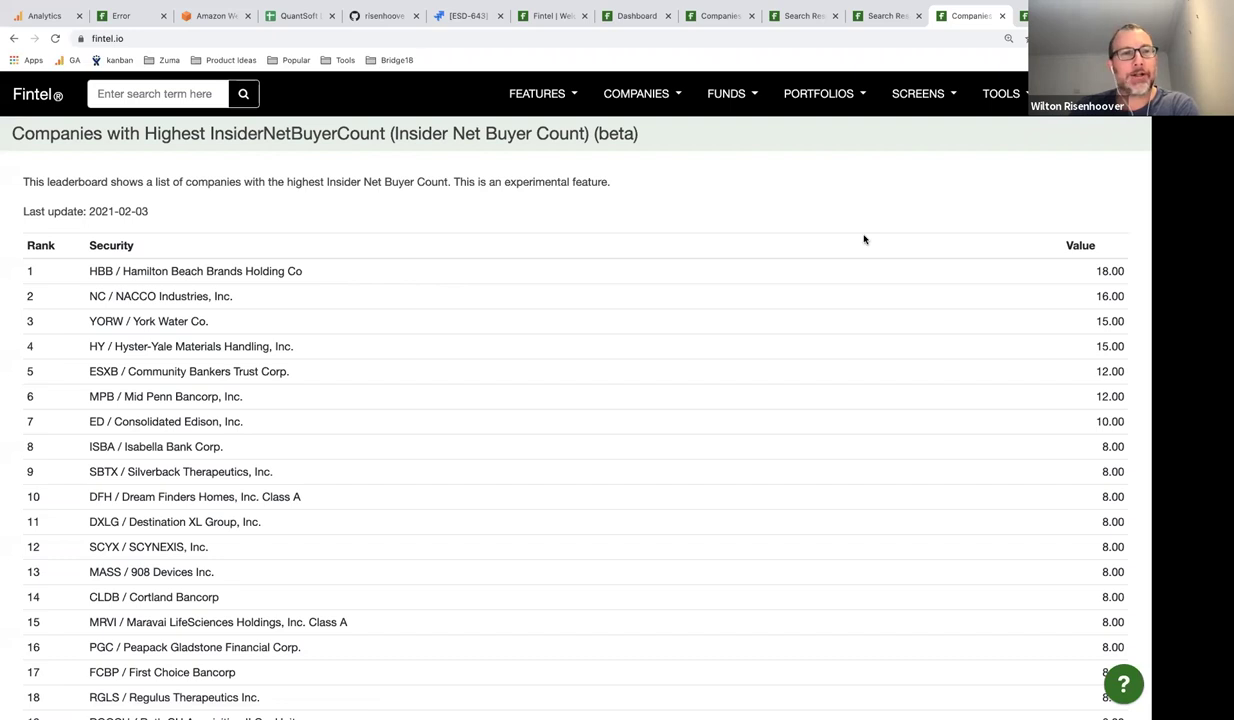
pyautogui.moveTo(1097, 271); pyautogui.dragTo(1125, 272)
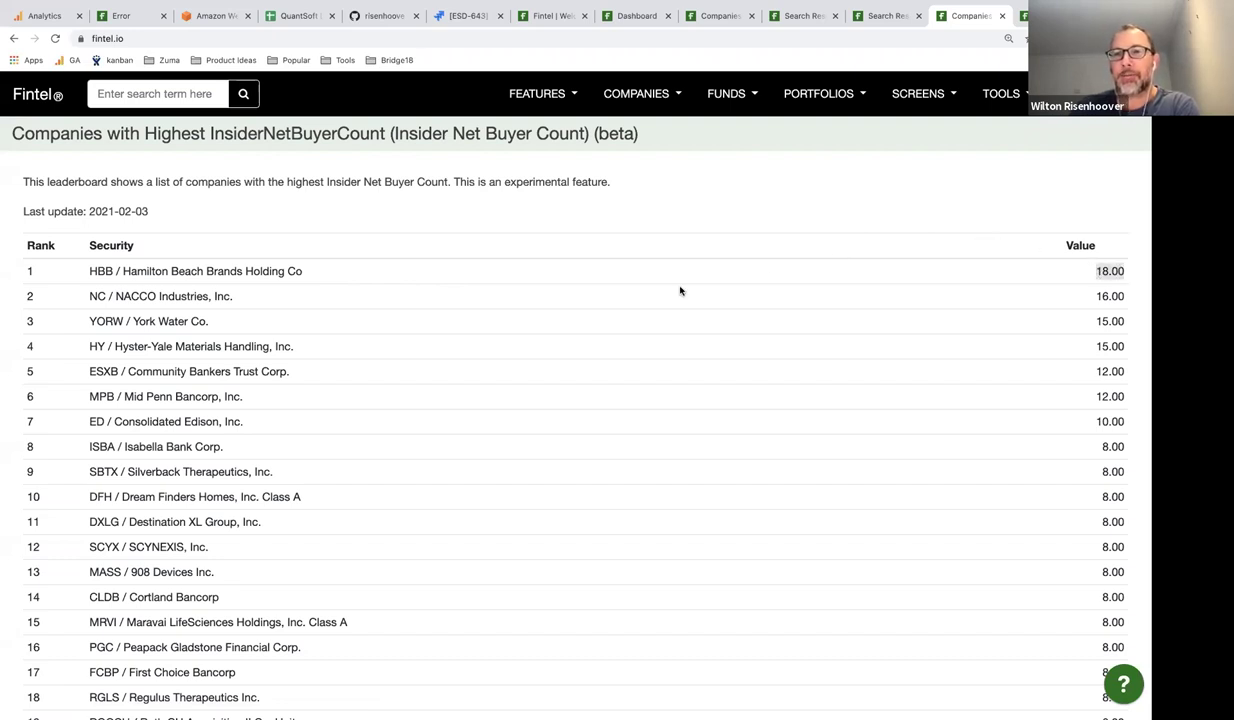
pyautogui.scroll(-1, 579, 329)
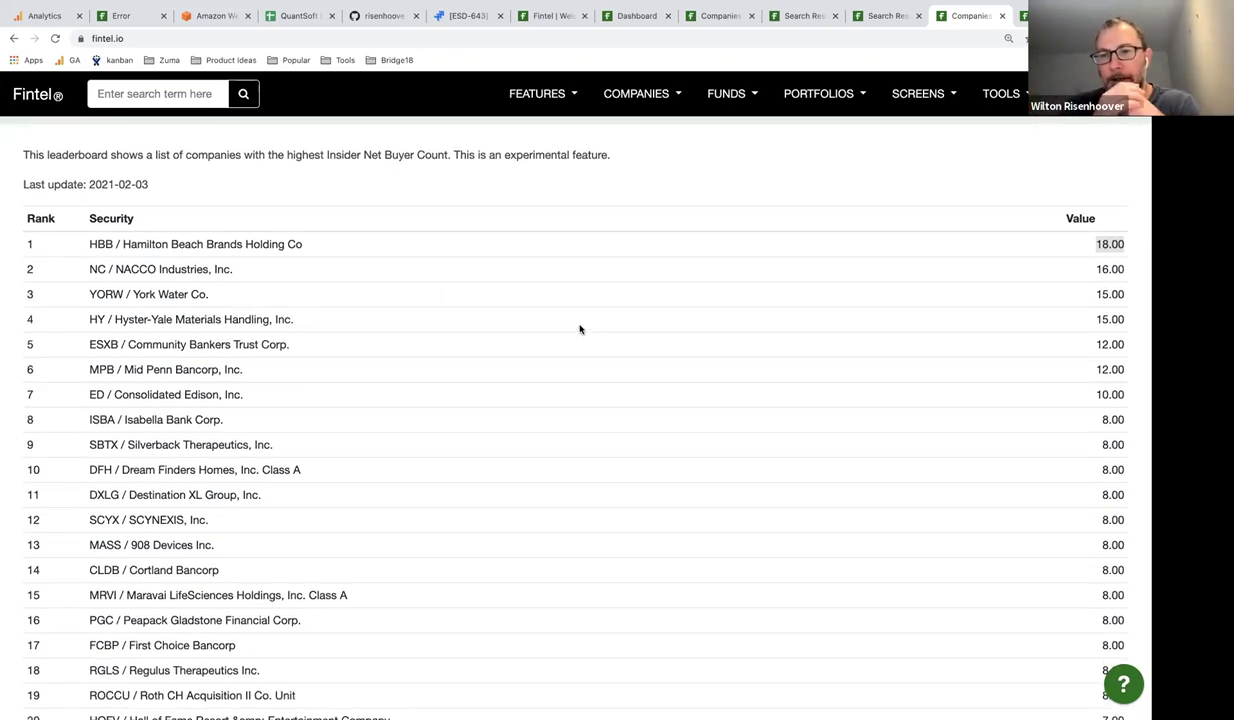
pyautogui.click(17, 42)
# View the InsiderSellBuyRatio leaderboard once more and return to the list of ranking metrics.
pyautogui.scroll(-1, 281, 329)
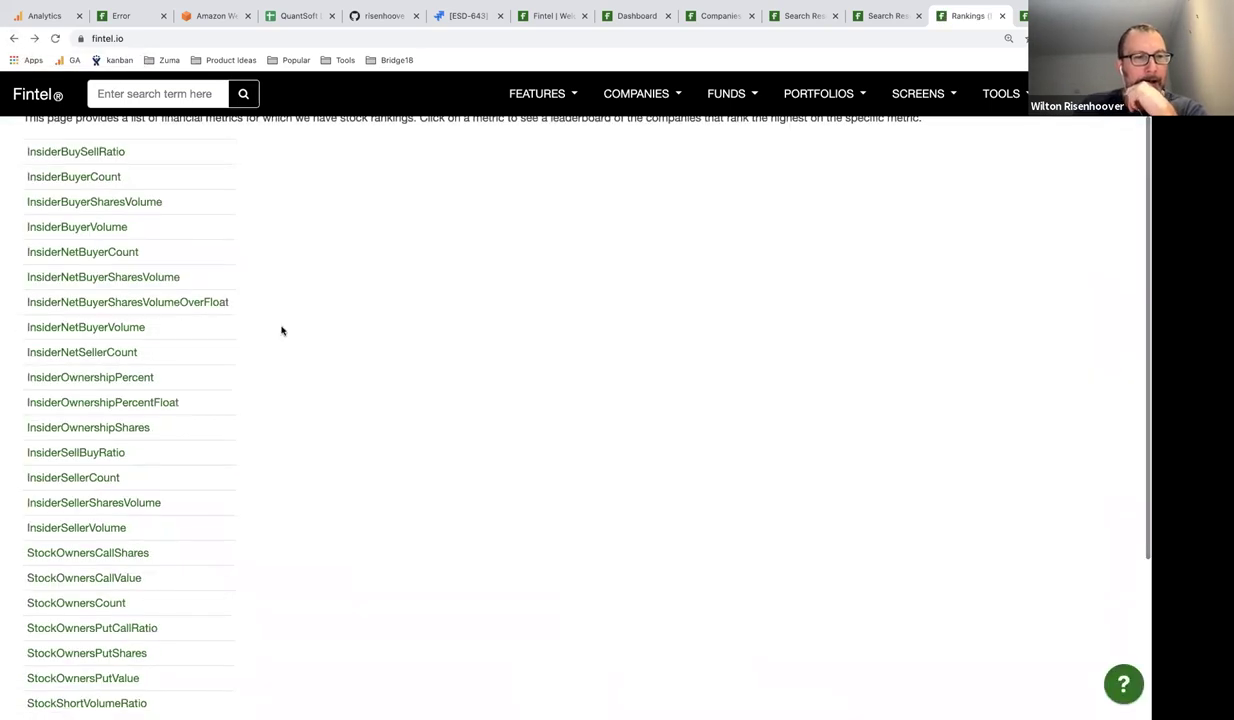
pyautogui.scroll(-1, 281, 329)
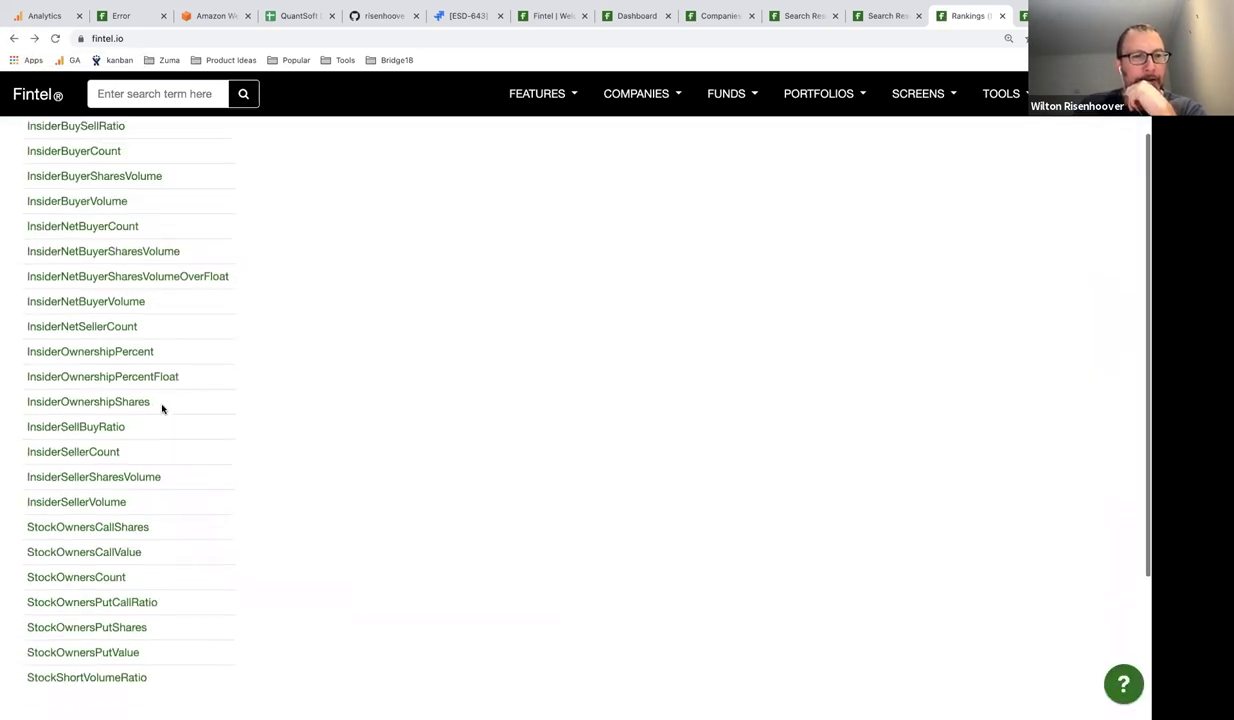
pyautogui.click(57, 430)
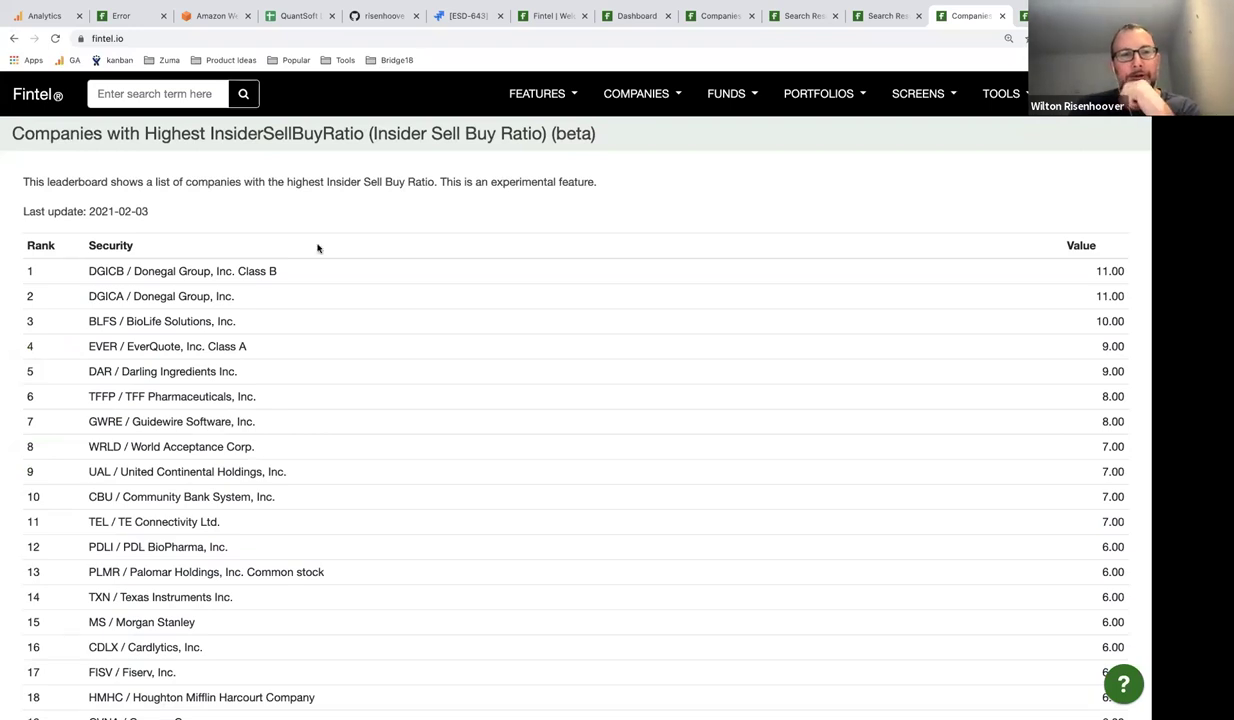
pyautogui.click(14, 38)
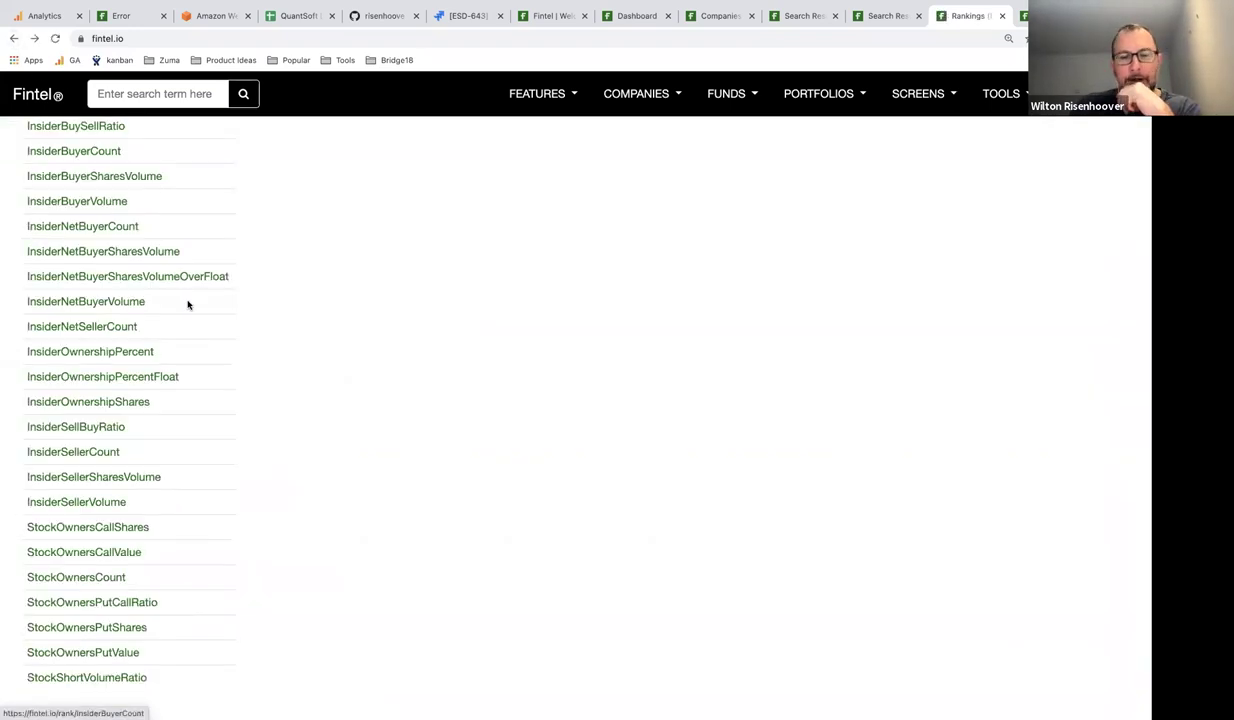
# View the remaining stock owner metrics, go back to the InsiderSellBuyRatio leaderboard, and reveal its full web address.
pyautogui.scroll(-4, 367, 467)
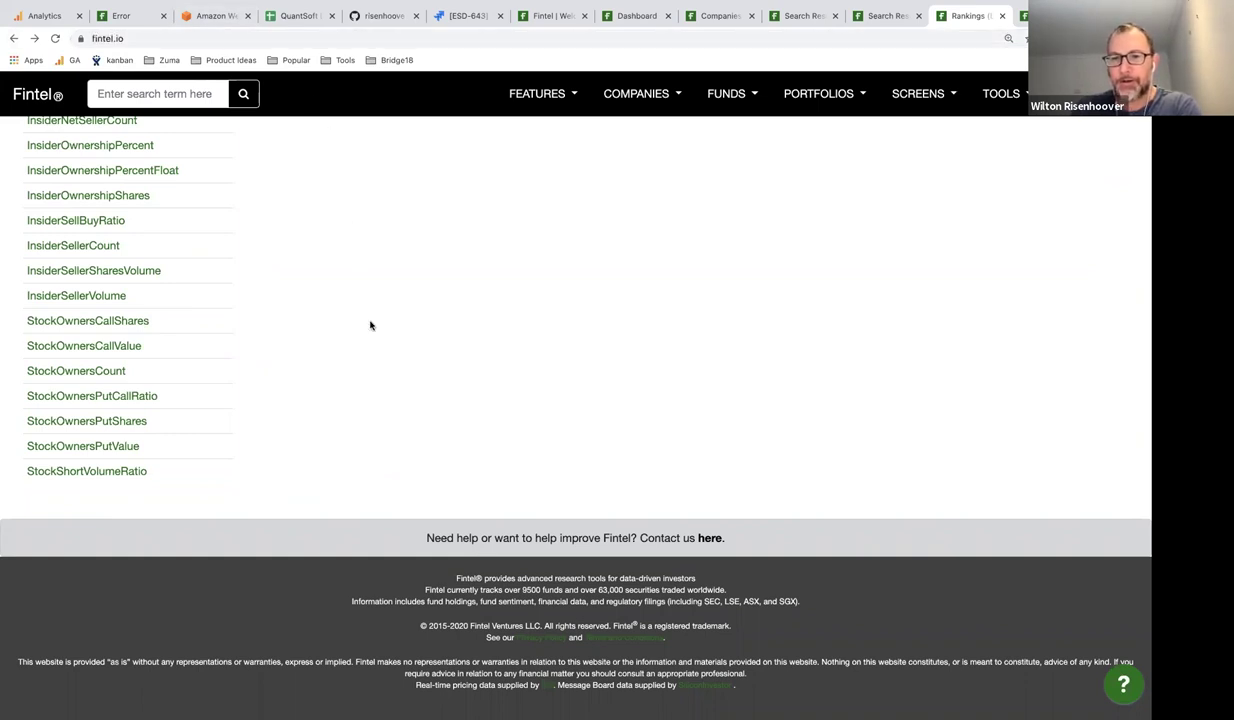
pyautogui.click(13, 39)
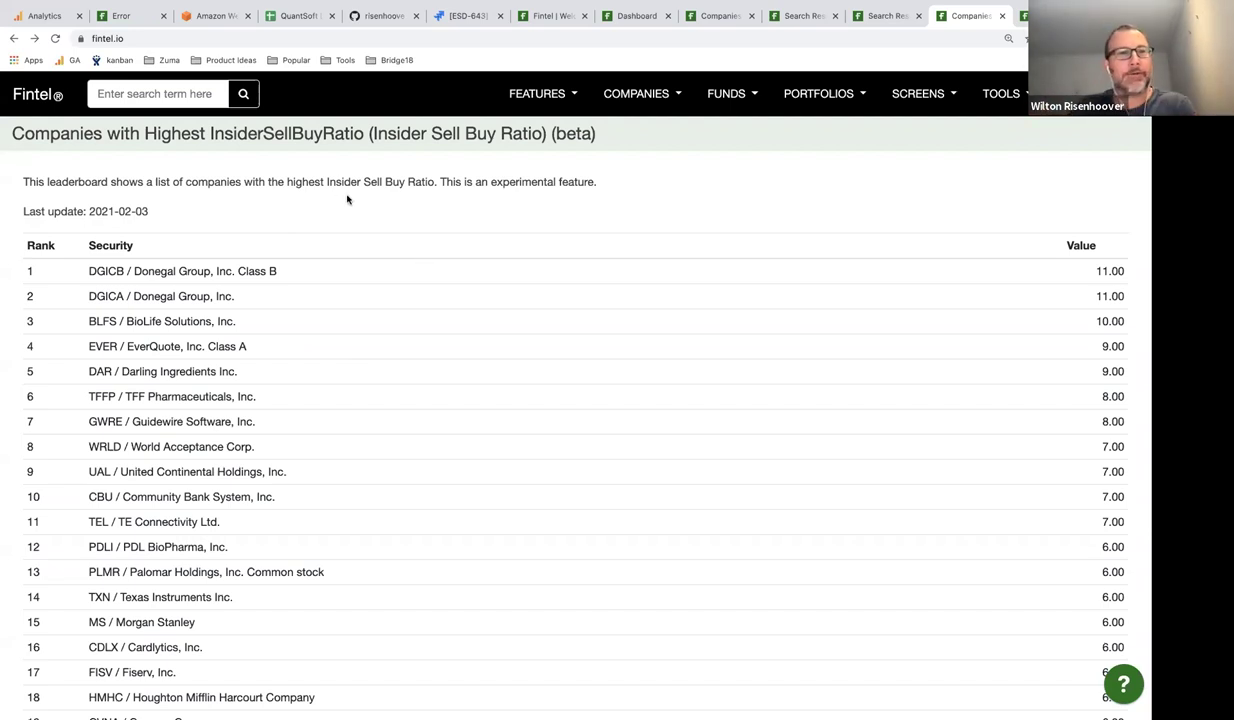
pyautogui.click(219, 38)
pyautogui.click(221, 38)
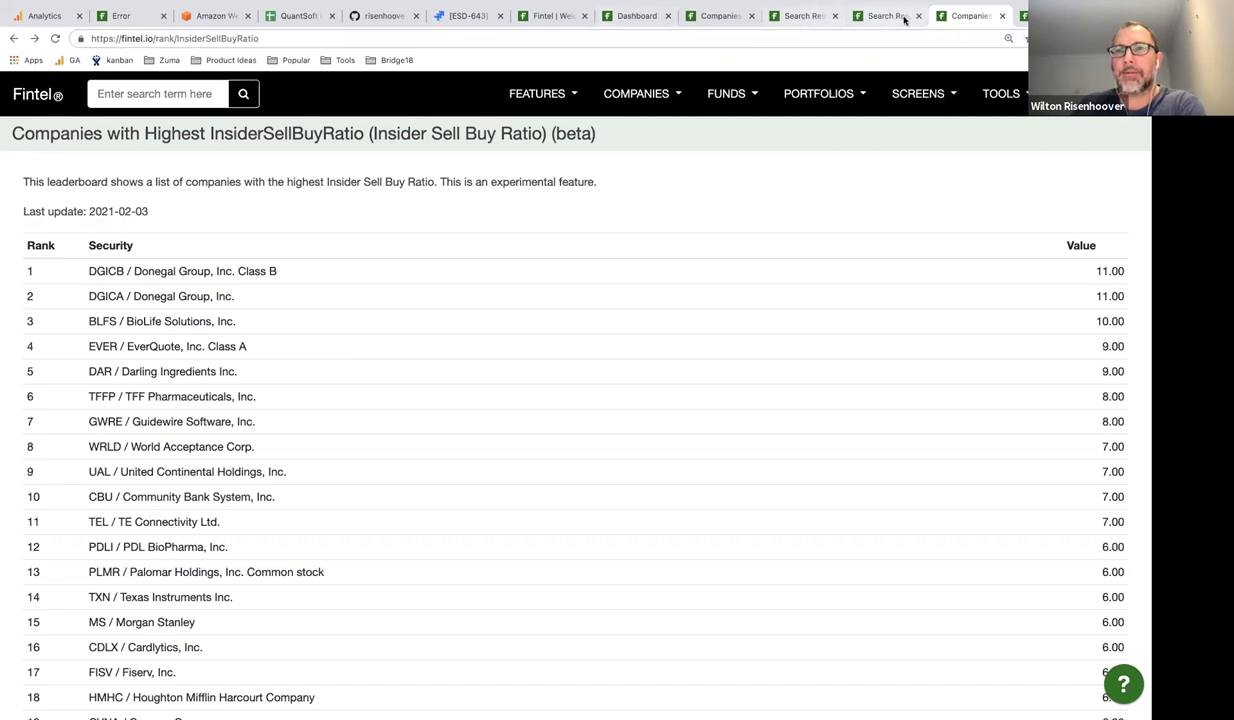
# Return to Tesla's short interest page and look through the Short Interest section and the Funds Disclosing Short Positions table.
pyautogui.rightClick(12, 39)
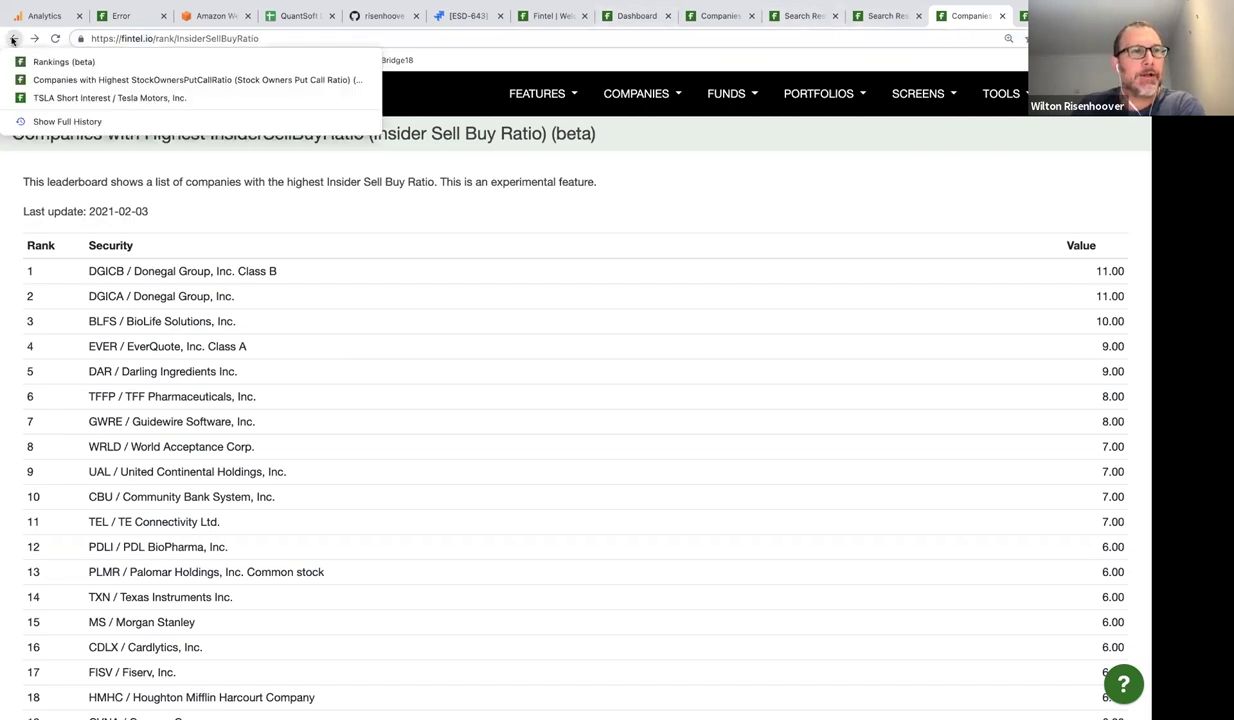
pyautogui.click(30, 97)
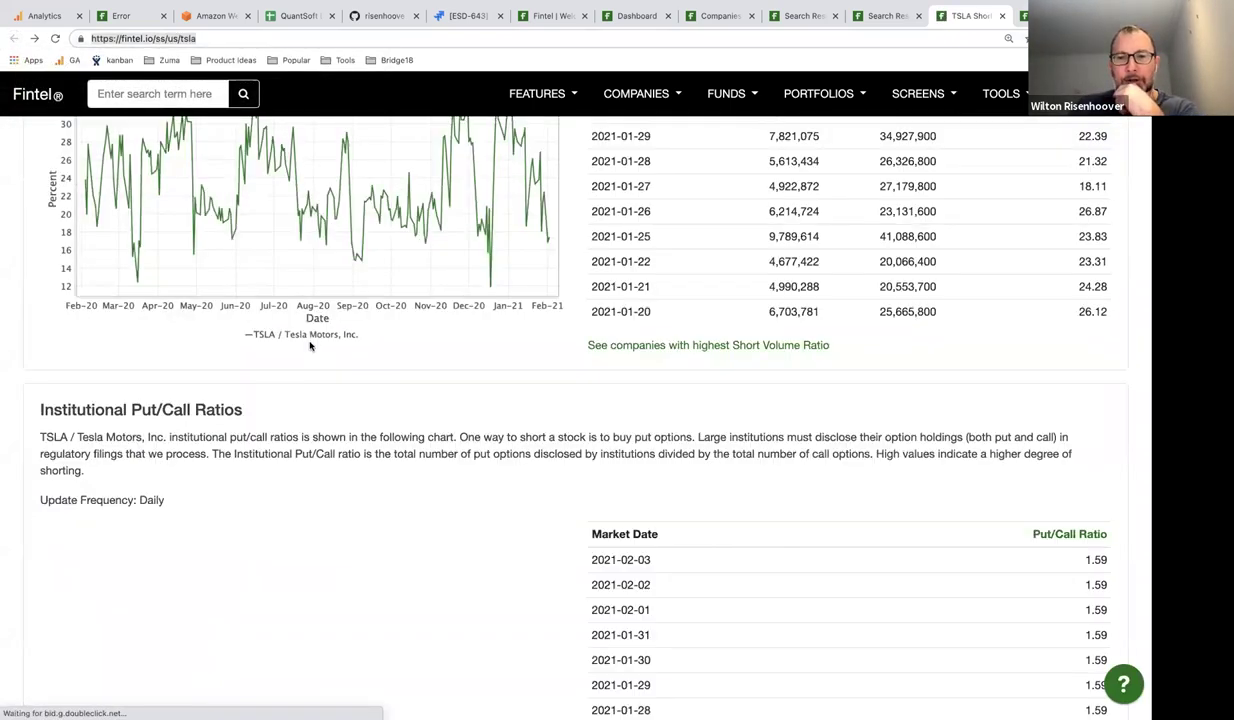
pyautogui.scroll(-10, 310, 345)
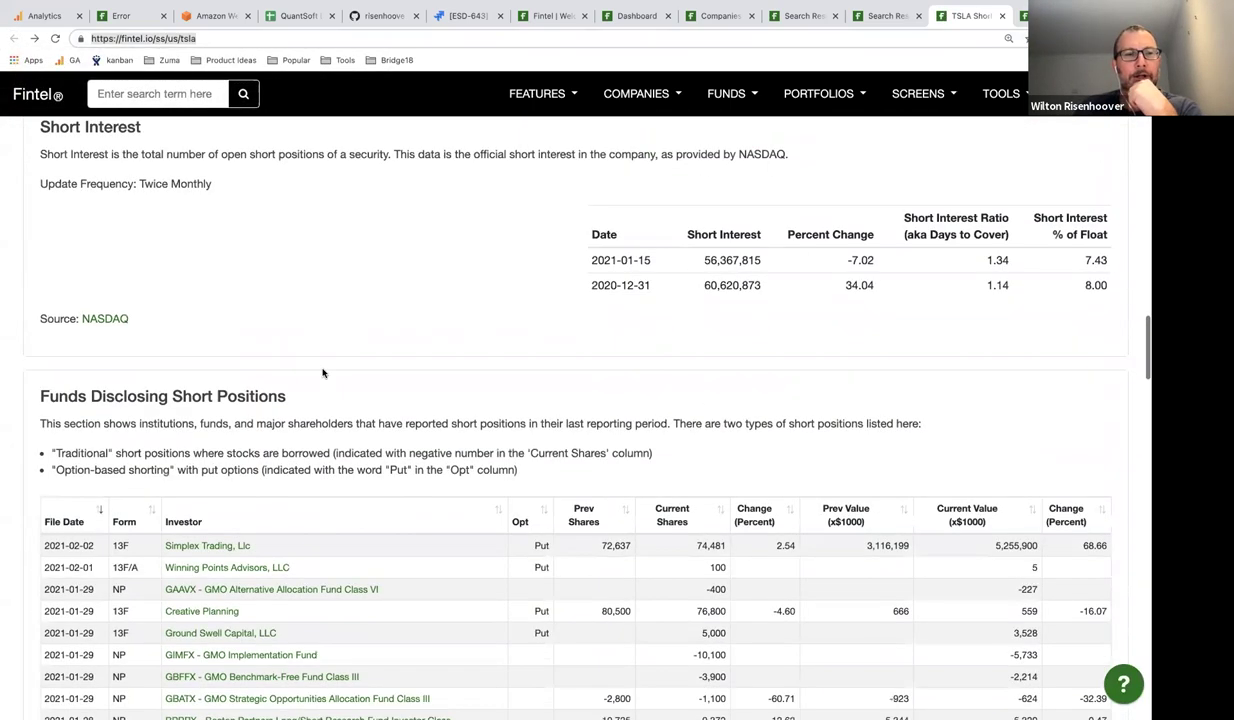
pyautogui.scroll(-2, 322, 373)
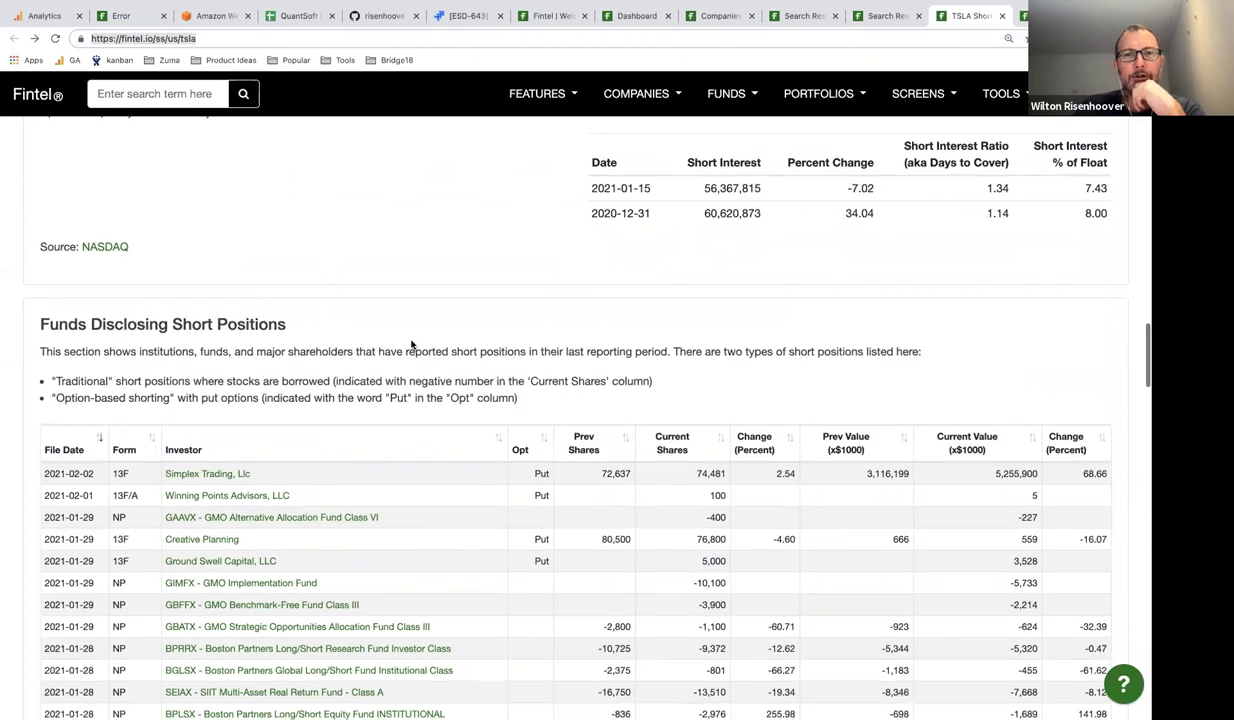
pyautogui.scroll(4, 410, 345)
pyautogui.scroll(-2, 410, 345)
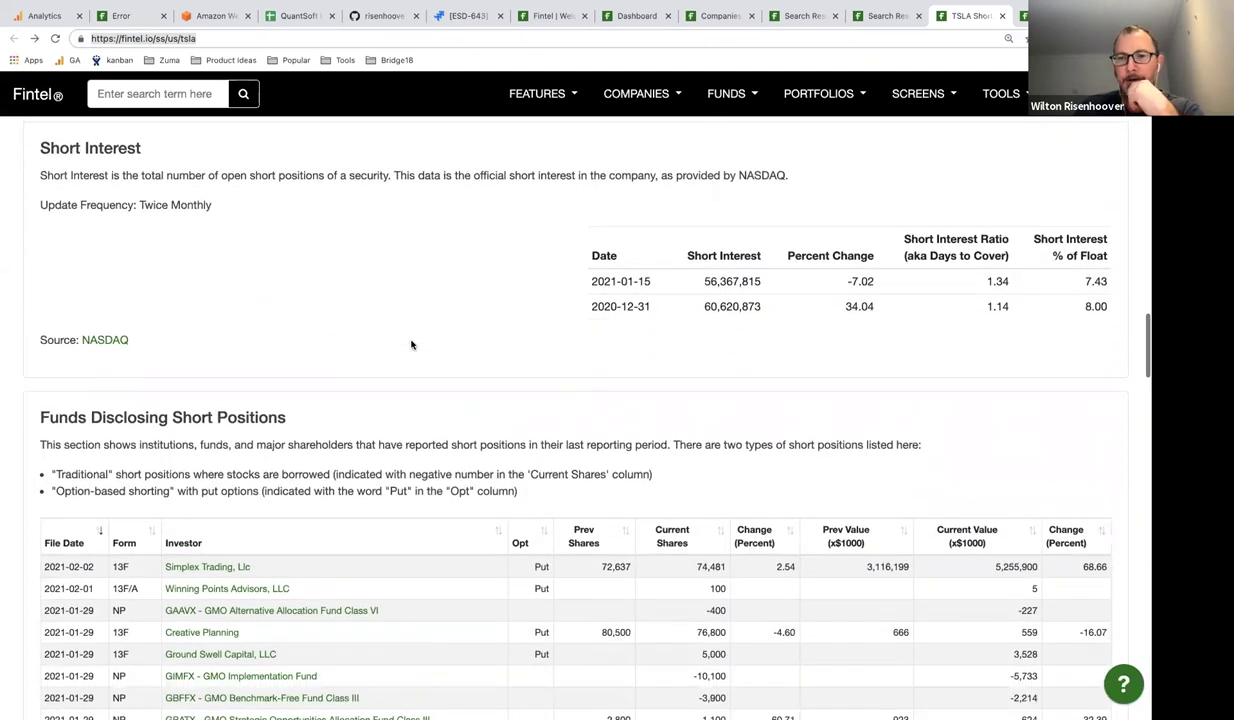
pyautogui.scroll(-2, 410, 345)
pyautogui.scroll(-3, 410, 345)
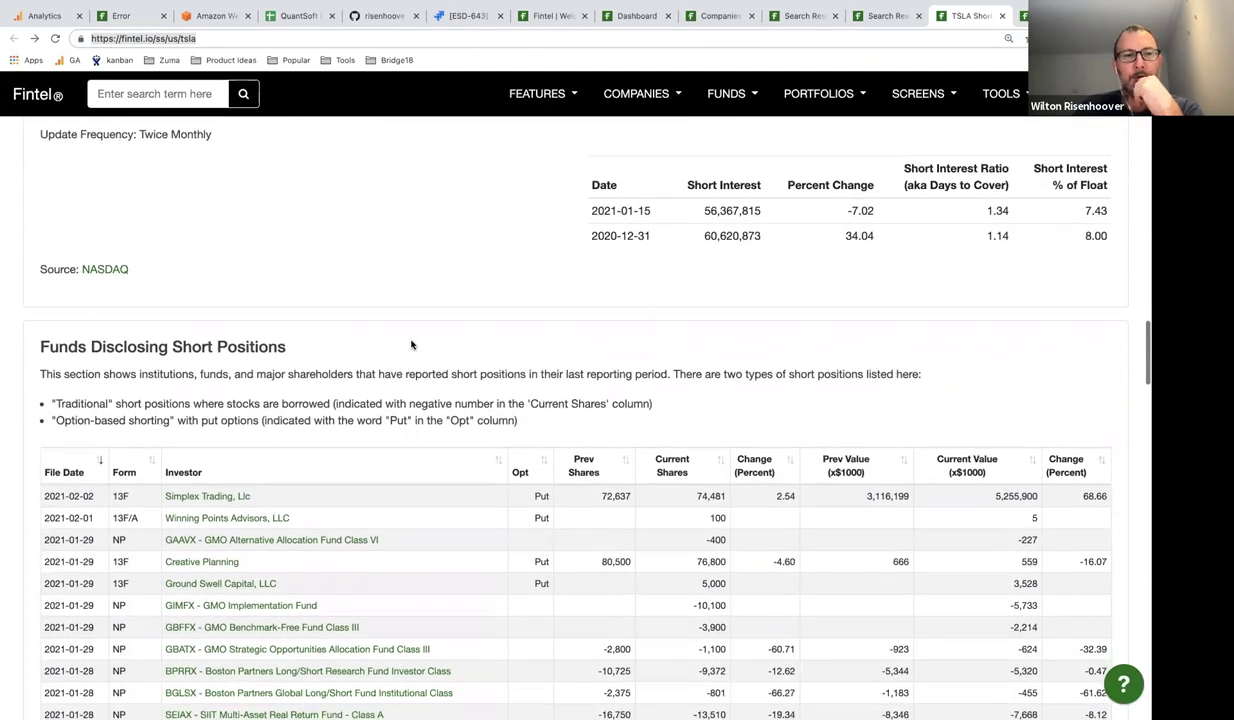
pyautogui.scroll(-1, 410, 345)
pyautogui.scroll(-3, 410, 345)
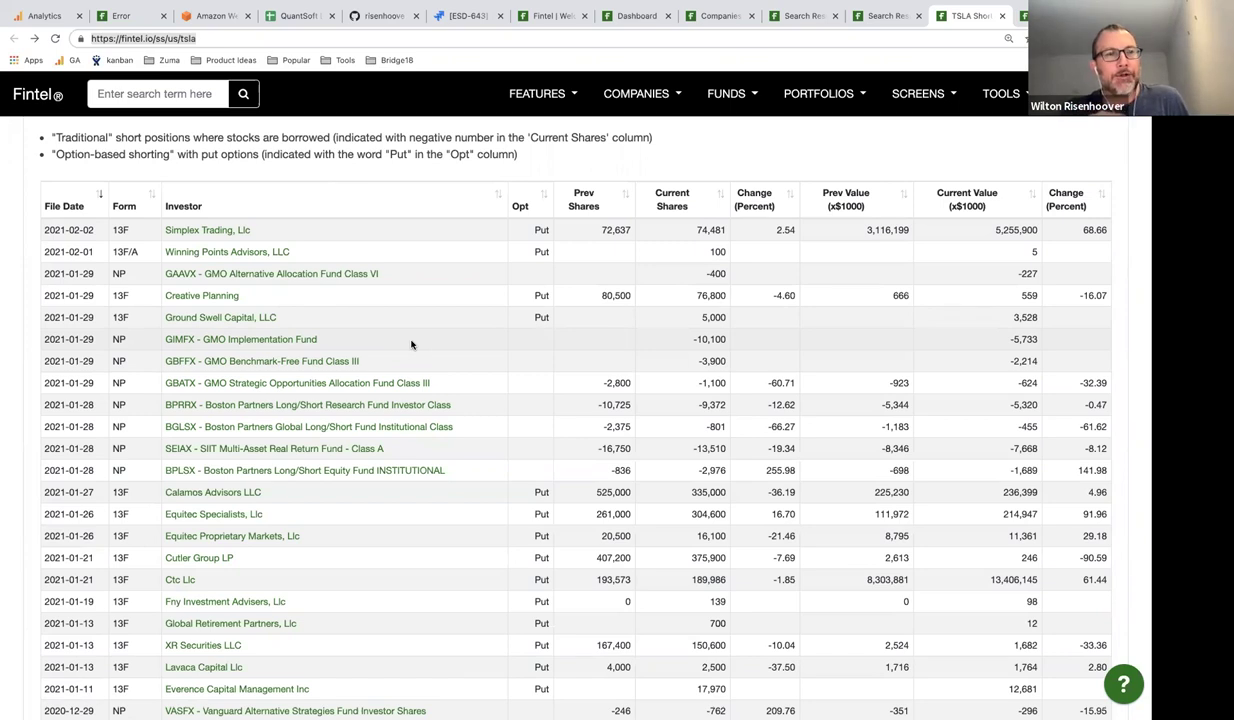
# Highlight the explanations of traditional and option-based short positions above the Funds Disclosing Short Positions table.
pyautogui.scroll(1, 237, 245)
pyautogui.moveTo(55, 167); pyautogui.dragTo(533, 166)
pyautogui.moveTo(57, 184); pyautogui.dragTo(327, 186)
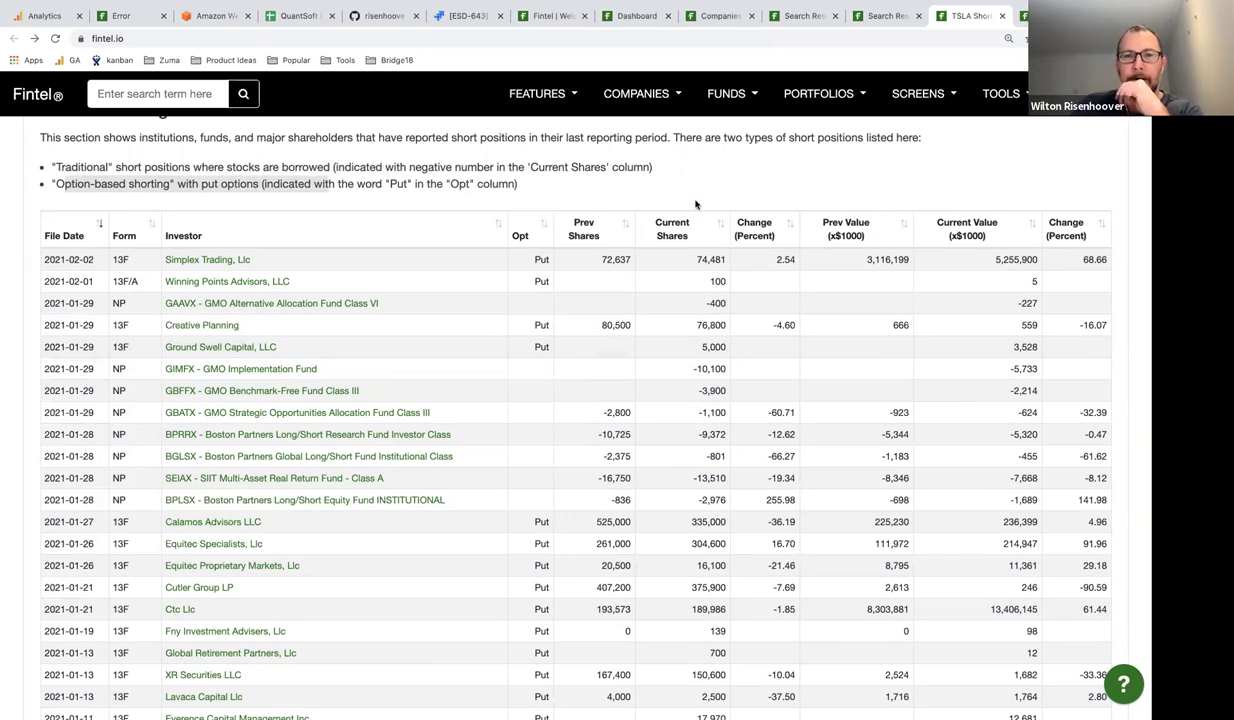
# Sort the disclosed short positions by current shares in ascending order and highlight the first fund's current share count.
pyautogui.click(681, 229)
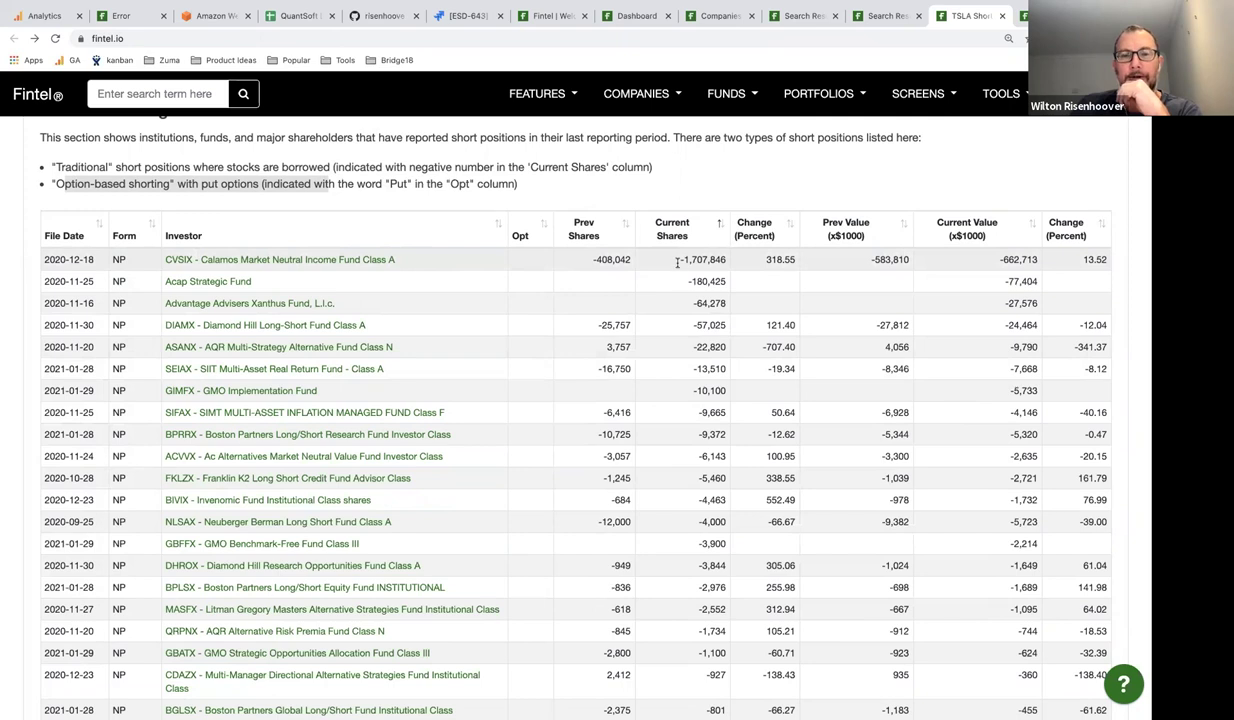
pyautogui.moveTo(679, 263); pyautogui.dragTo(722, 259)
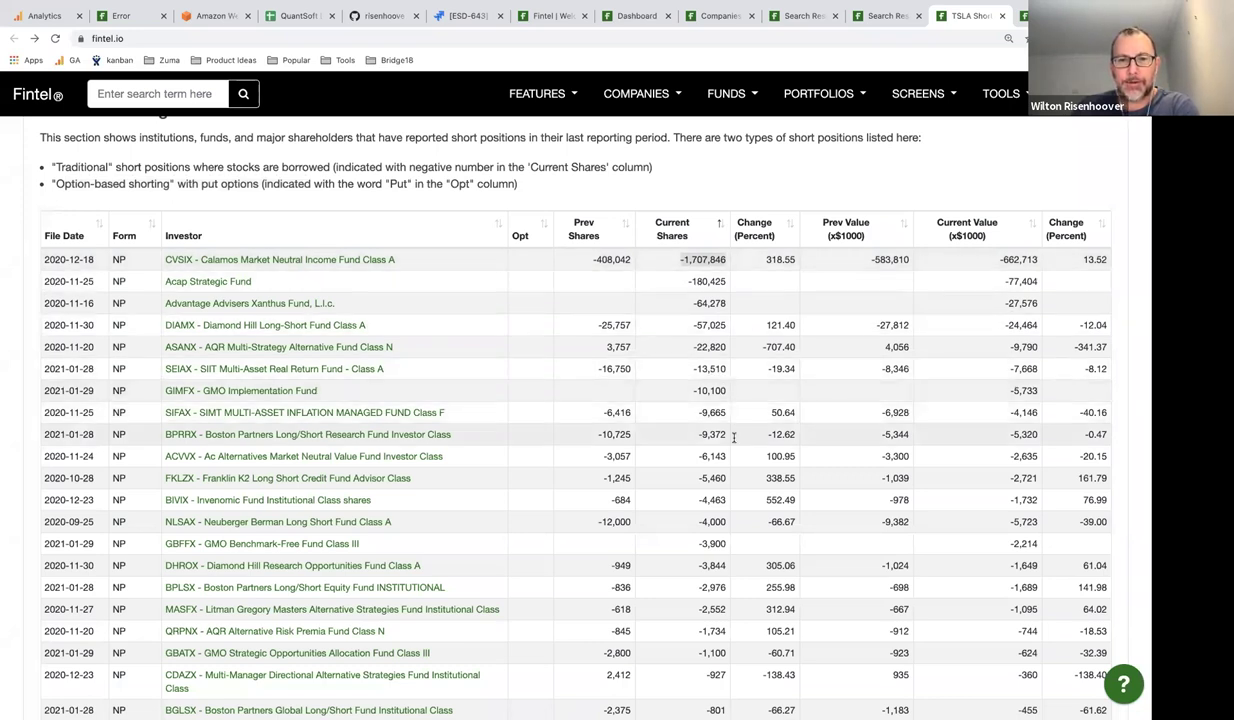
pyautogui.moveTo(44, 248); pyautogui.dragTo(98, 640)
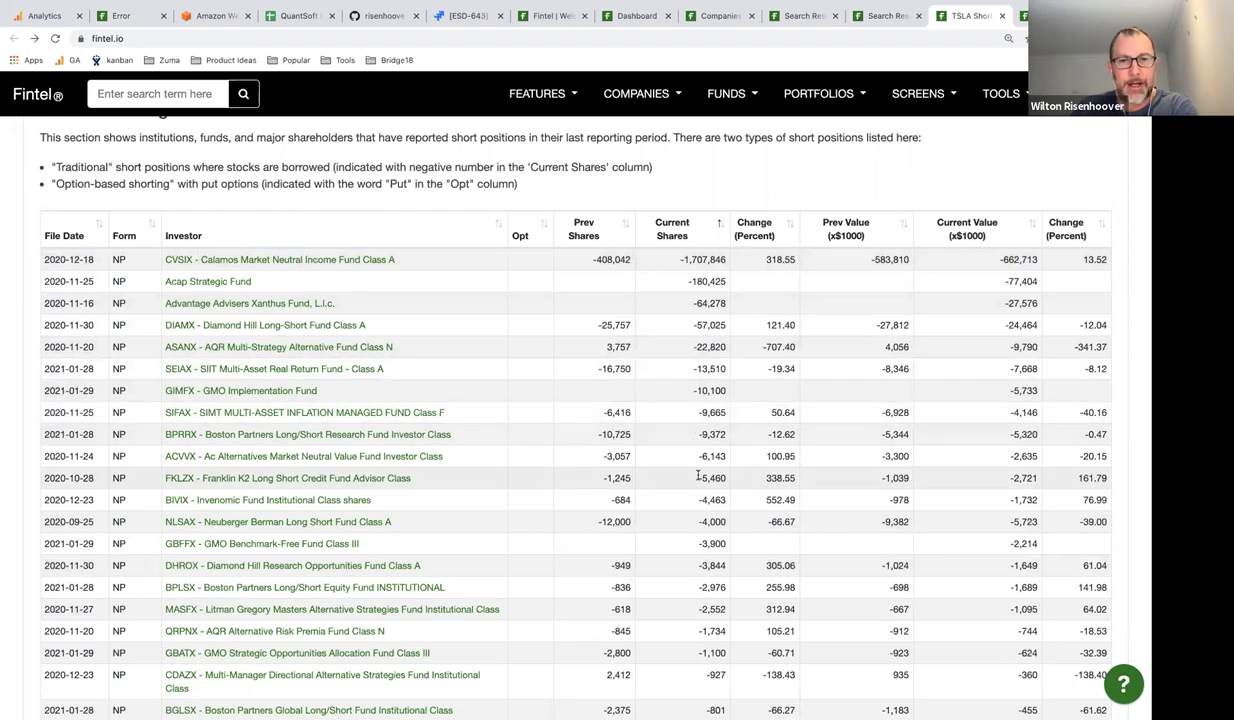
# Examine the sorted short positions from the negative share counts through the put option holders to the table's last row.
pyautogui.scroll(-1, 698, 479)
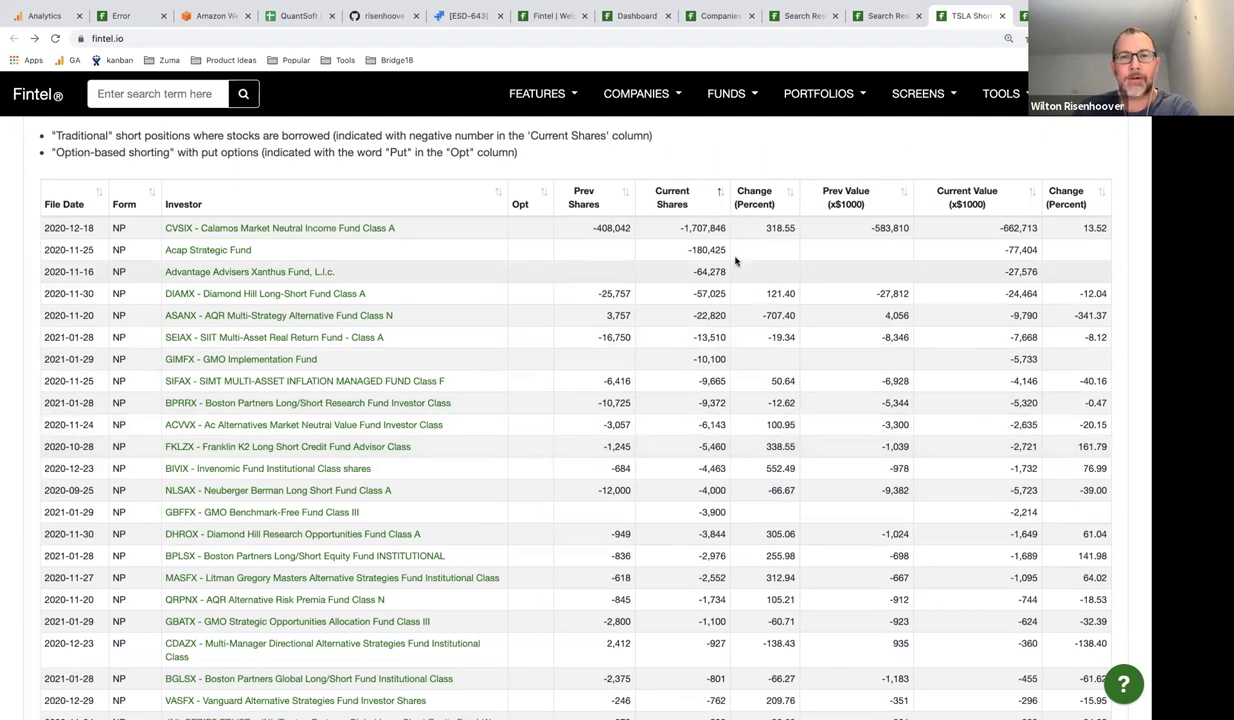
pyautogui.scroll(-1, 767, 275)
pyautogui.scroll(-3, 767, 275)
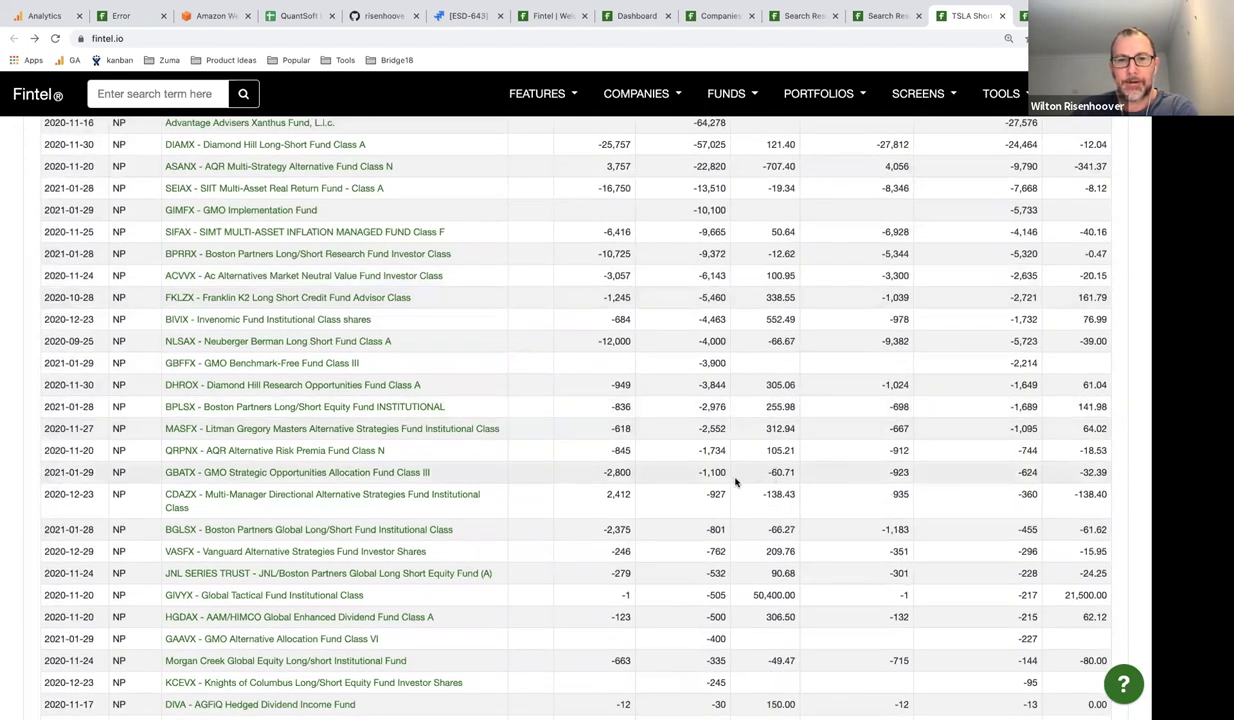
pyautogui.scroll(-5, 731, 436)
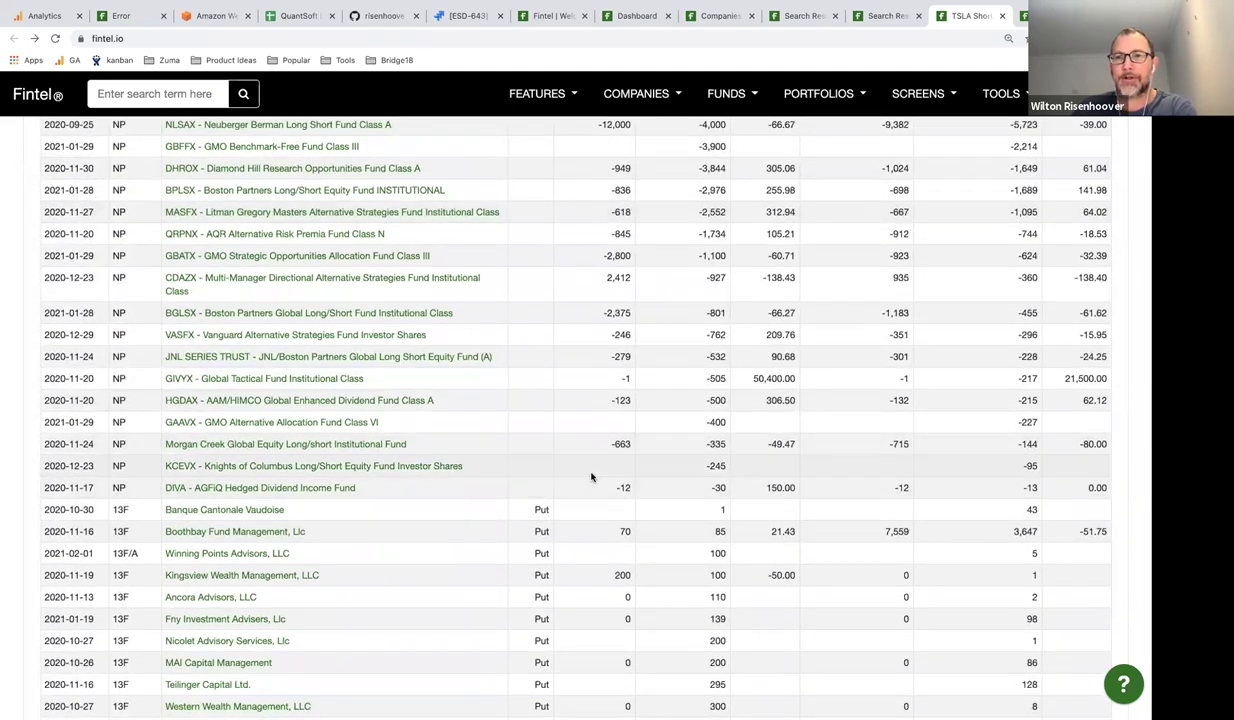
pyautogui.scroll(9, 590, 474)
pyautogui.scroll(2, 1020, 261)
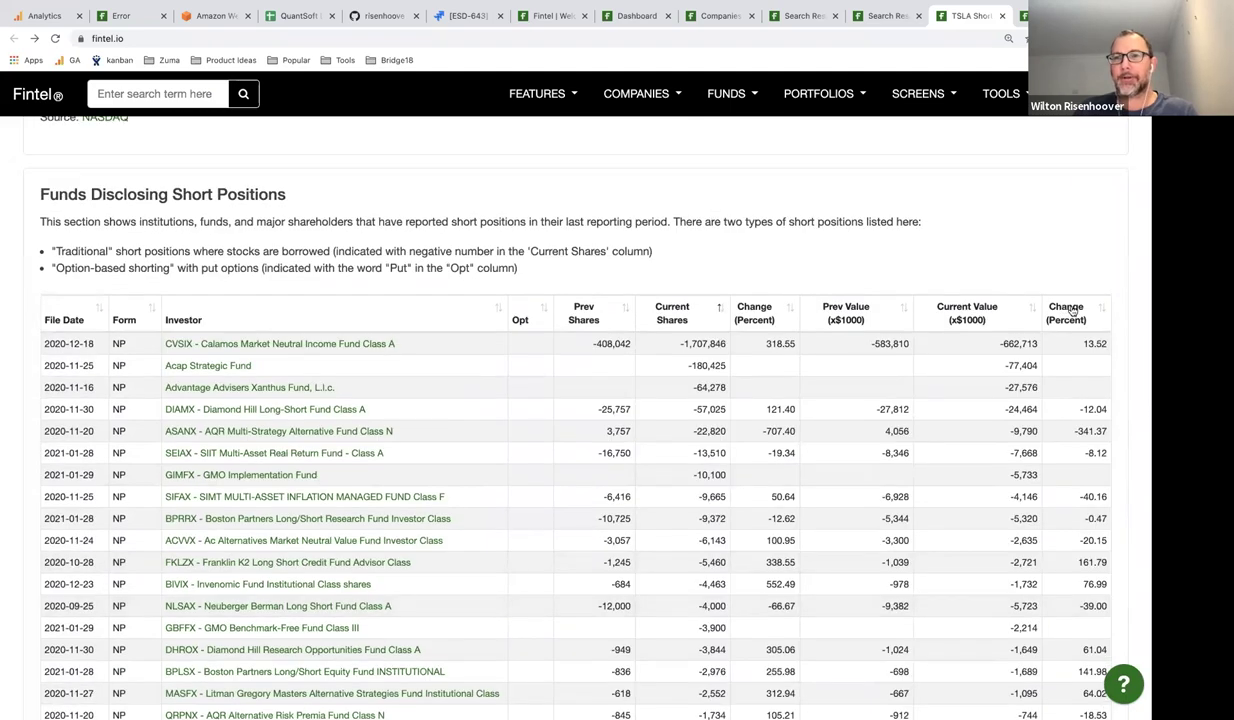
pyautogui.scroll(-9, 677, 369)
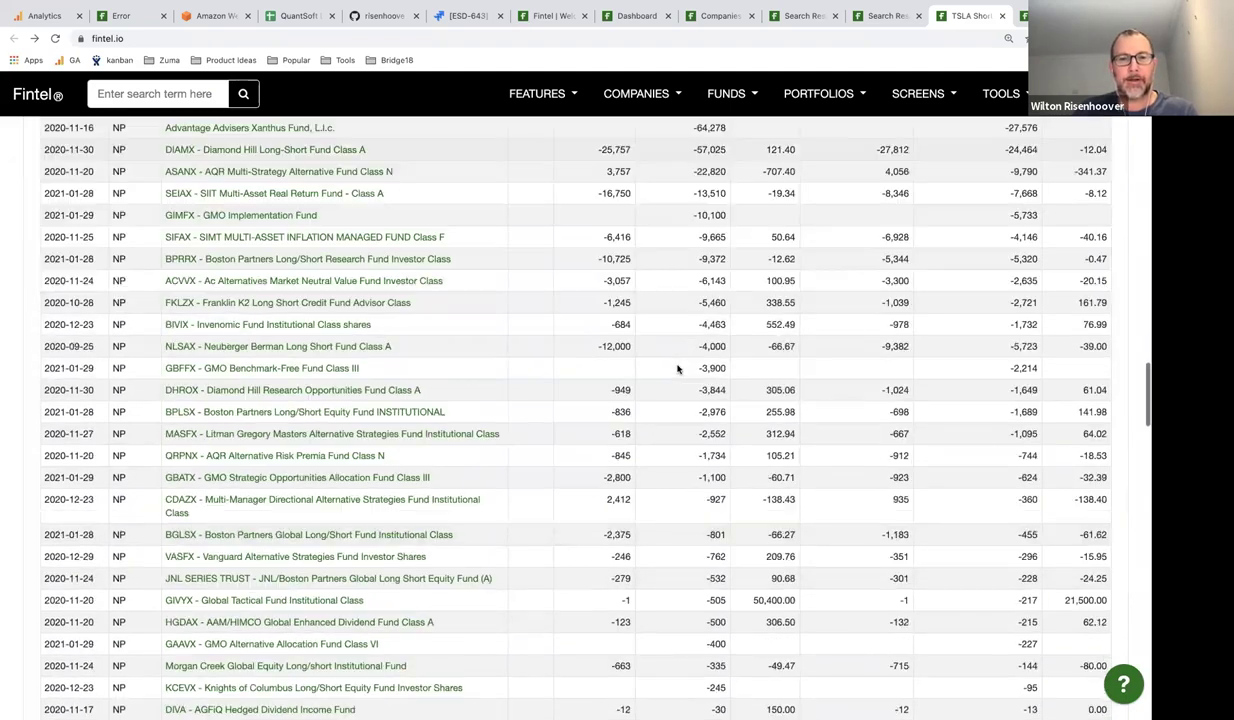
pyautogui.scroll(-15, 591, 352)
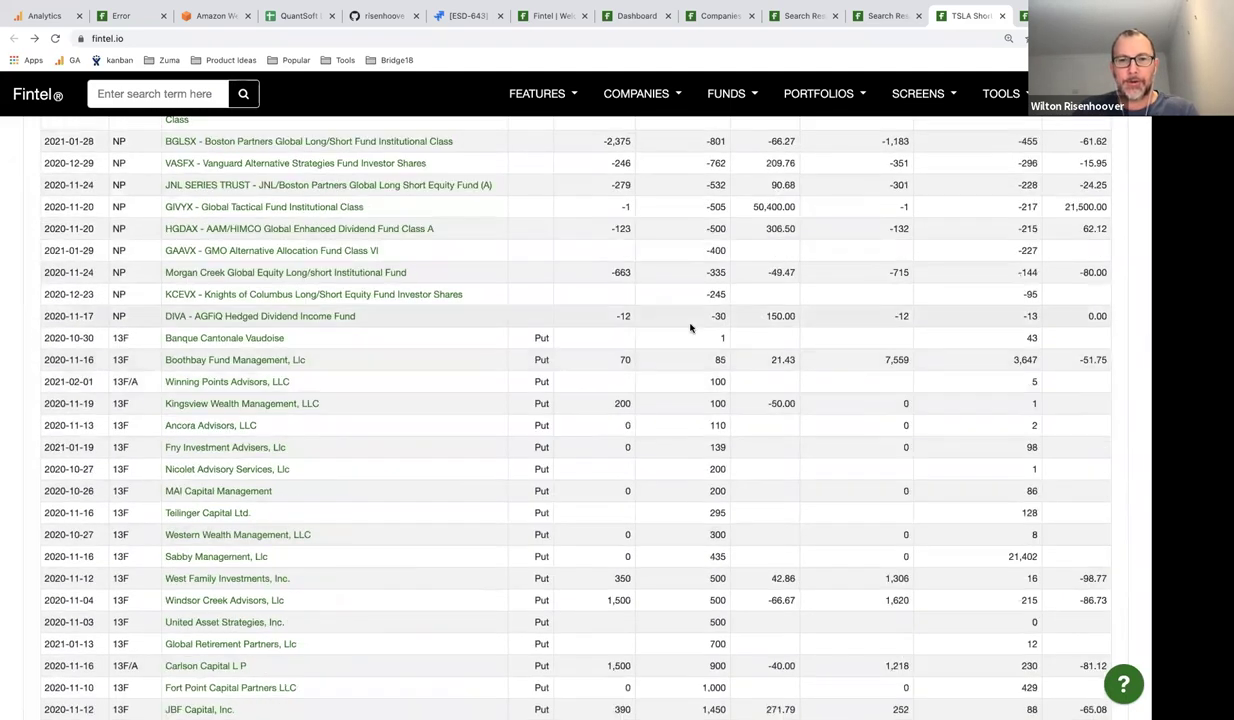
pyautogui.scroll(-10, 690, 327)
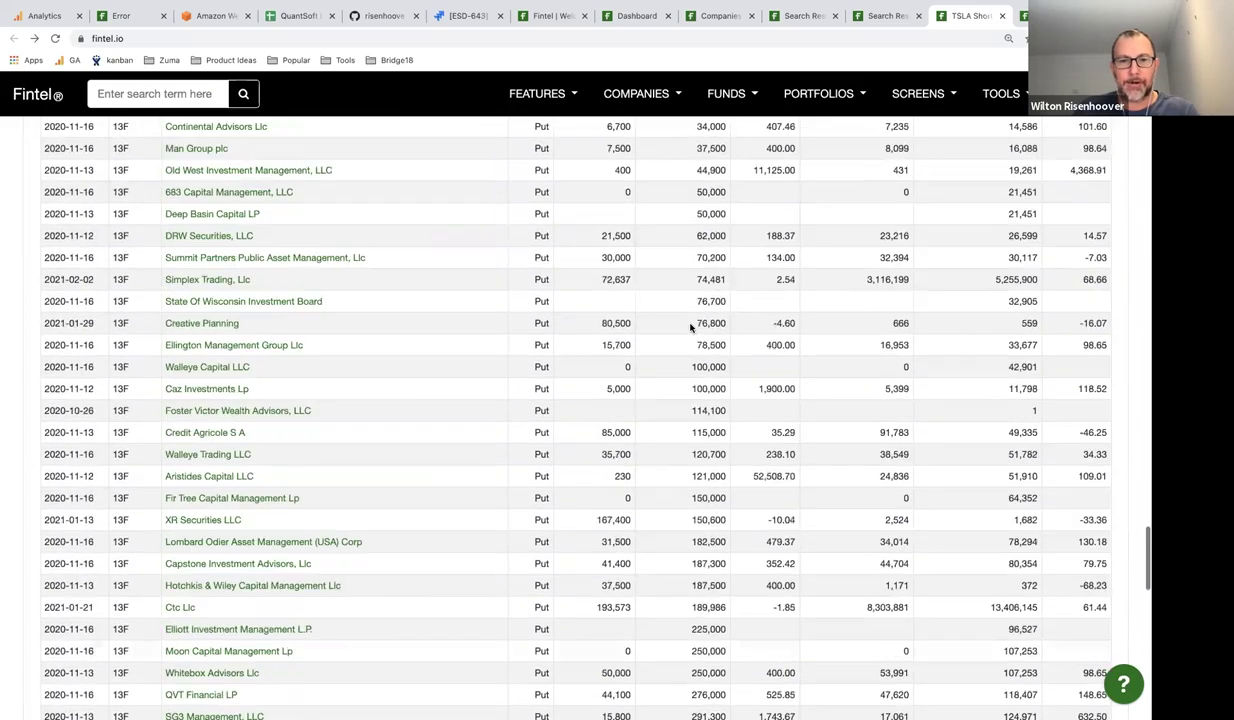
pyautogui.scroll(-10, 690, 327)
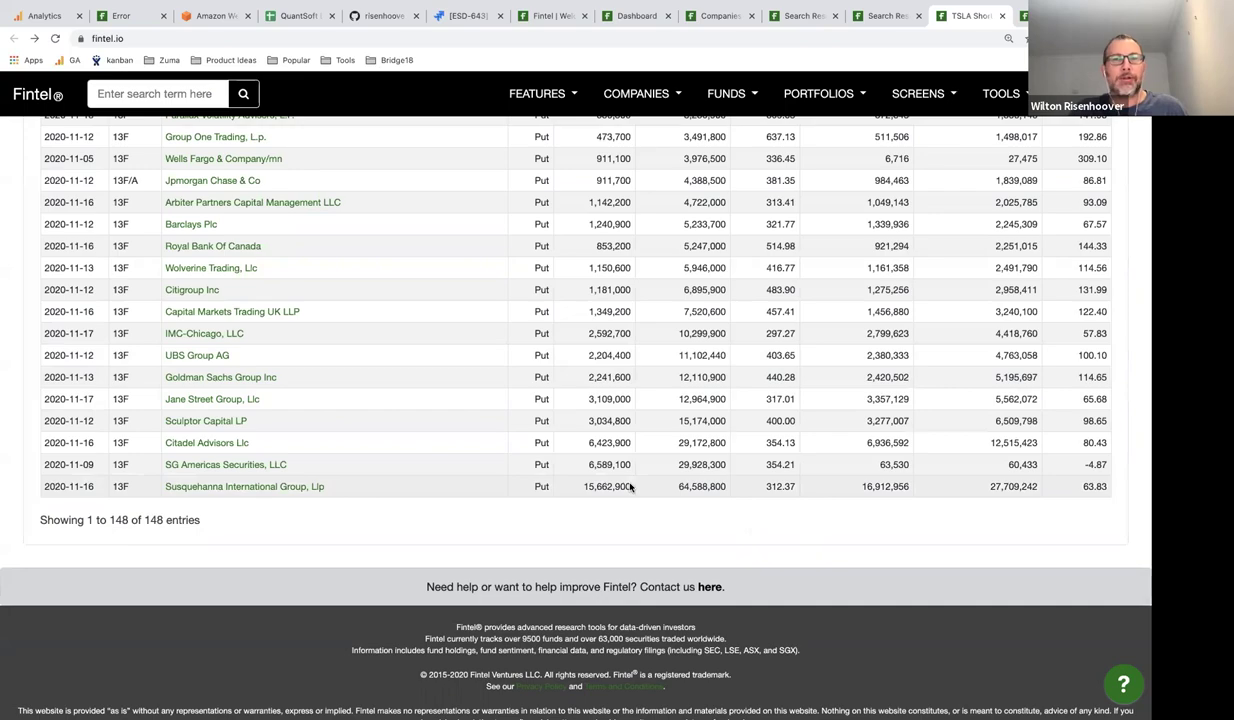
# Go back to the start of the short interest page and highlight the company name in its heading.
pyautogui.scroll(20, 630, 480)
pyautogui.scroll(20, 622, 475)
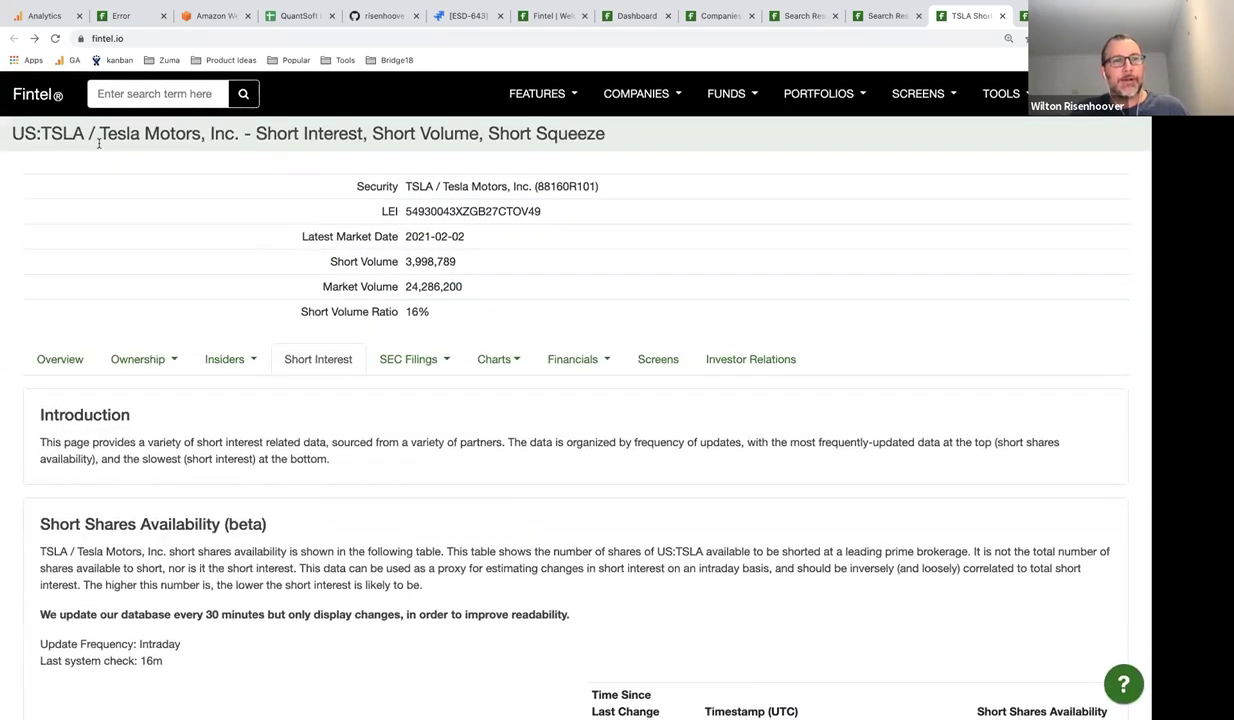
pyautogui.moveTo(97, 132); pyautogui.dragTo(186, 130)
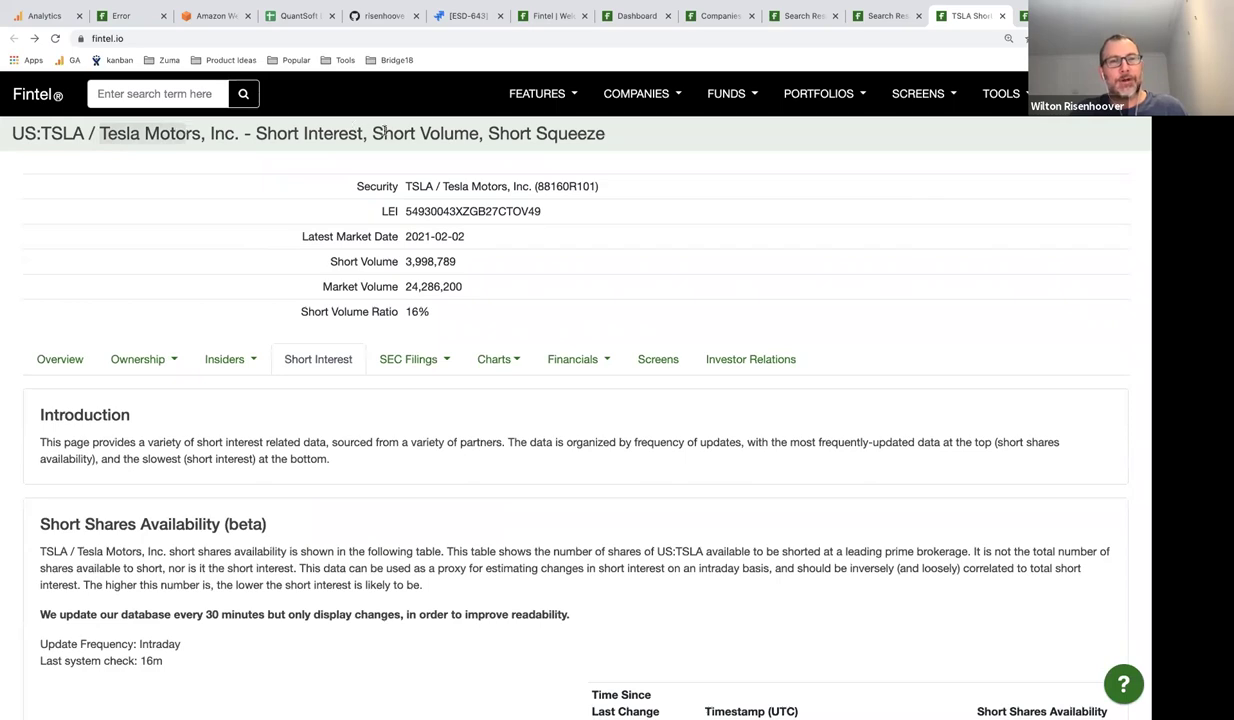
# Look through the short interest sections again and return to the start of the Funds Disclosing Short Positions table.
pyautogui.scroll(-1, 467, 273)
pyautogui.scroll(-20, 467, 273)
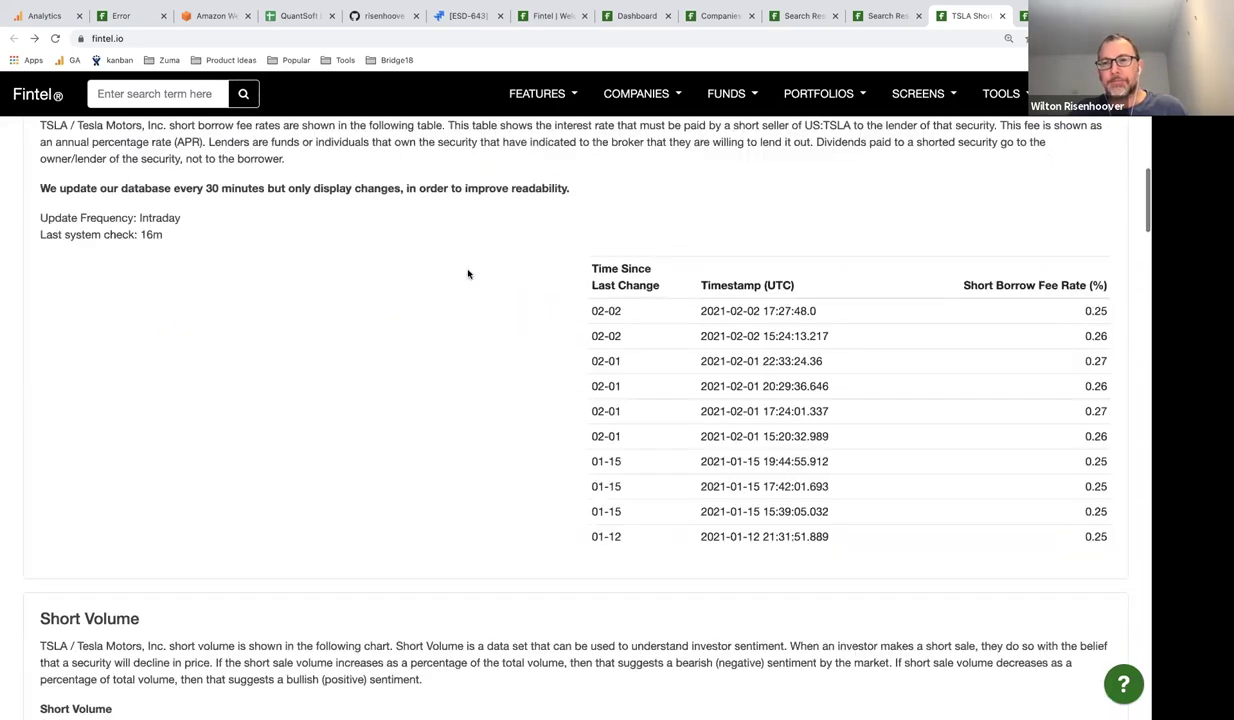
pyautogui.scroll(-20, 467, 273)
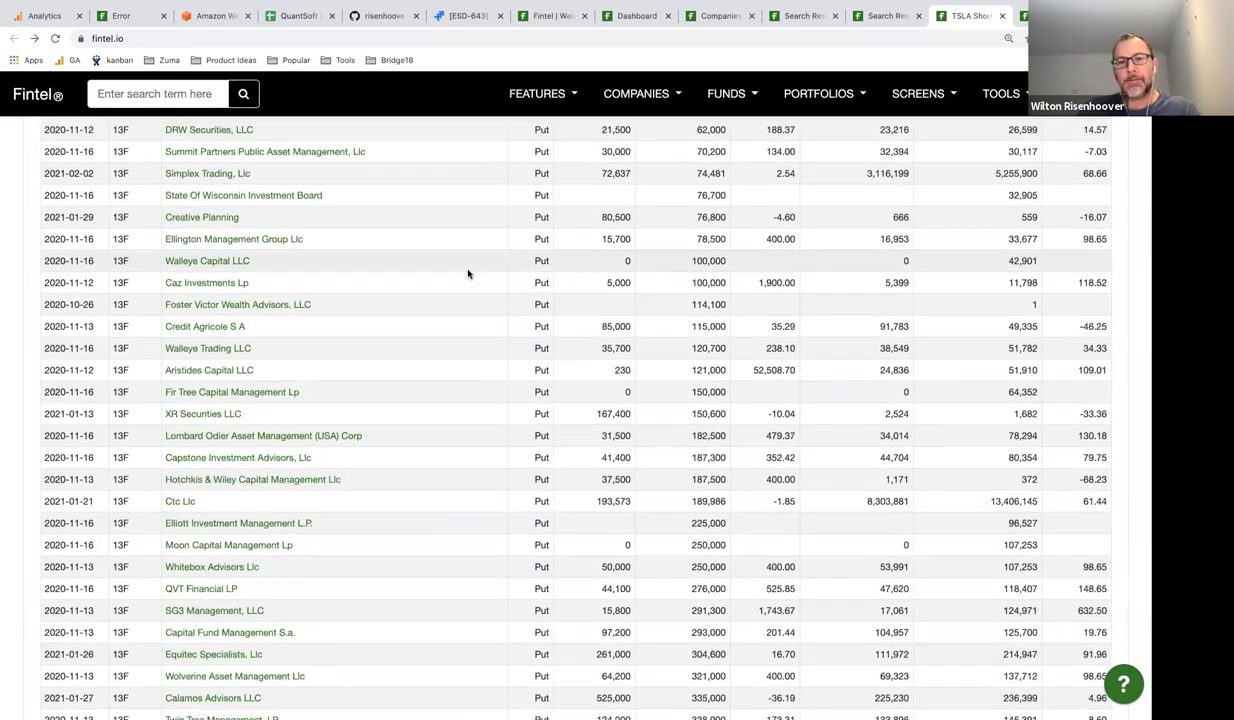
pyautogui.scroll(3, 467, 273)
pyautogui.scroll(20, 467, 273)
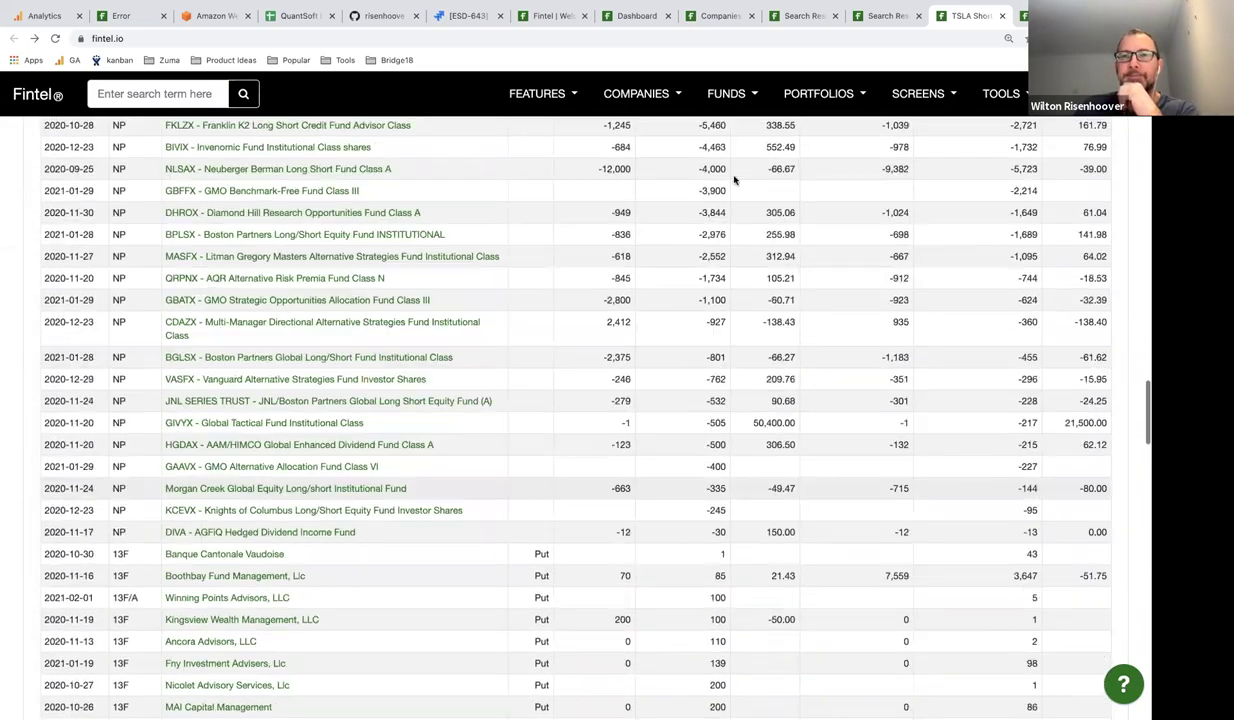
pyautogui.scroll(8, 734, 180)
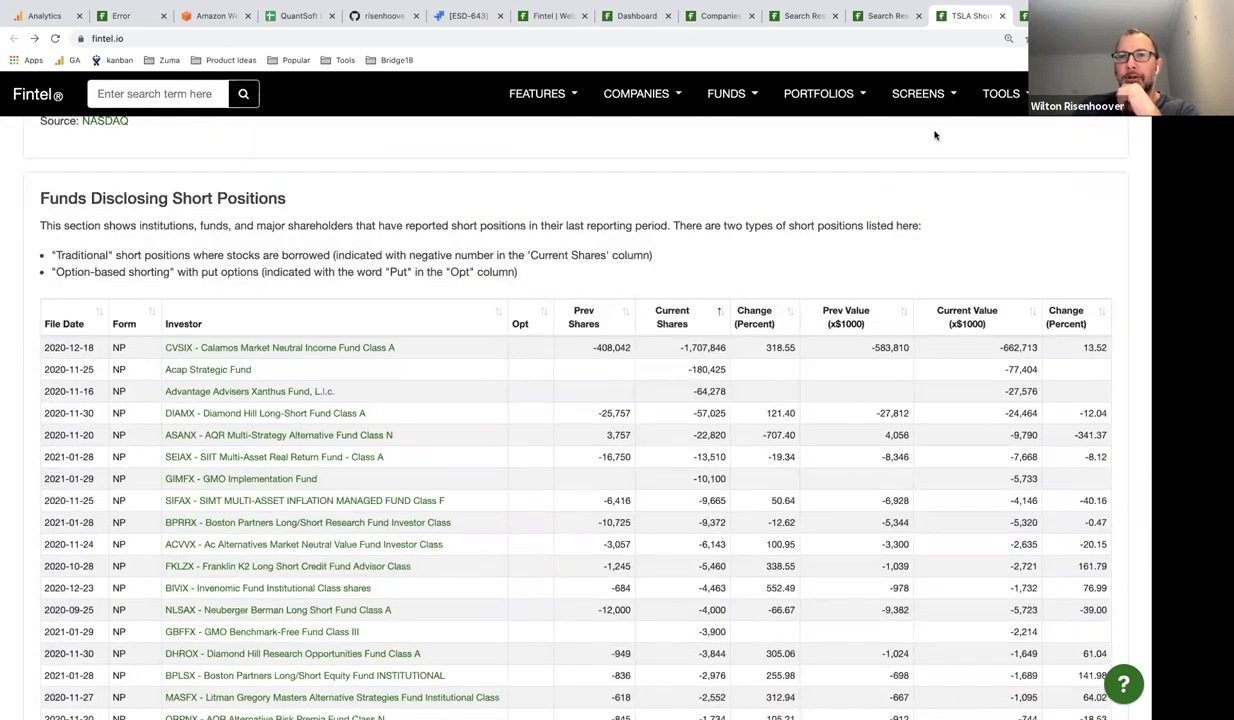
# Open the Stock Screener and review all lines of its example filter expression.
pyautogui.moveTo(917, 95)
pyautogui.click(932, 127)
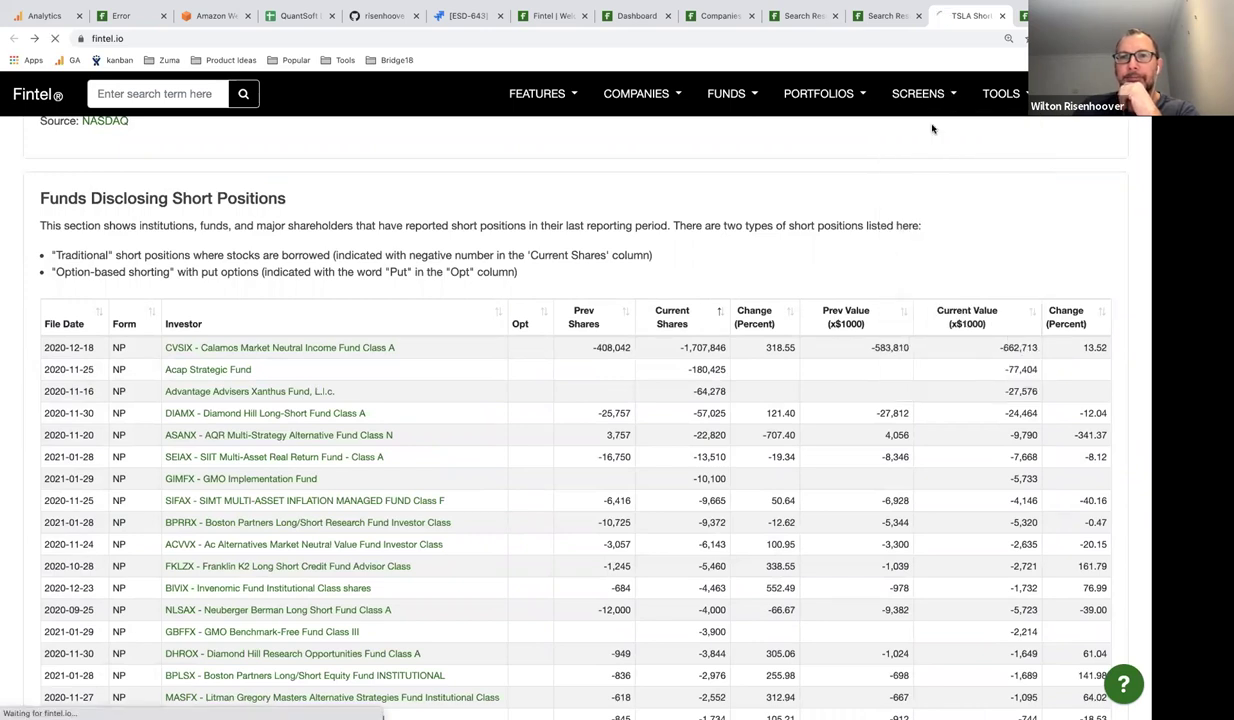
pyautogui.click(394, 306)
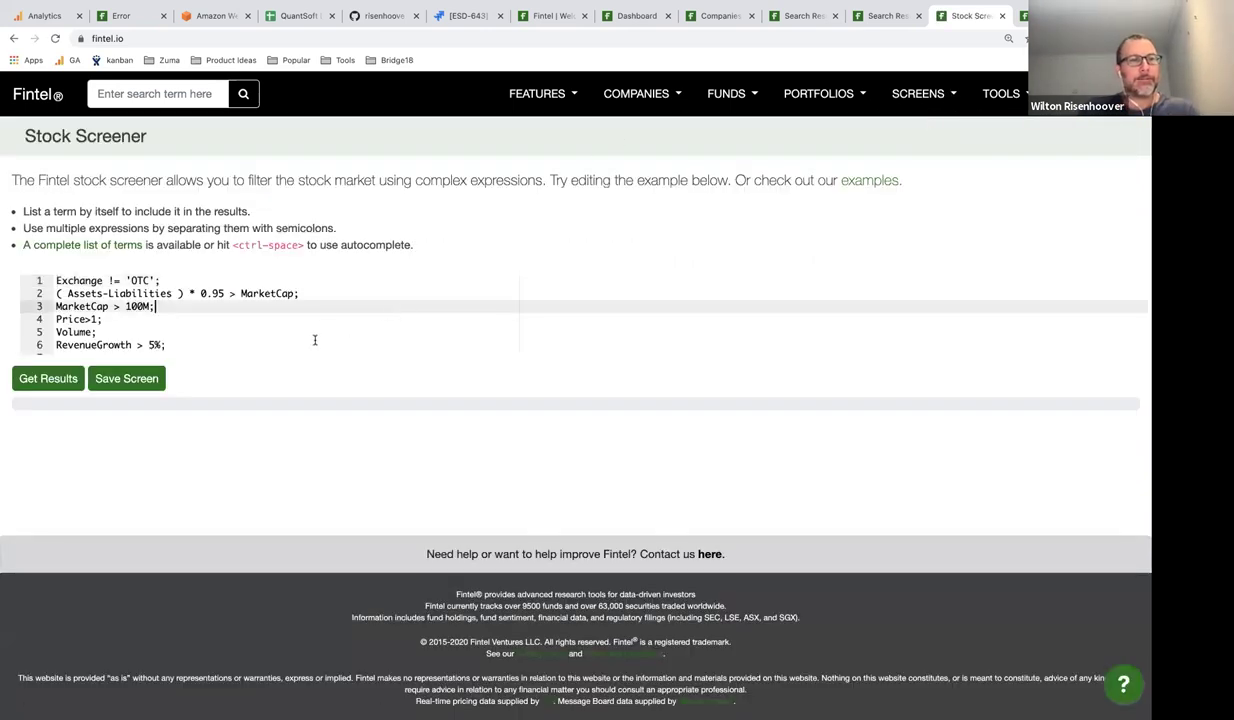
pyautogui.scroll(-1, 419, 331)
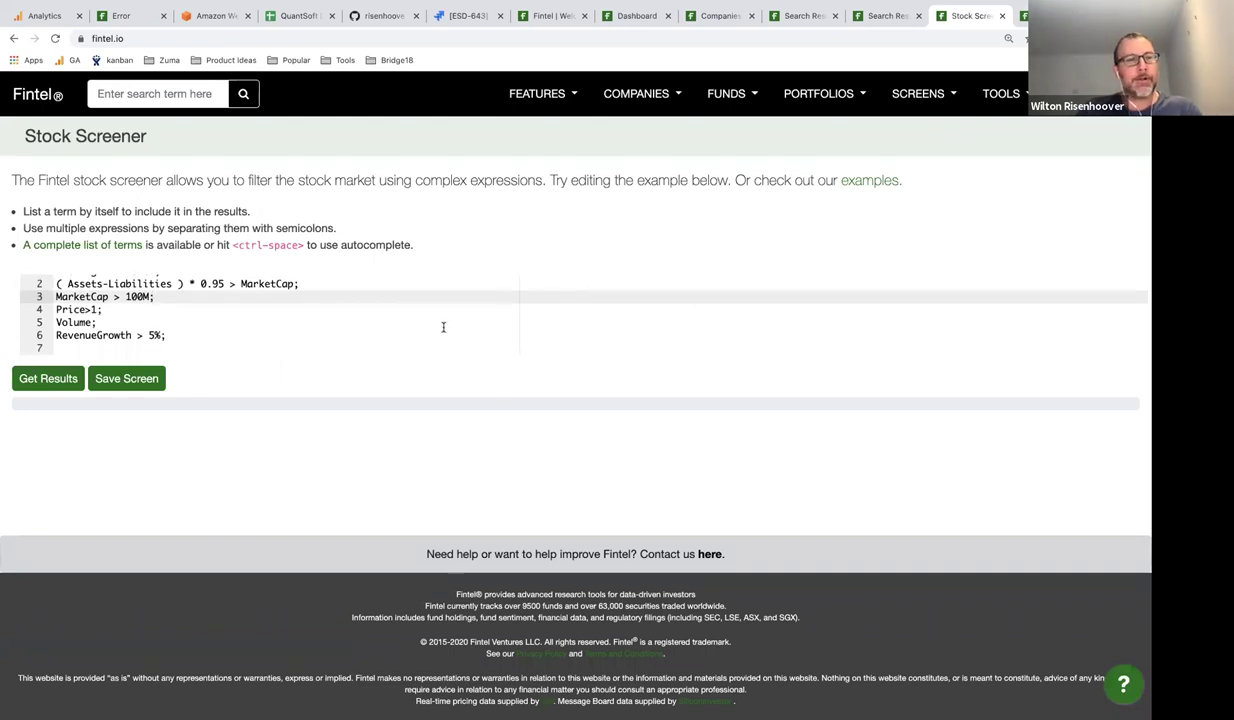
pyautogui.scroll(1, 443, 327)
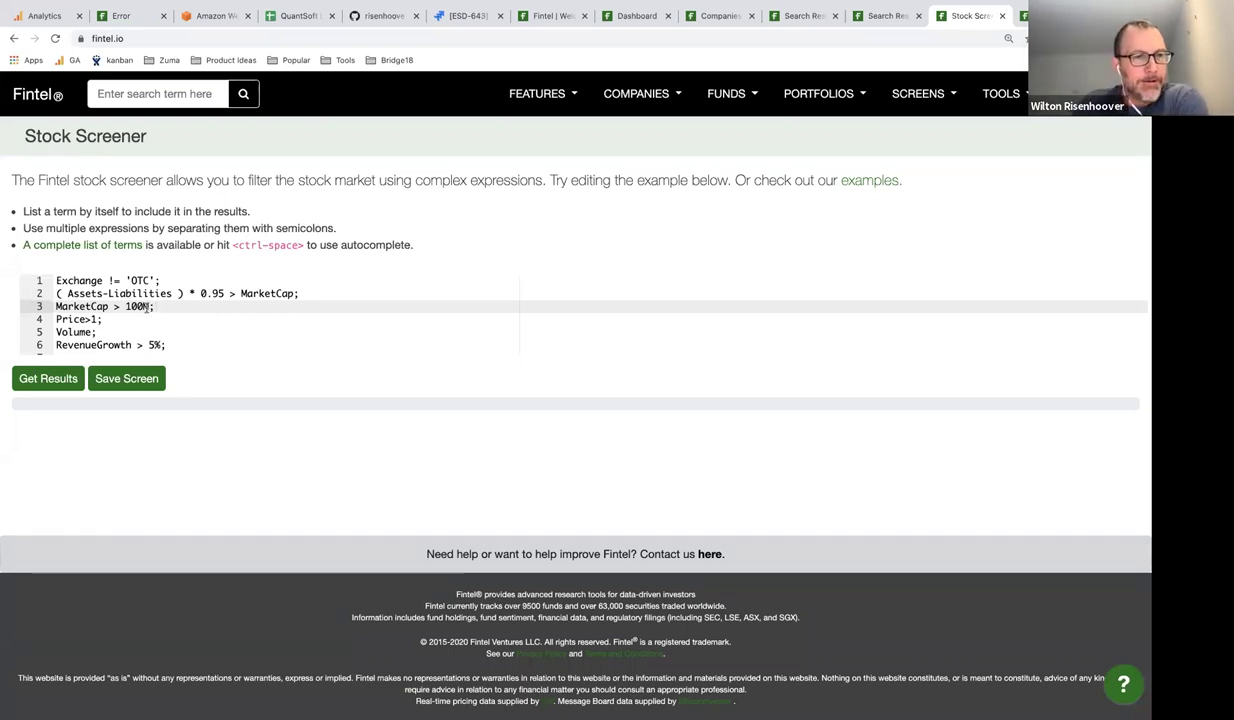
# Run the example stock screen, look through the first matching companies, and cancel the running query.
pyautogui.click(50, 378)
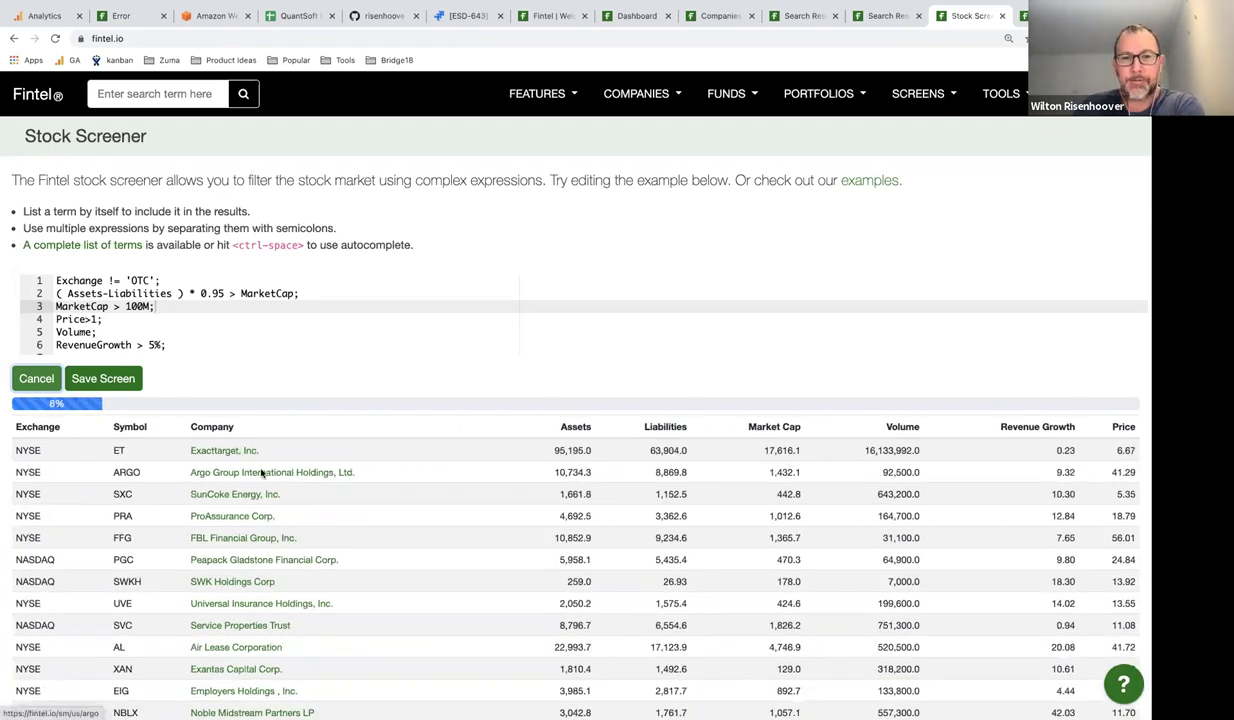
pyautogui.scroll(-3, 290, 495)
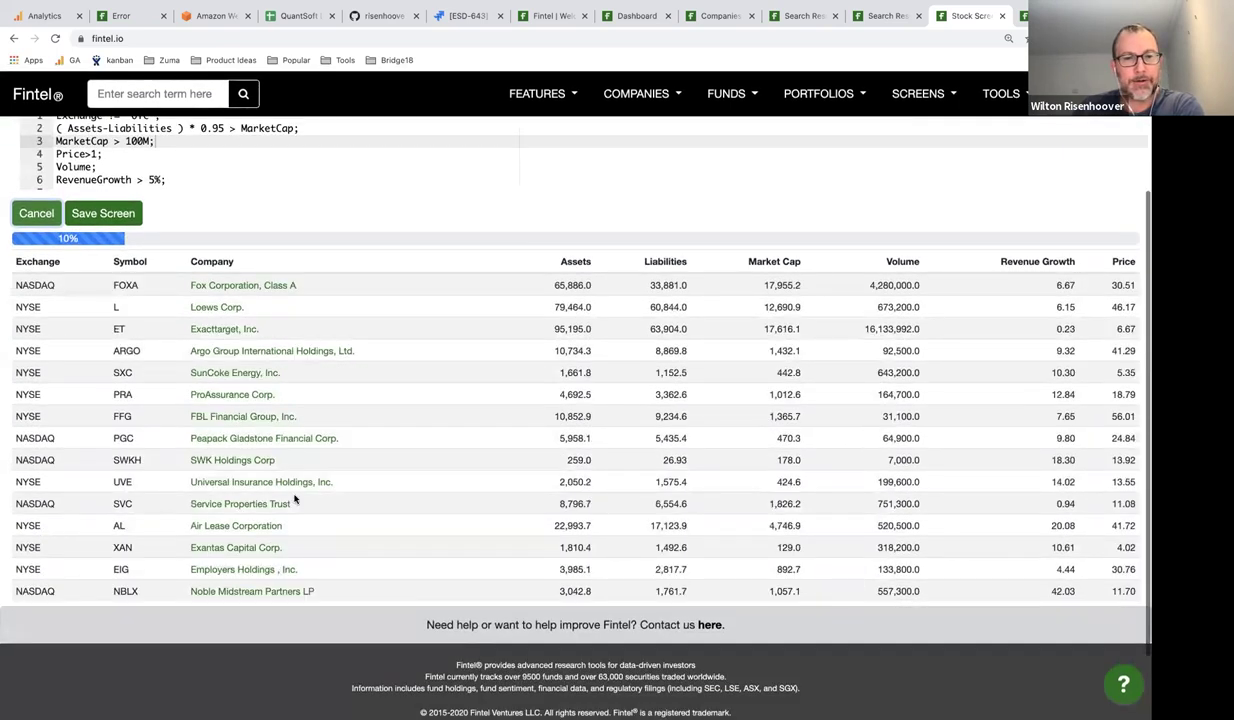
pyautogui.scroll(3, 250, 475)
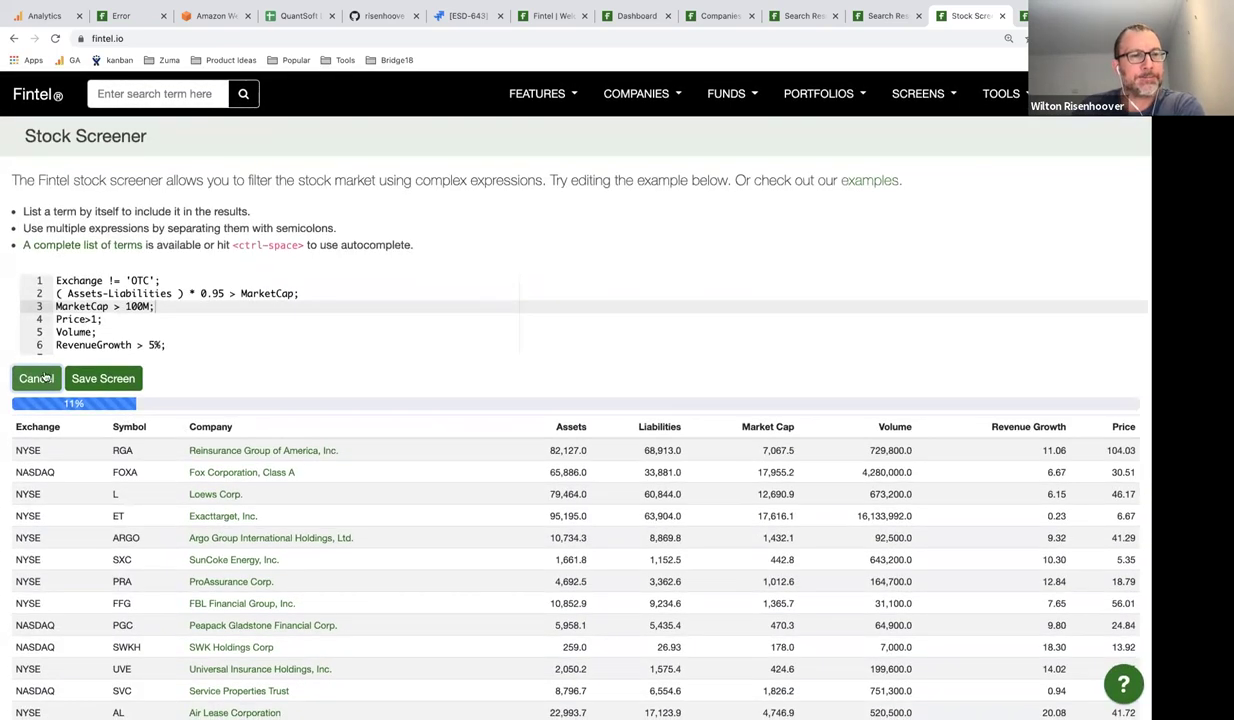
pyautogui.click(40, 378)
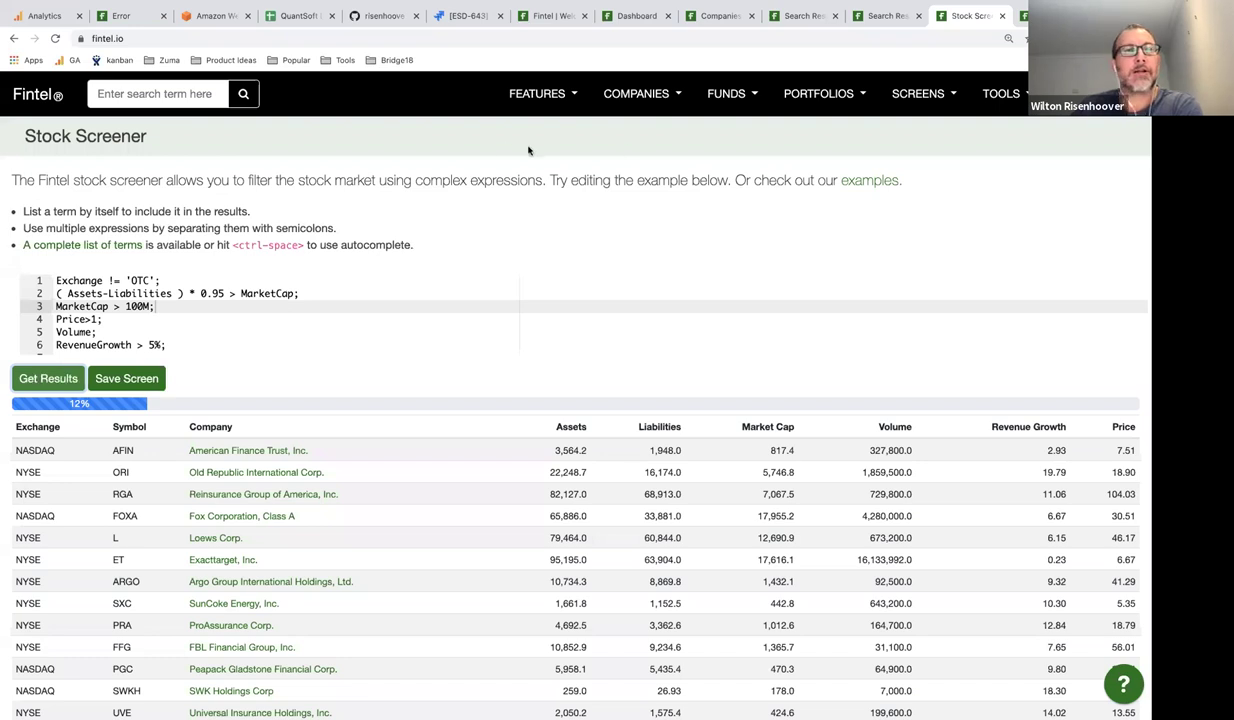
# Search the site for "tsla insider".
pyautogui.click(188, 90)
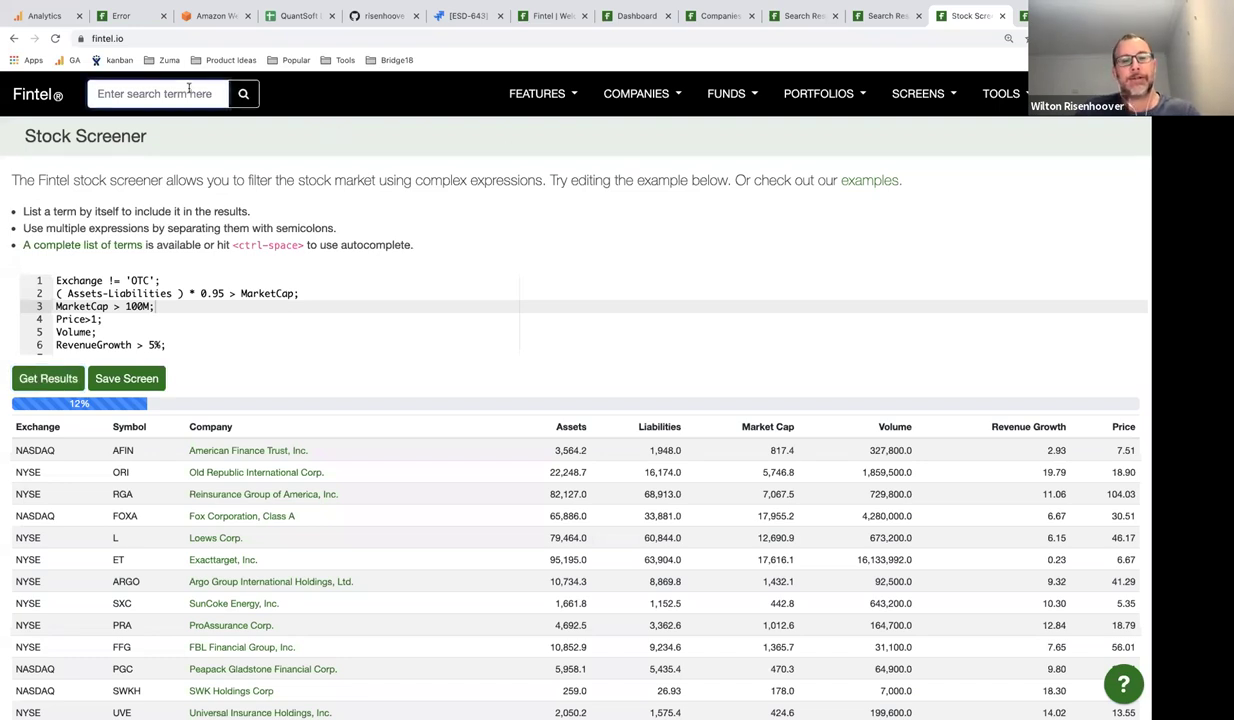
pyautogui.write('tsla insider')
pyautogui.press('Return')
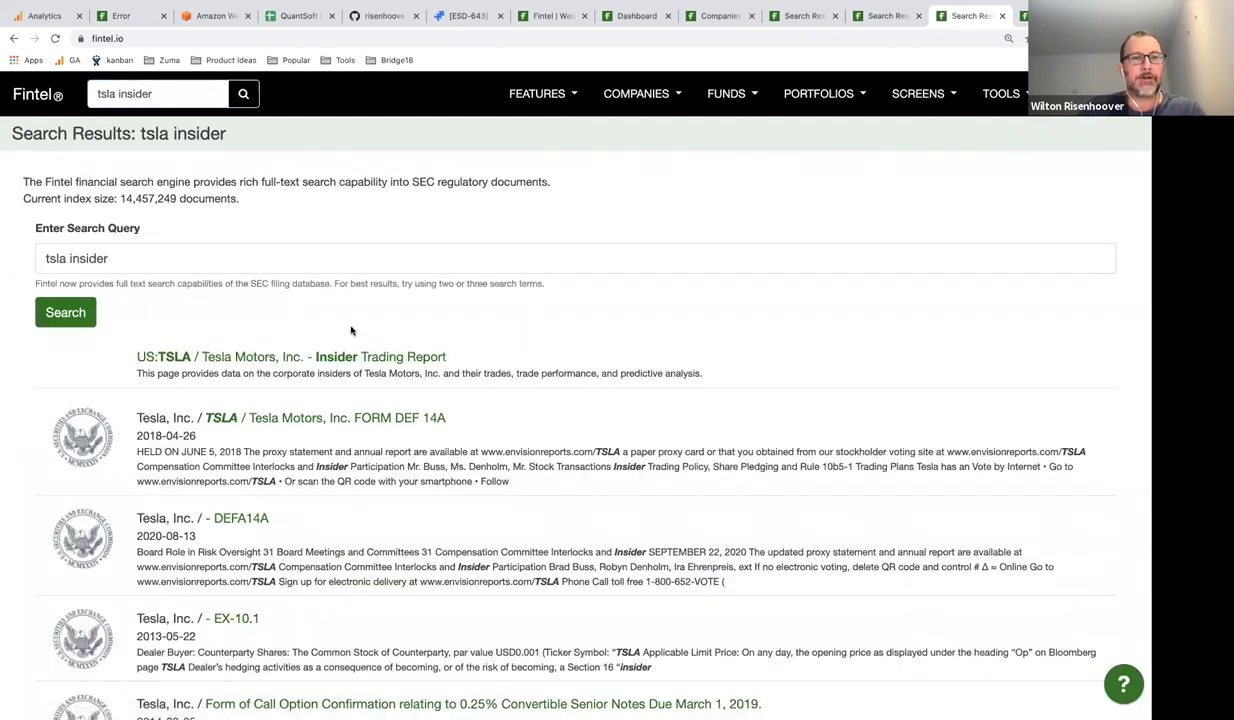
# Open Tesla's Insider Trading Report from the search results and look through its key metrics, trading chart and insider roster.
pyautogui.click(290, 358)
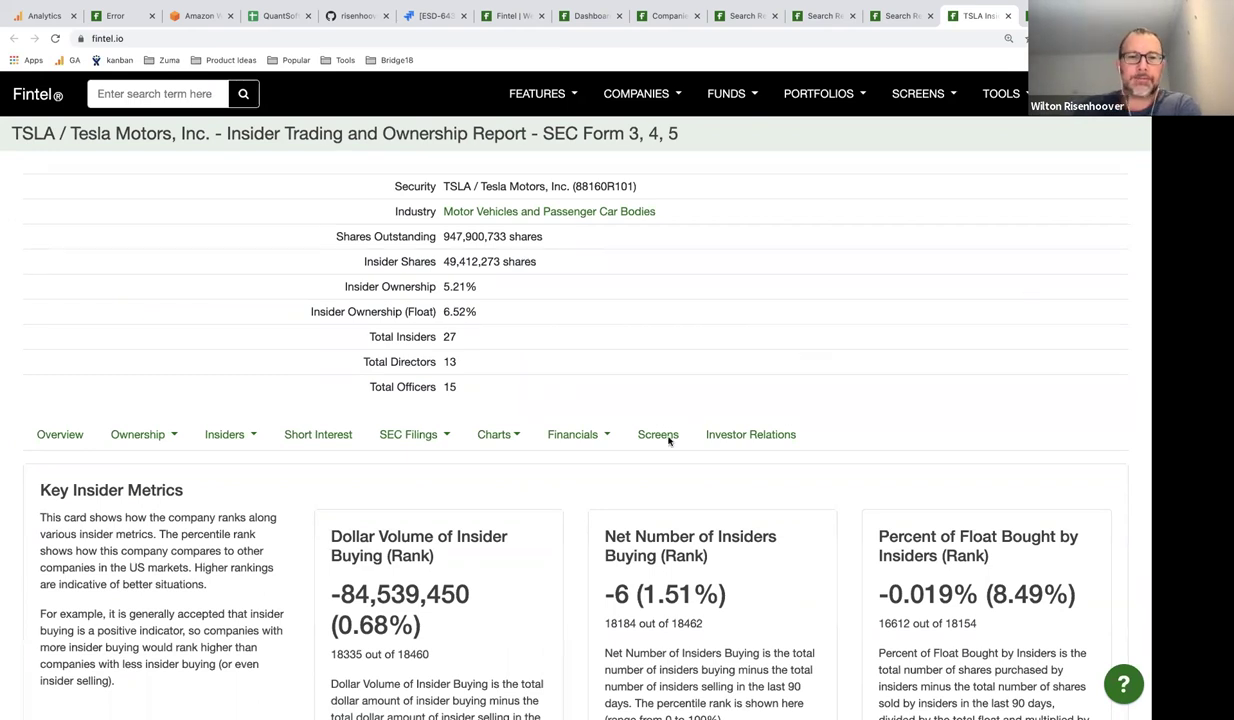
pyautogui.scroll(-6, 669, 441)
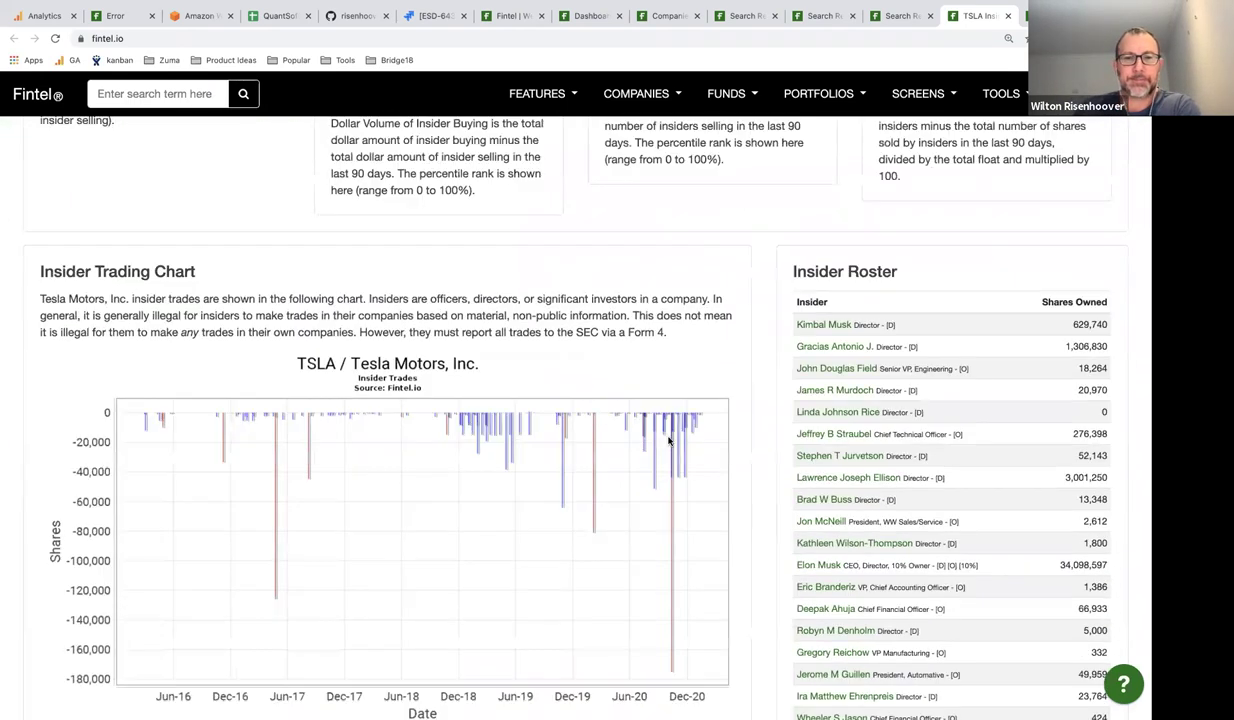
pyautogui.scroll(-2, 669, 441)
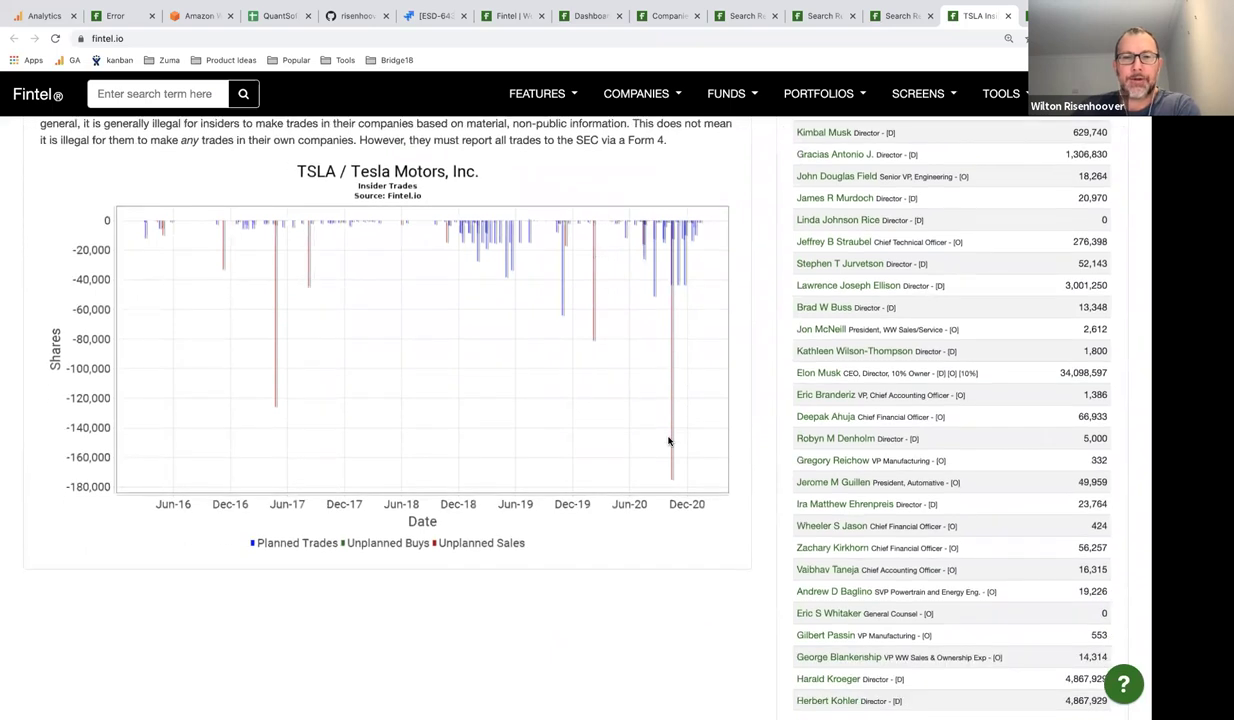
pyautogui.scroll(-10, 669, 441)
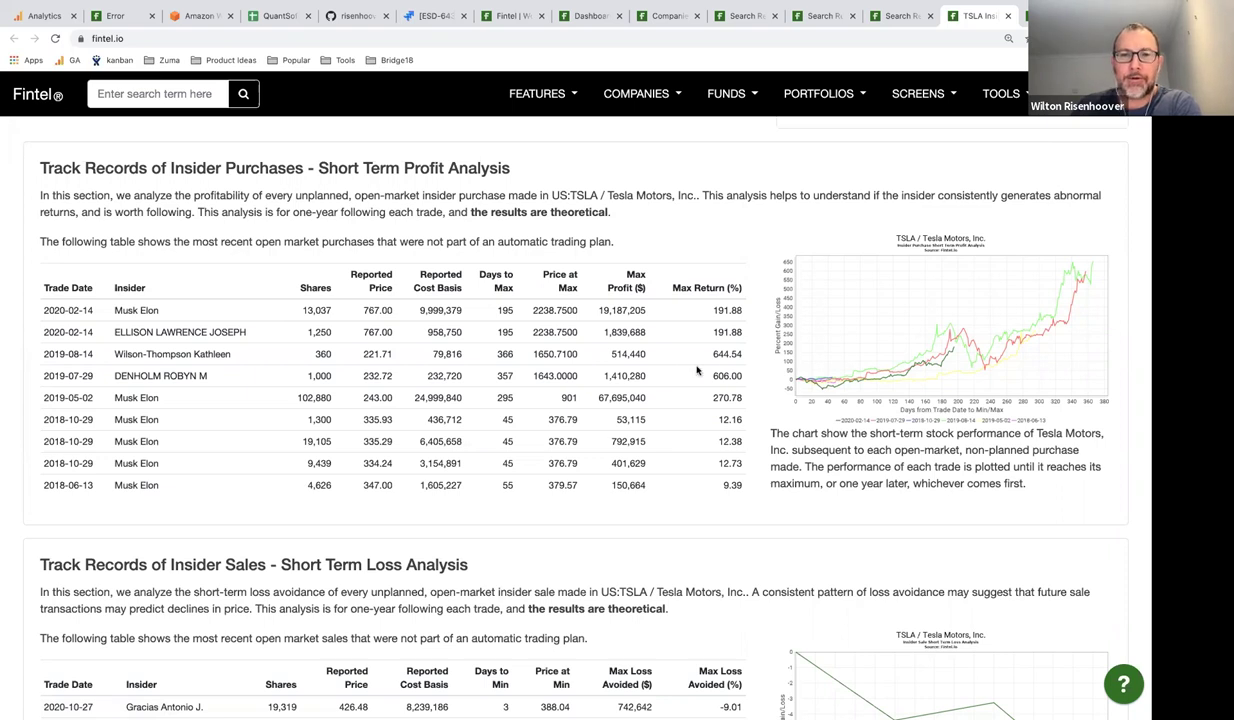
# Examine the insider purchases profit analysis, viewing its chart enlarged and highlighting the listed purchases from the first to the last row.
pyautogui.scroll(-1, 697, 370)
pyautogui.scroll(-3, 697, 370)
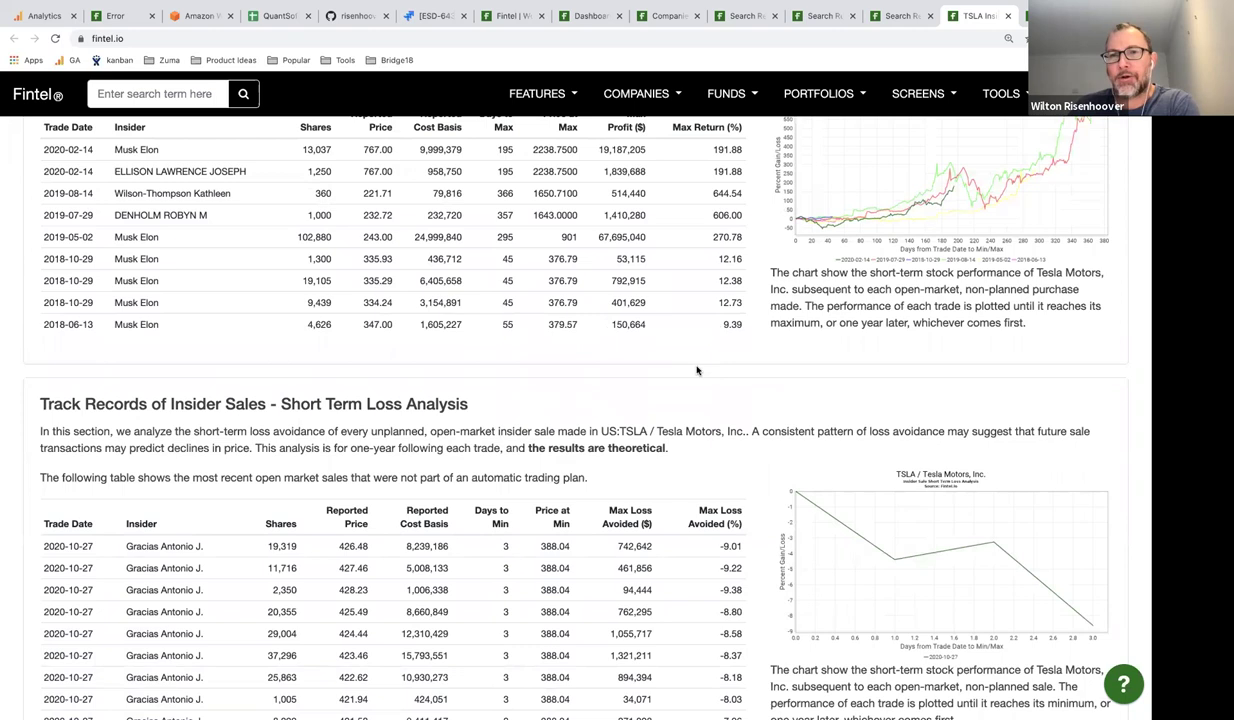
pyautogui.scroll(5, 697, 370)
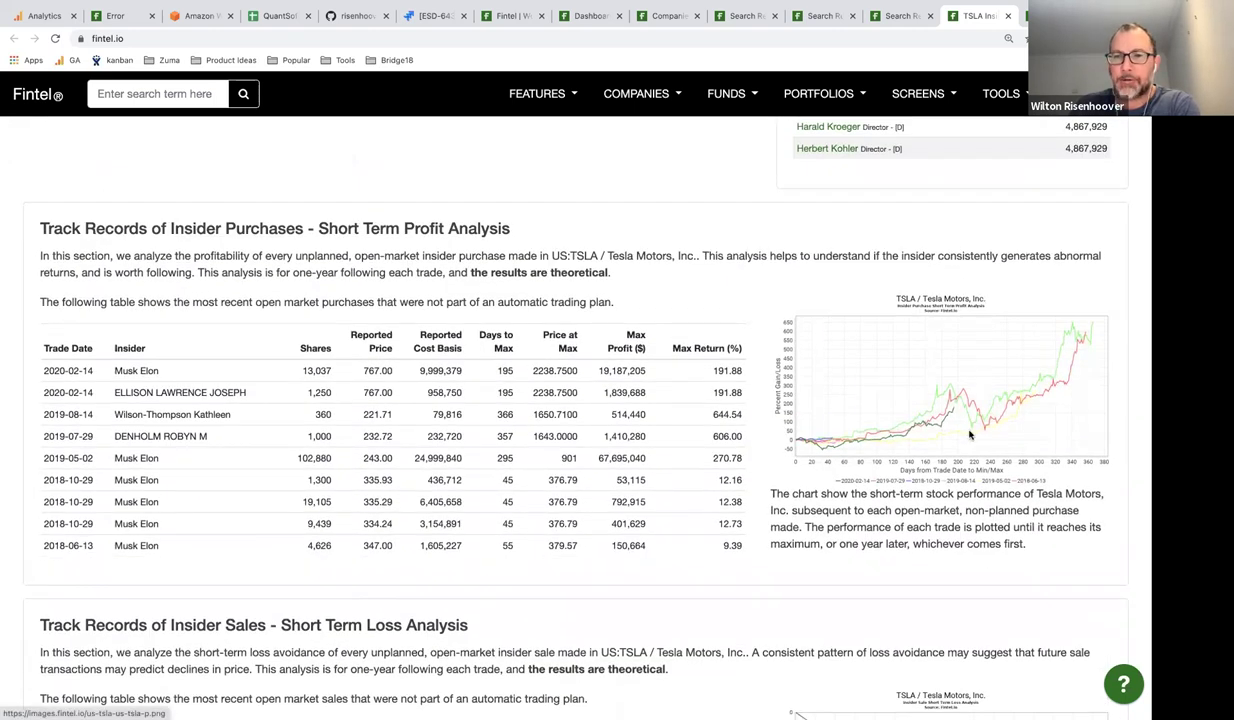
pyautogui.scroll(-1, 848, 512)
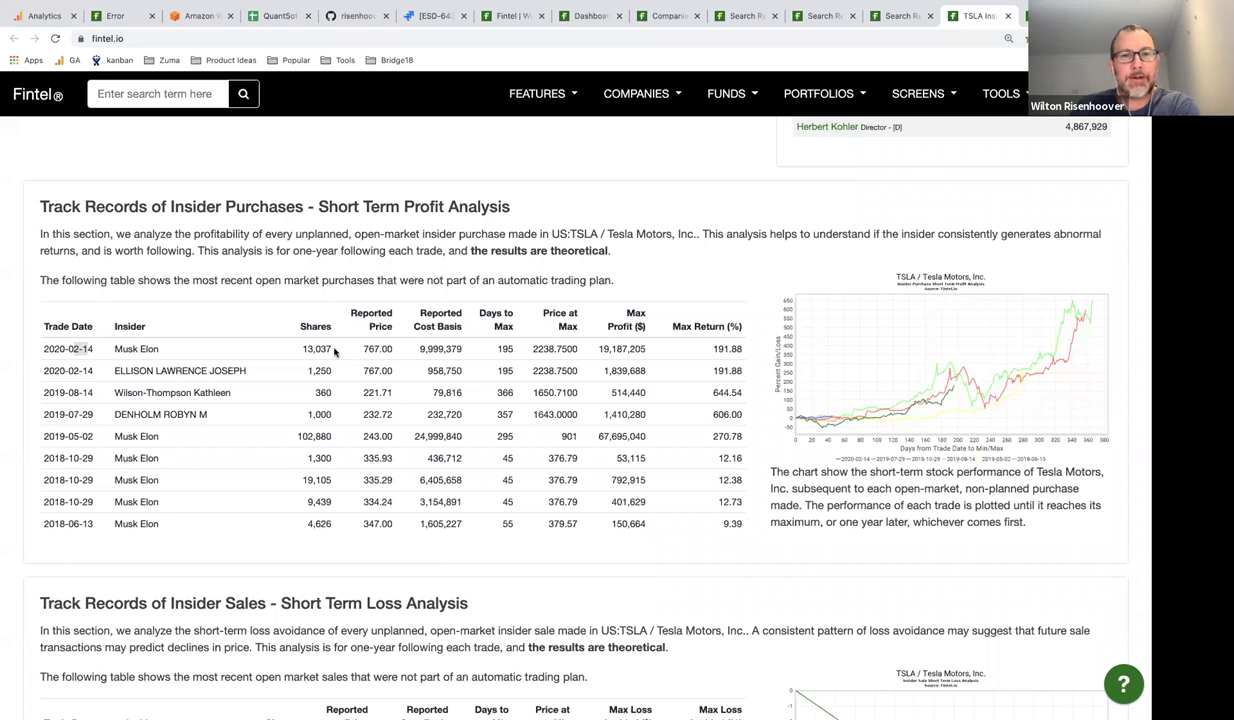
pyautogui.click(912, 389)
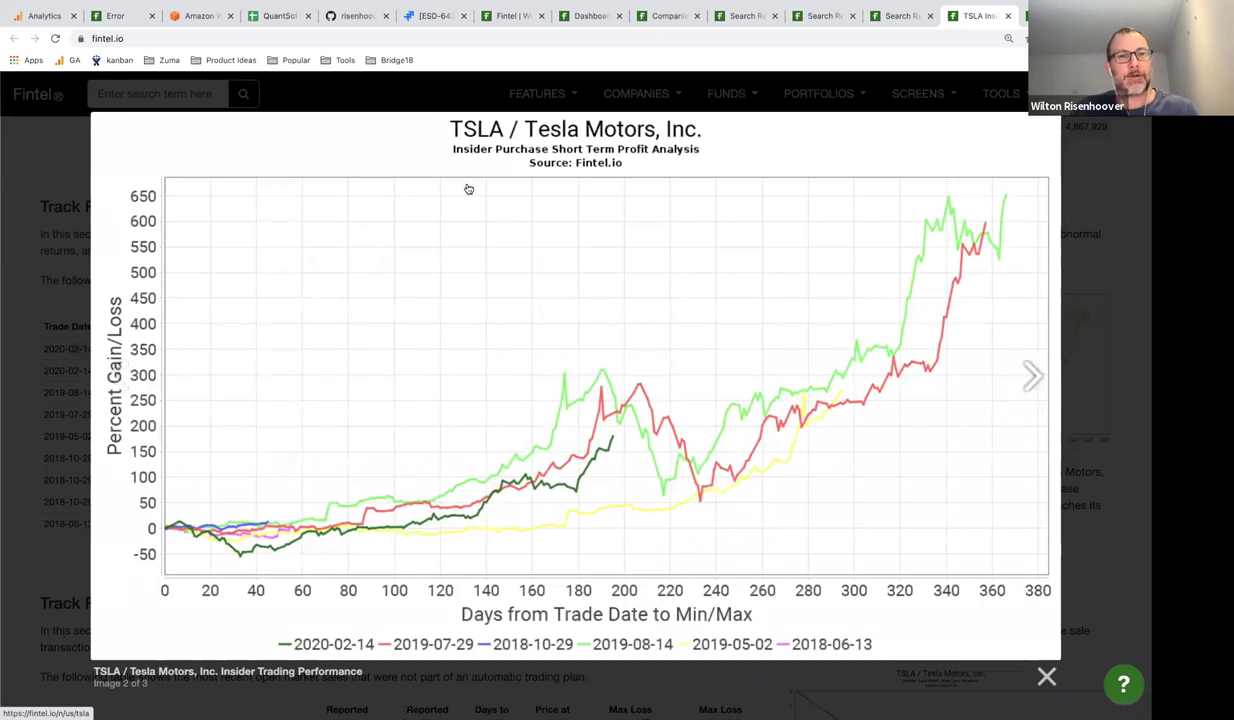
pyautogui.click(115, 345)
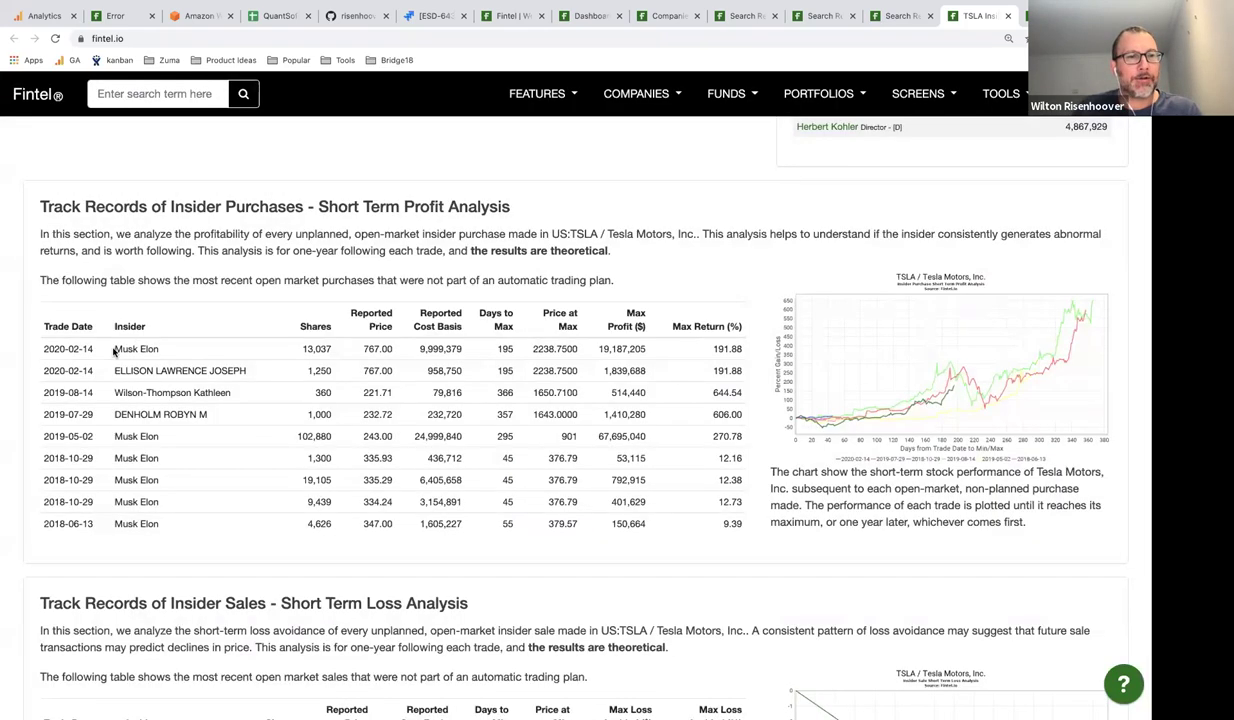
pyautogui.moveTo(125, 352); pyautogui.dragTo(172, 522)
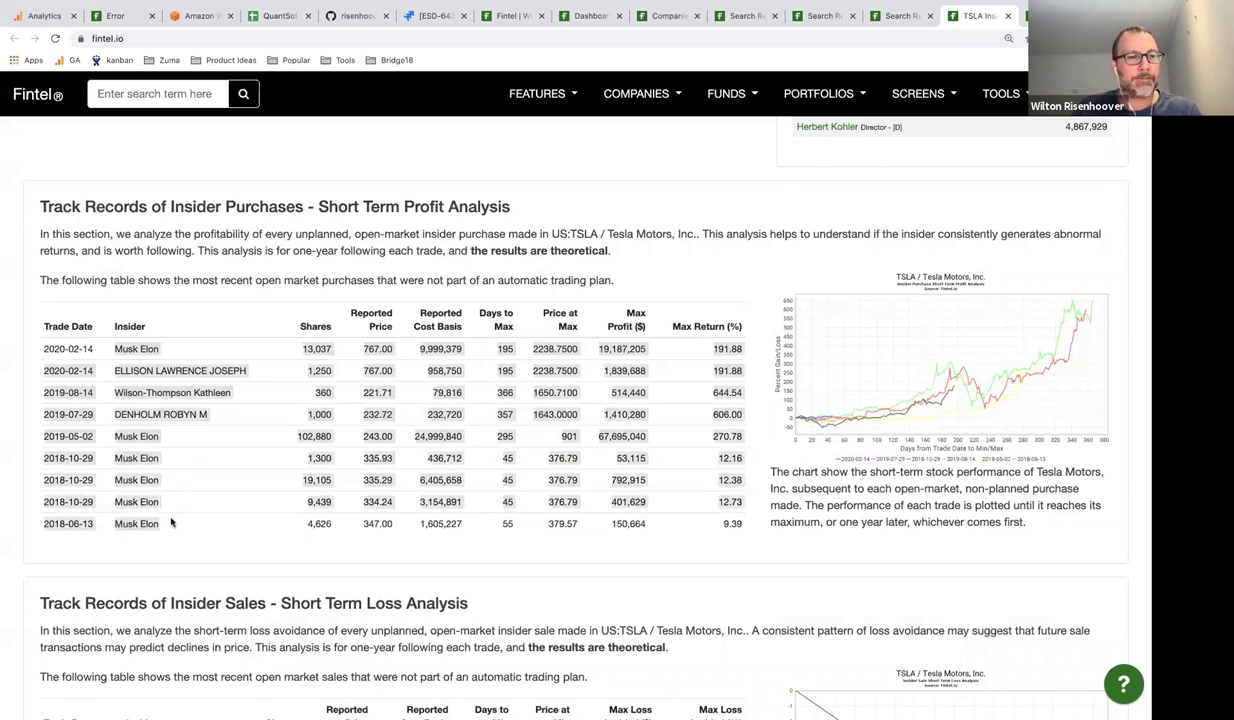
pyautogui.click(186, 470)
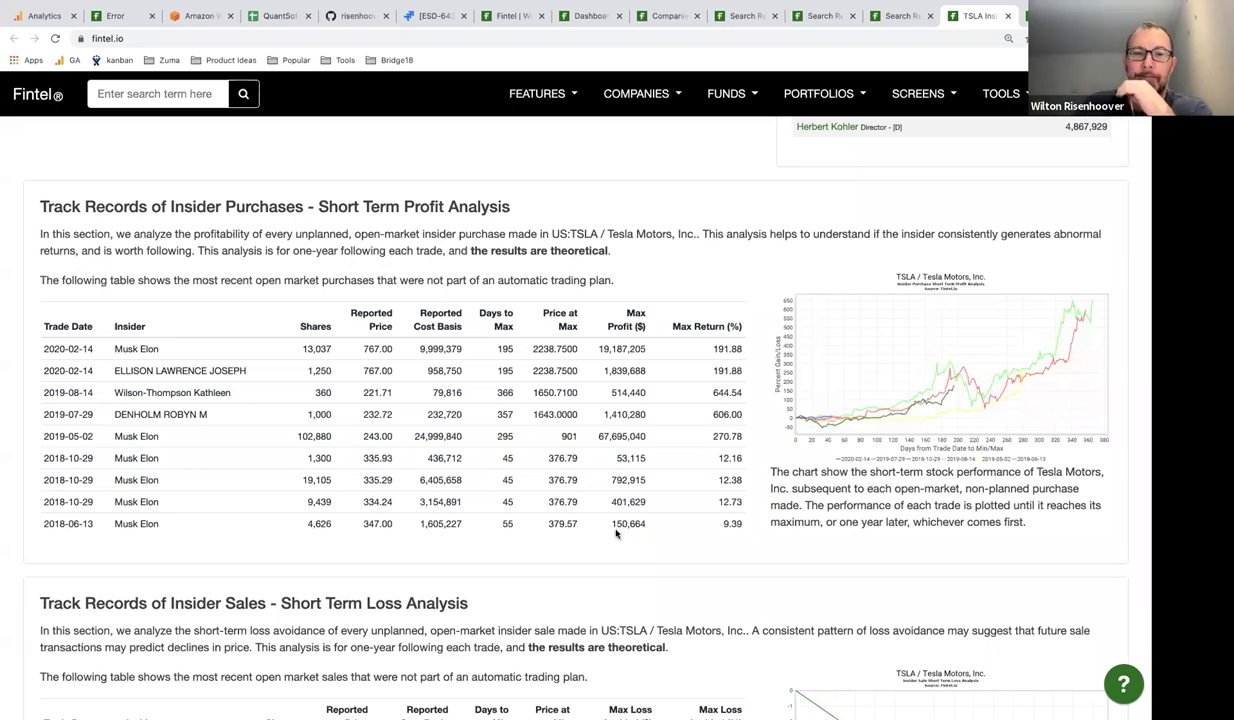
# Look through the Transaction History table, checking which insider trades are marked as 10b5-1 plan transactions.
pyautogui.scroll(-9, 615, 533)
pyautogui.scroll(2, 615, 533)
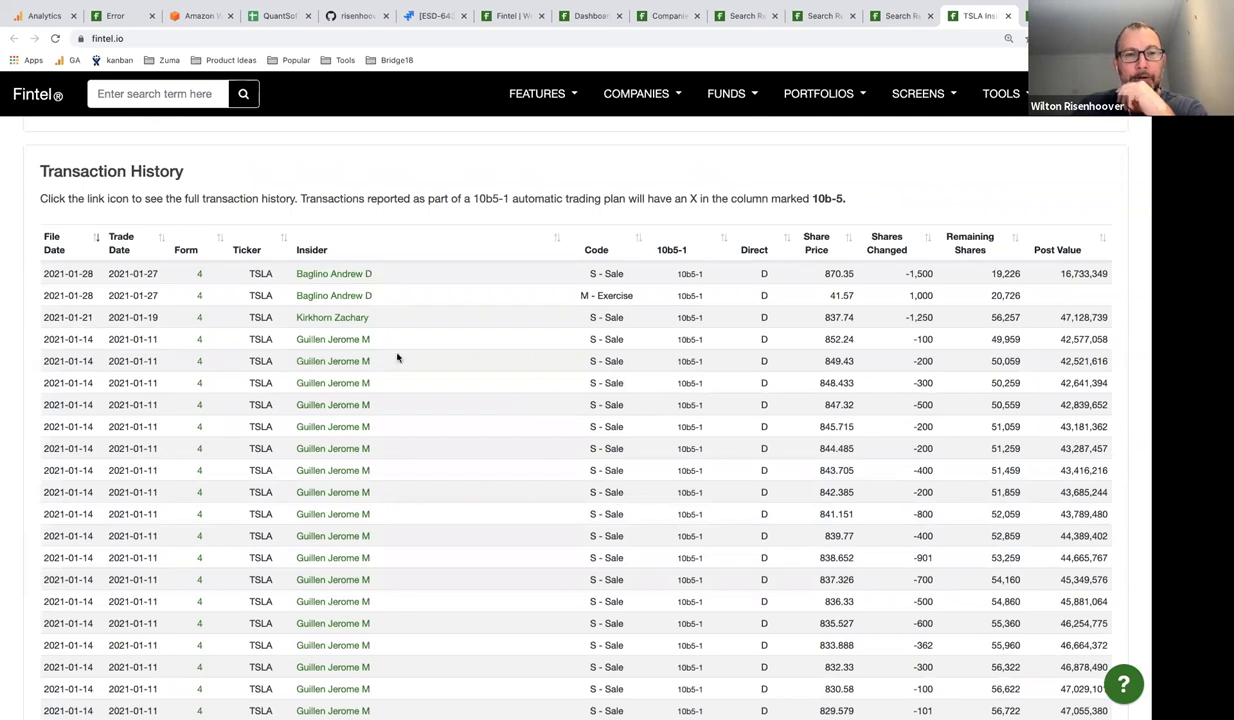
pyautogui.scroll(-1, 401, 456)
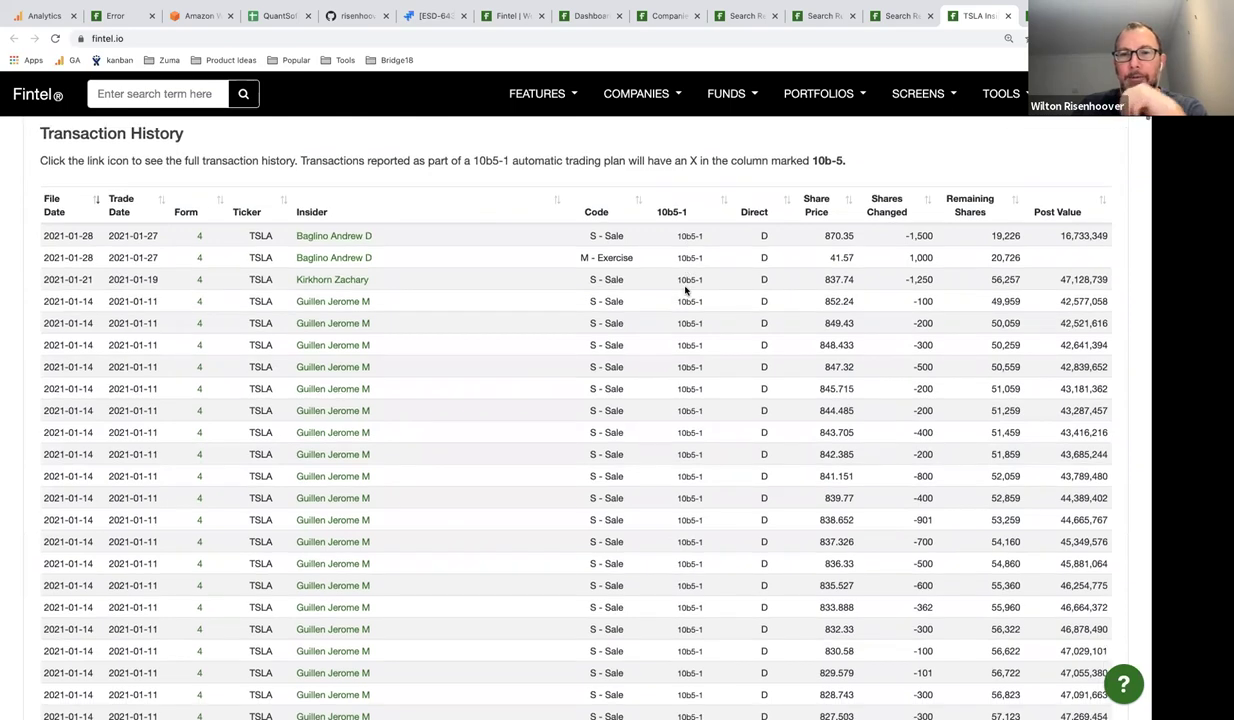
pyautogui.scroll(-5, 686, 290)
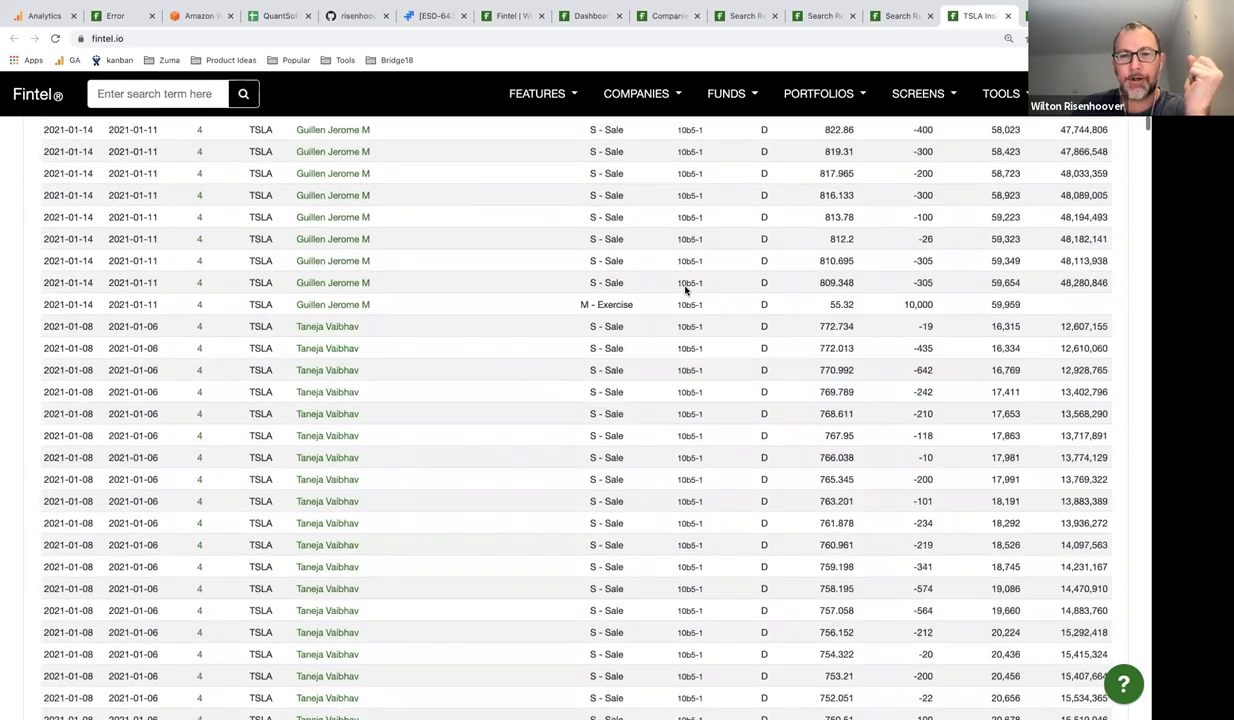
pyautogui.scroll(-3, 686, 290)
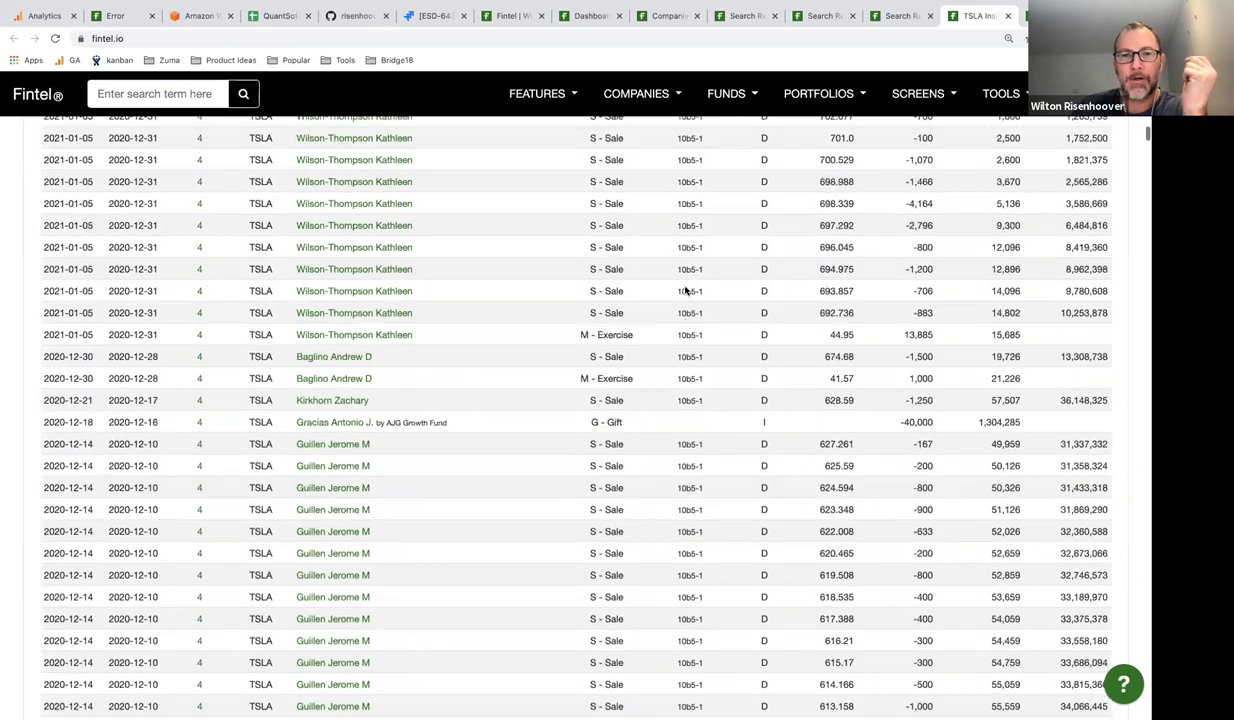
pyautogui.scroll(-5, 686, 290)
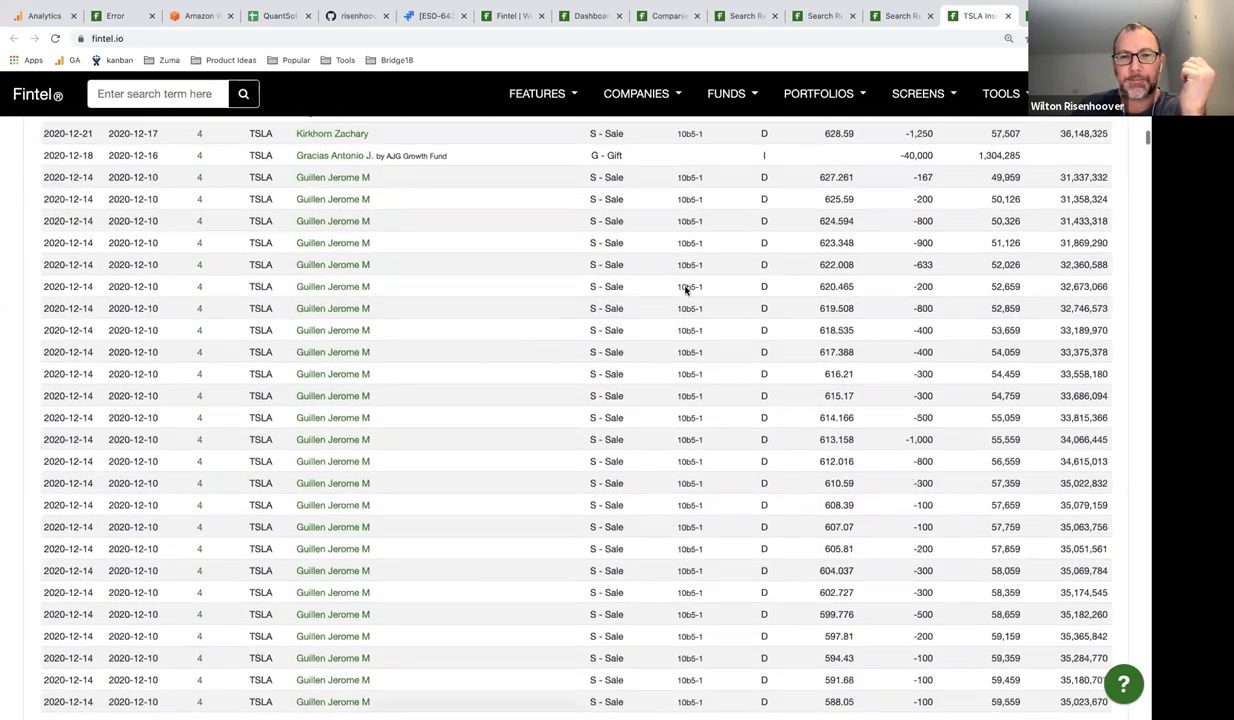
pyautogui.scroll(-3, 686, 290)
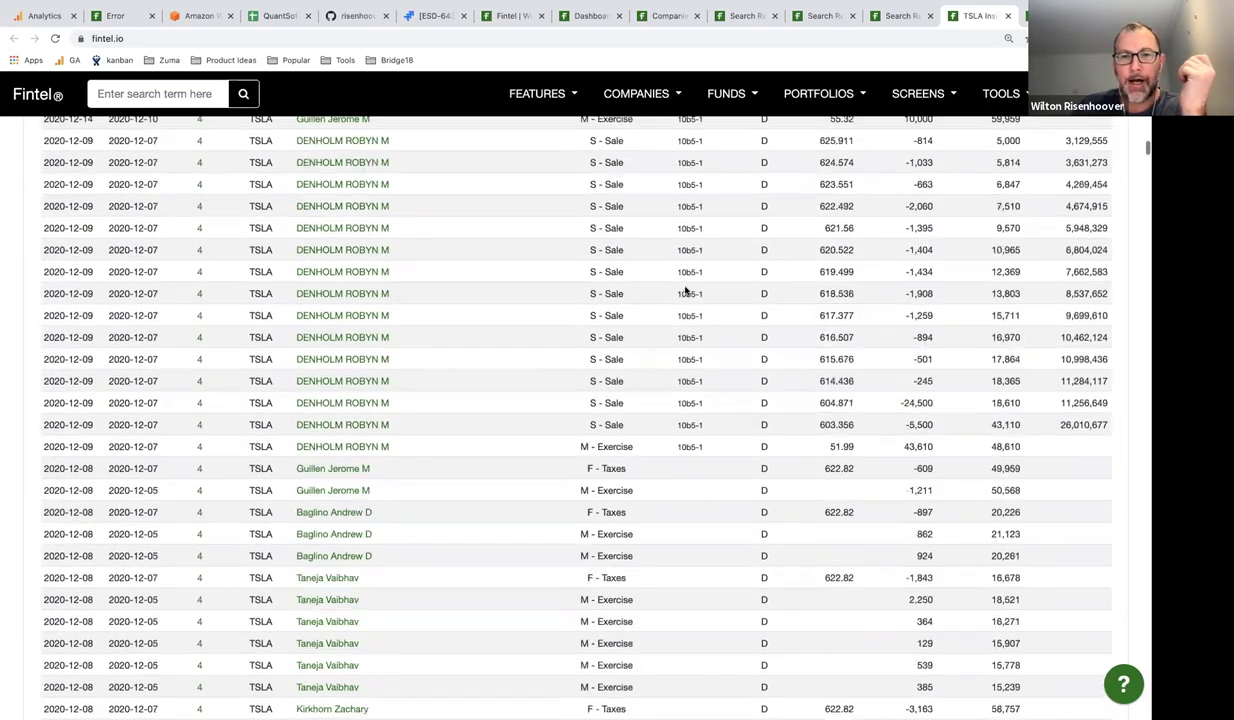
pyautogui.scroll(-5, 677, 447)
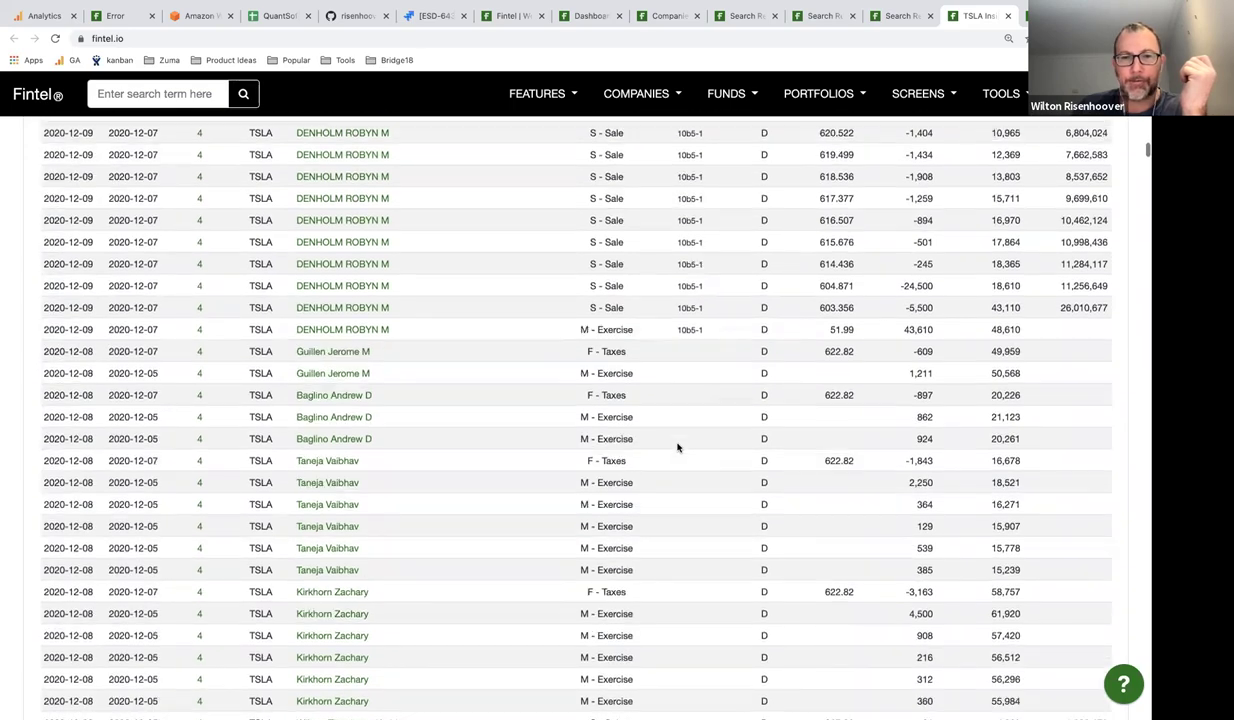
pyautogui.scroll(-5, 677, 447)
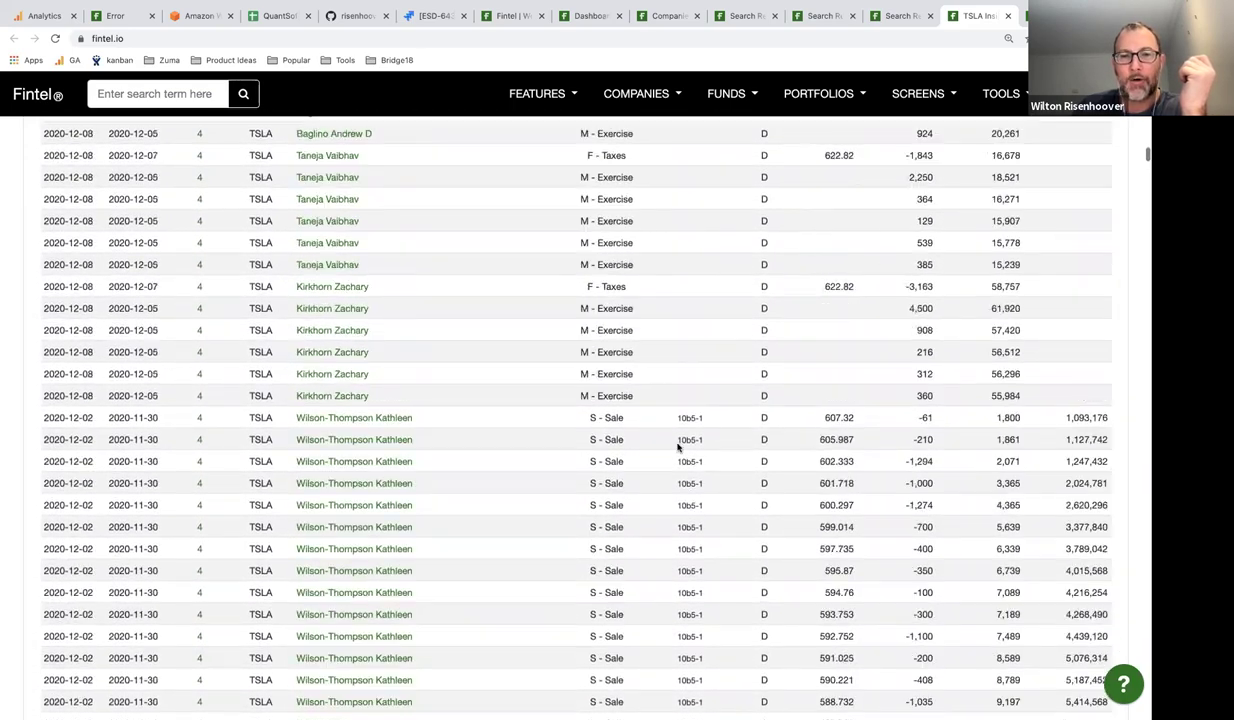
# Return to the track record tables and highlight the unplanned insider purchases and the unplanned insider sales.
pyautogui.scroll(20, 677, 447)
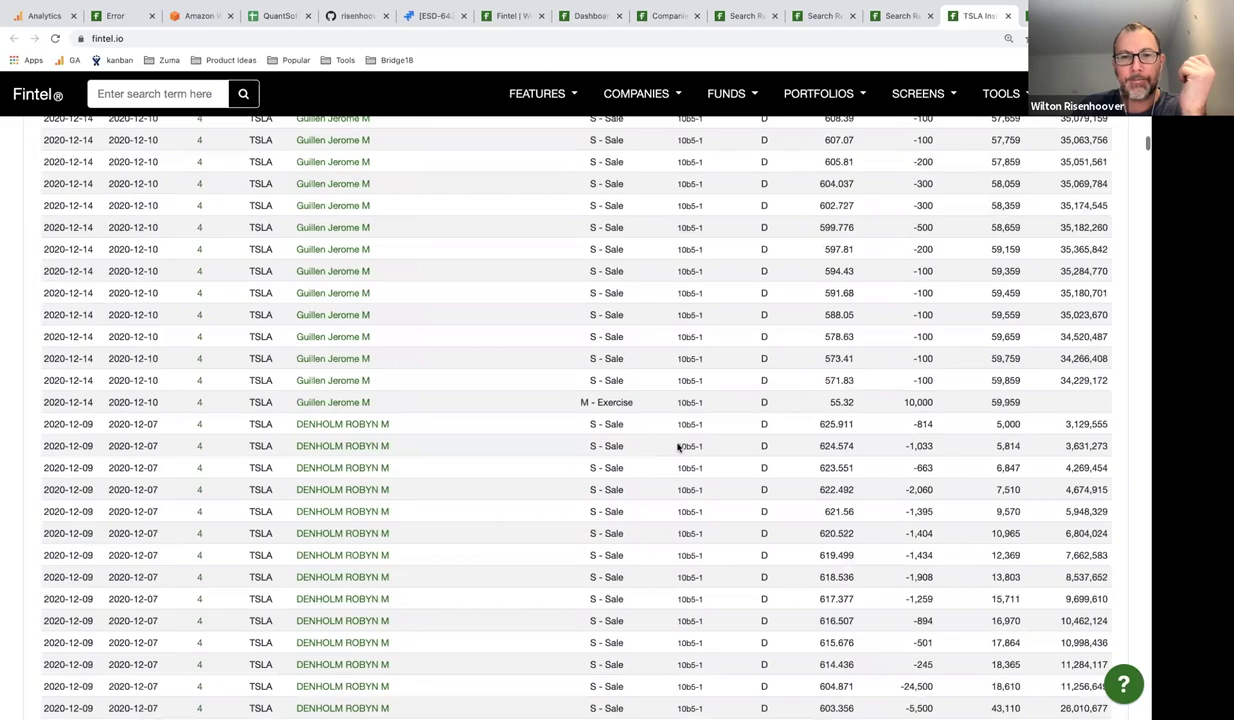
pyautogui.scroll(5, 677, 447)
pyautogui.scroll(-4, 677, 447)
pyautogui.scroll(1, 677, 447)
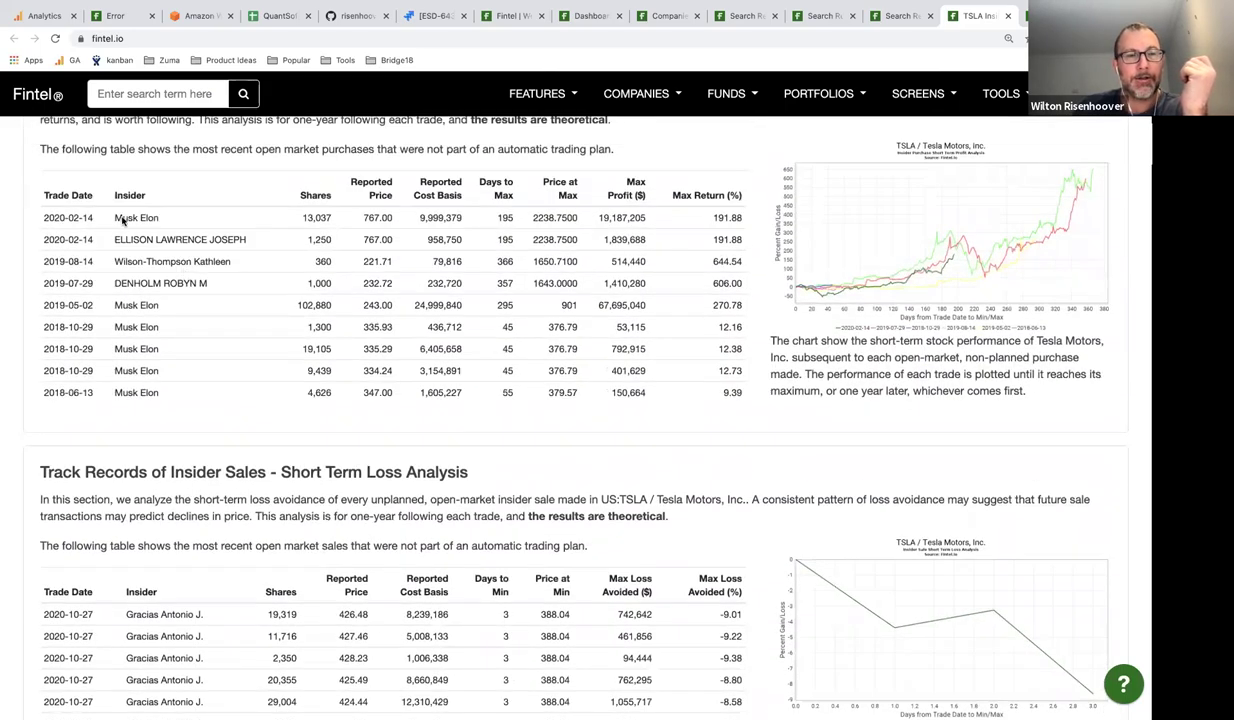
pyautogui.moveTo(42, 217); pyautogui.dragTo(117, 395)
pyautogui.click(183, 333)
pyautogui.scroll(-5, 183, 333)
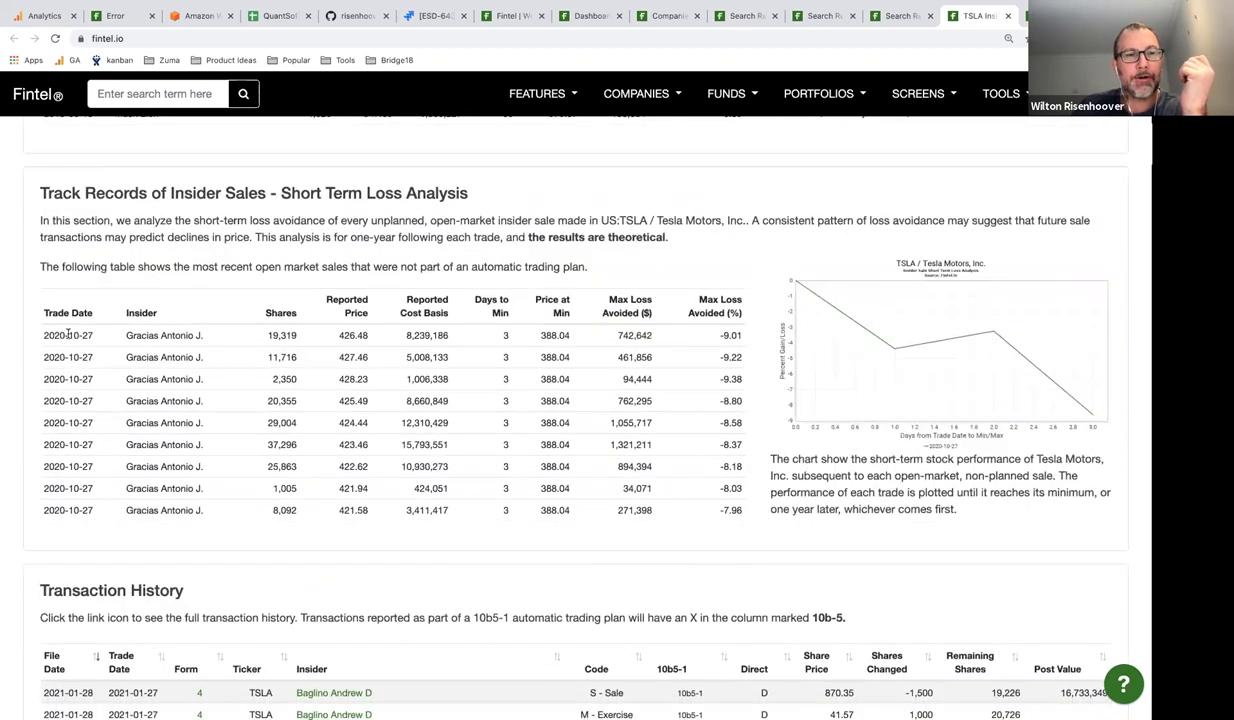
pyautogui.moveTo(65, 341); pyautogui.dragTo(262, 435)
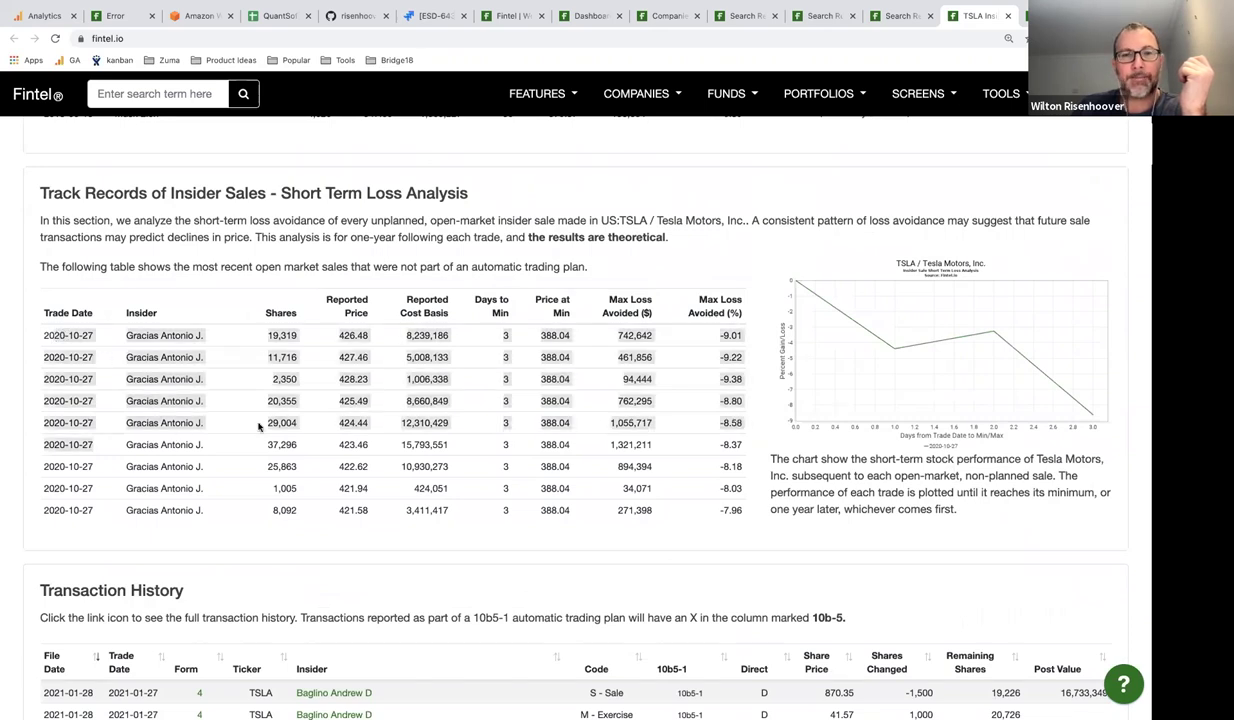
# Go back to the insider purchases analysis, view its short-term profit chart enlarged and close it.
pyautogui.scroll(3, 258, 427)
pyautogui.scroll(5, 258, 427)
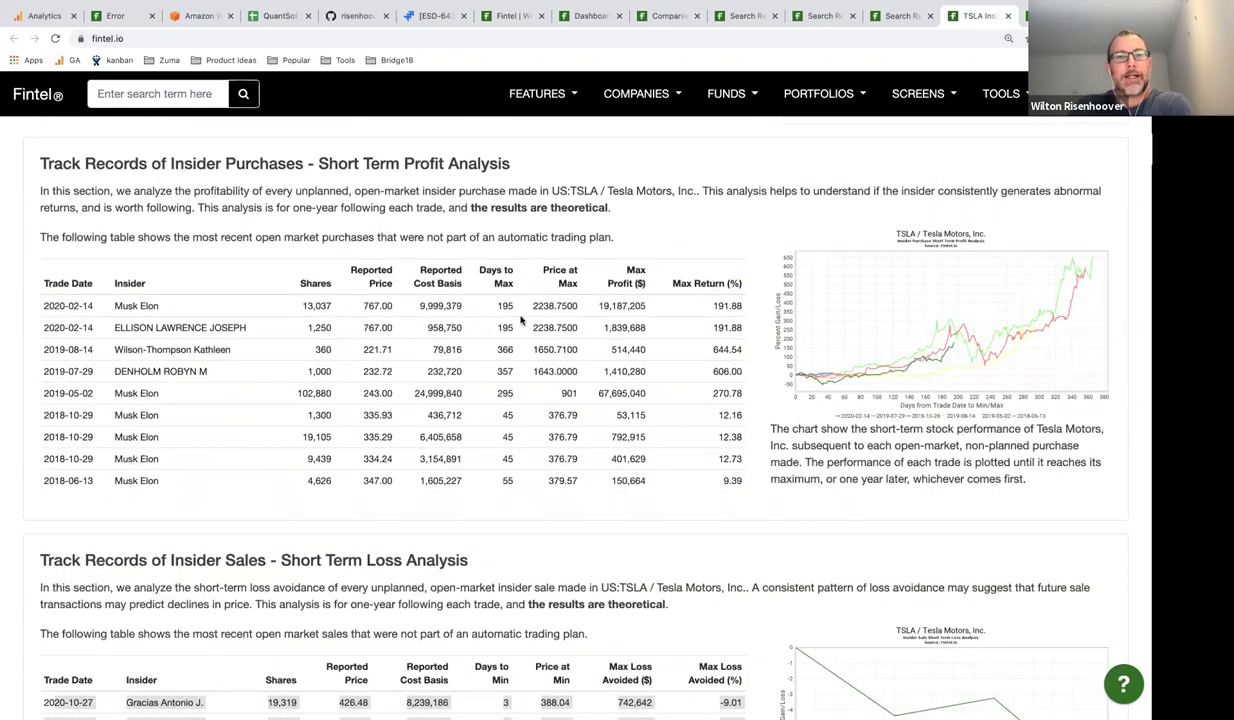
pyautogui.click(852, 317)
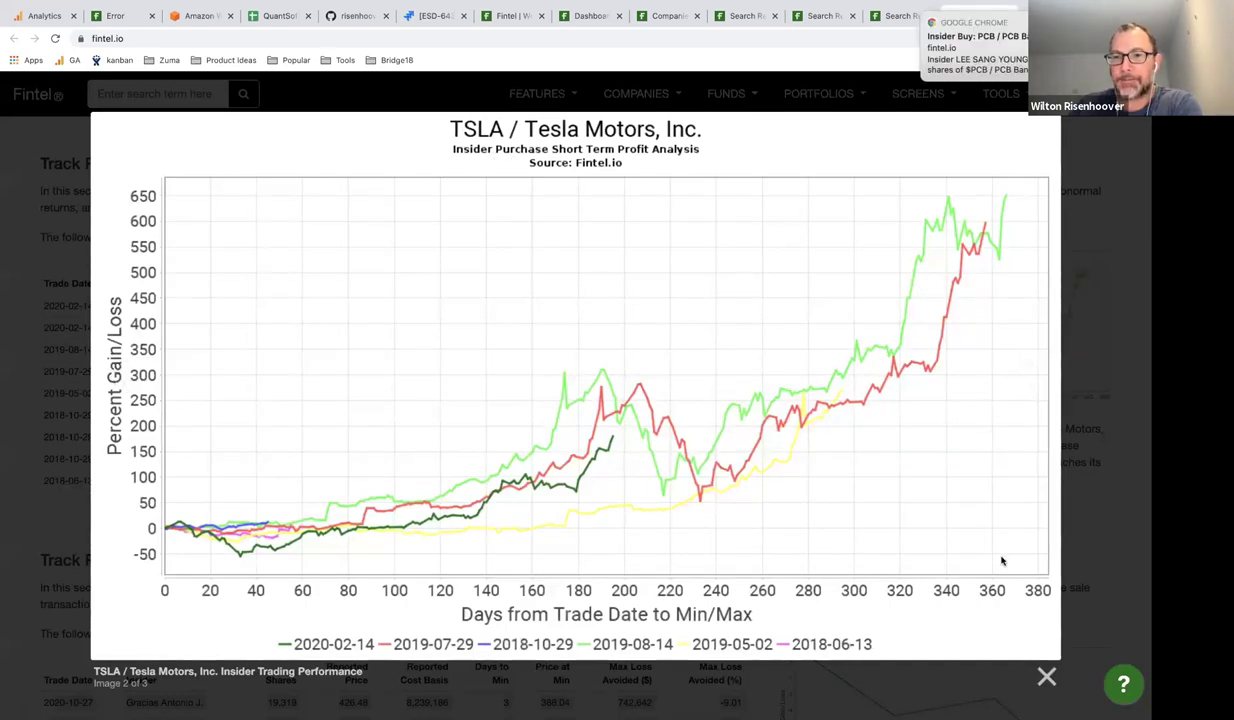
pyautogui.press('Escape')
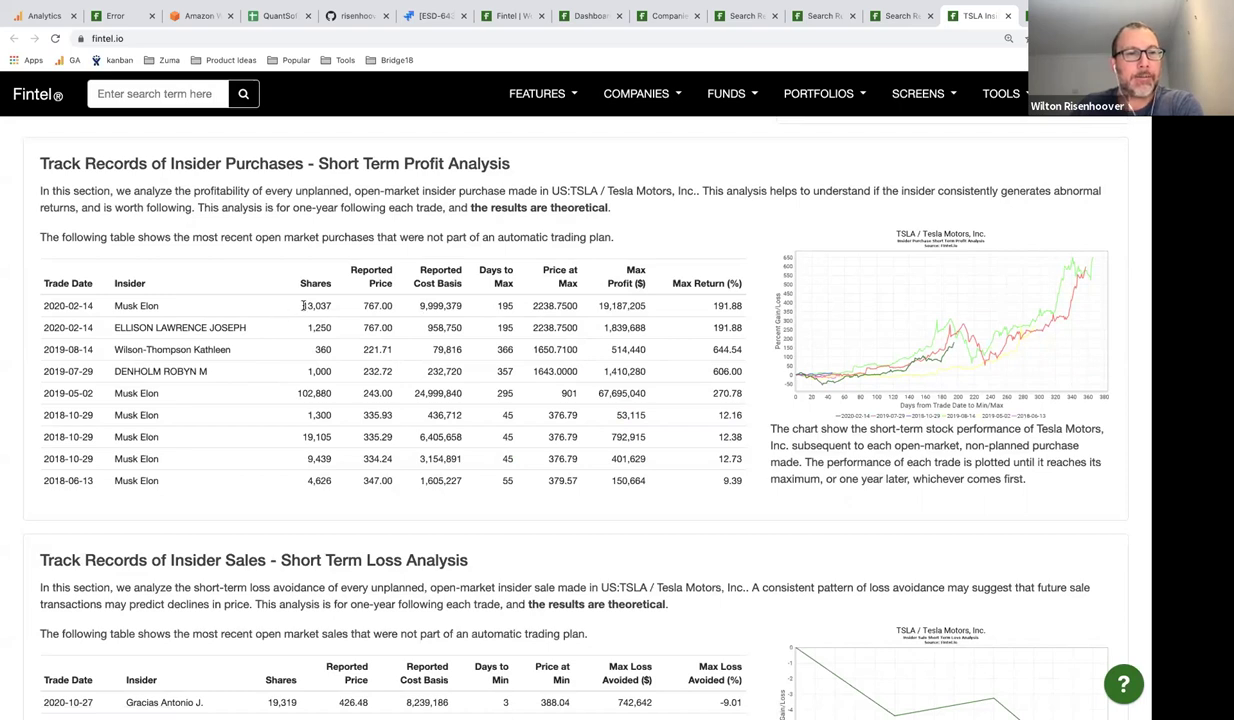
# Highlight the newest insider purchase's shares, reported price, cost basis, price at max and max return one after another.
pyautogui.moveTo(302, 305); pyautogui.dragTo(336, 312)
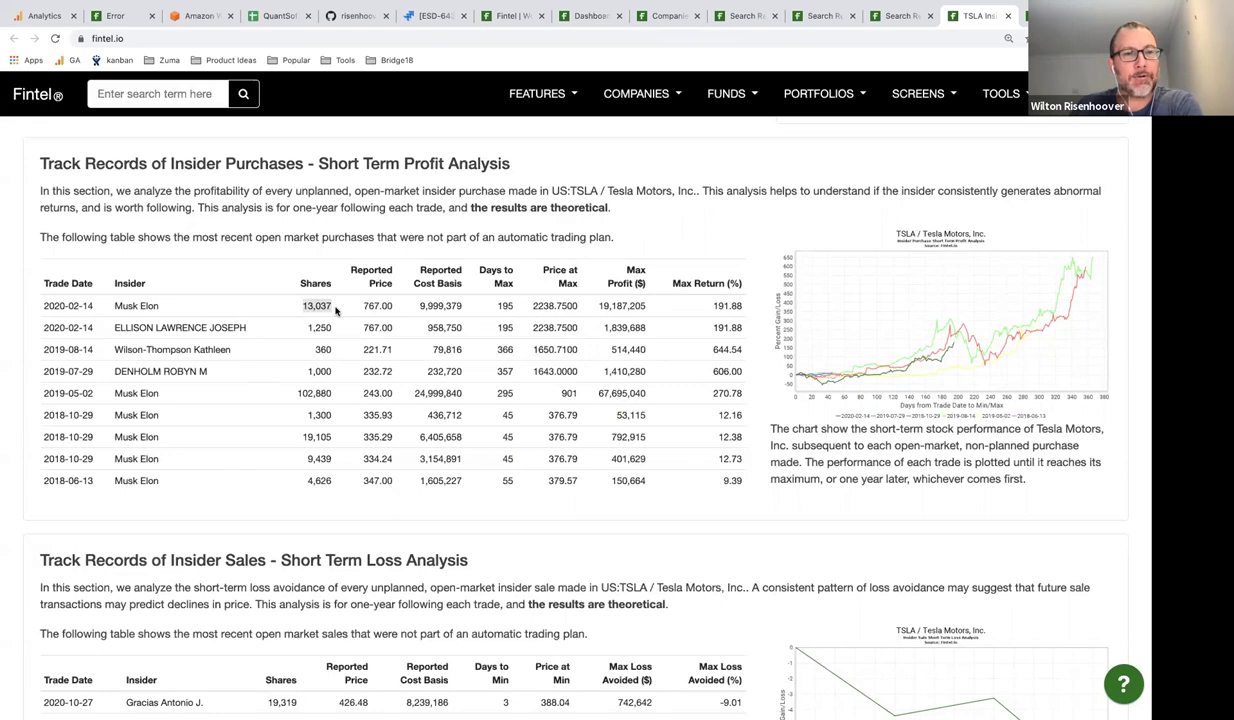
pyautogui.moveTo(363, 306); pyautogui.dragTo(389, 306)
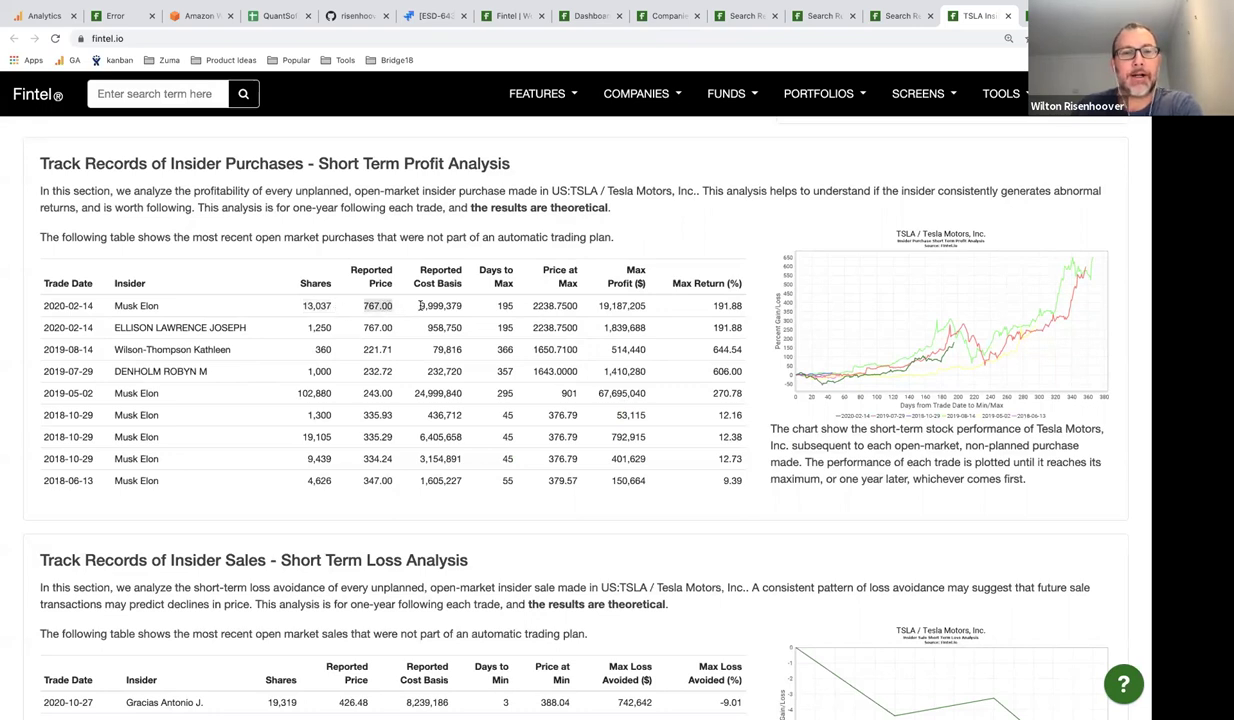
pyautogui.moveTo(421, 306); pyautogui.dragTo(463, 309)
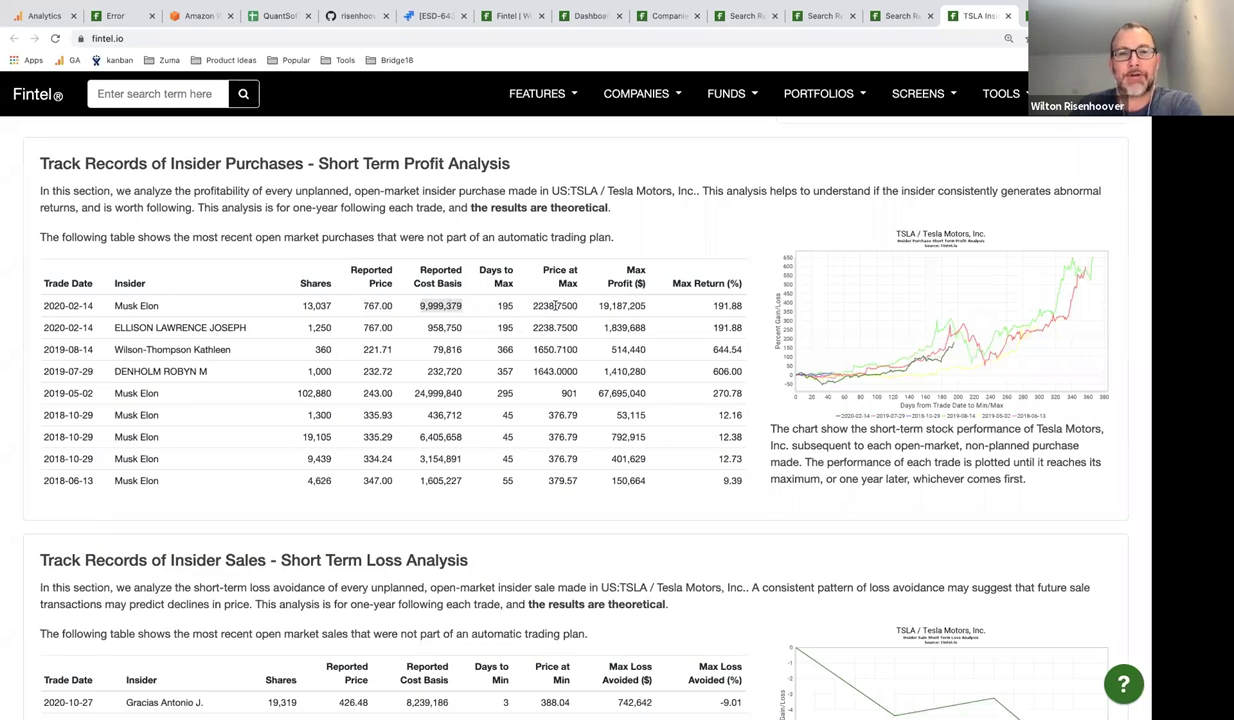
pyautogui.doubleClick(534, 306)
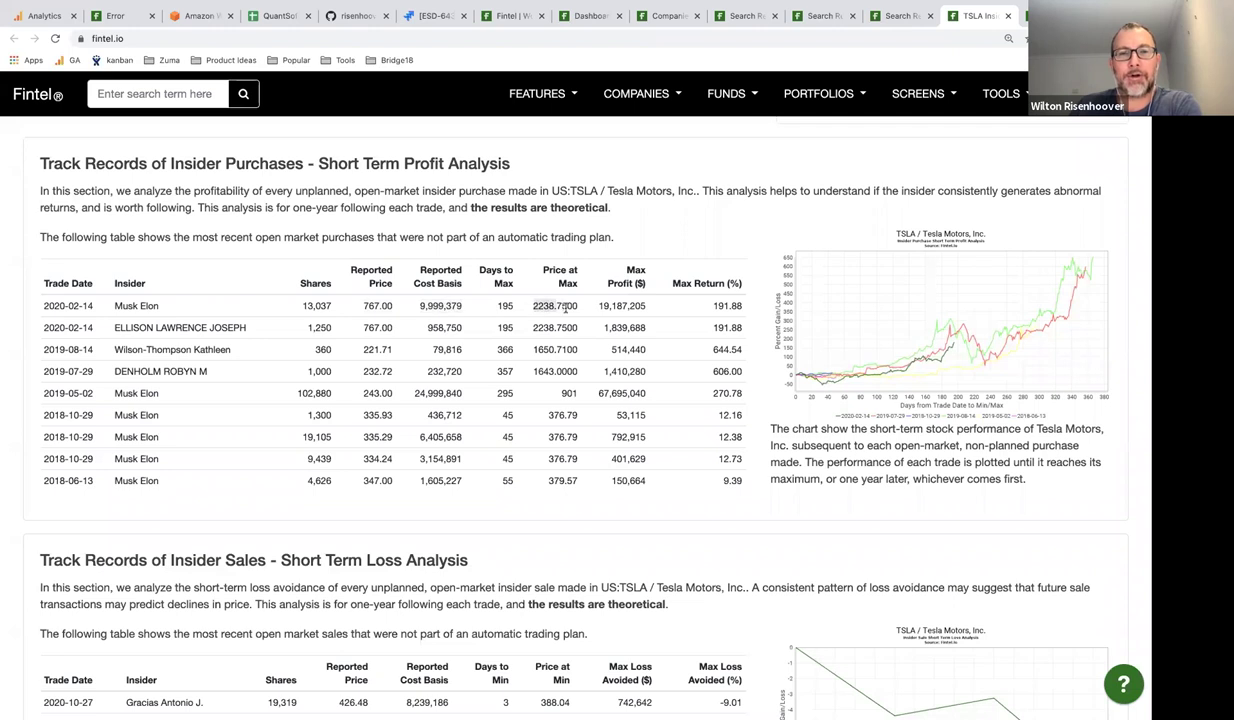
pyautogui.doubleClick(736, 304)
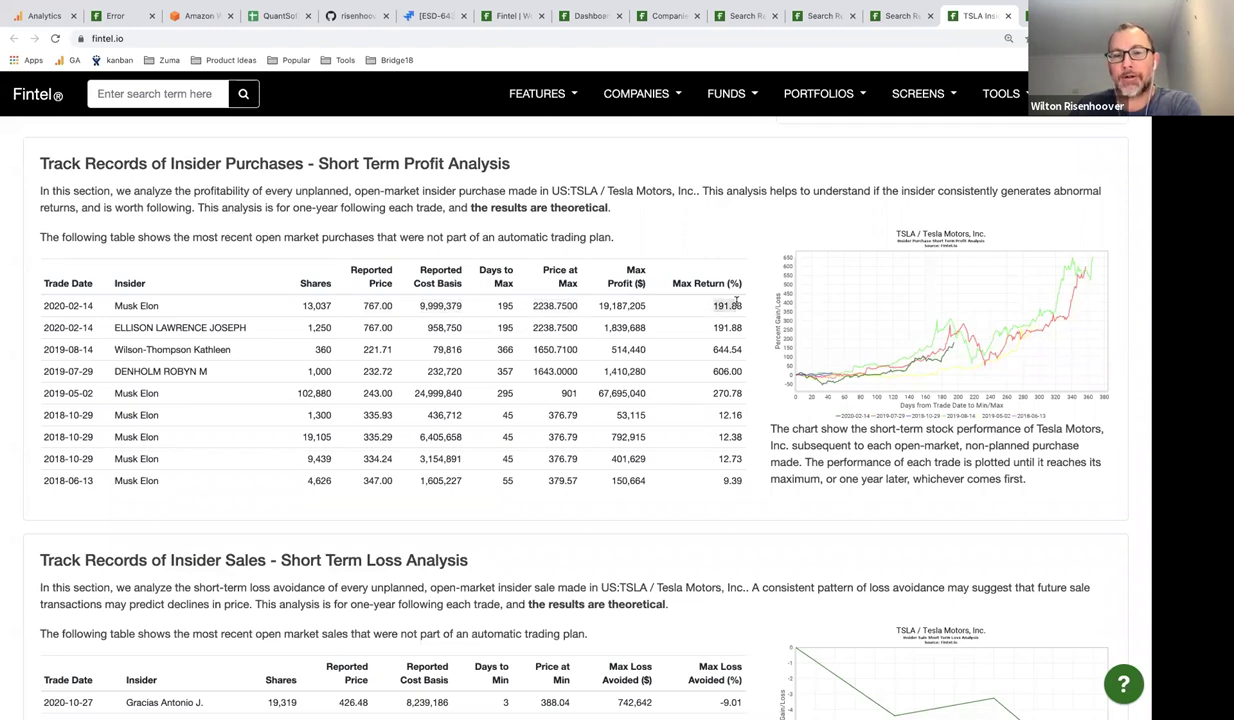
# Review the remaining purchase returns and continue to the insider sales short-term loss analysis.
pyautogui.scroll(-1, 736, 302)
pyautogui.scroll(-2, 736, 301)
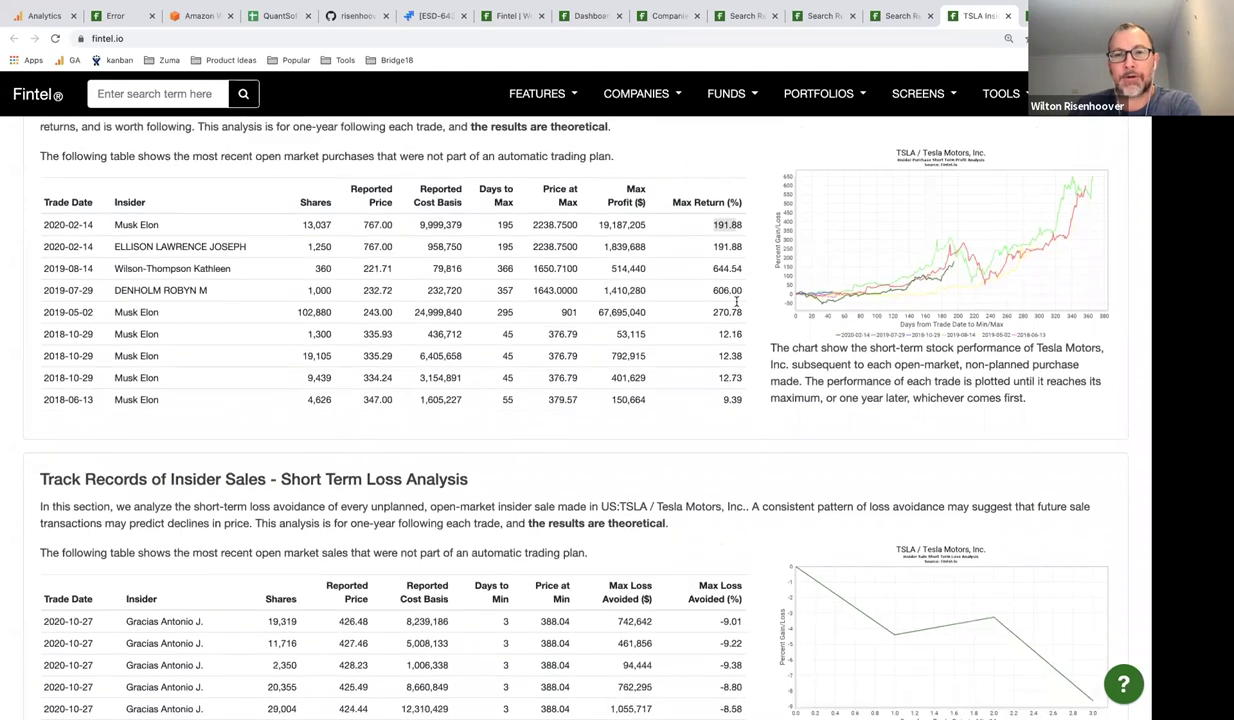
pyautogui.click(724, 240)
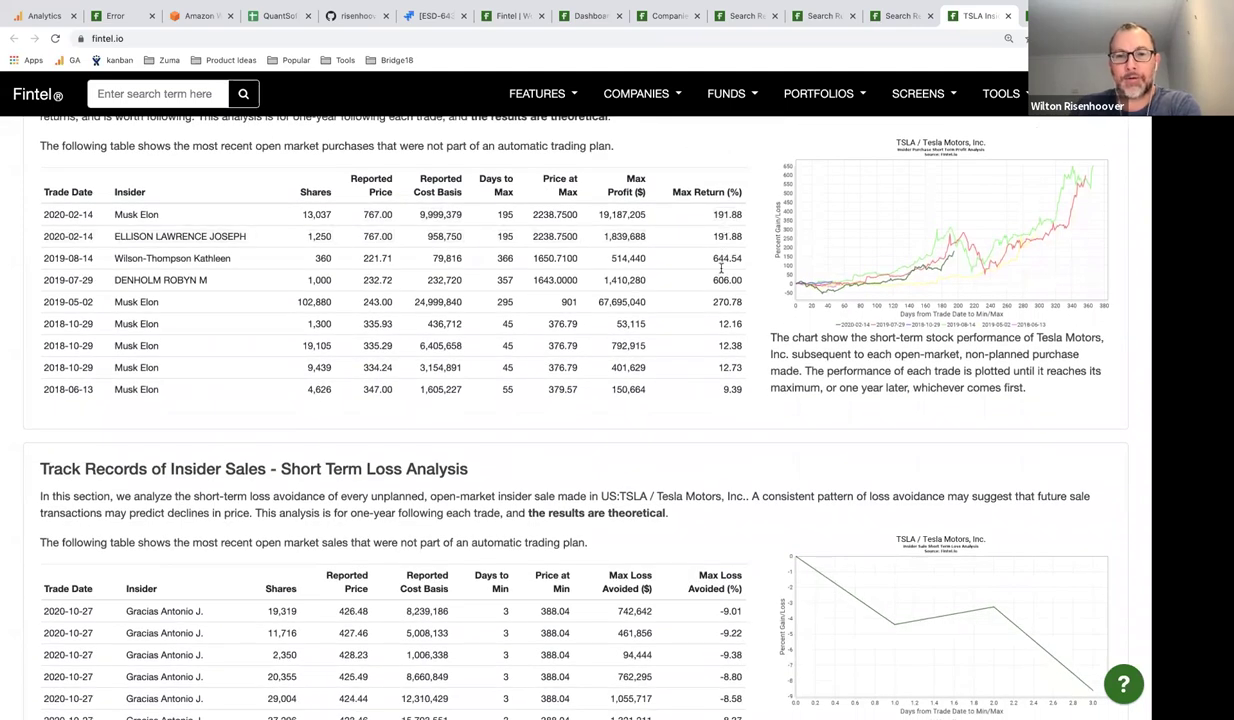
pyautogui.scroll(-10, 717, 310)
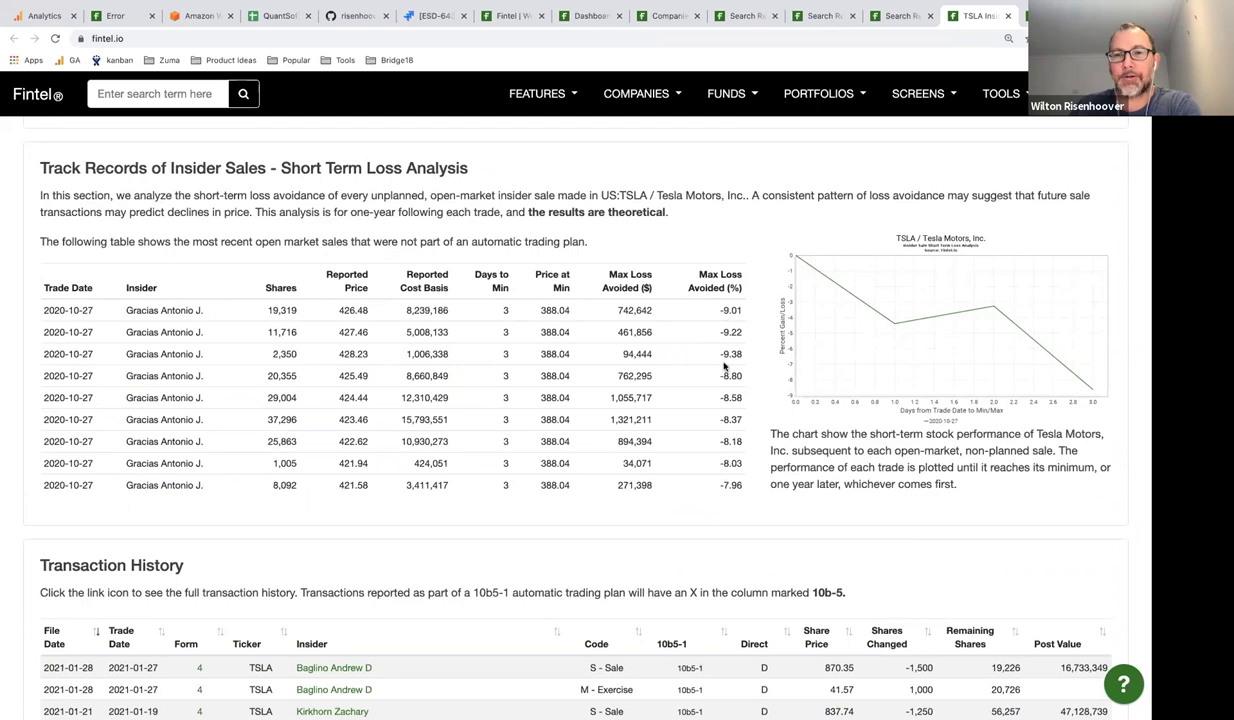
pyautogui.scroll(-1, 730, 380)
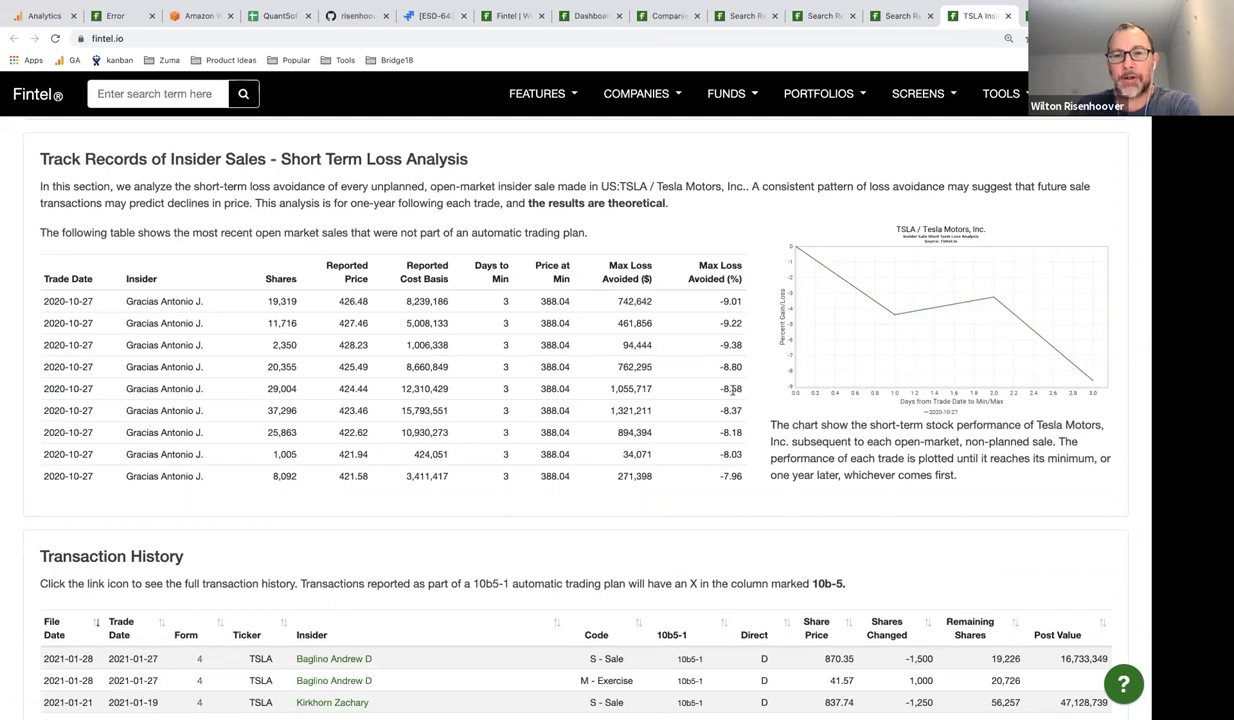
# Change the ticker in the page address from Tesla to BB and load BlackBerry's insider trading report.
pyautogui.scroll(-3, 733, 390)
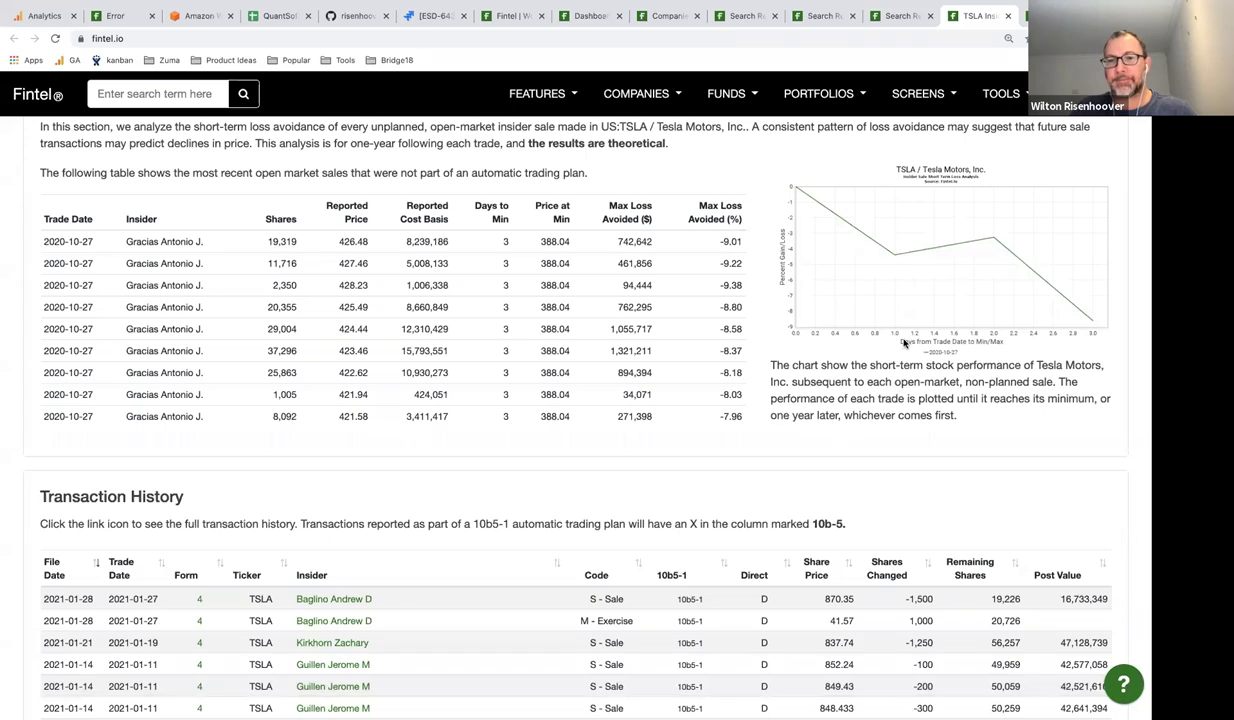
pyautogui.click(462, 40)
pyautogui.click(462, 40)
pyautogui.press('BackSpace')
pyautogui.press('BackSpace')
pyautogui.press('BackSpace')
pyautogui.press('BackSpace')
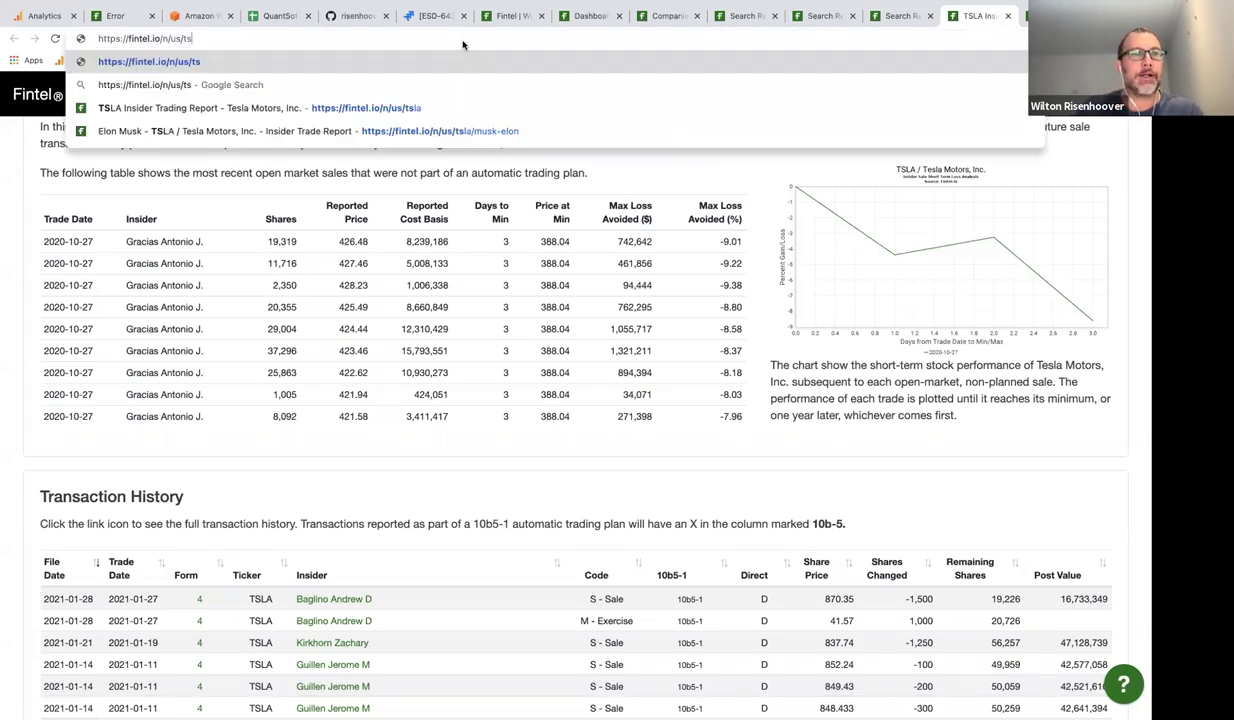
pyautogui.write('am')
pyautogui.press('BackSpace')
pyautogui.press('BackSpace')
pyautogui.press('BackSpace')
pyautogui.press('BackSpace')
pyautogui.press('BackSpace')
pyautogui.press('BackSpace')
pyautogui.press('BackSpace')
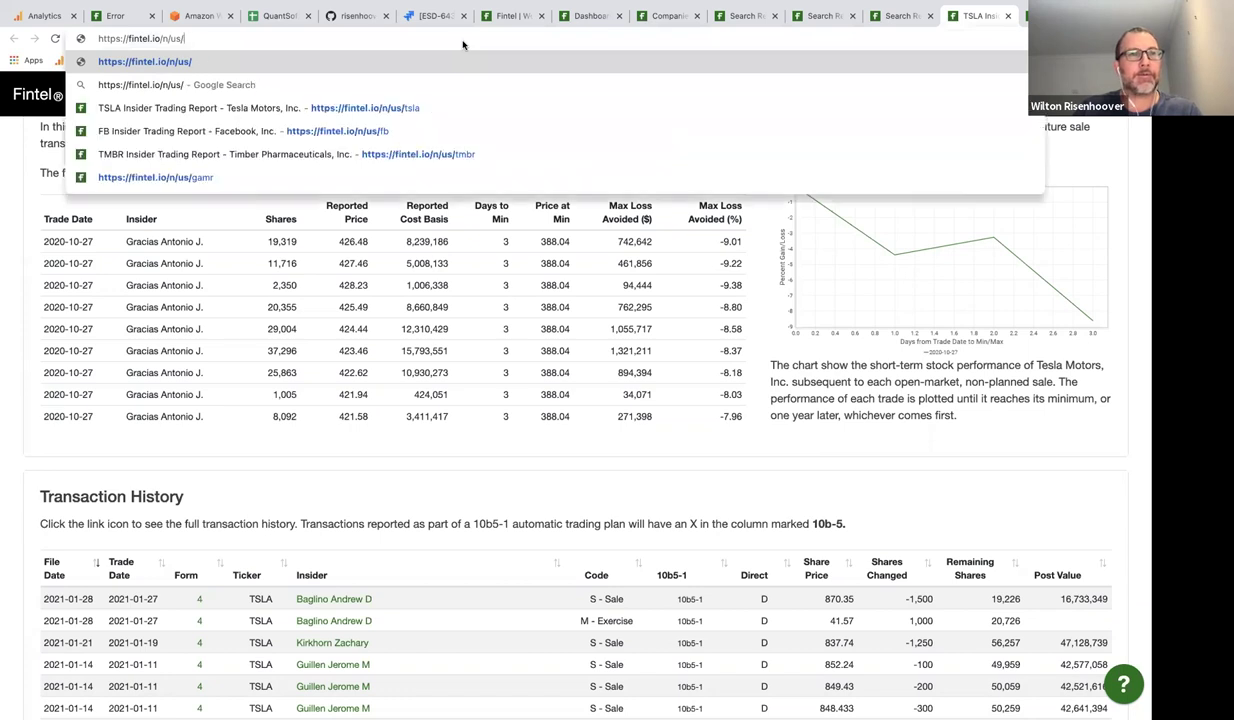
pyautogui.press('Return')
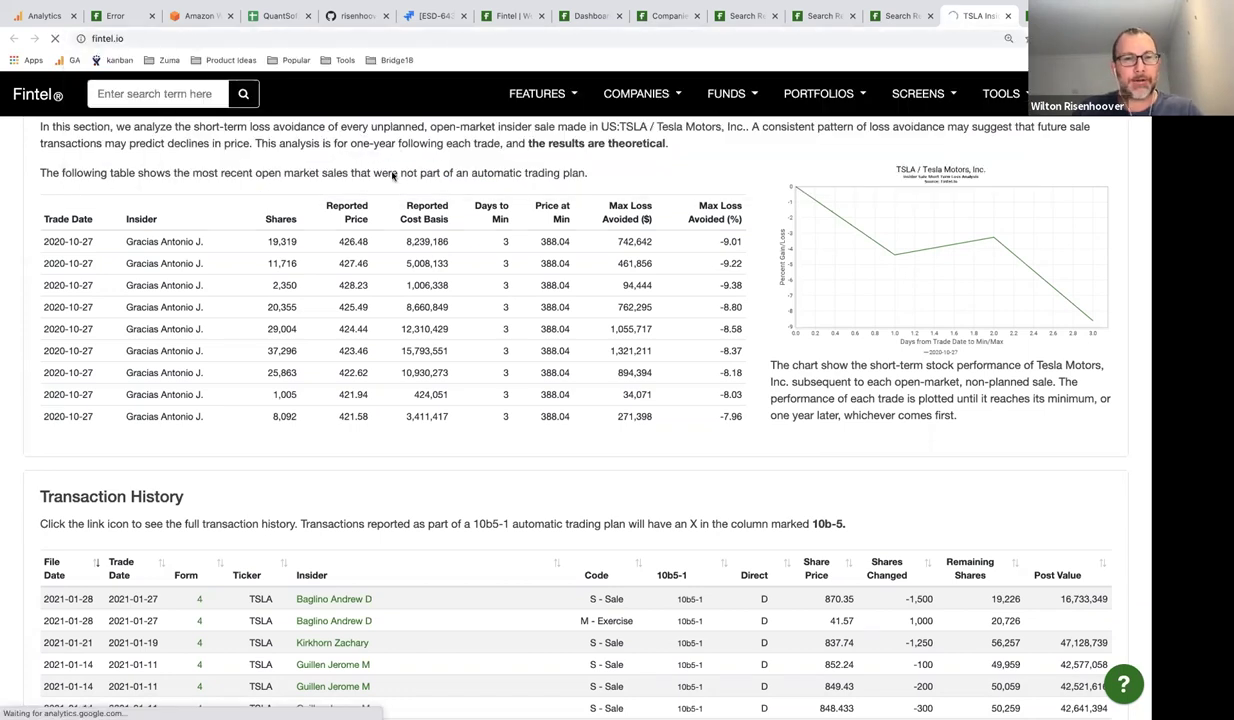
# View BlackBerry's insider purchases short-term profit analysis, highlighting the purchases' trade dates and the newer purchase's insider name.
pyautogui.scroll(-7, 386, 253)
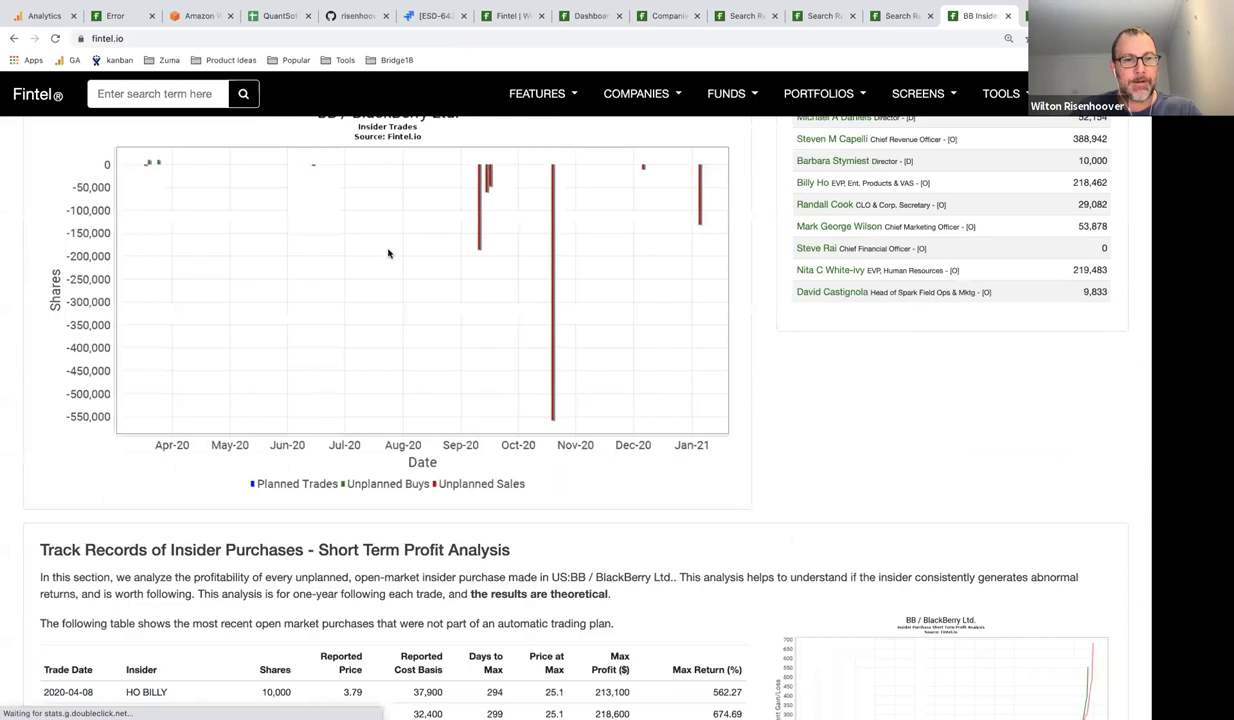
pyautogui.scroll(-5, 389, 253)
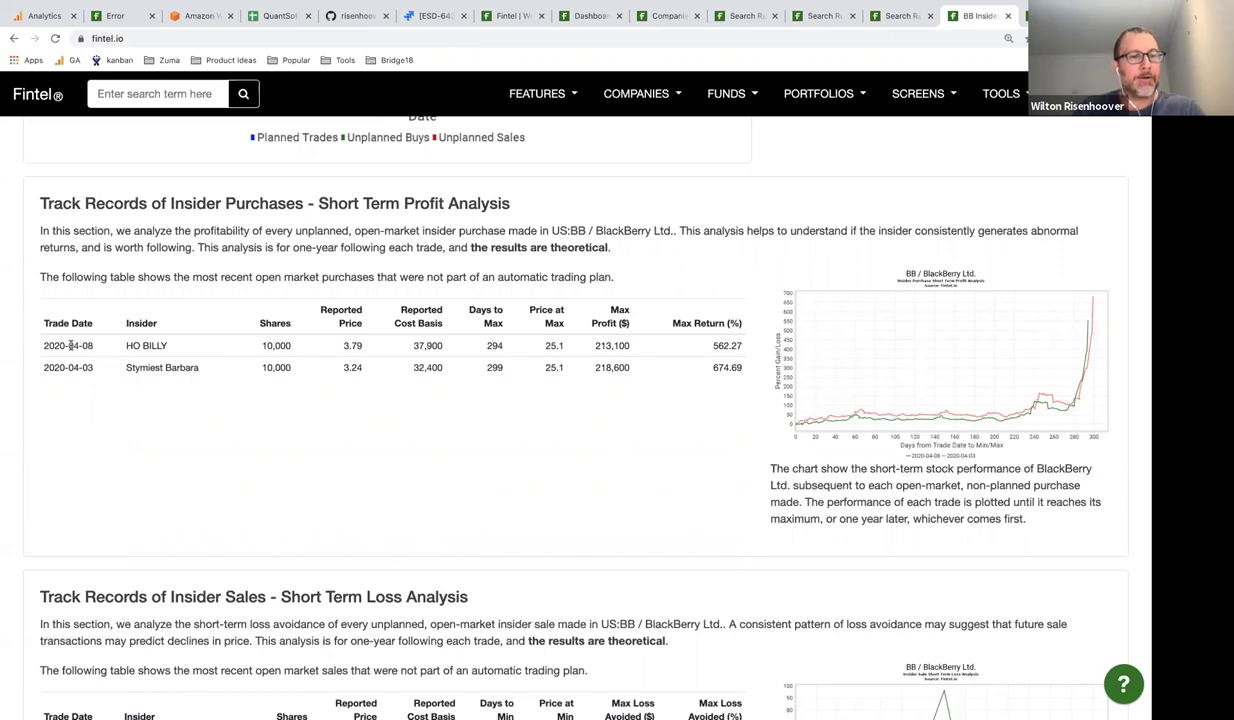
pyautogui.moveTo(68, 345); pyautogui.dragTo(86, 345)
pyautogui.moveTo(68, 367); pyautogui.dragTo(95, 368)
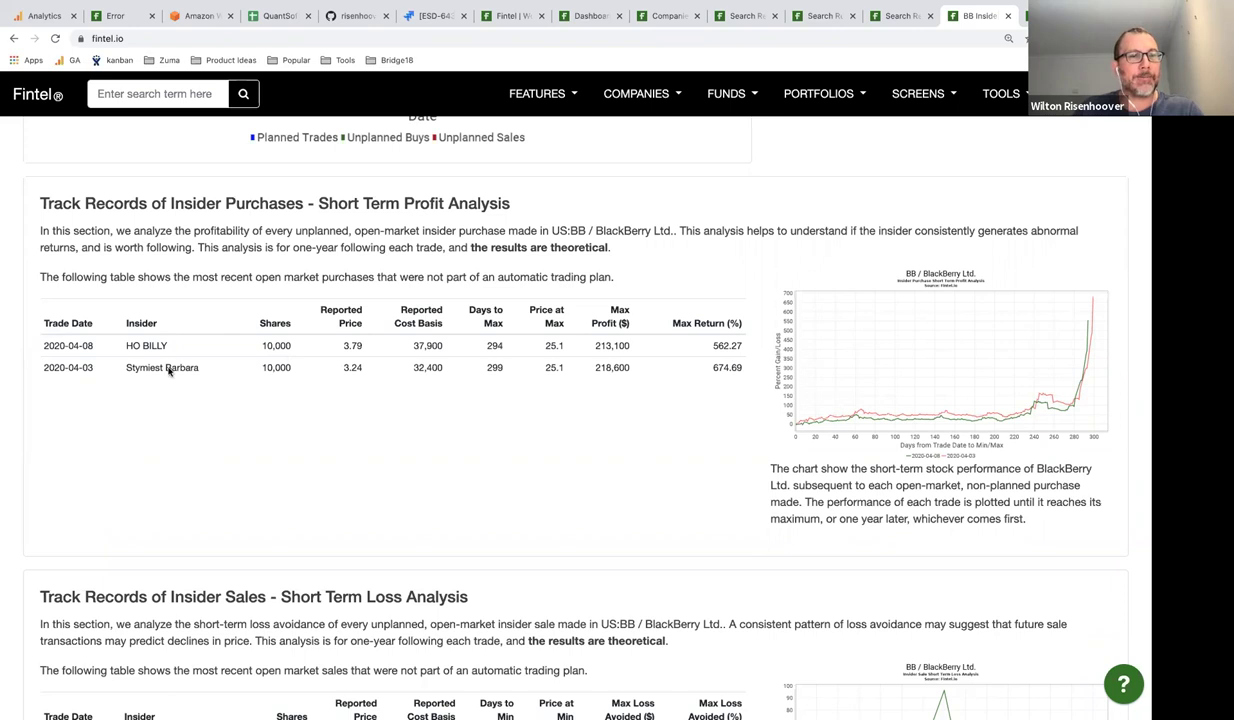
pyautogui.moveTo(153, 345); pyautogui.dragTo(165, 346)
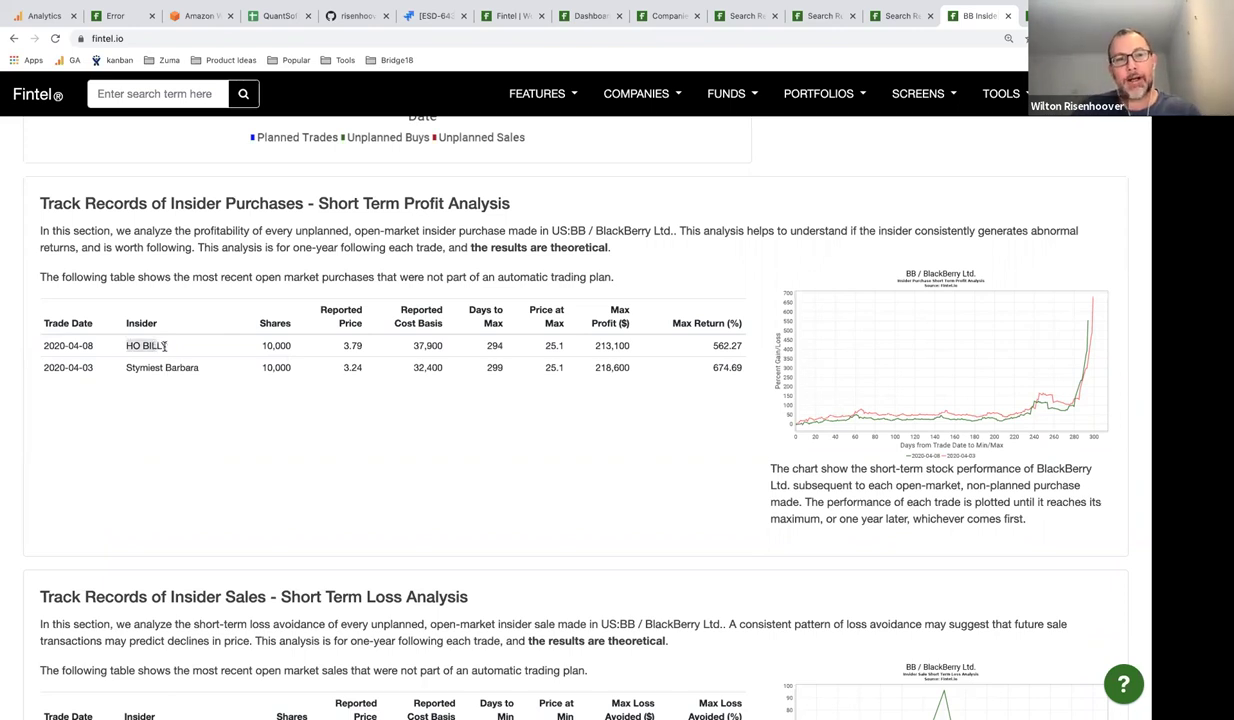
pyautogui.scroll(-1, 165, 347)
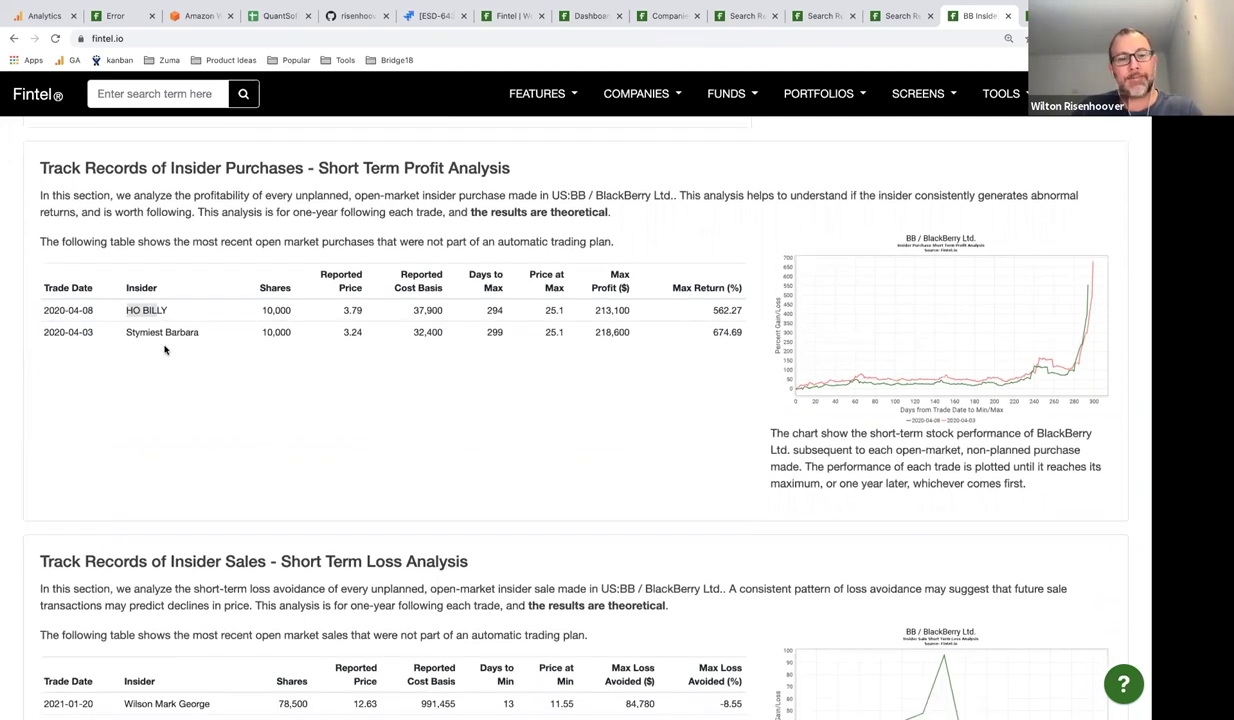
pyautogui.scroll(-1, 175, 340)
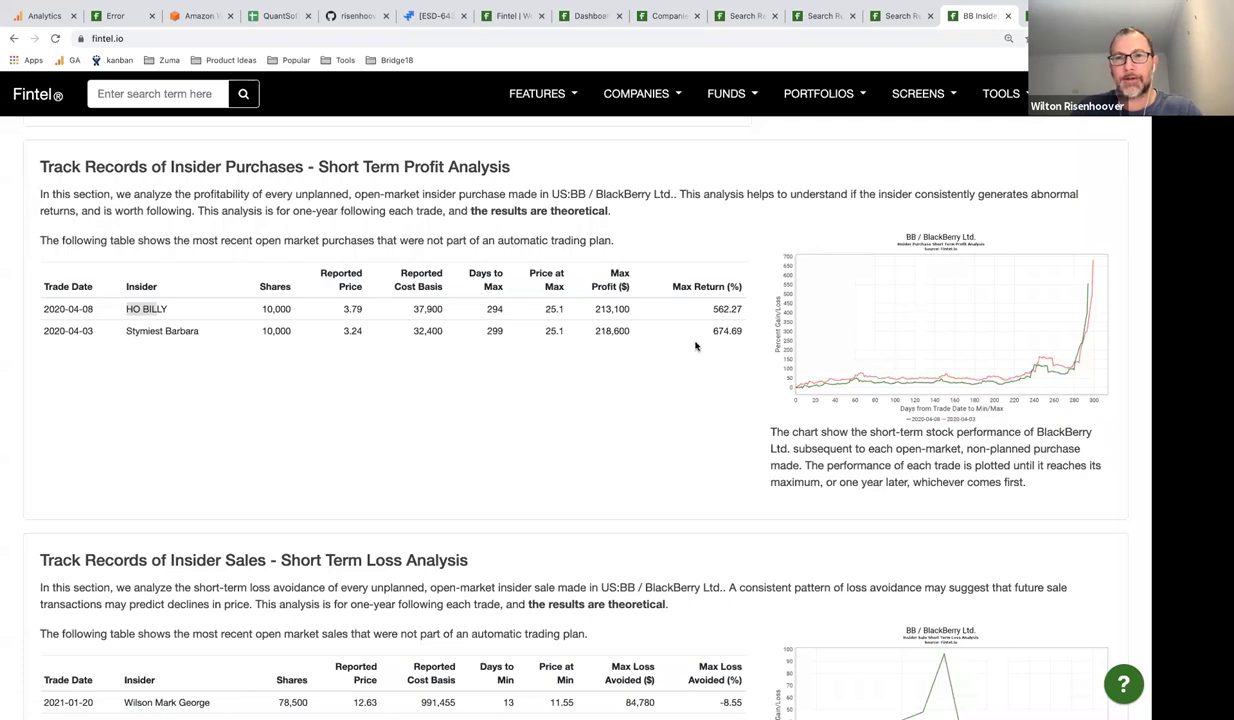
# Compare the insider sales analysis with the insider purchases table and highlight the insider of the 2020-04-08 purchase again.
pyautogui.scroll(-5, 675, 357)
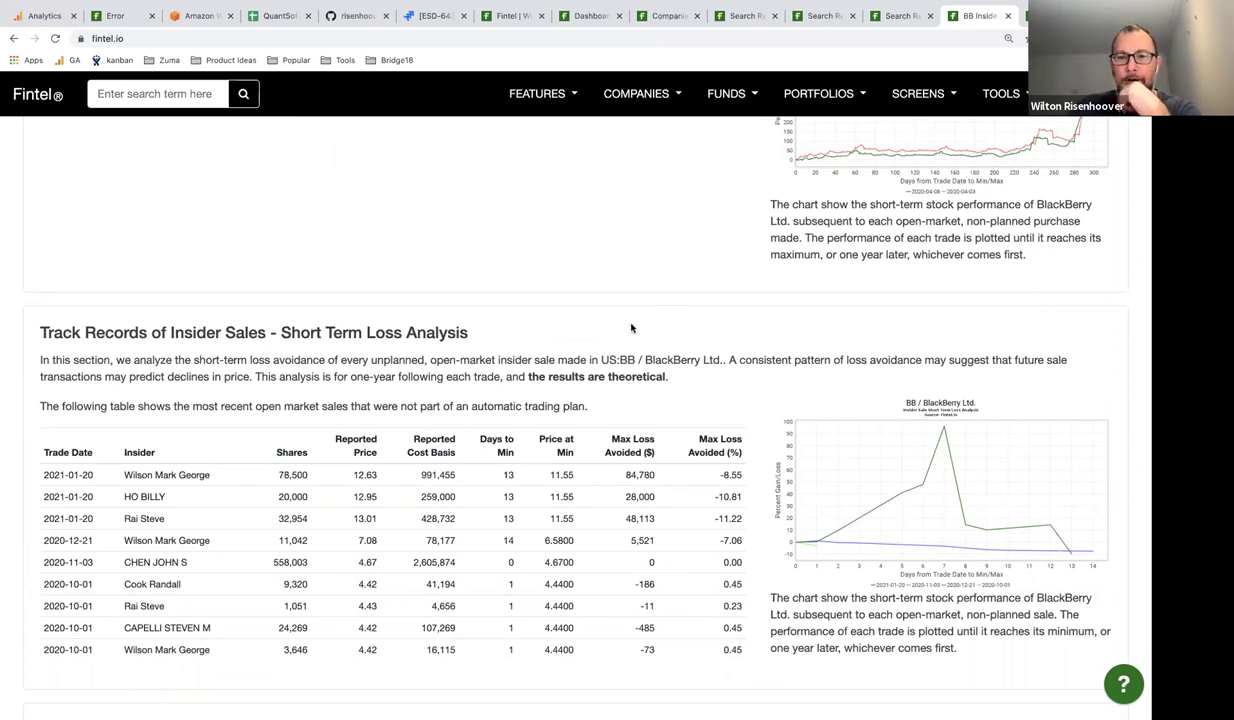
pyautogui.scroll(5, 631, 328)
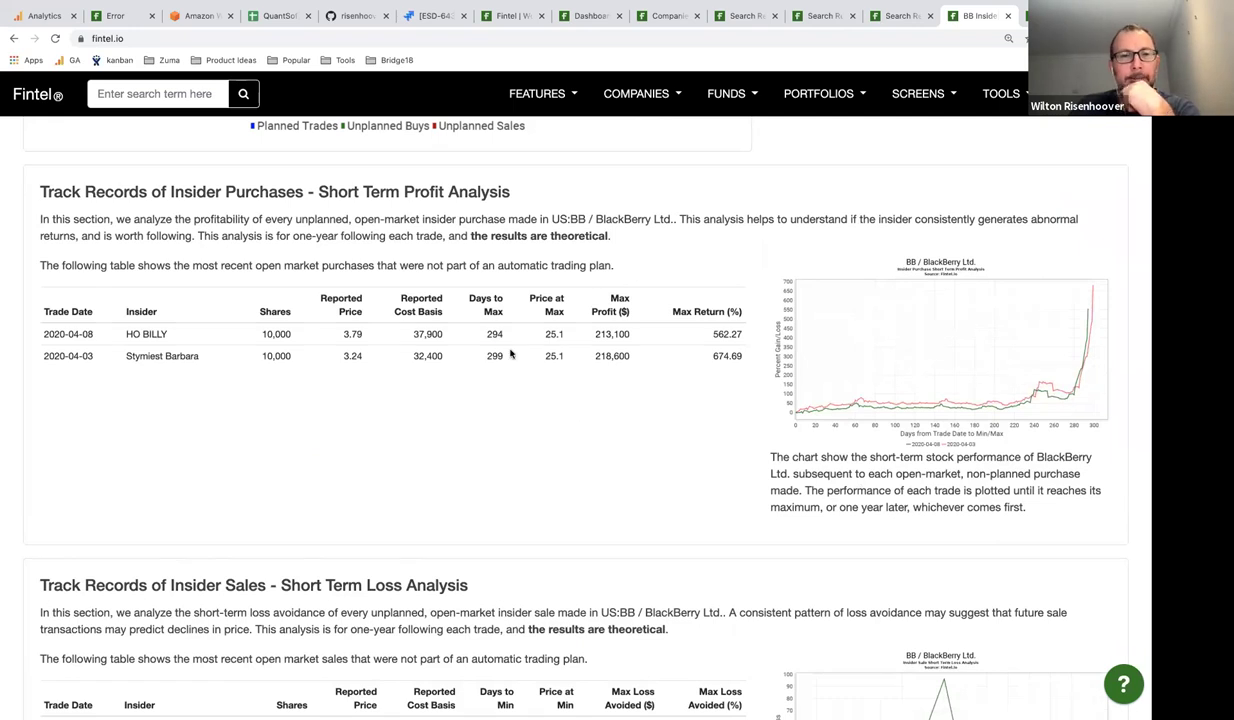
pyautogui.scroll(2, 306, 391)
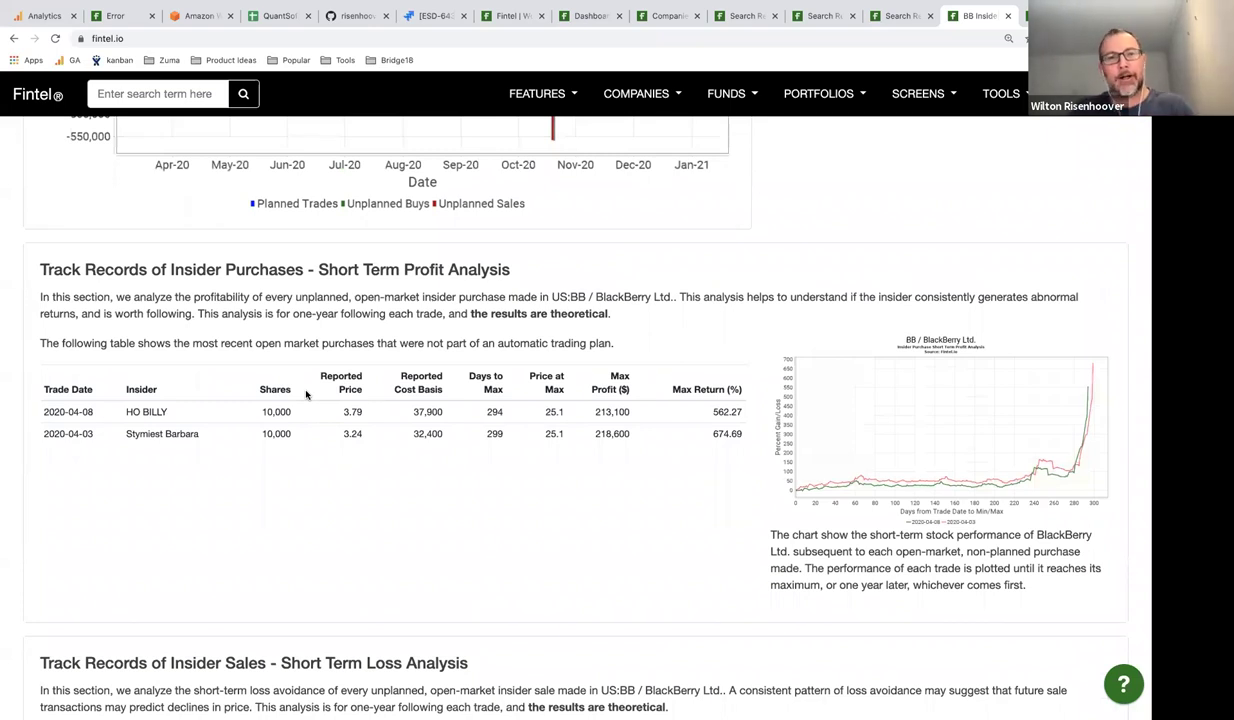
pyautogui.scroll(1, 259, 417)
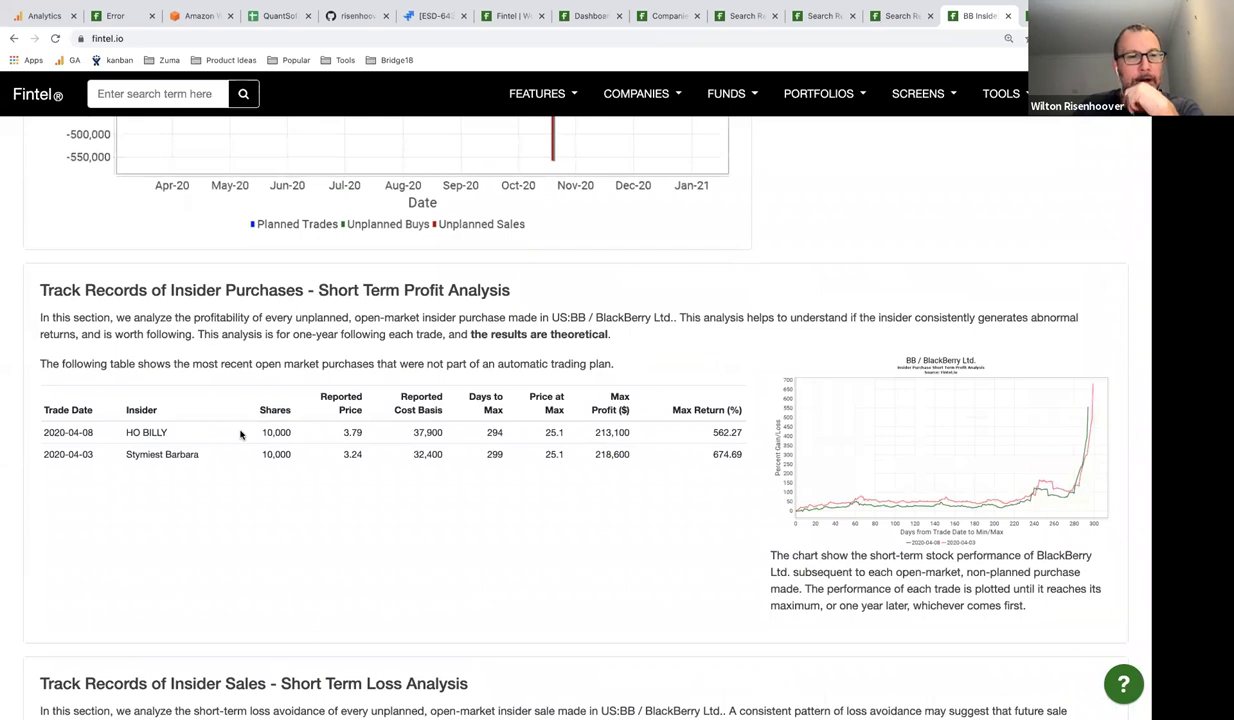
pyautogui.tripleClick(153, 432)
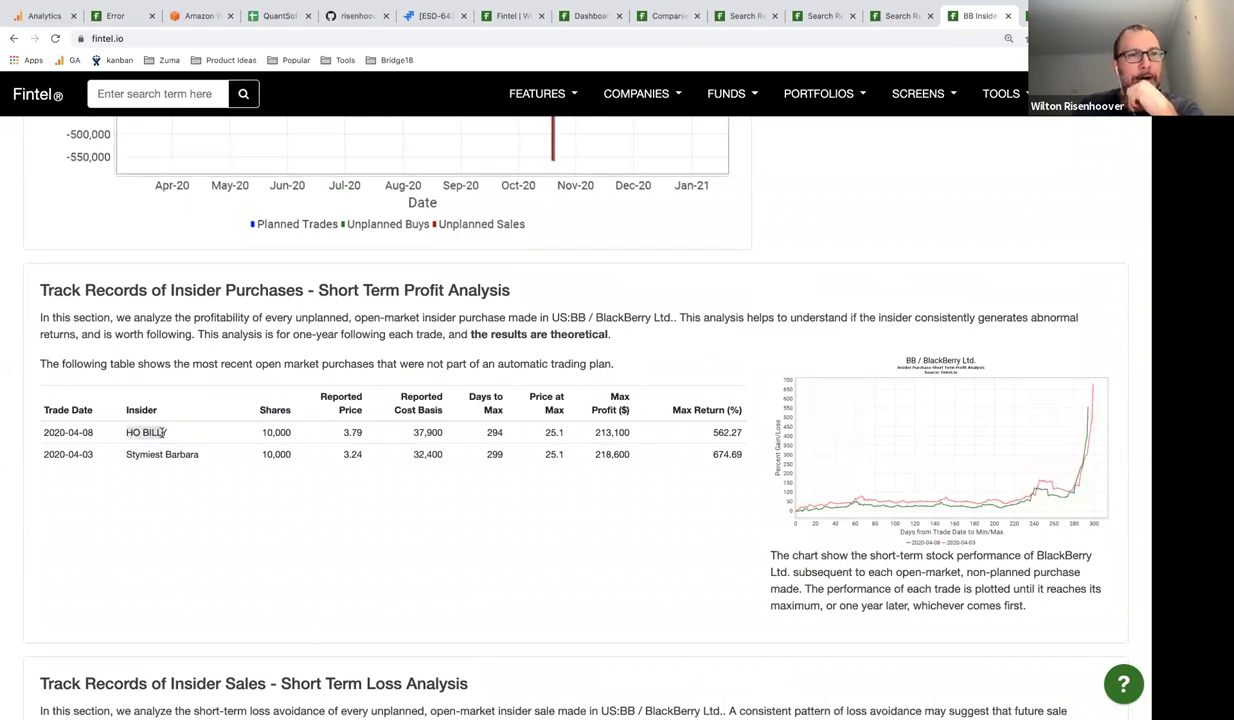
pyautogui.scroll(-1, 238, 397)
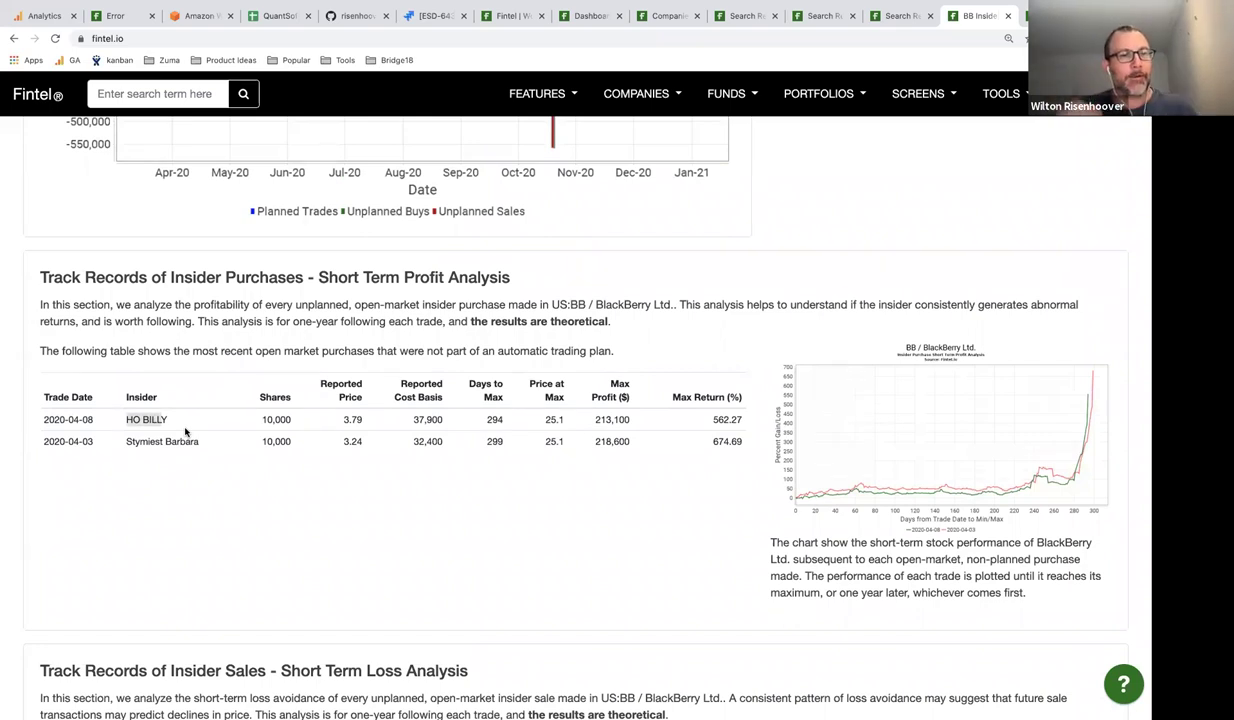
# Examine BlackBerry's insider sales short-term loss analysis, highlighting the max loss avoided in dollars for the second sale.
pyautogui.scroll(-3, 185, 432)
pyautogui.scroll(-5, 185, 432)
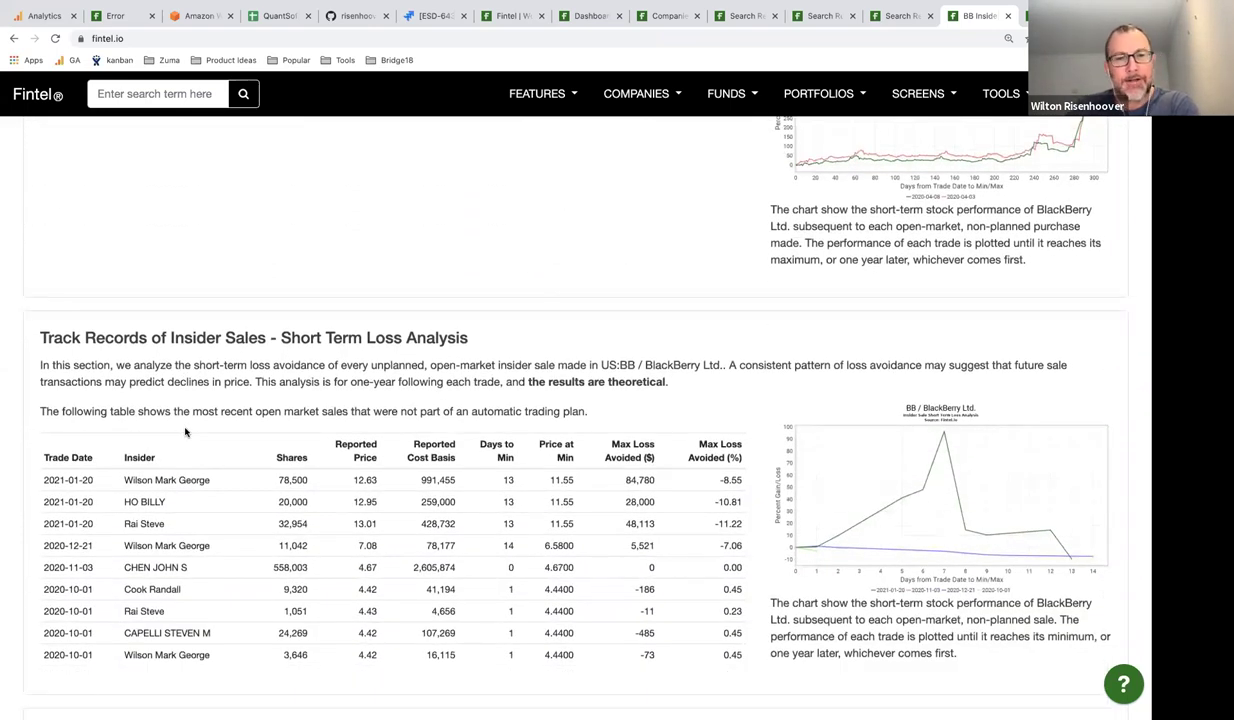
pyautogui.scroll(-1, 230, 430)
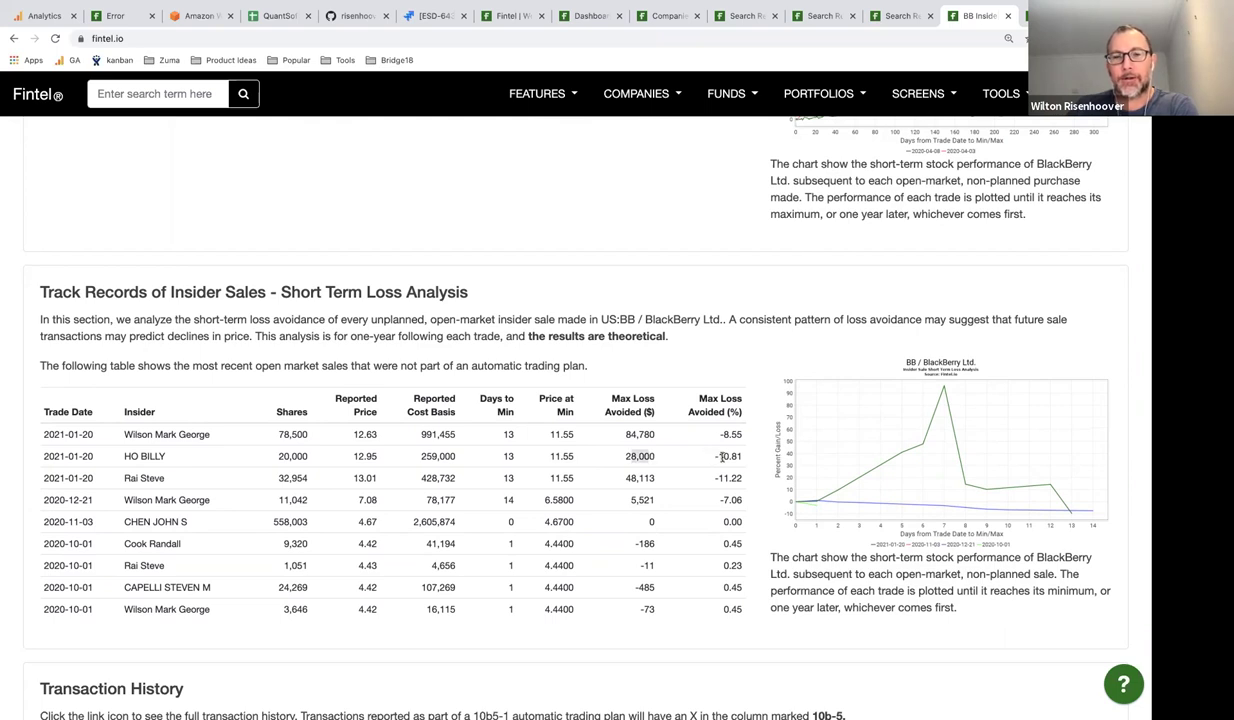
pyautogui.scroll(-1, 722, 457)
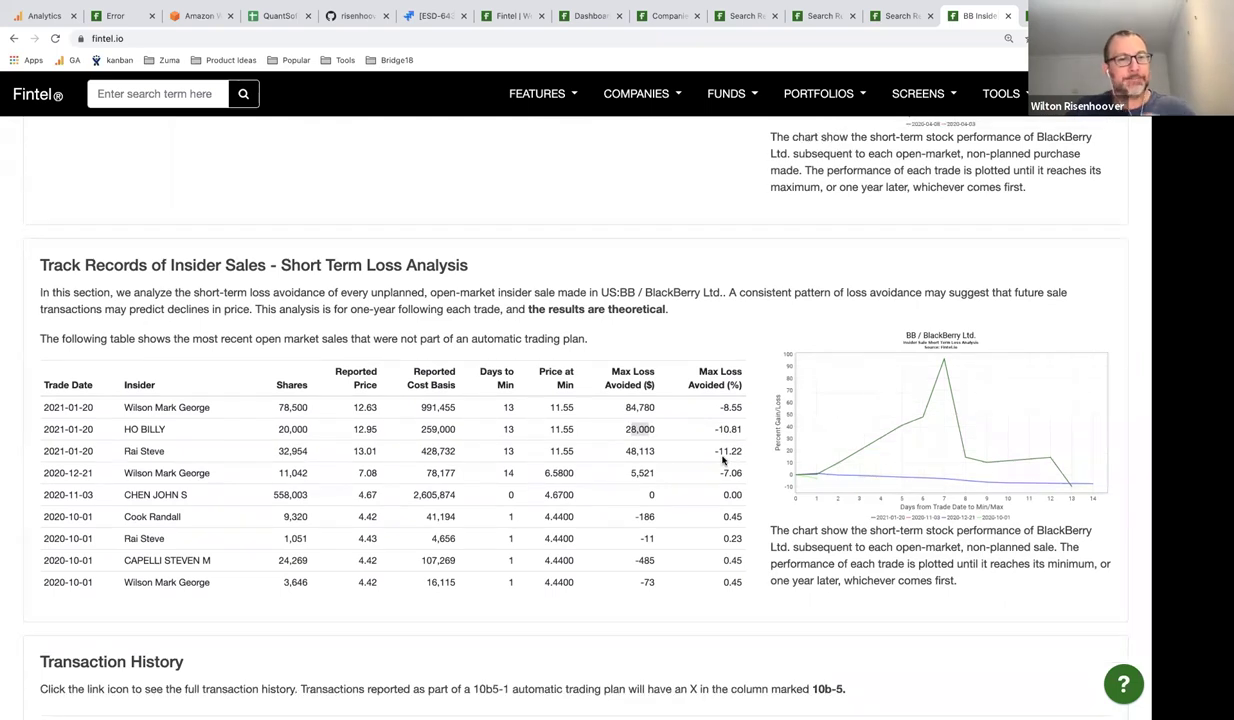
pyautogui.scroll(-1, 722, 457)
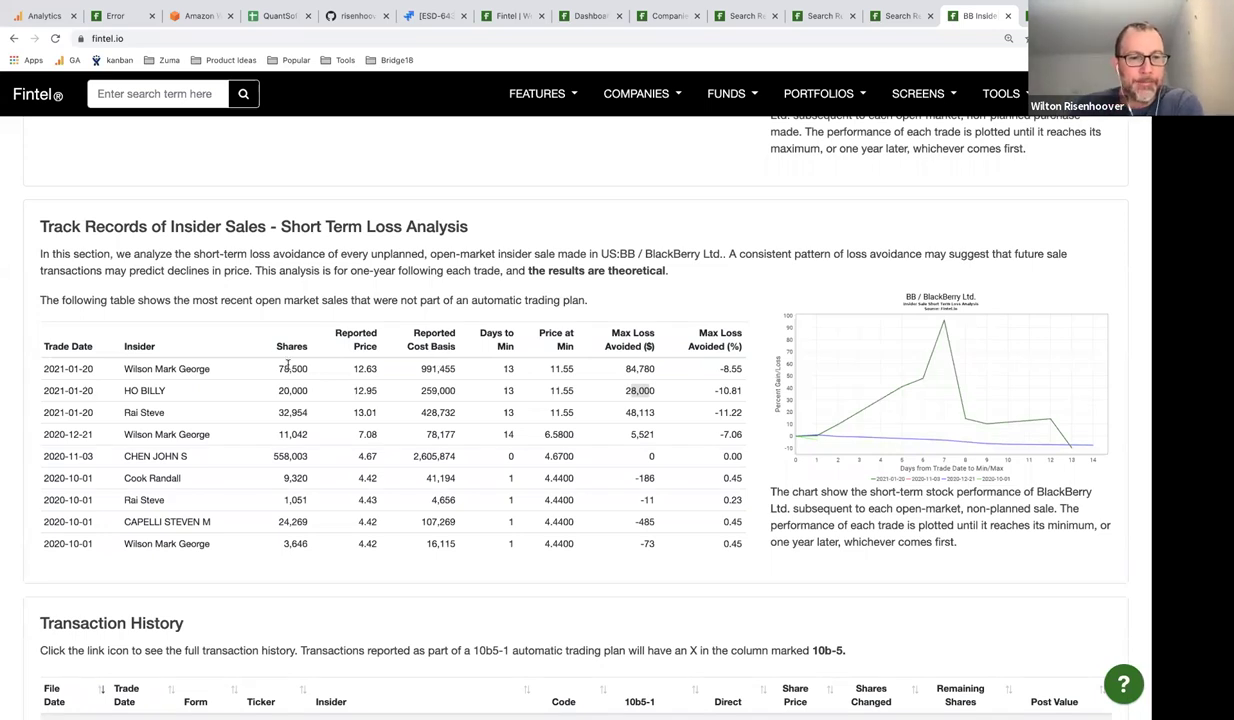
# Review BlackBerry's insider transaction history, including the transaction codes and the 10b5-1 column.
pyautogui.scroll(-2, 287, 362)
pyautogui.scroll(-2, 287, 363)
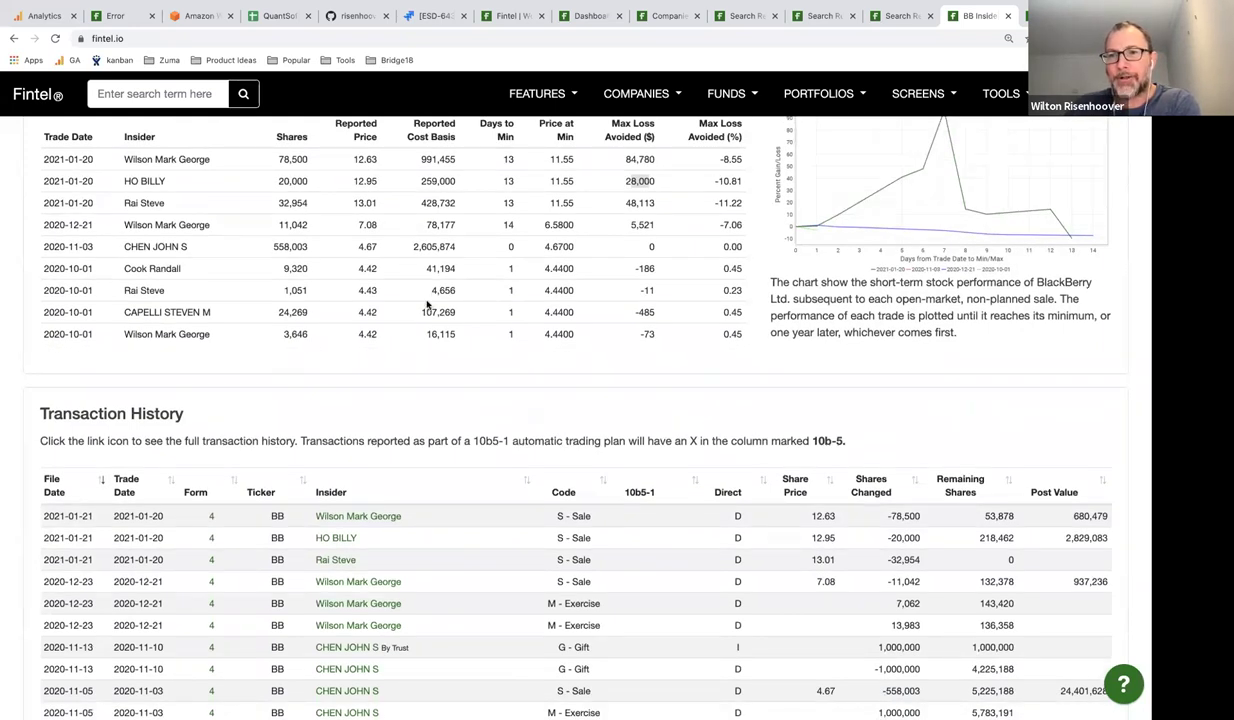
pyautogui.scroll(-4, 504, 325)
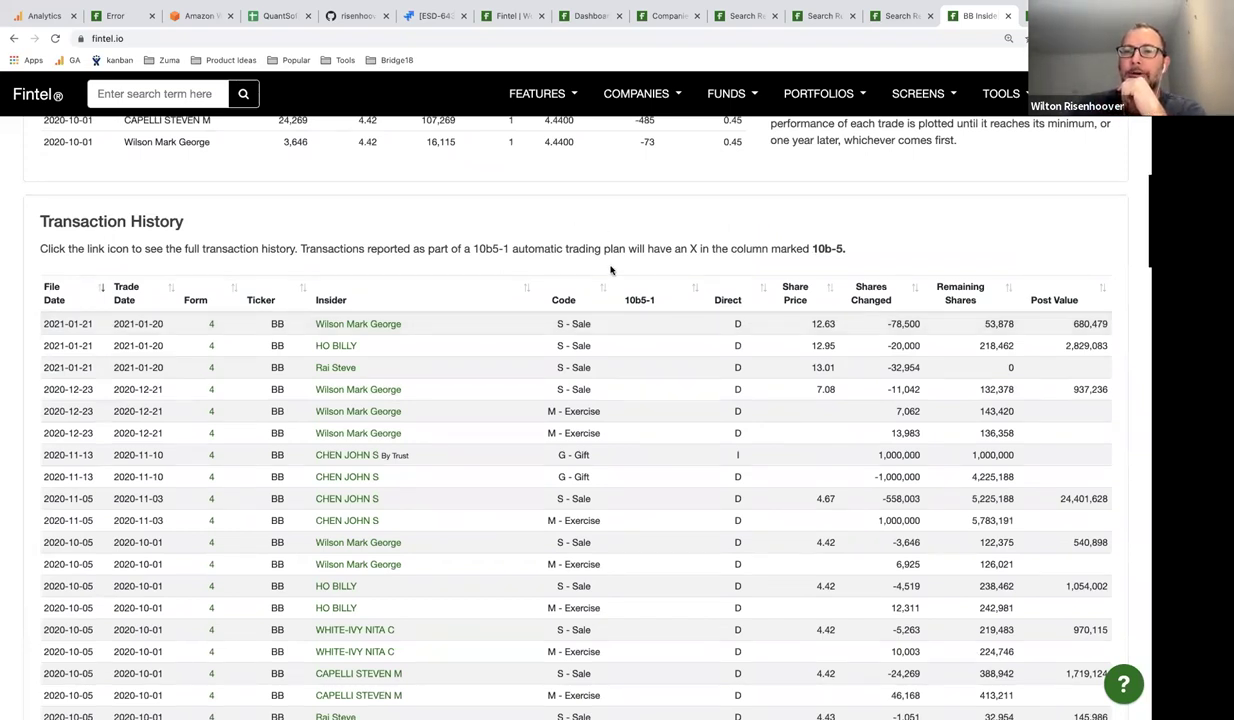
pyautogui.scroll(1, 611, 270)
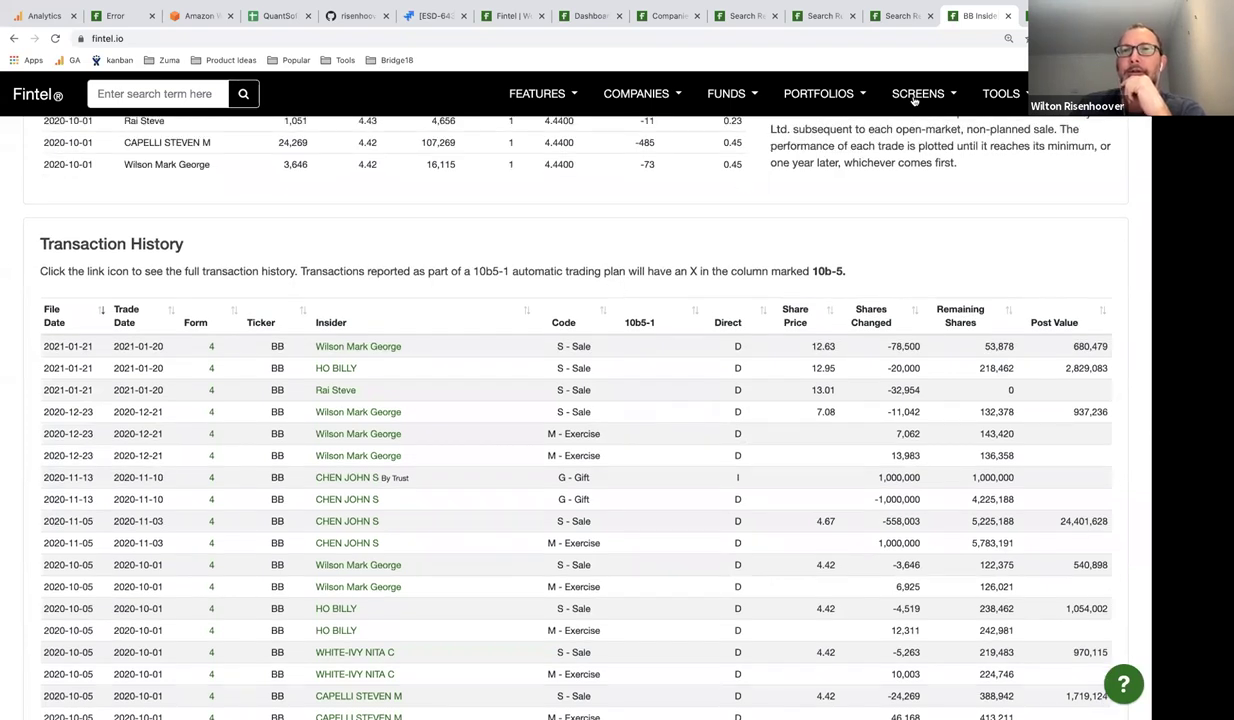
# Open the Advanced Screener and place the text cursor in the Price condition of the example expression.
pyautogui.moveTo(903, 115)
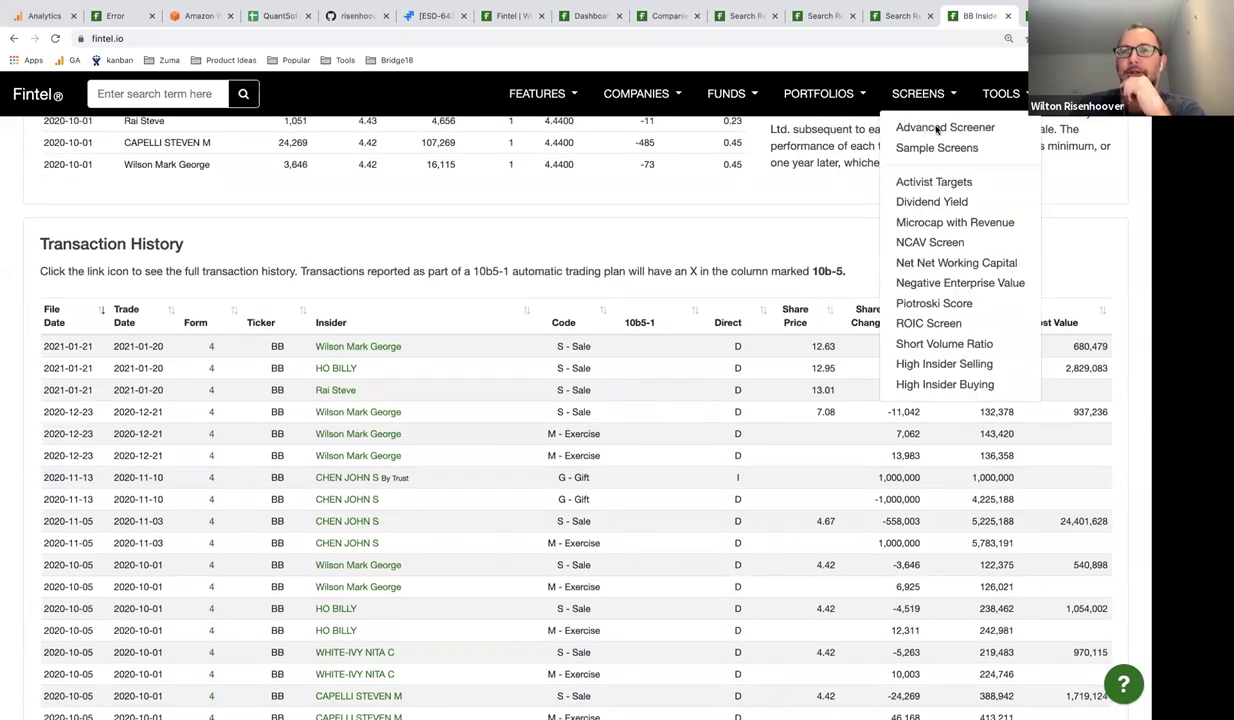
pyautogui.click(925, 127)
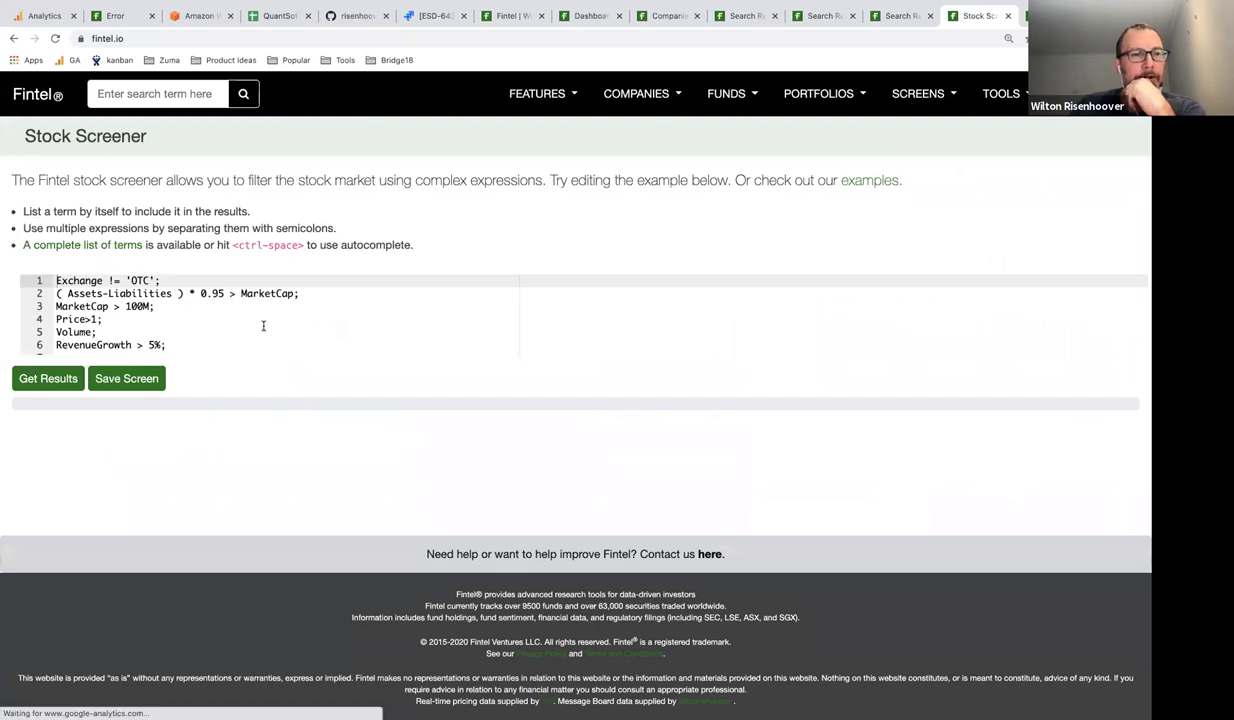
pyautogui.click(201, 330)
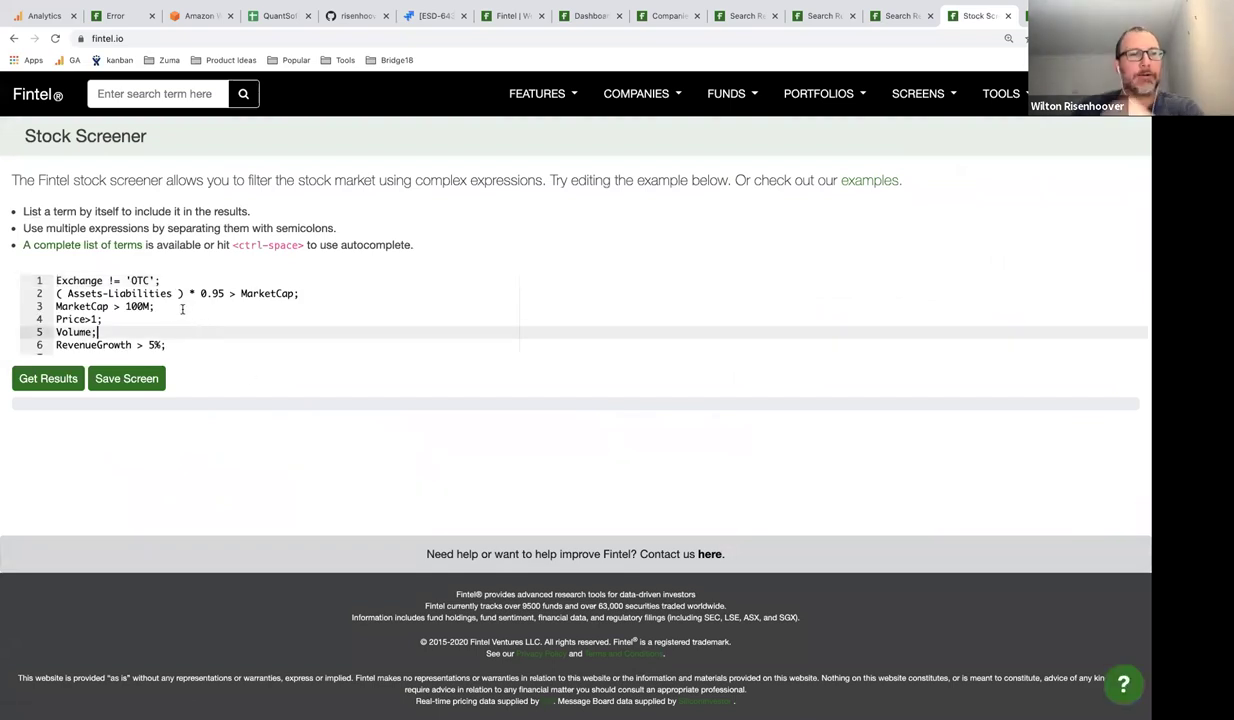
pyautogui.click(173, 308)
pyautogui.press('Down')
pyautogui.press('Left')
pyautogui.press('Left')
pyautogui.press('Left')
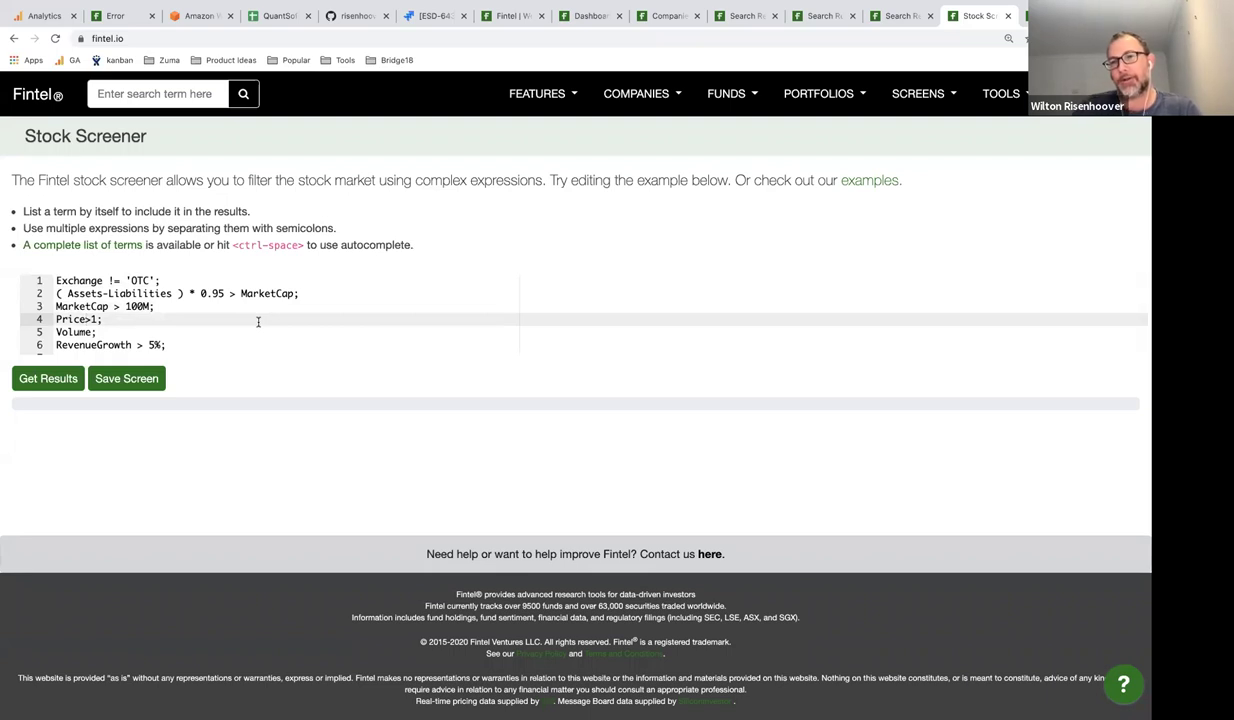
# Walk through the example screen's conditions, from the exchange exclusion to the RevenueGrowth threshold.
pyautogui.scroll(-1, 258, 321)
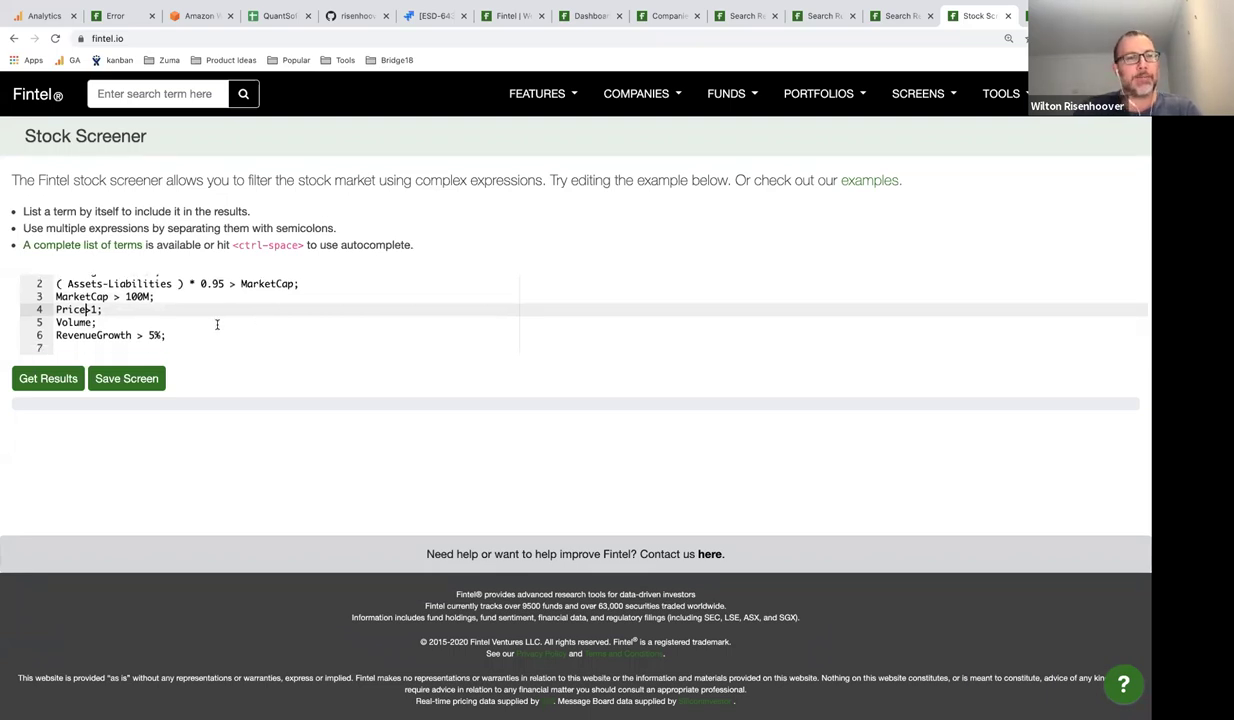
pyautogui.click(181, 335)
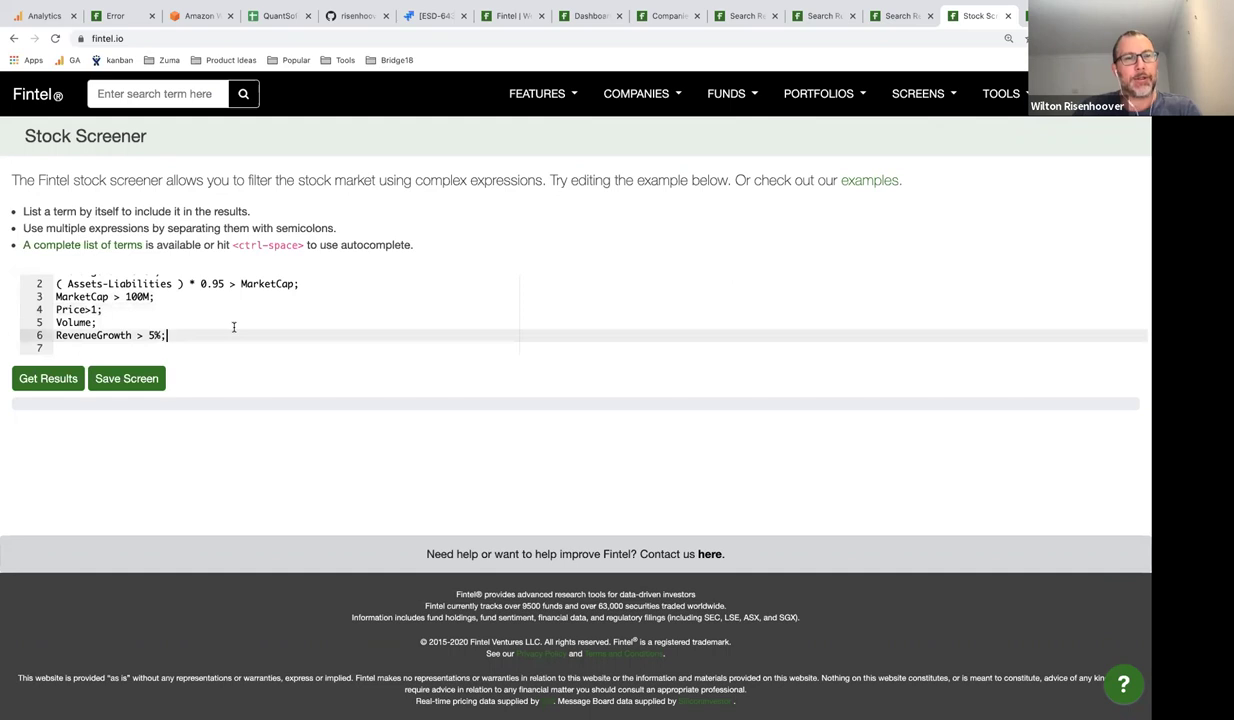
pyautogui.scroll(1, 234, 327)
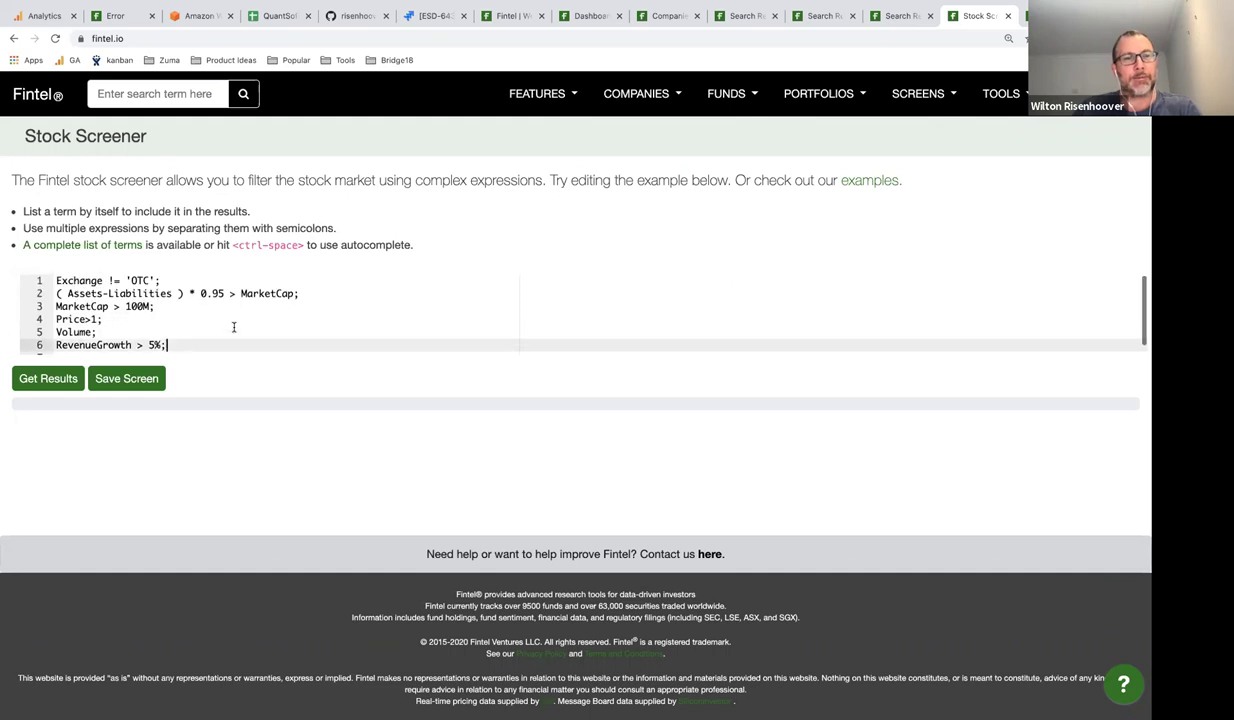
pyautogui.click(190, 282)
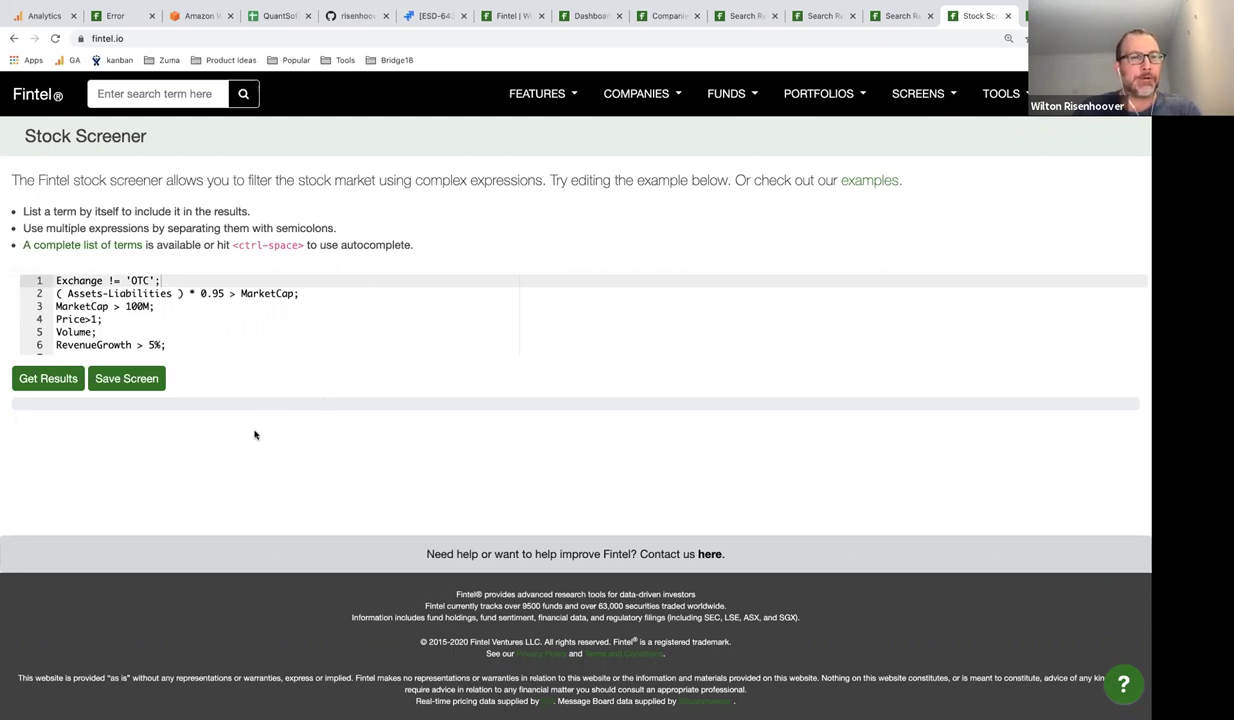
pyautogui.click(196, 317)
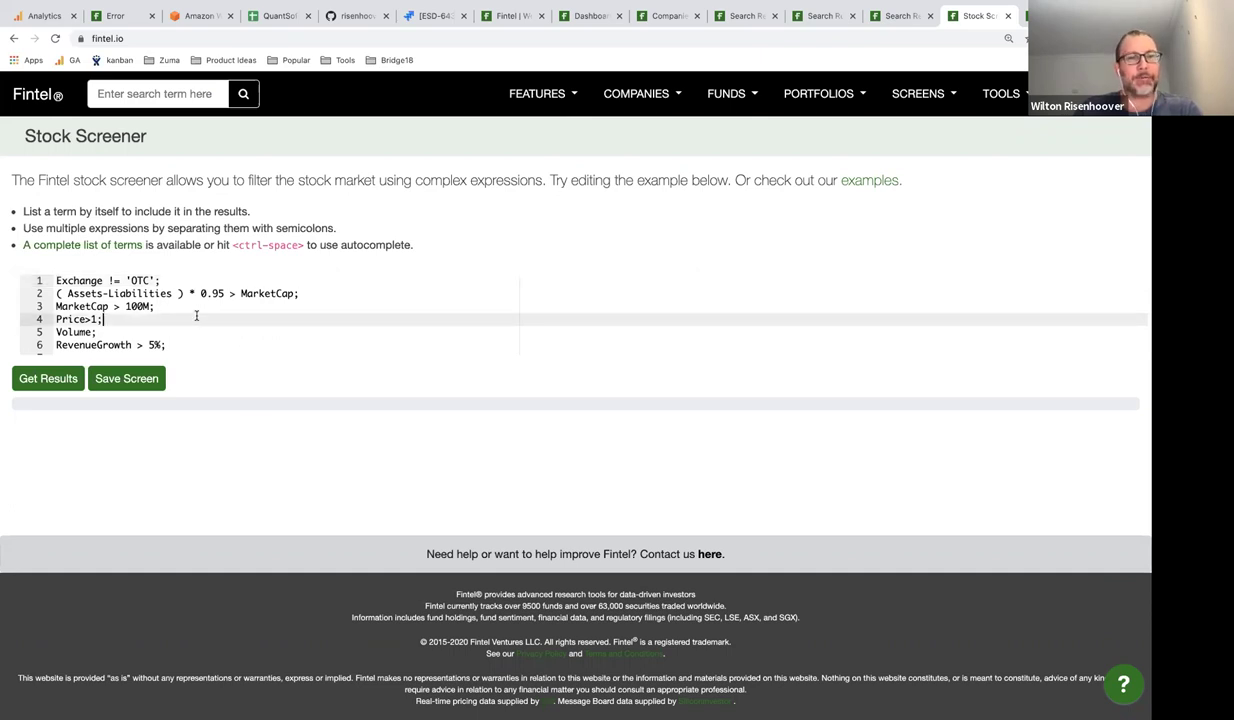
pyautogui.scroll(-1, 196, 316)
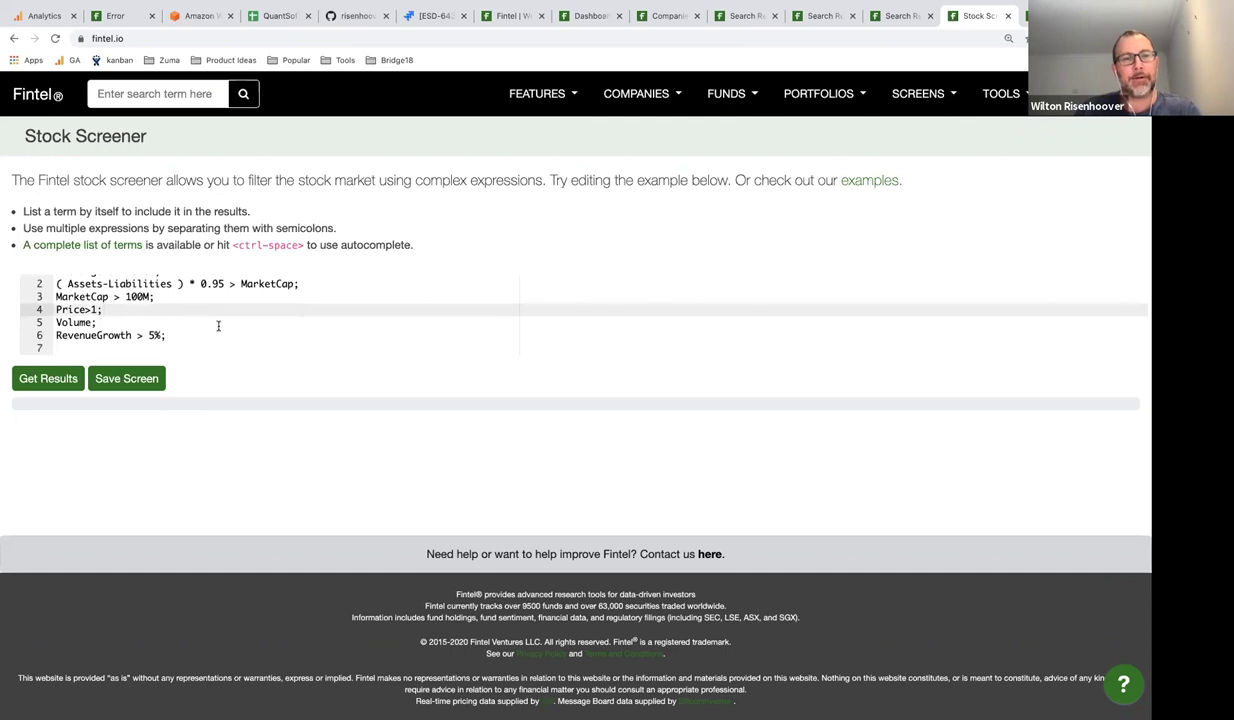
pyautogui.scroll(1, 218, 325)
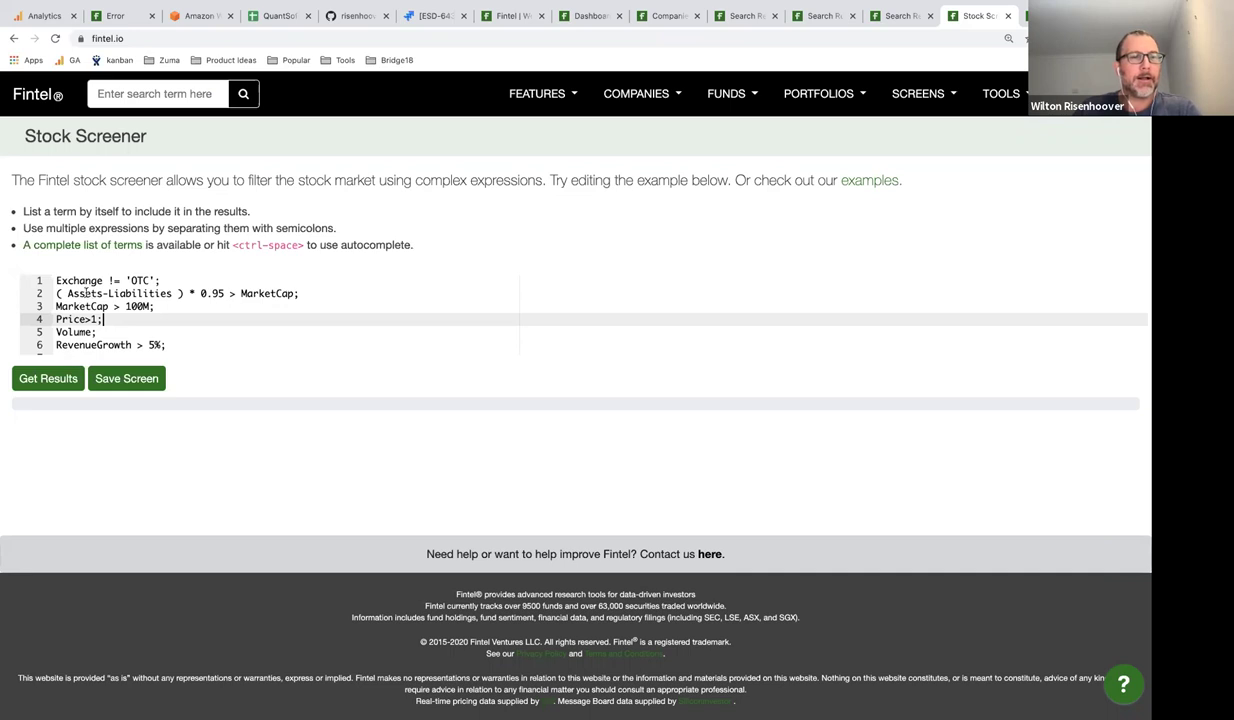
# Set the Assets-Liabilities condition apart in the screener expression with one blank line above and one below.
pyautogui.click(118, 293)
pyautogui.press('Home')
pyautogui.press('Return')
pyautogui.press('Down')
pyautogui.press('Return')
pyautogui.press('Up')
pyautogui.press('Up')
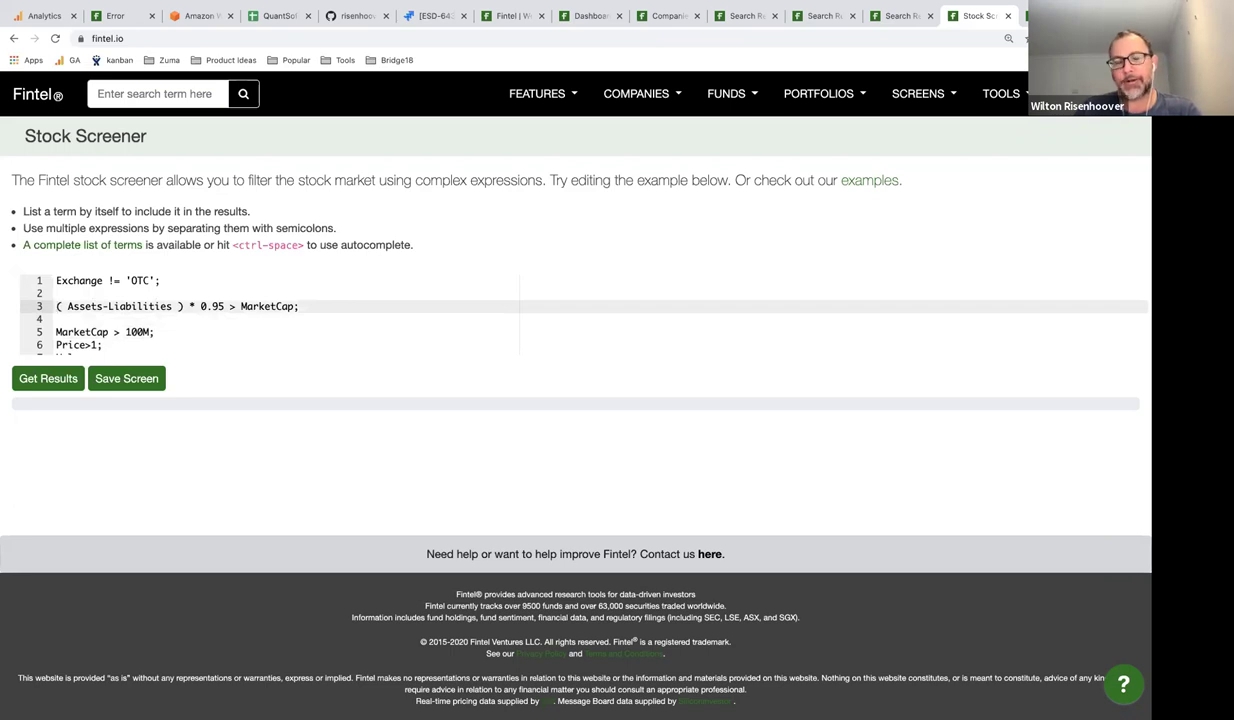
# Walk through the terms of the Assets-Liabilities condition in the screener expression, including its MarketCap comparison.
pyautogui.press('Right')
pyautogui.press('Right')
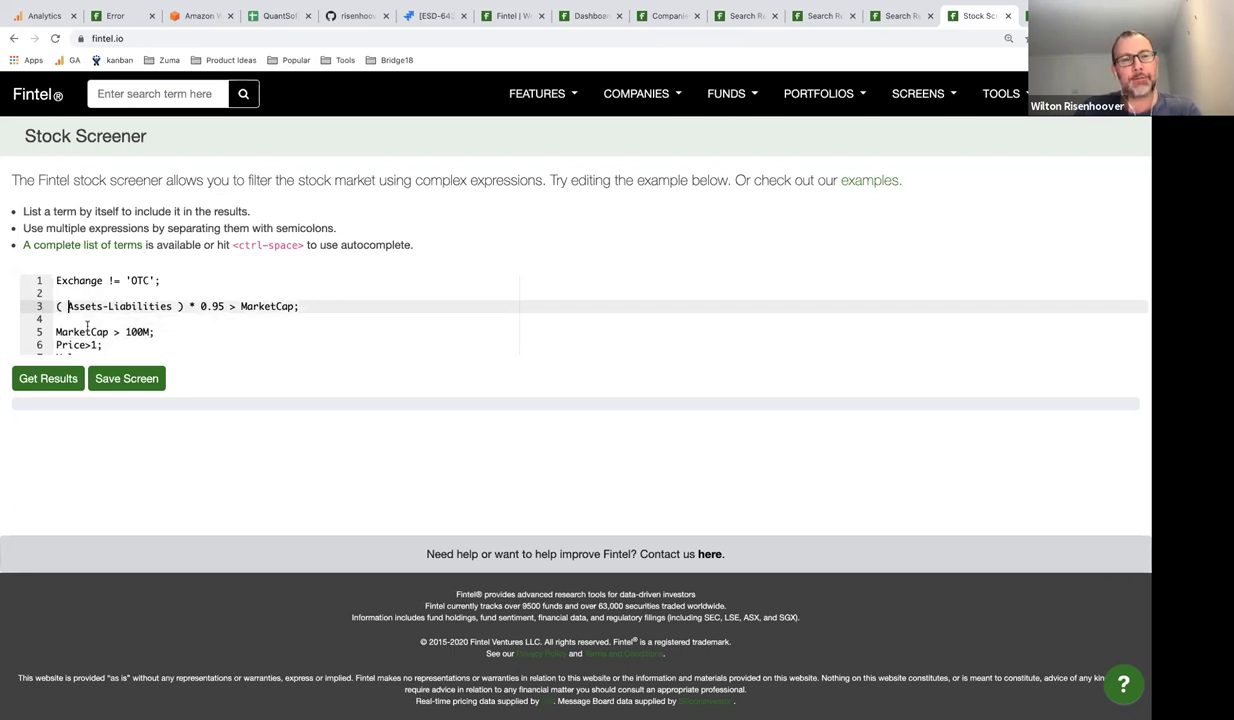
pyautogui.doubleClick(82, 310)
pyautogui.click(129, 306)
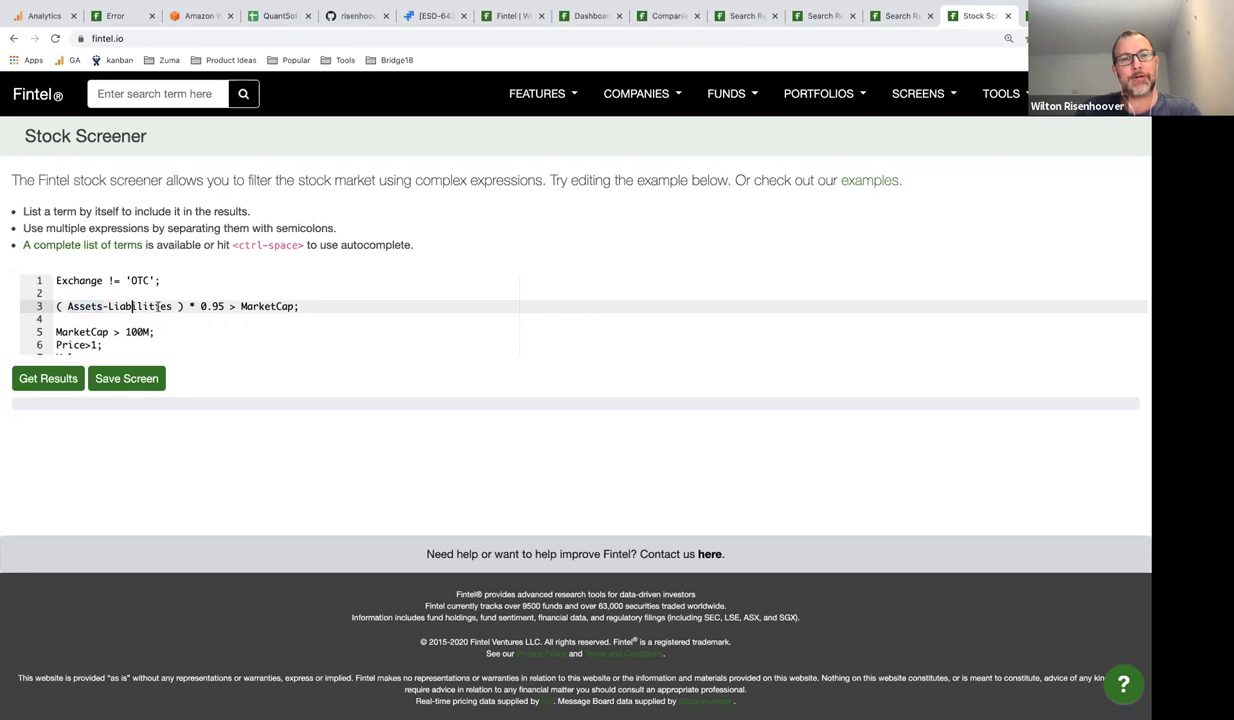
pyautogui.doubleClick(260, 306)
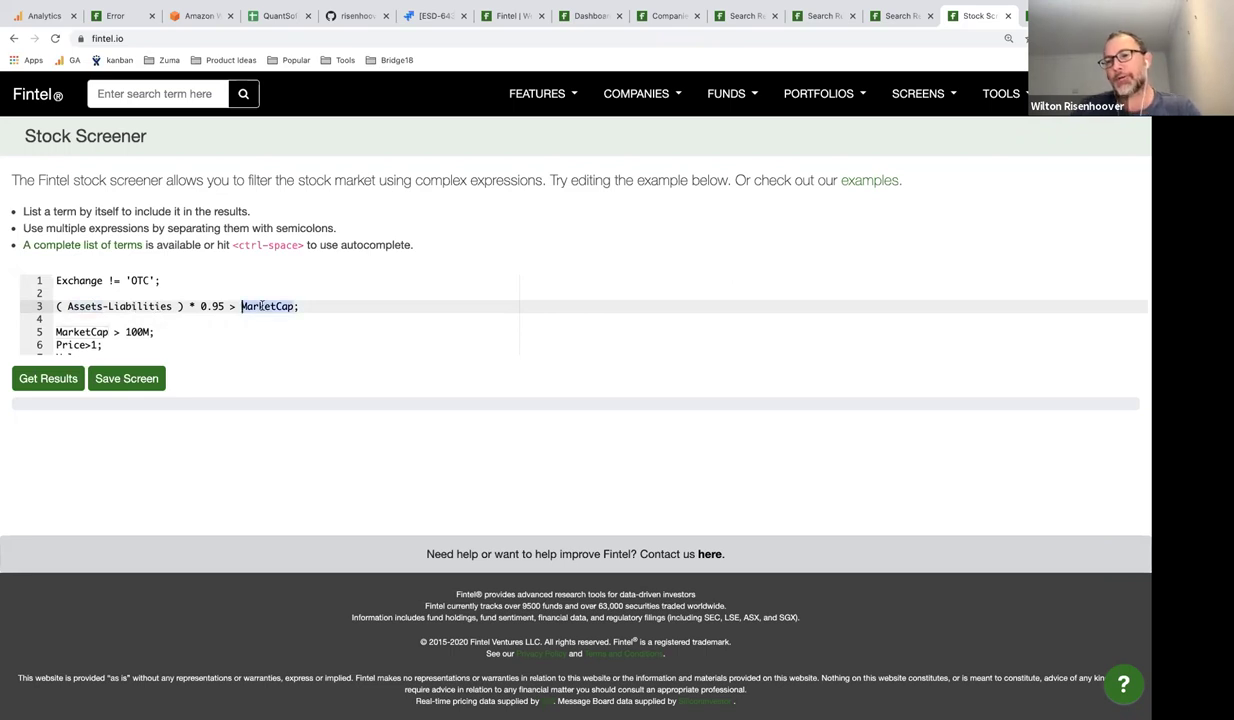
pyautogui.click(257, 306)
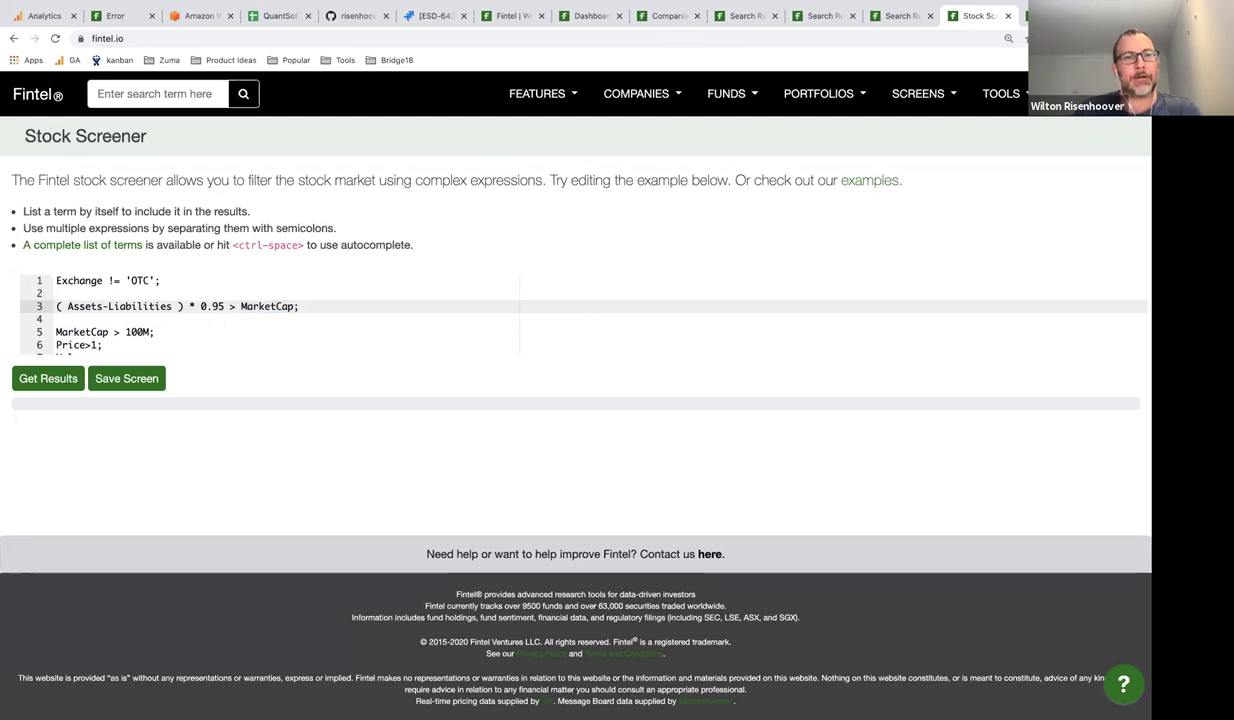
# Remove the blank lines above and below the Assets-Liabilities condition in the screener expression.
pyautogui.press('Home')
pyautogui.press('BackSpace')
pyautogui.press('Up')
pyautogui.press('Down')
pyautogui.press('Down')
pyautogui.press('Down')
pyautogui.press('BackSpace')
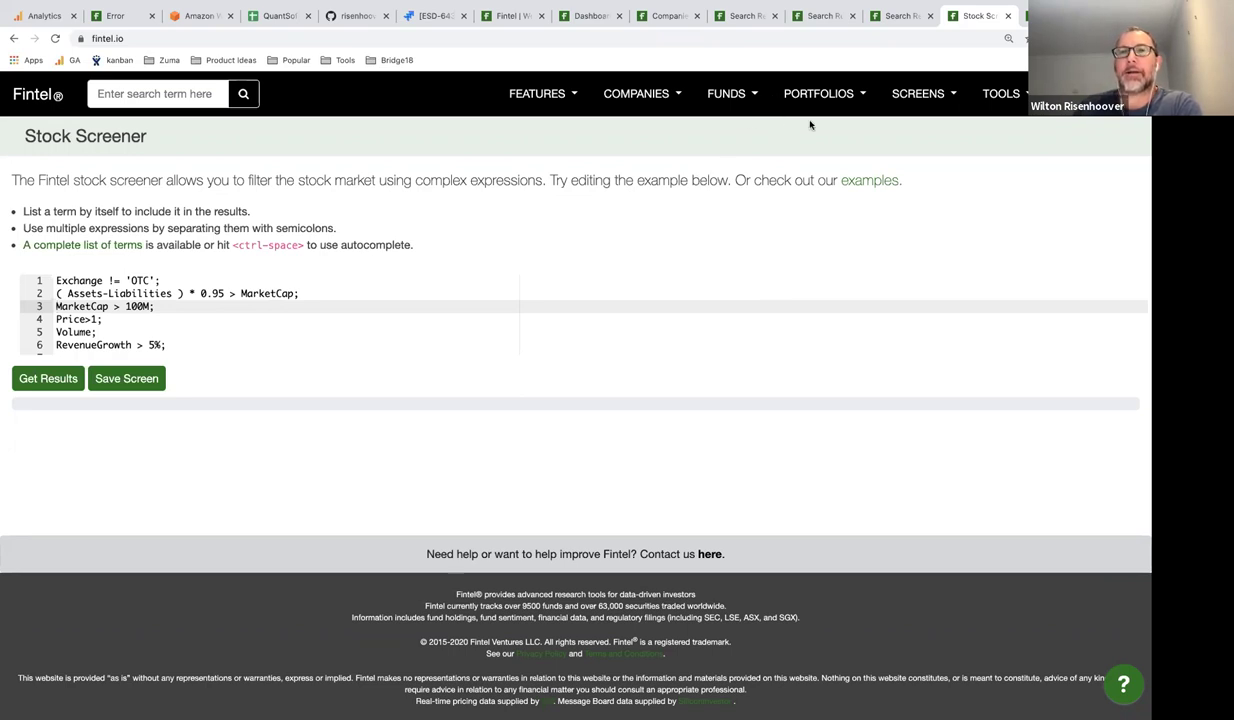
# Open Tesla's insider trading report at fintel.io/n/us/tsla.
pyautogui.click(664, 37)
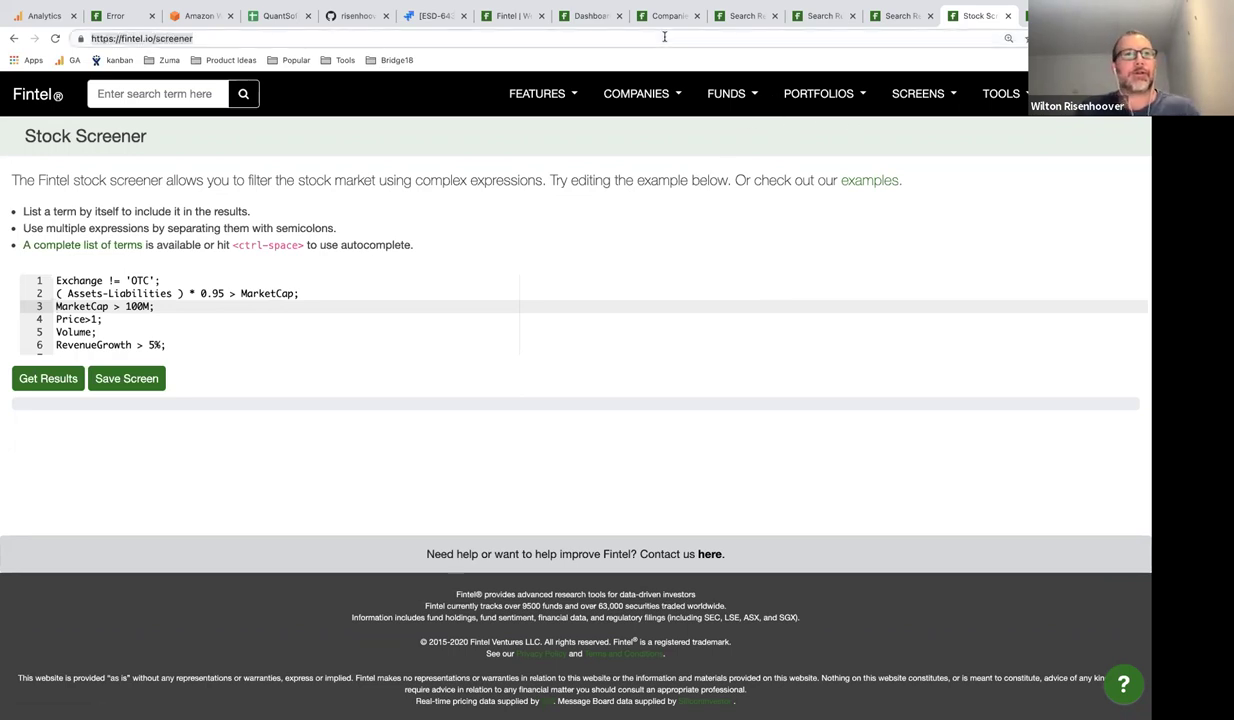
pyautogui.hotkey('shift', 'End')
pyautogui.write('n/us/t')
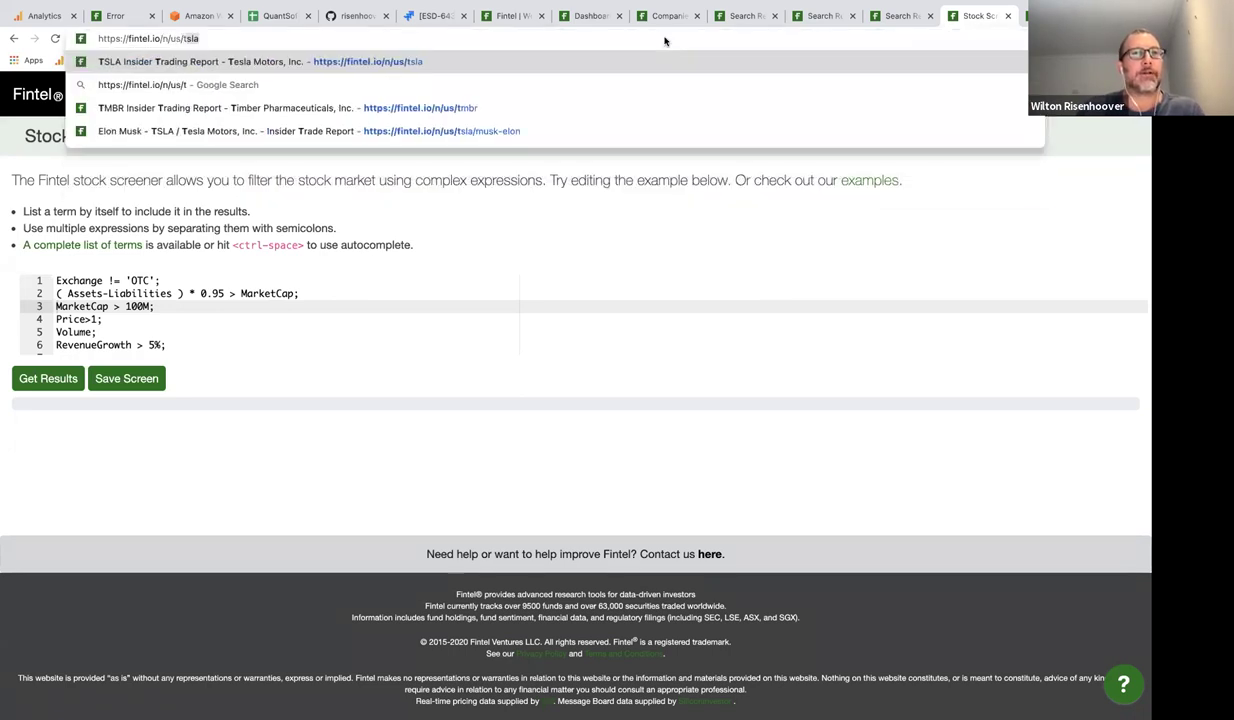
pyautogui.press('Return')
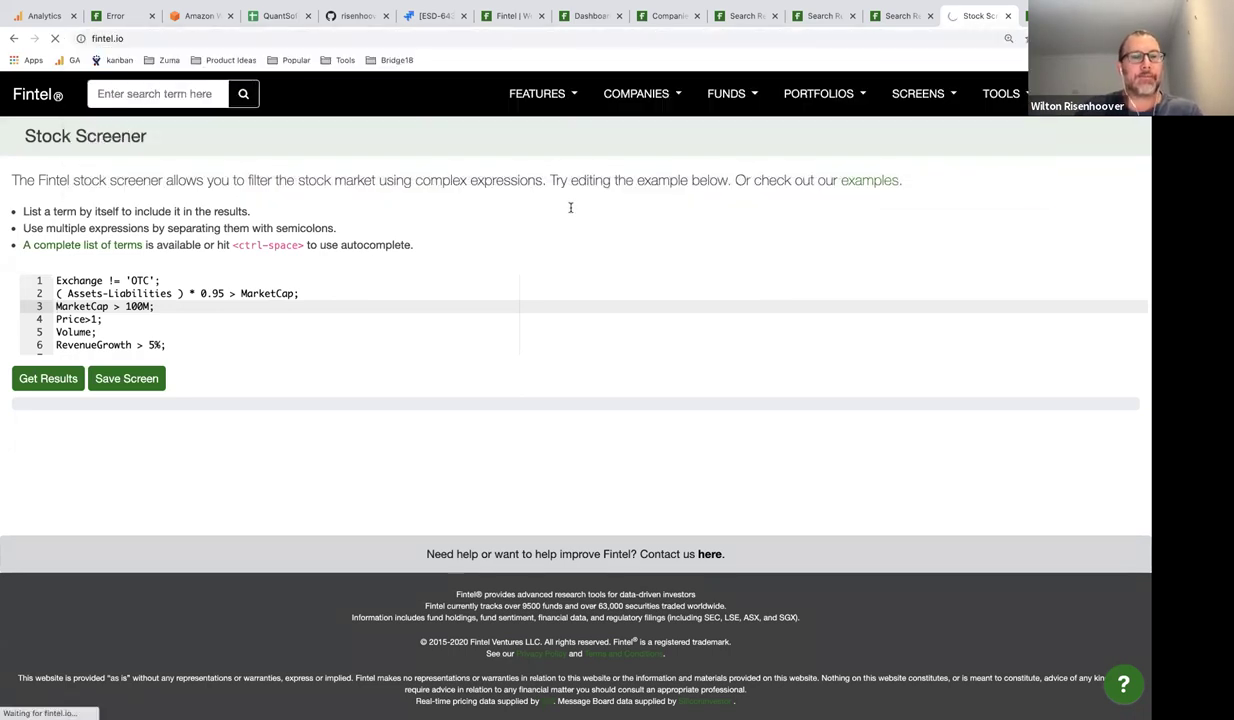
# Review Tesla's key insider metrics, the track records of insider purchases and sales, and the transaction history.
pyautogui.scroll(-15, 574, 300)
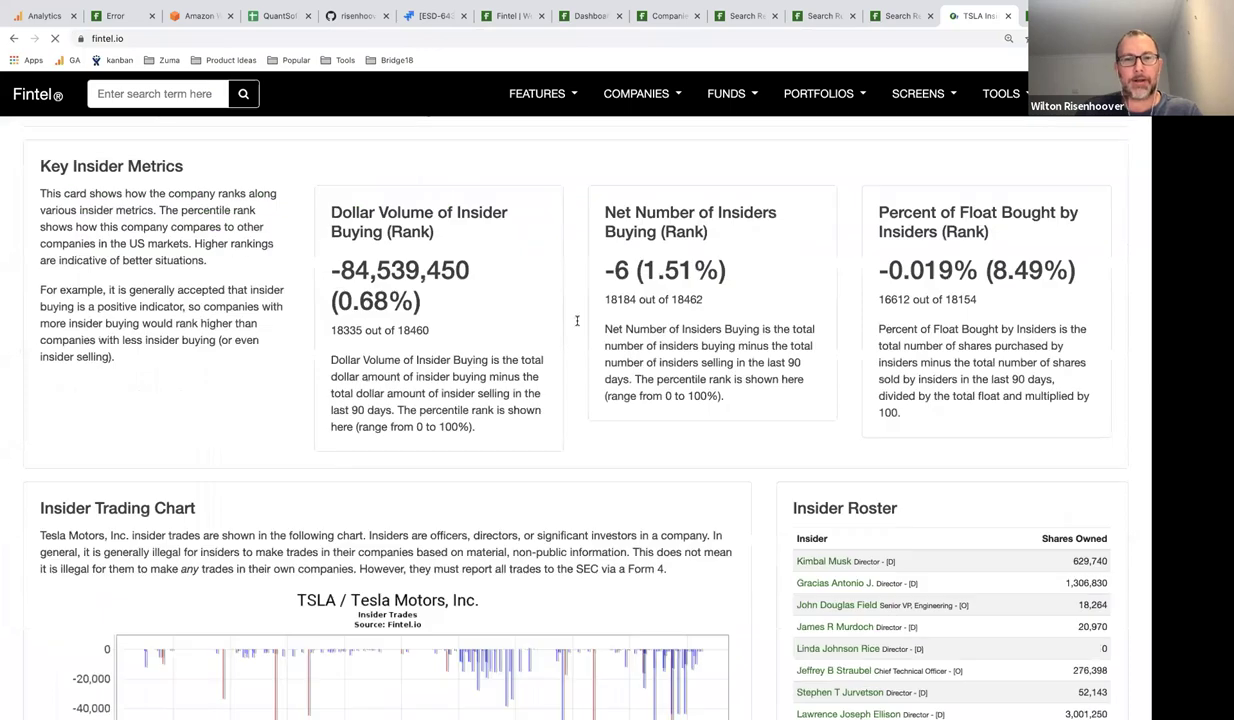
pyautogui.scroll(3, 576, 320)
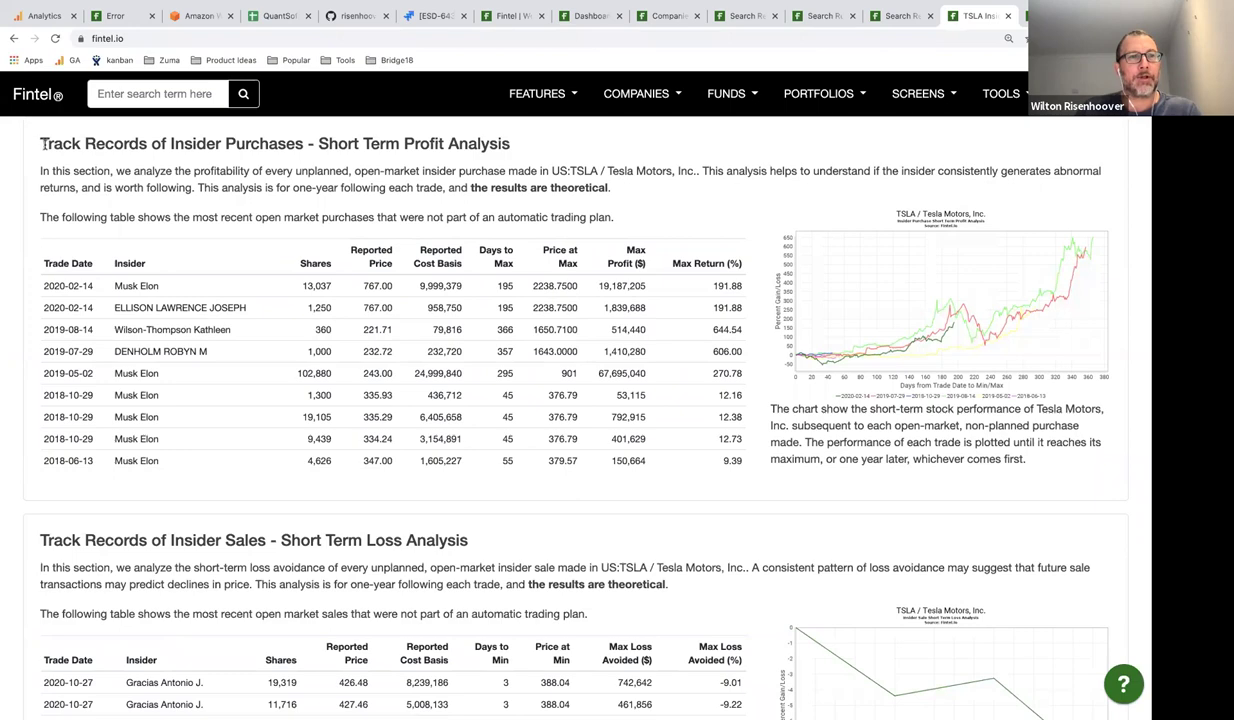
pyautogui.scroll(1, 199, 147)
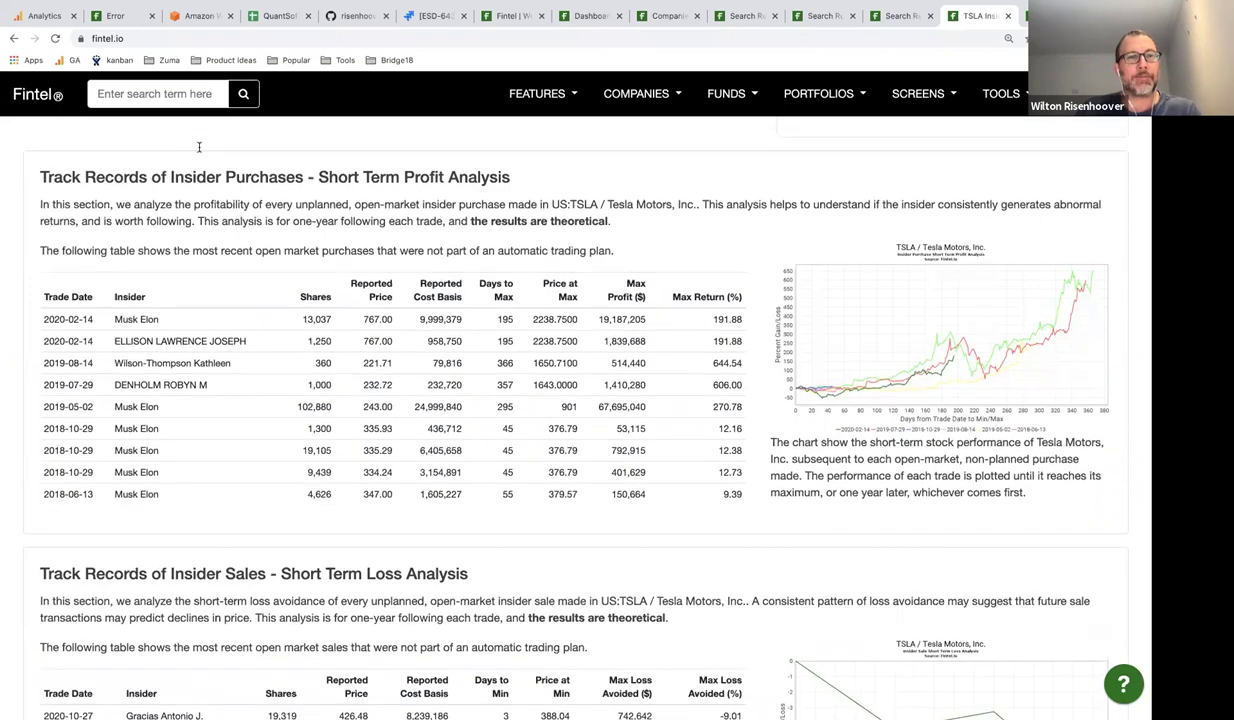
pyautogui.scroll(-5, 170, 240)
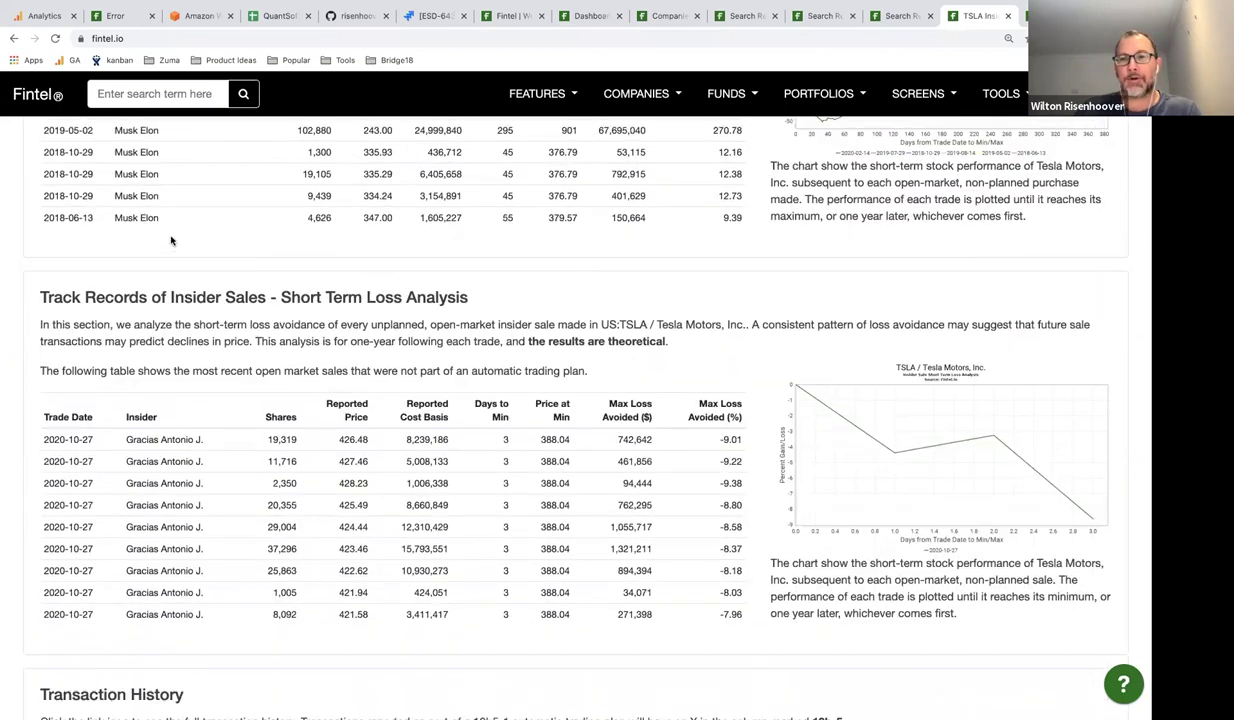
pyautogui.scroll(-3, 170, 240)
pyautogui.scroll(-2, 171, 334)
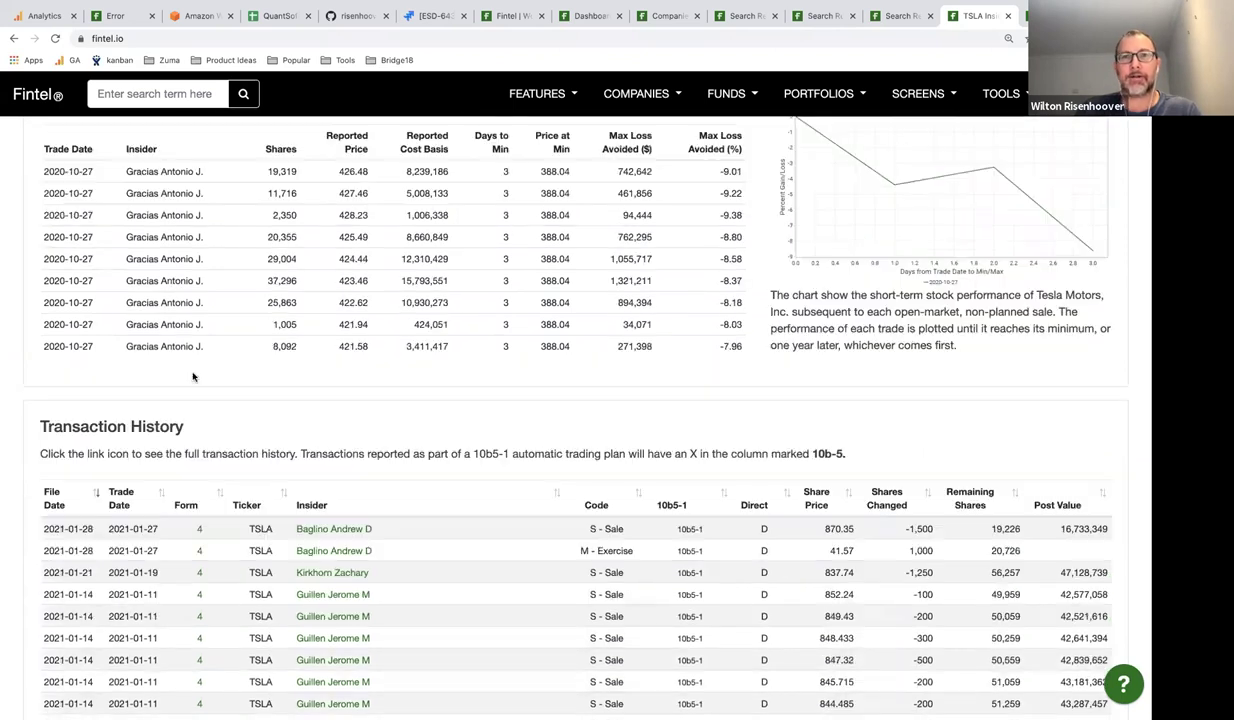
pyautogui.scroll(7, 188, 364)
# Open the Latest Insider Trades tool and show the companies with significant insider buying.
pyautogui.click(1015, 97)
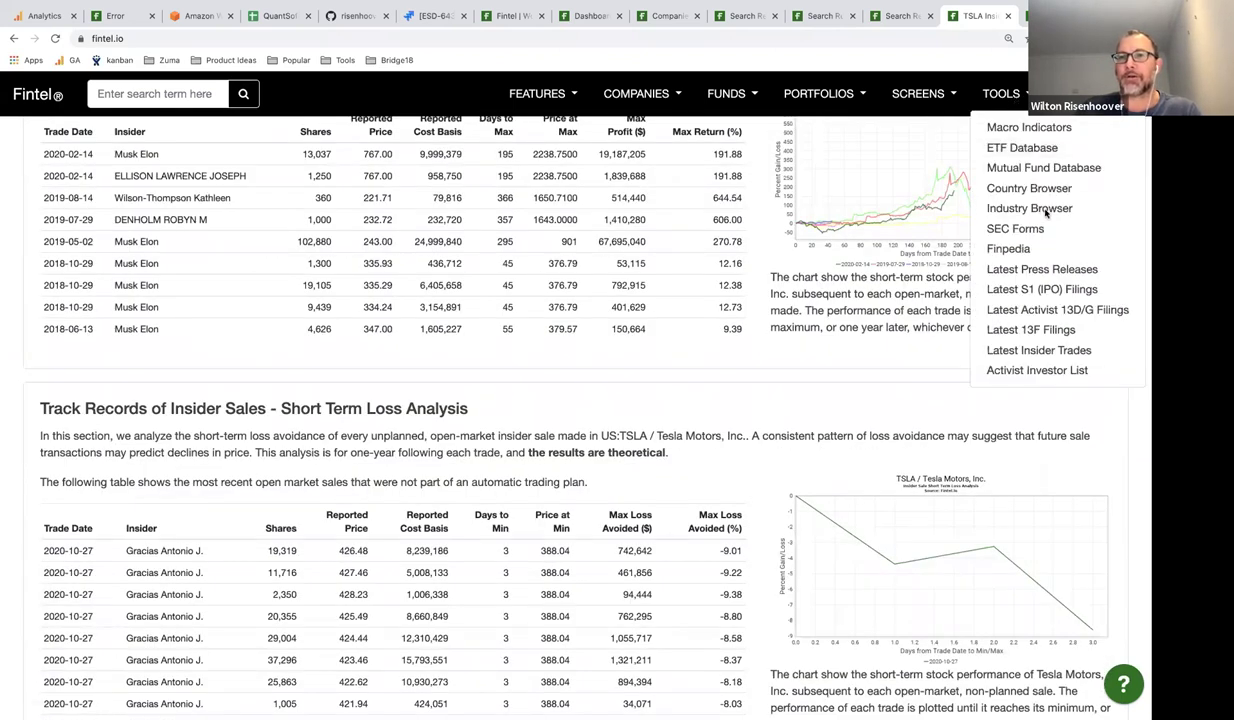
pyautogui.click(1025, 351)
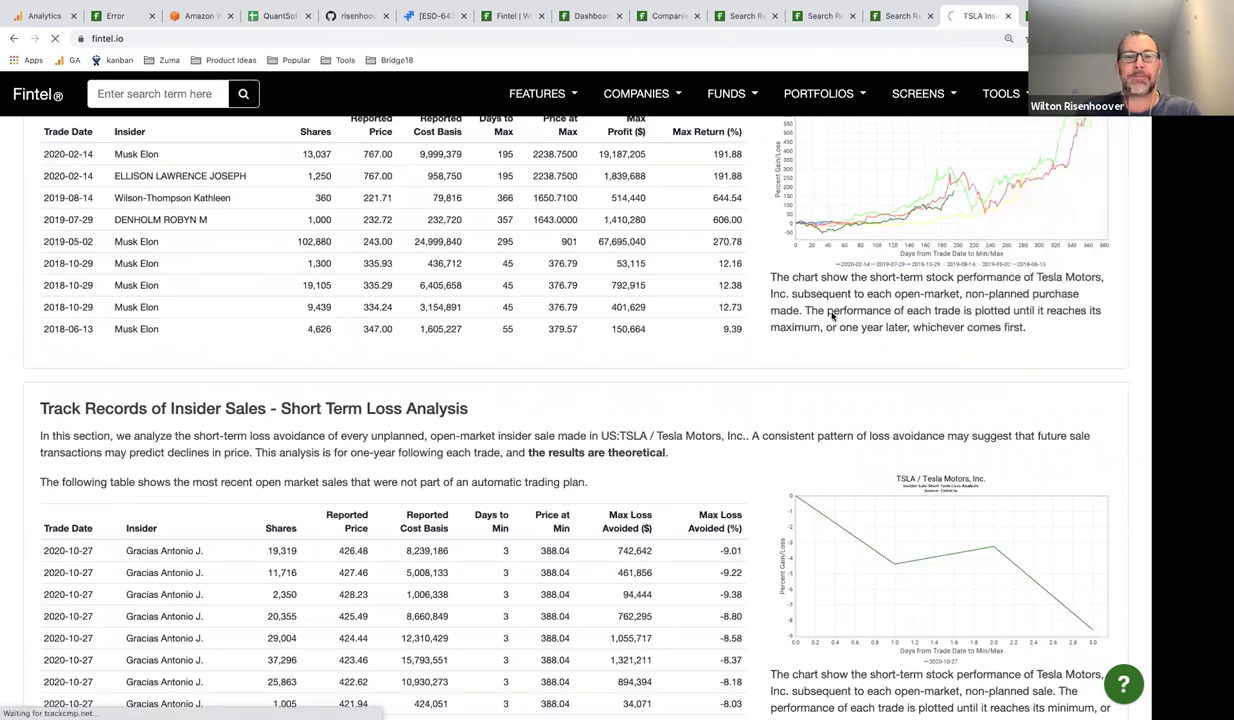
pyautogui.click(1003, 97)
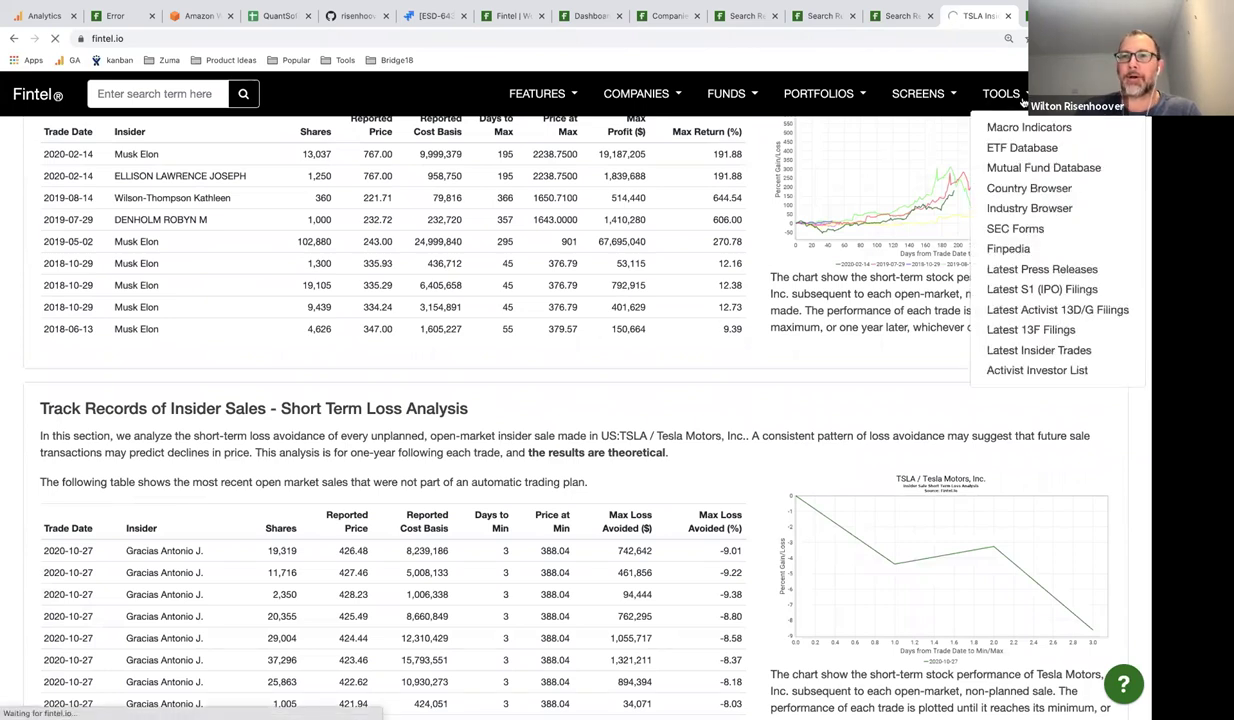
pyautogui.click(1034, 352)
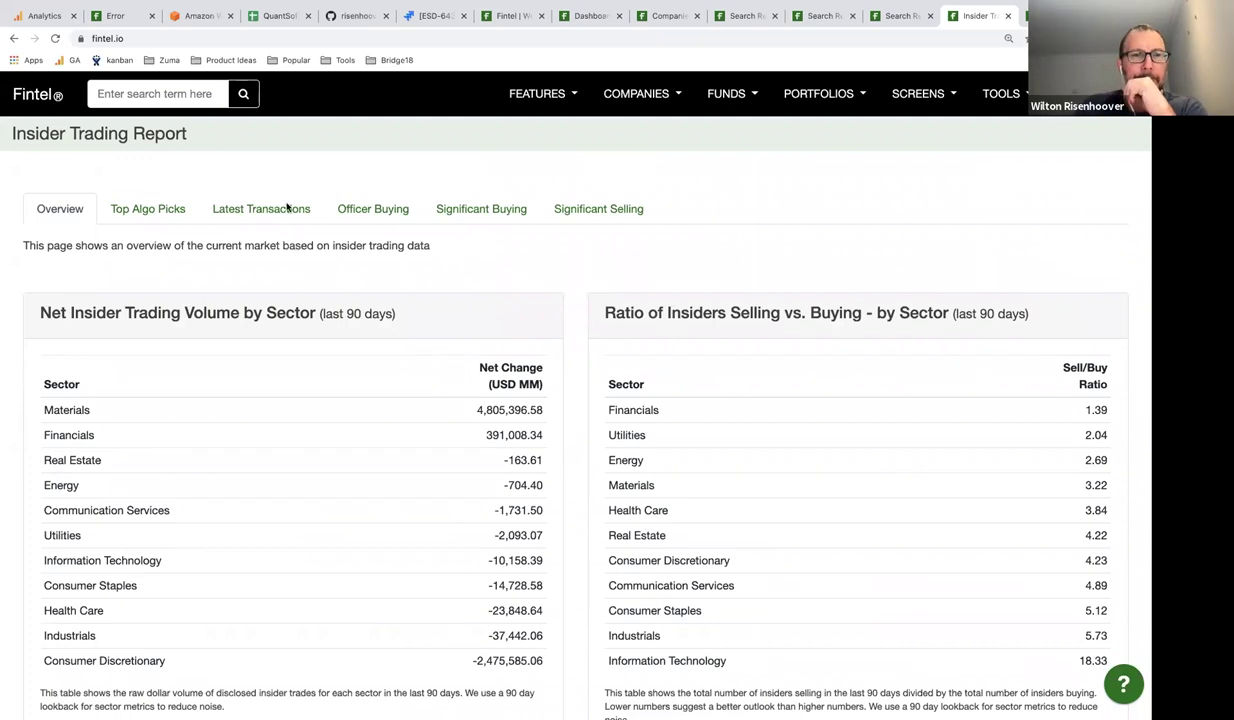
pyautogui.click(452, 212)
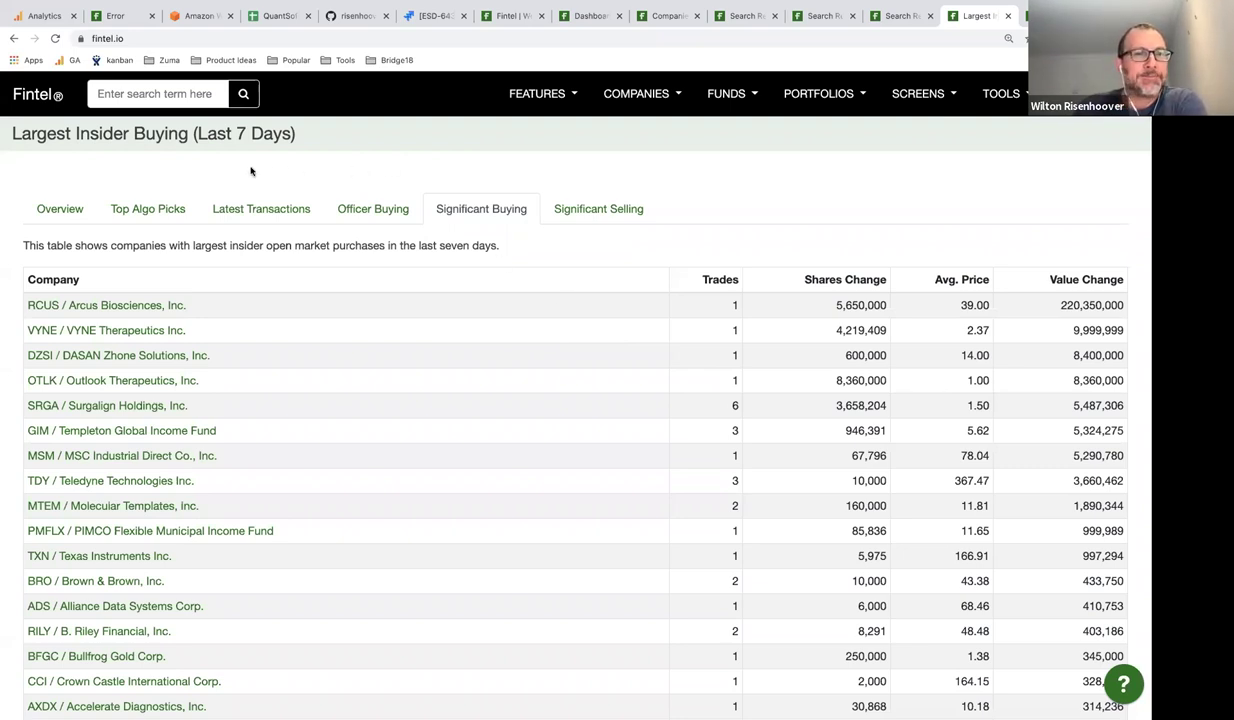
# Show the latest insider transactions and examine their Codes and Auto Trade columns.
pyautogui.click(256, 211)
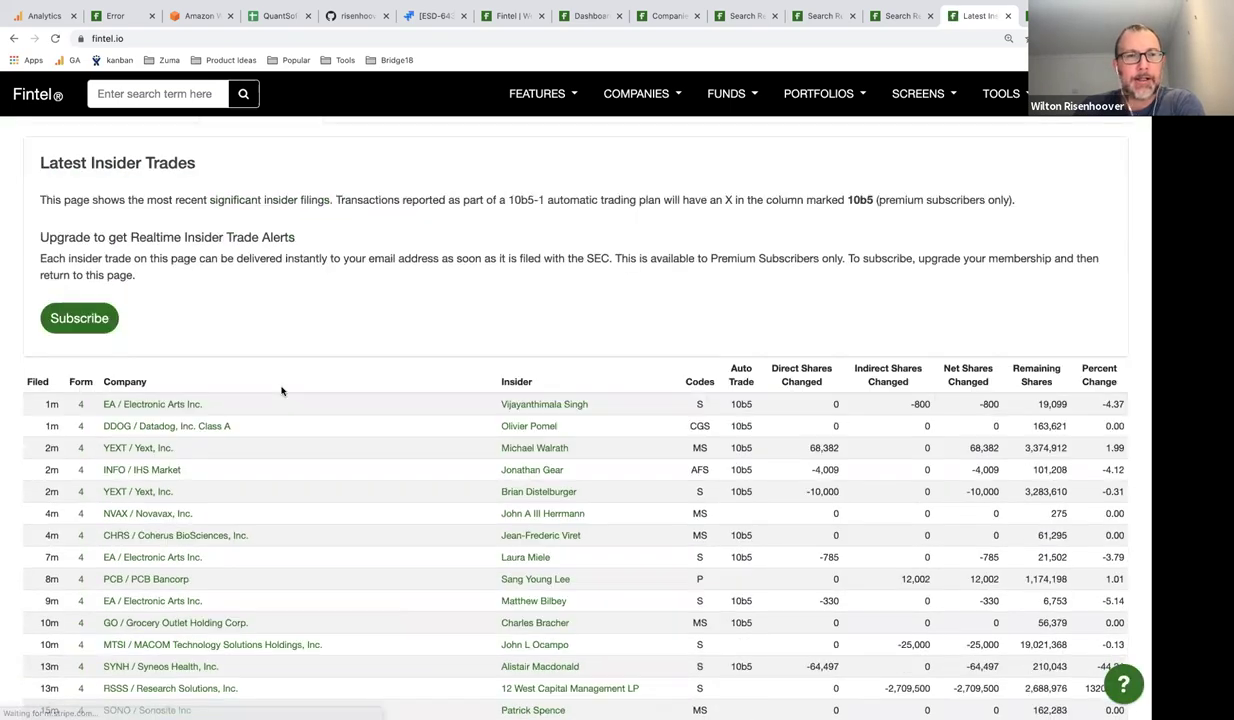
pyautogui.scroll(-3, 281, 391)
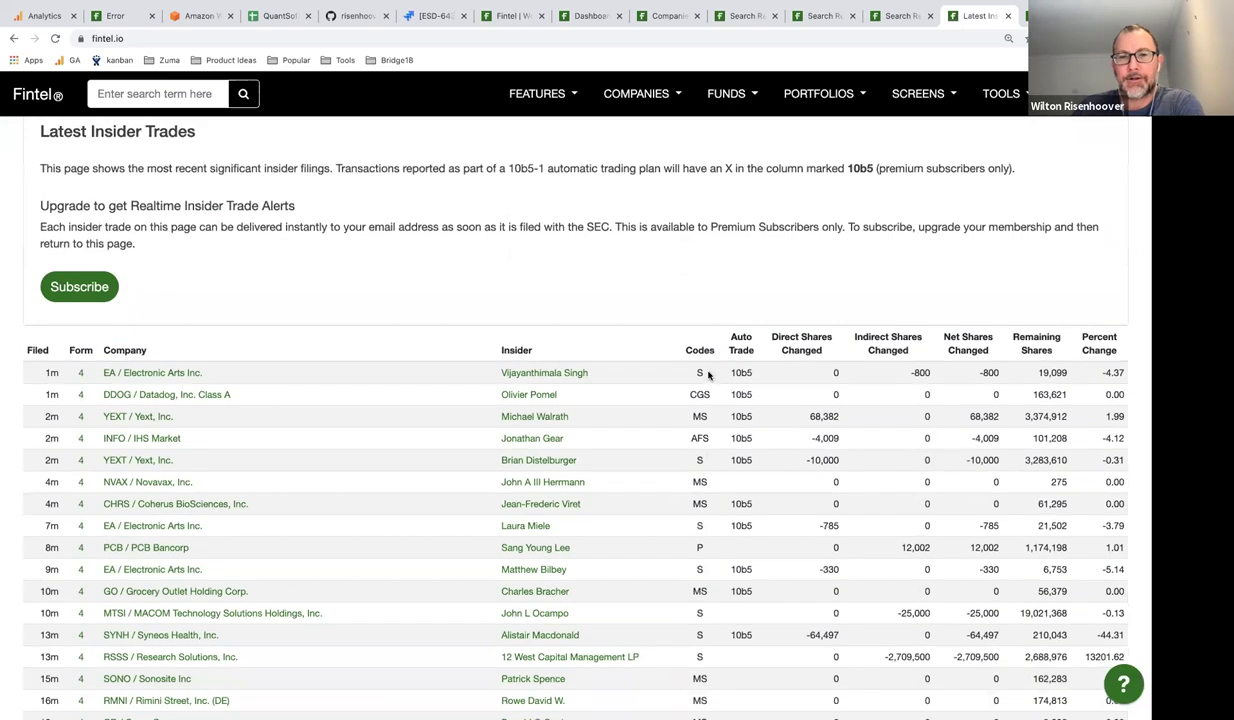
pyautogui.scroll(-1, 733, 395)
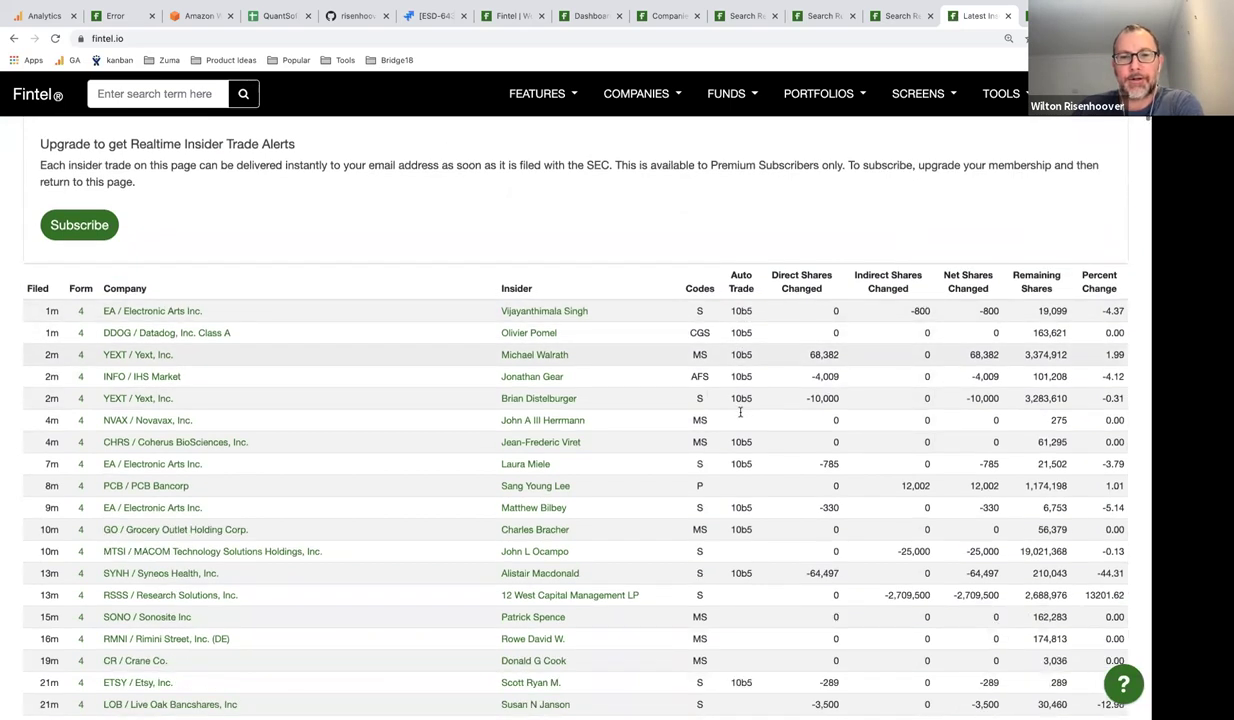
pyautogui.scroll(5, 732, 411)
pyautogui.scroll(-1, 733, 411)
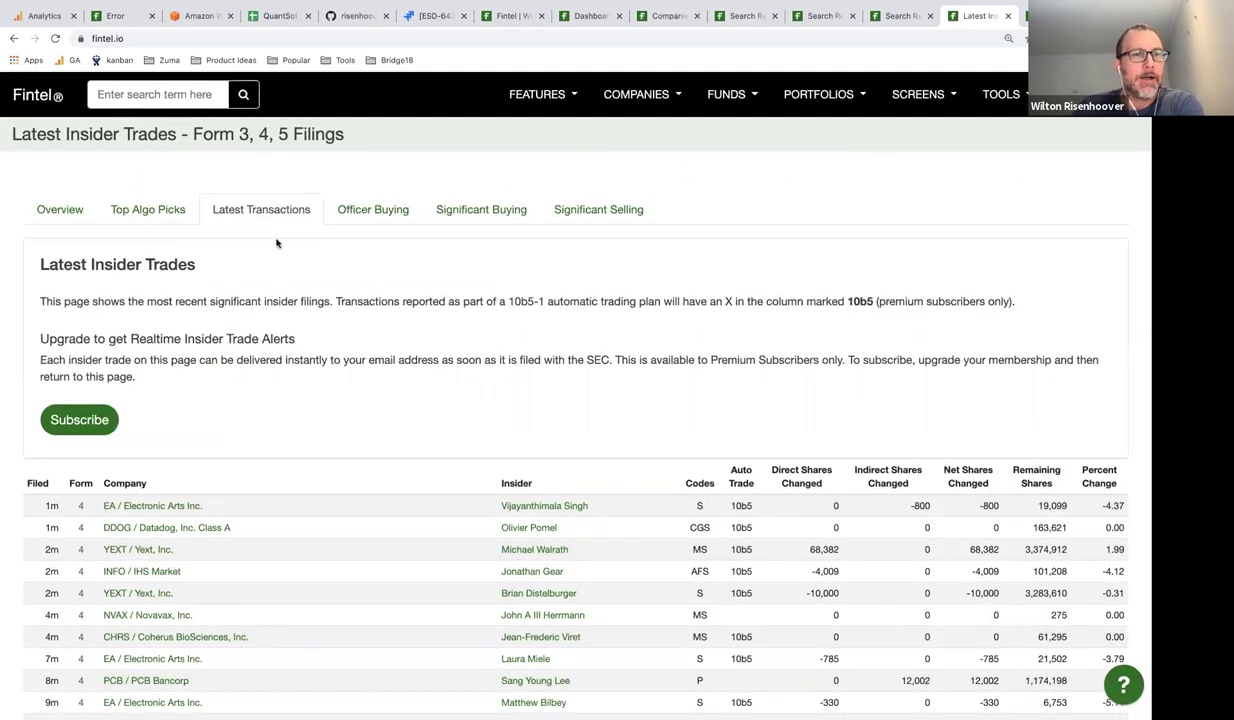
# Show the Top Algo Picks and examine the companies ranked by percent of float bought by insiders.
pyautogui.click(155, 216)
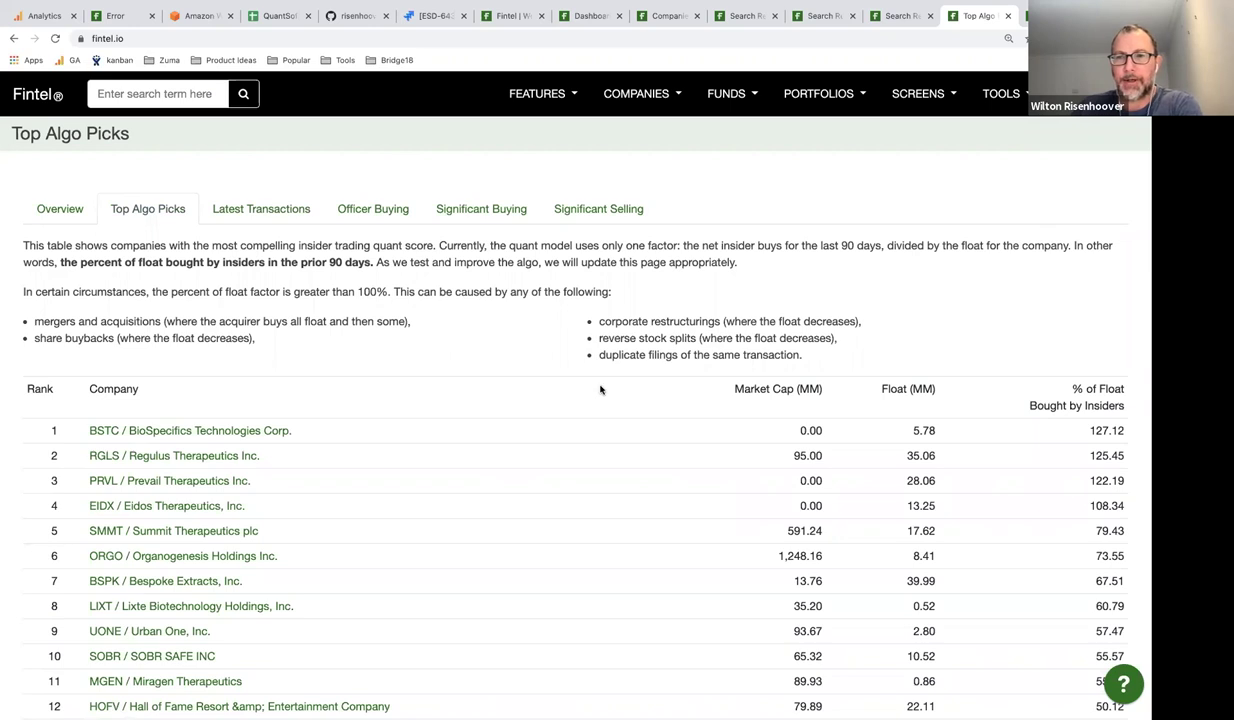
pyautogui.scroll(-1, 564, 440)
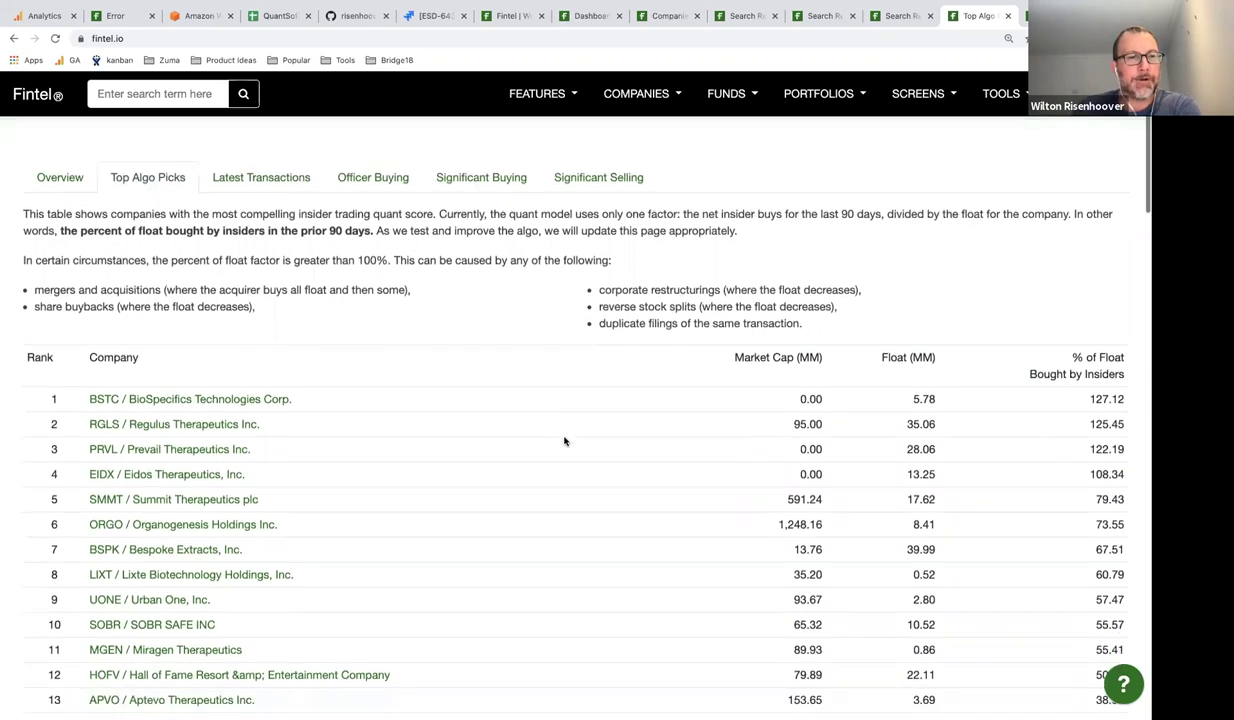
pyautogui.scroll(1, 564, 440)
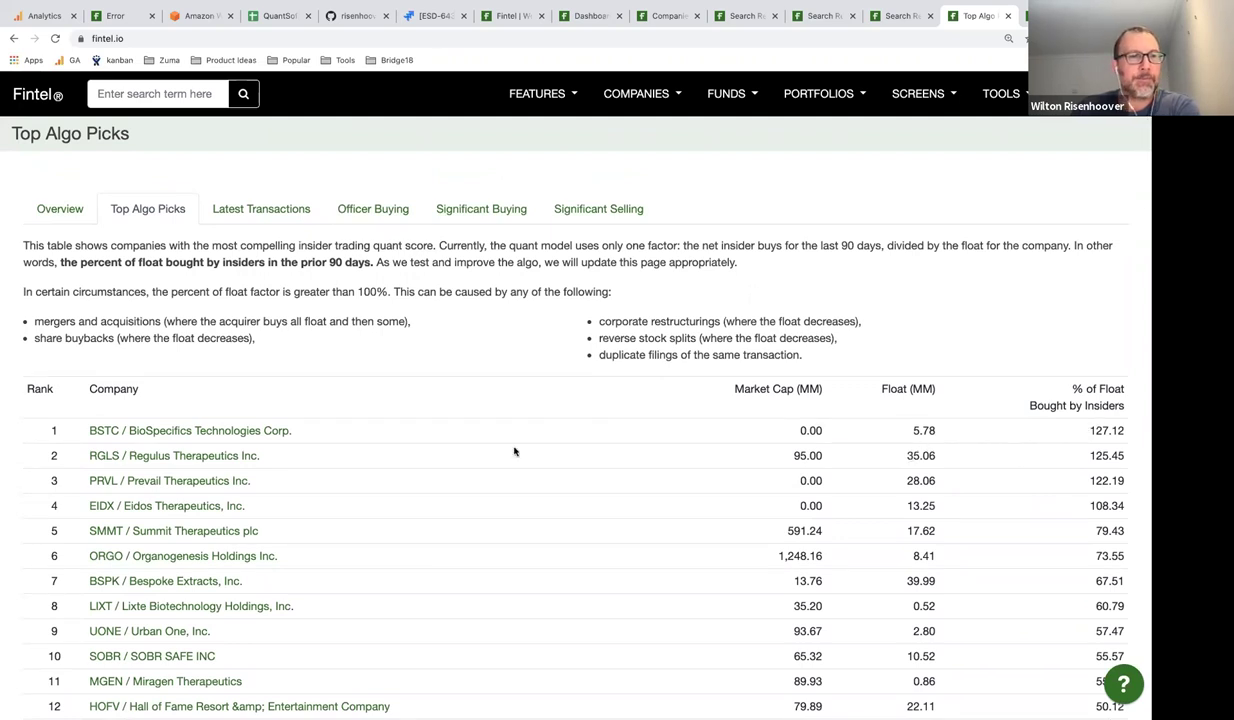
pyautogui.scroll(-2, 514, 451)
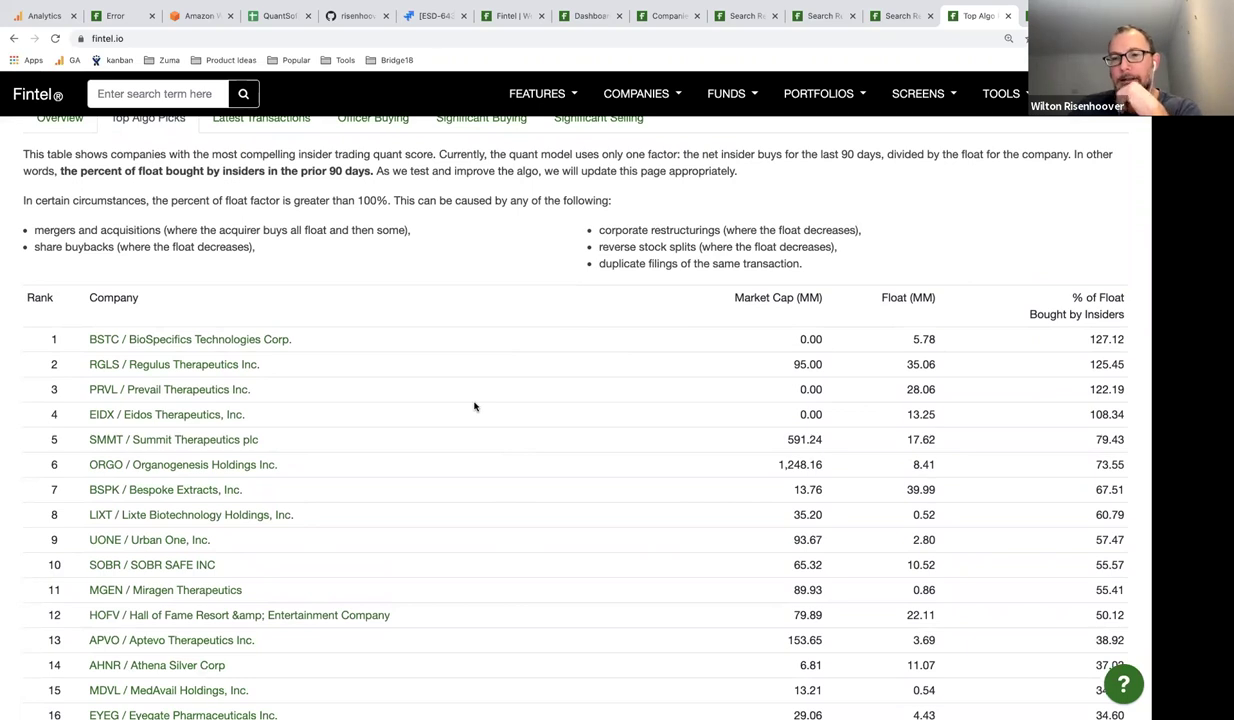
pyautogui.scroll(-3, 475, 406)
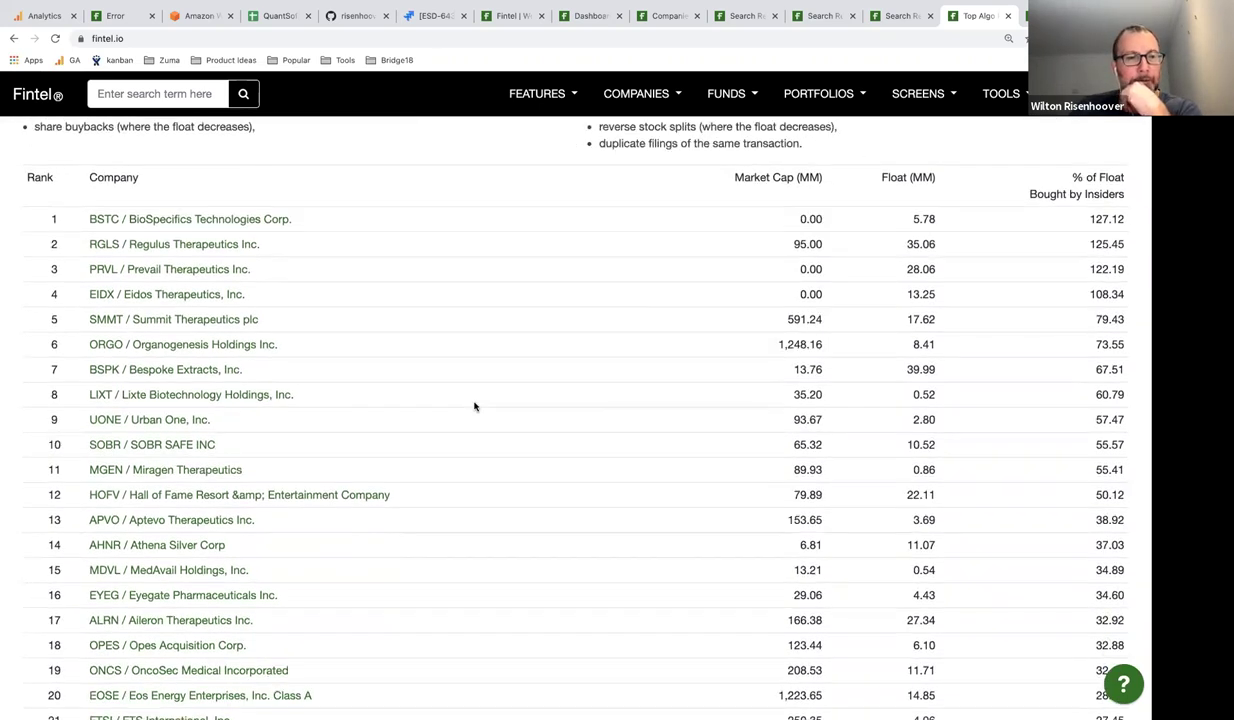
pyautogui.scroll(5, 475, 406)
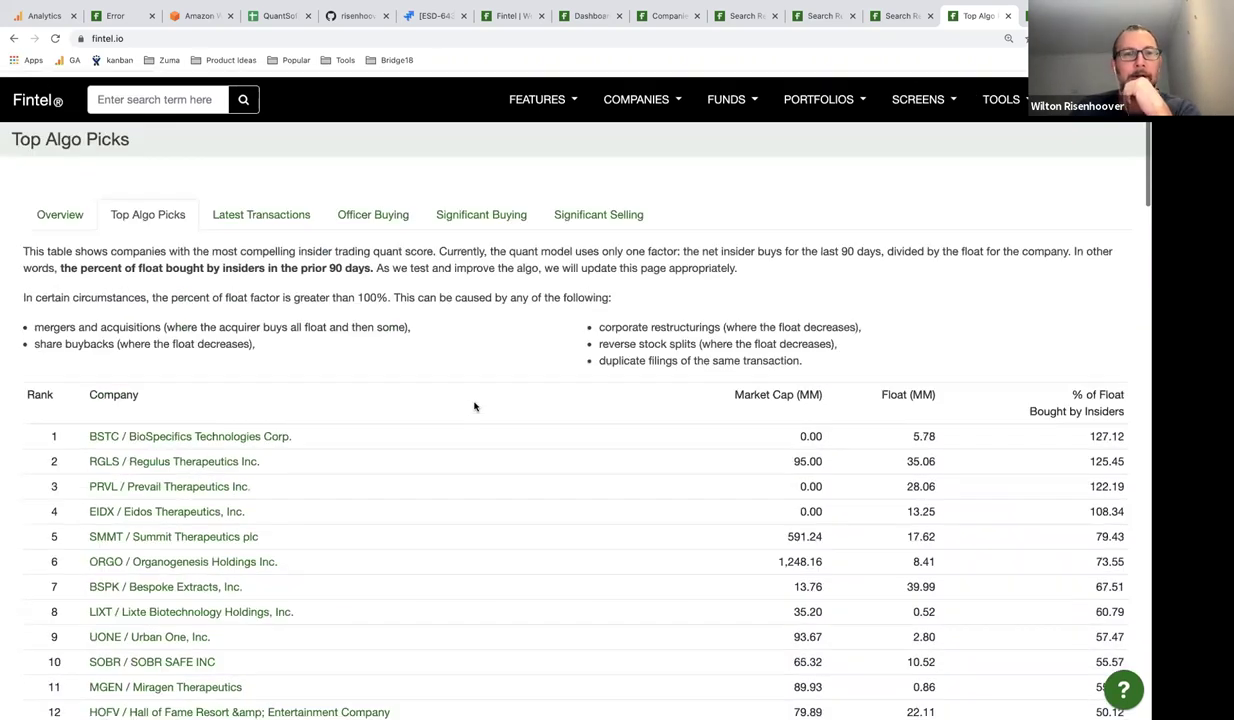
# Return to the Insider Trading Report overview and compare the Financials and Information Technology sell/buy ratios.
pyautogui.click(60, 208)
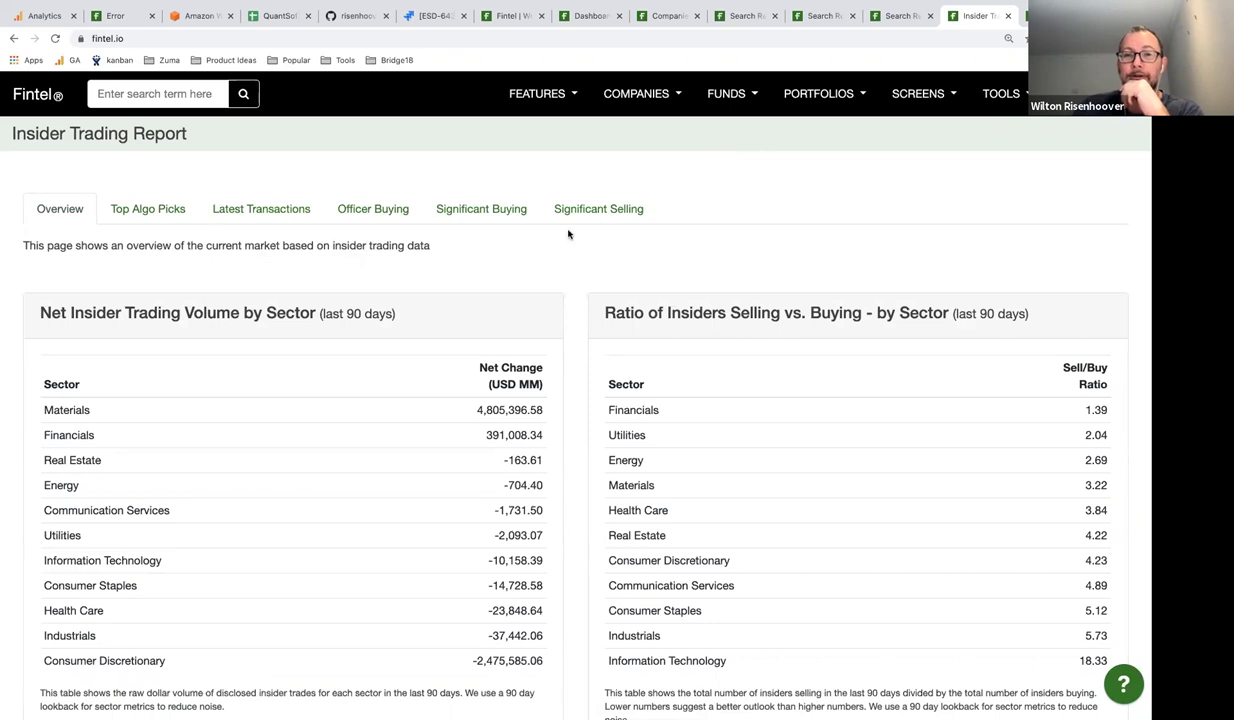
pyautogui.scroll(-2, 810, 459)
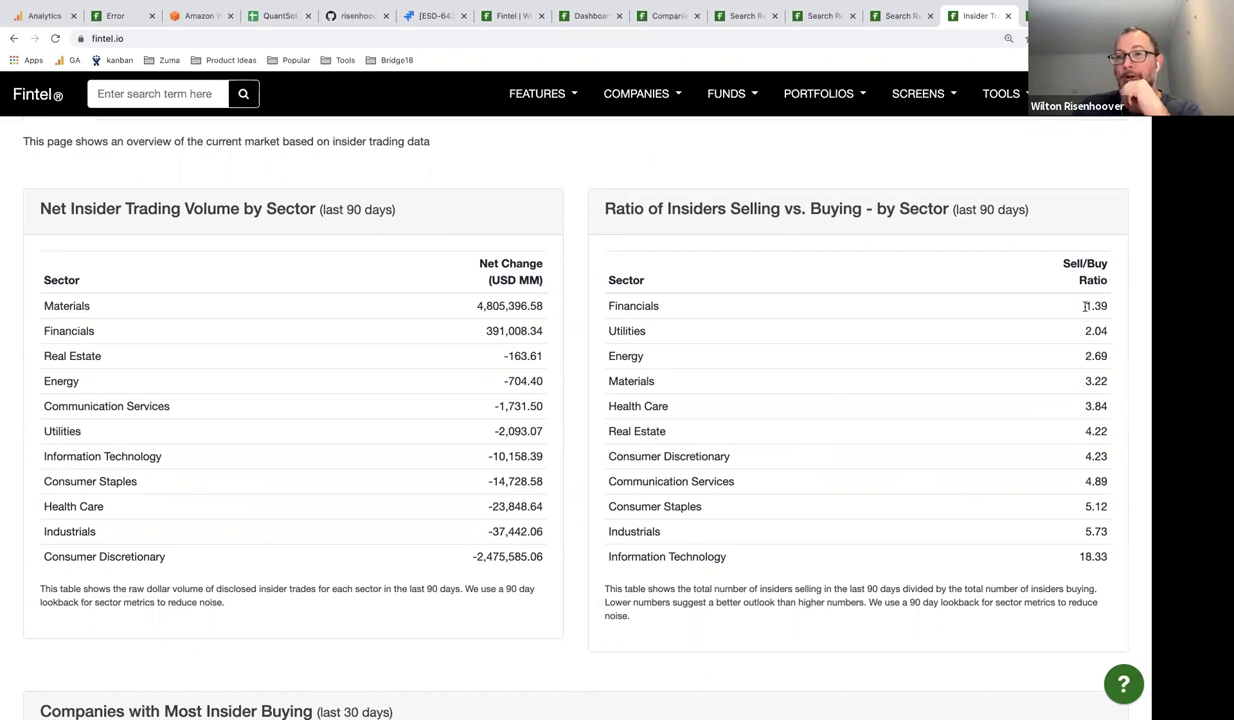
pyautogui.moveTo(1086, 306); pyautogui.dragTo(1094, 306)
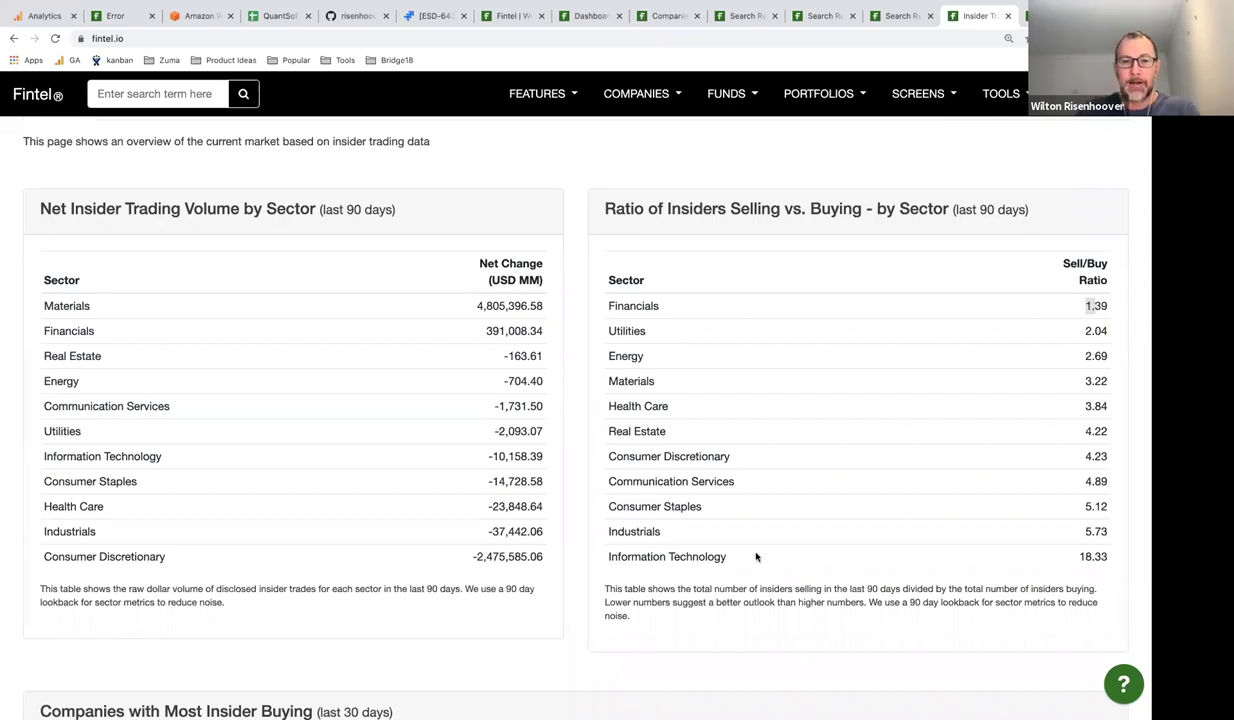
pyautogui.click(668, 556)
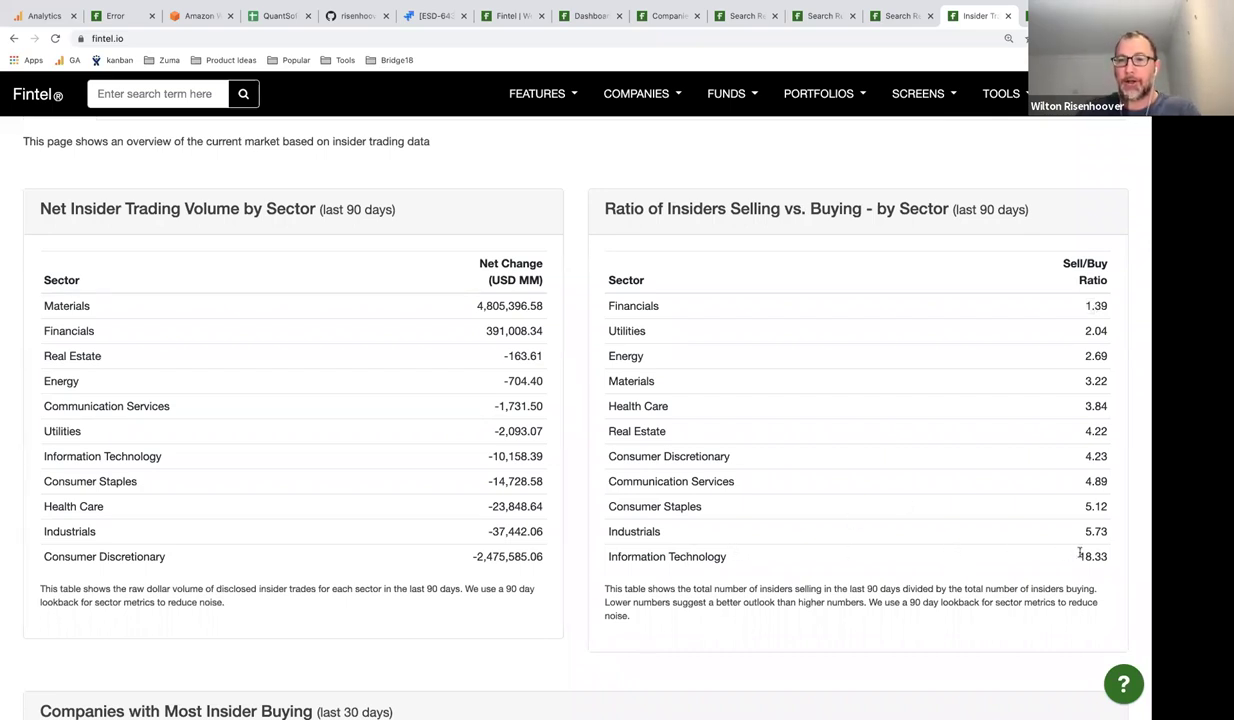
pyautogui.moveTo(1080, 556); pyautogui.dragTo(1102, 557)
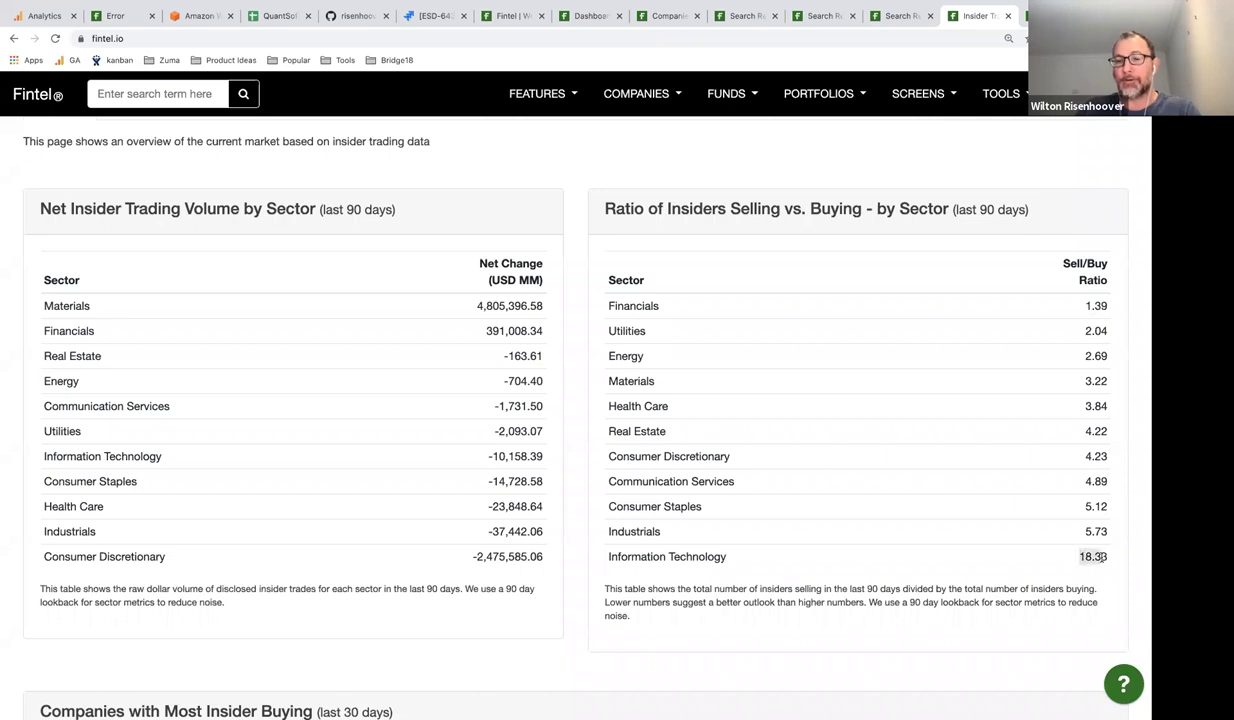
pyautogui.scroll(-1, 1080, 542)
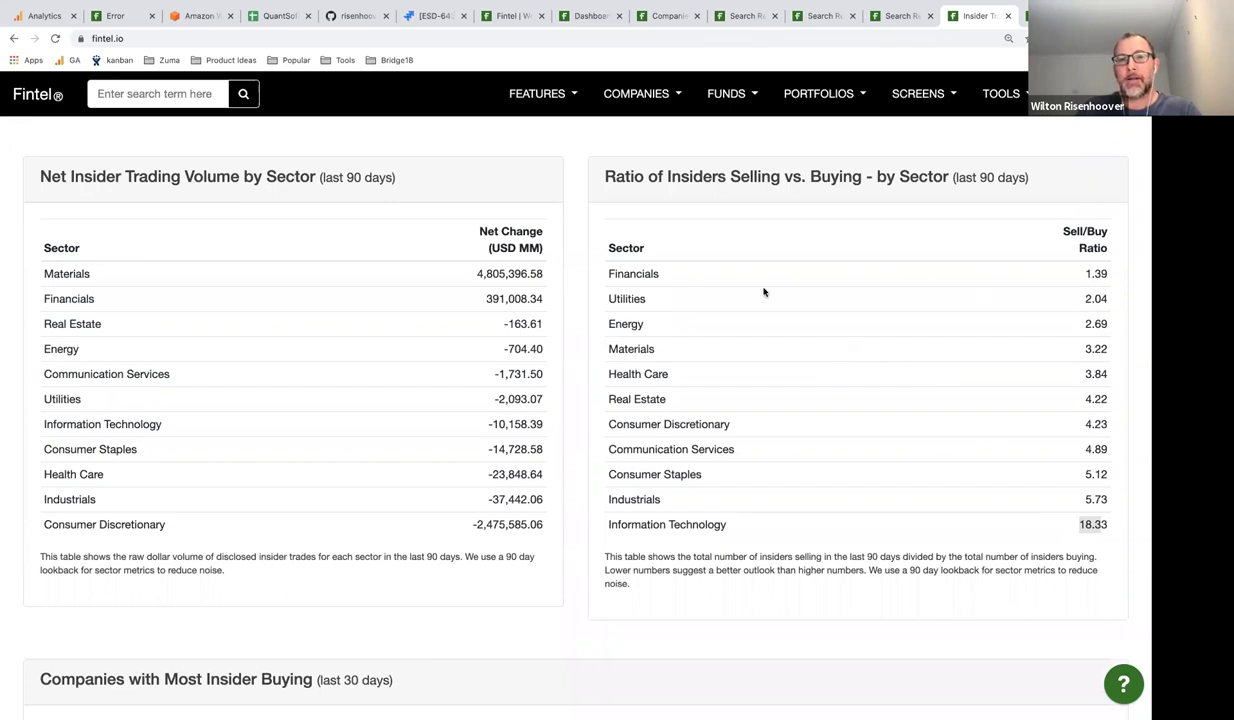
pyautogui.moveTo(623, 273); pyautogui.dragTo(660, 276)
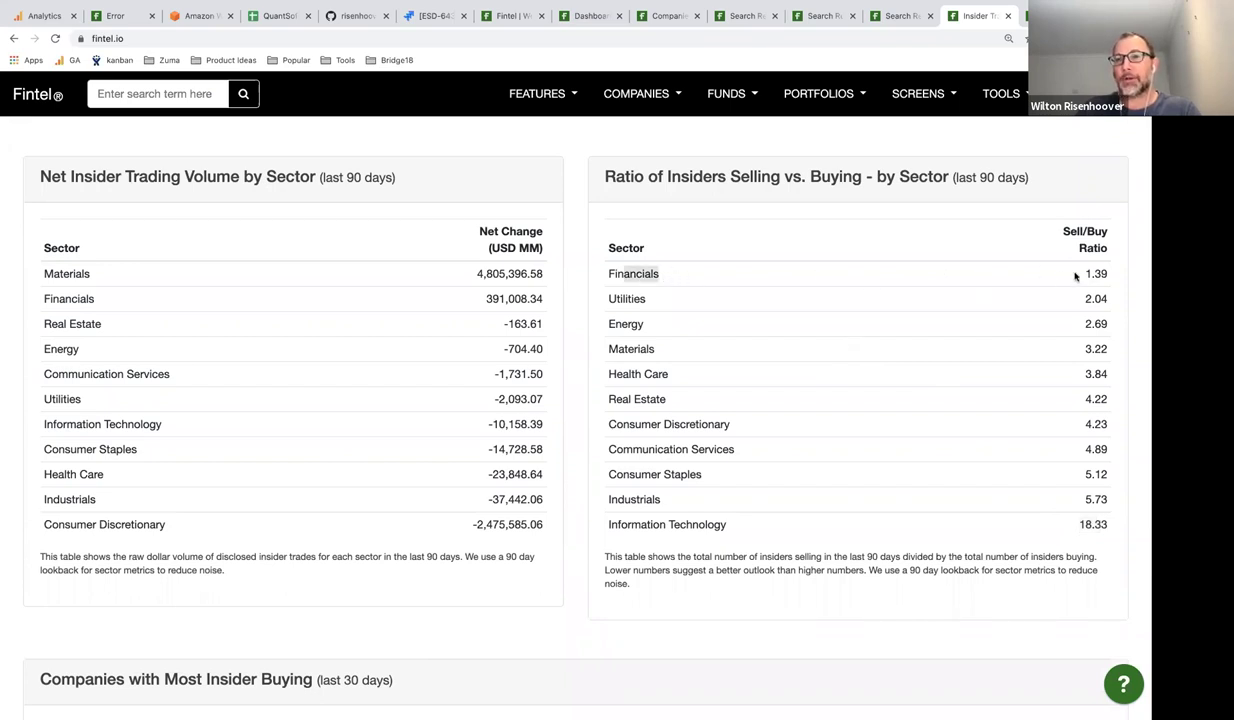
# Examine the Financials sell/buy ratio and the companies with most insider buying in the last 30 days.
pyautogui.moveTo(1085, 273); pyautogui.dragTo(1098, 273)
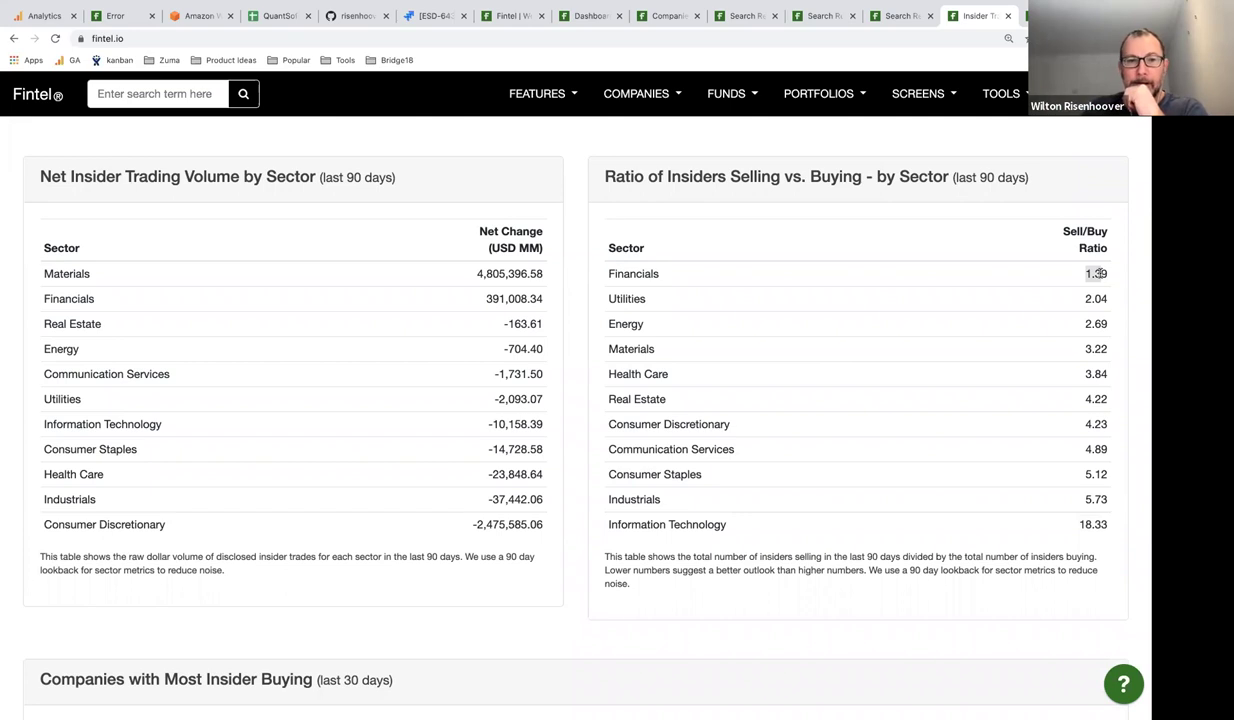
pyautogui.scroll(-5, 885, 423)
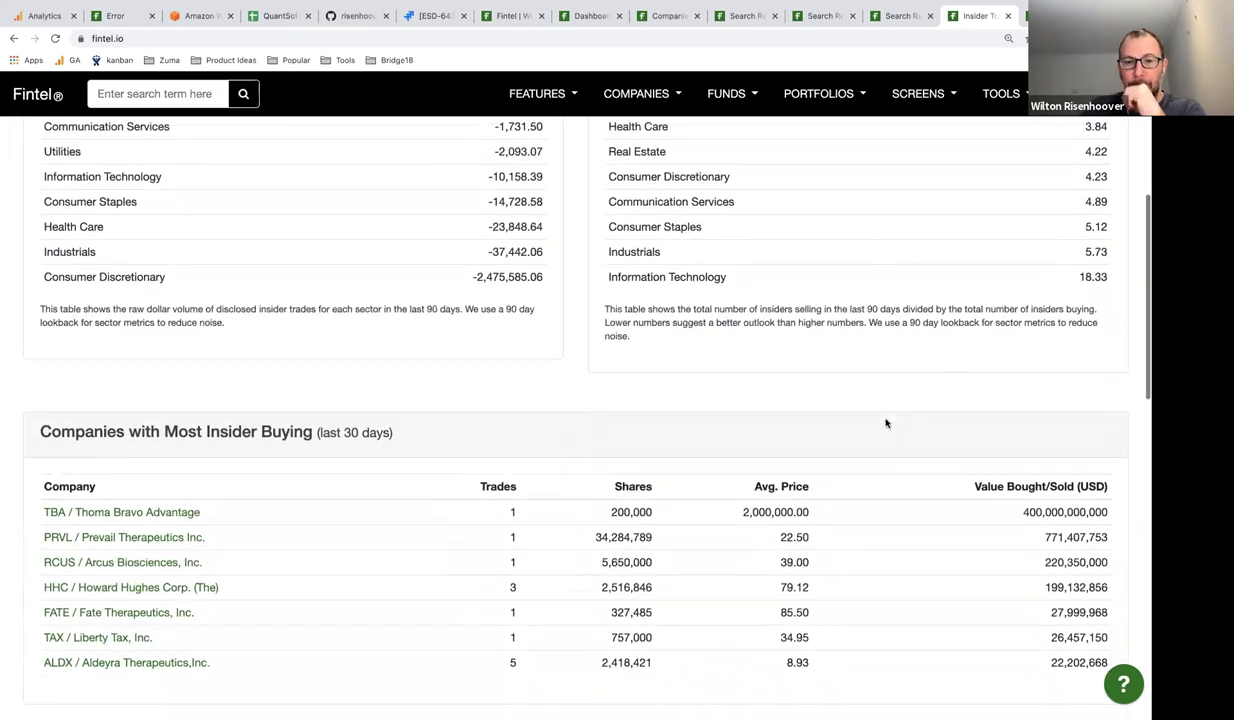
pyautogui.scroll(8, 885, 423)
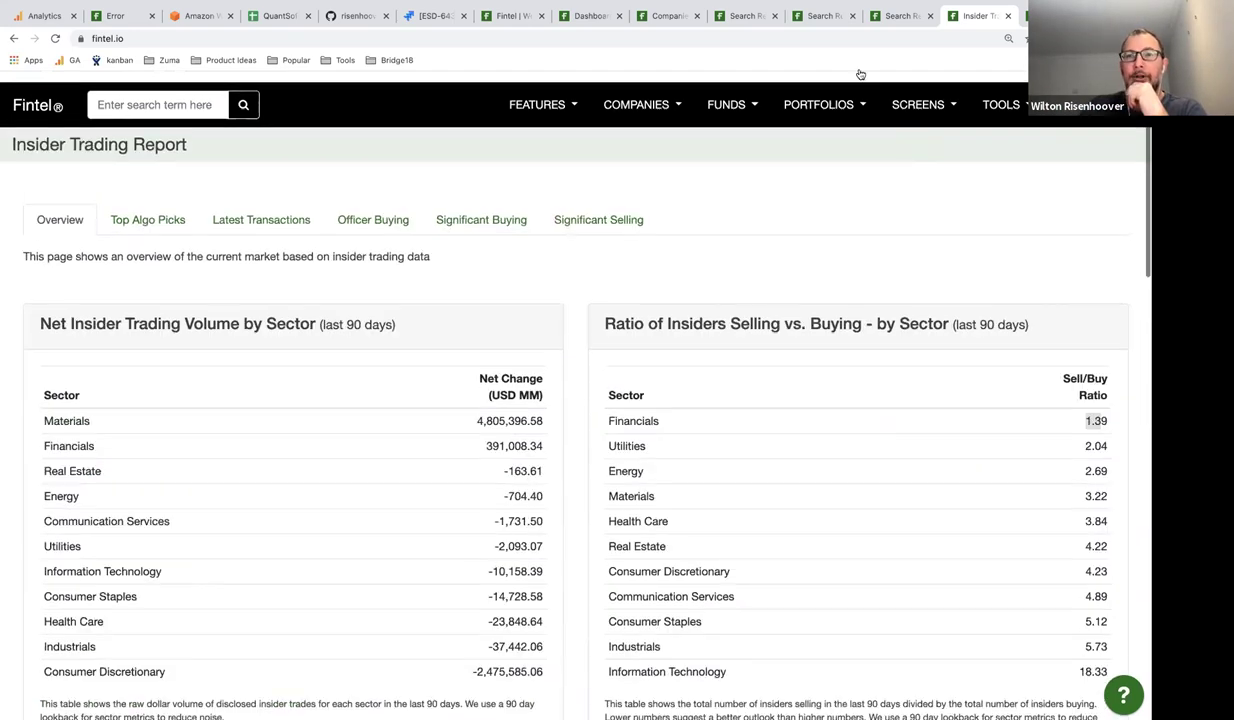
# Open the Macro Indicators tool and examine the overall Ratio of Insiders Selling v. Buying chart against the SPY benchmark.
pyautogui.click(834, 41)
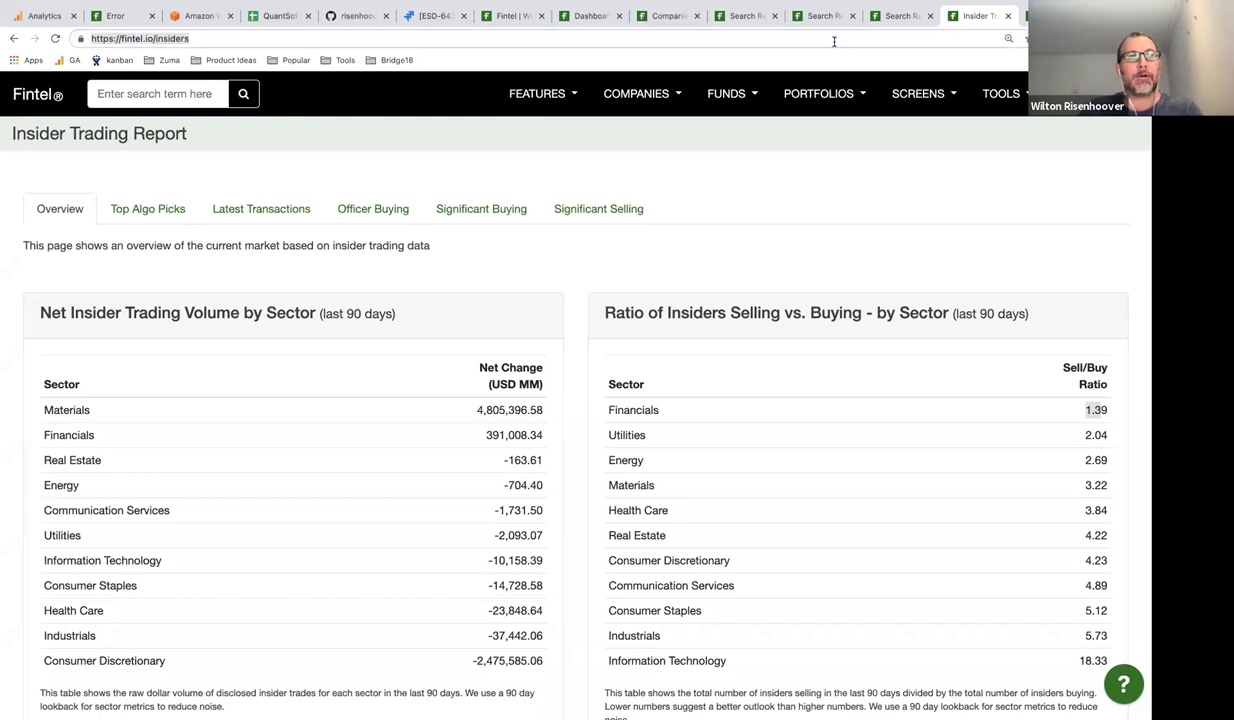
pyautogui.click(1025, 100)
pyautogui.click(1019, 131)
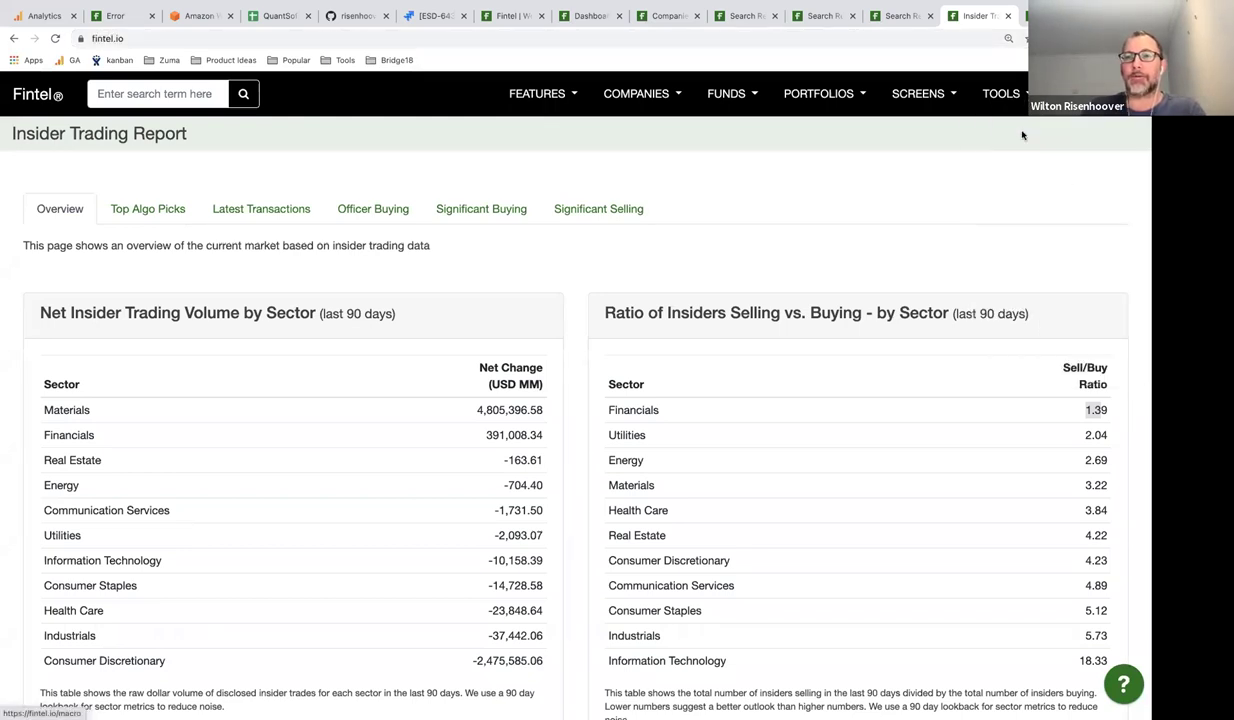
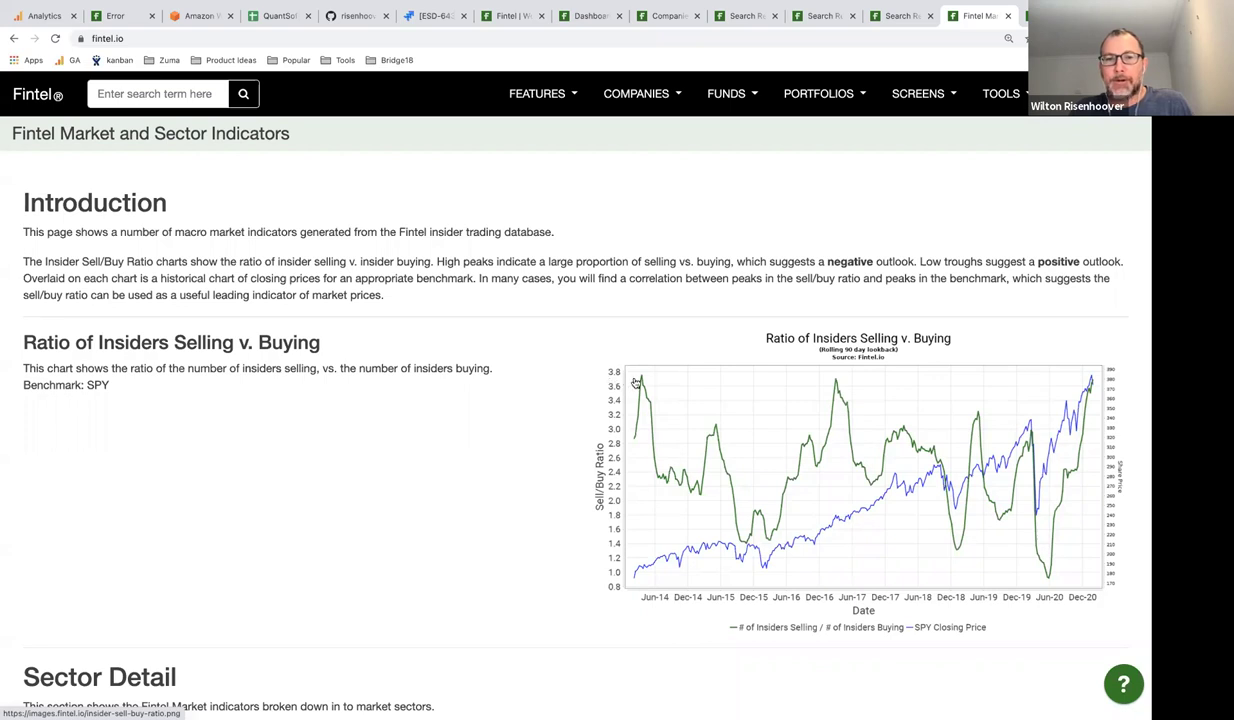
pyautogui.scroll(-1, 615, 410)
pyautogui.scroll(-1, 615, 415)
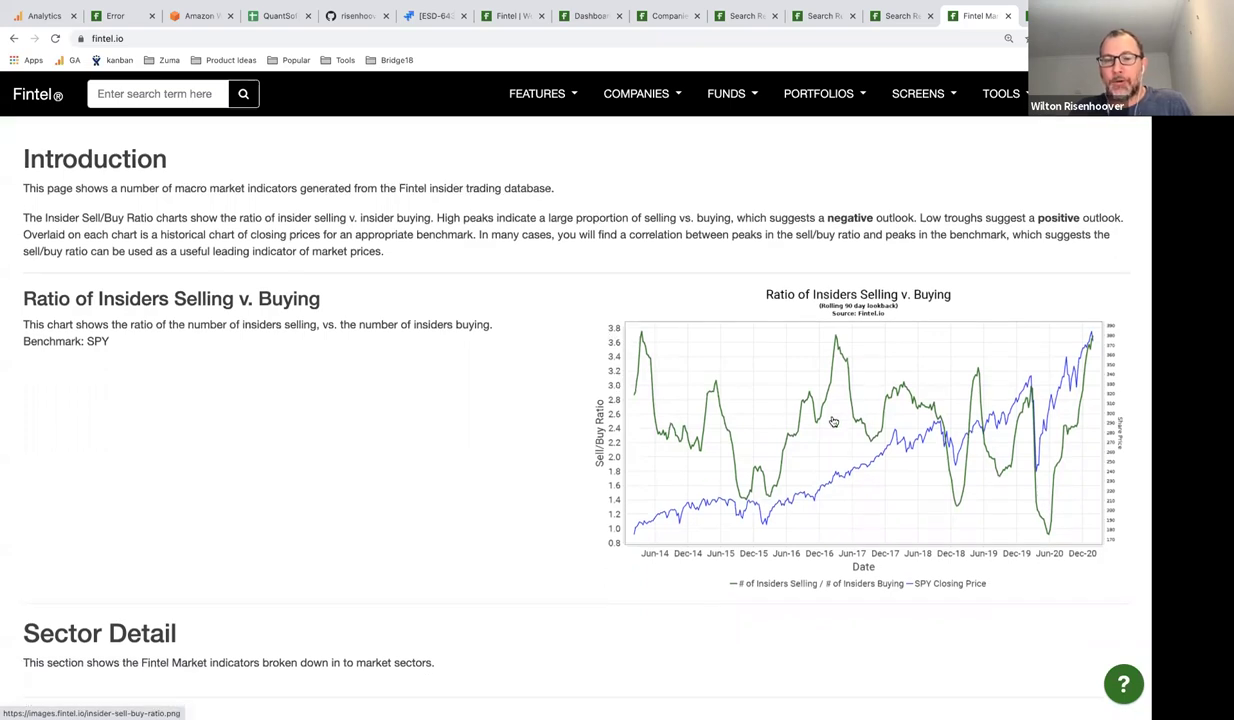
pyautogui.scroll(-1, 833, 421)
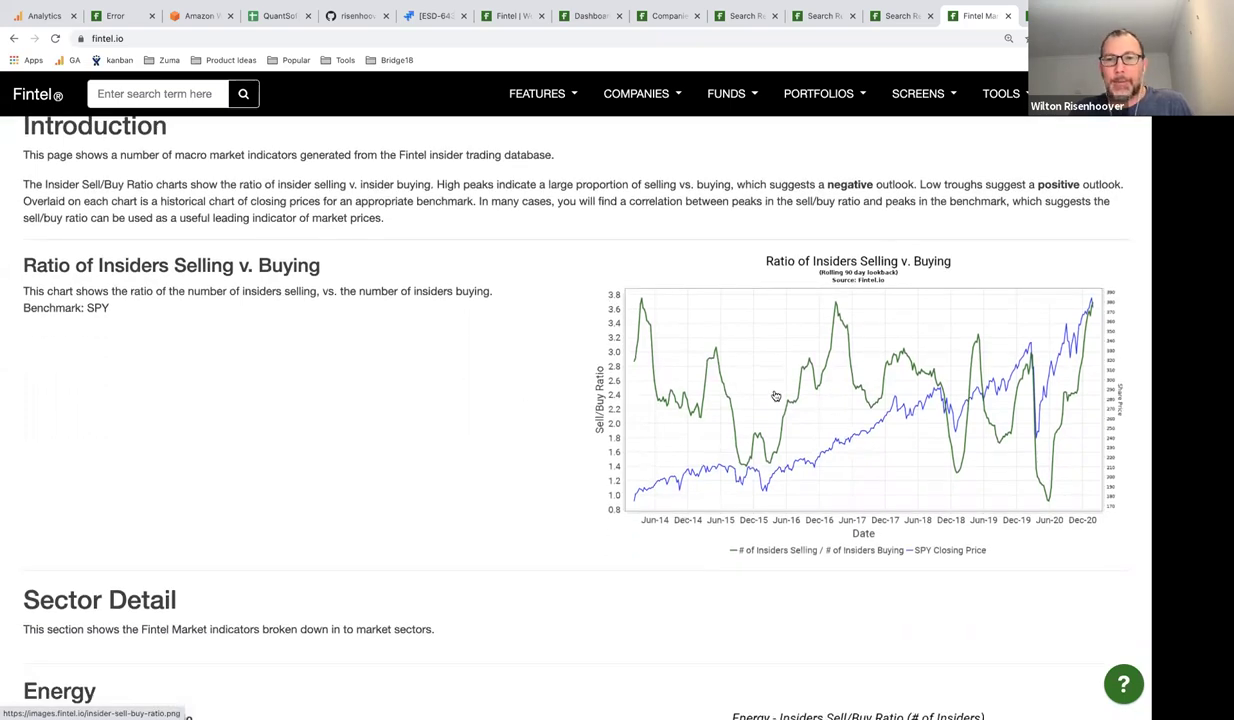
# Examine the Energy, Materials and Industrials insider sell/buy ratio charts against their Vanguard index fund benchmarks.
pyautogui.scroll(-3, 953, 409)
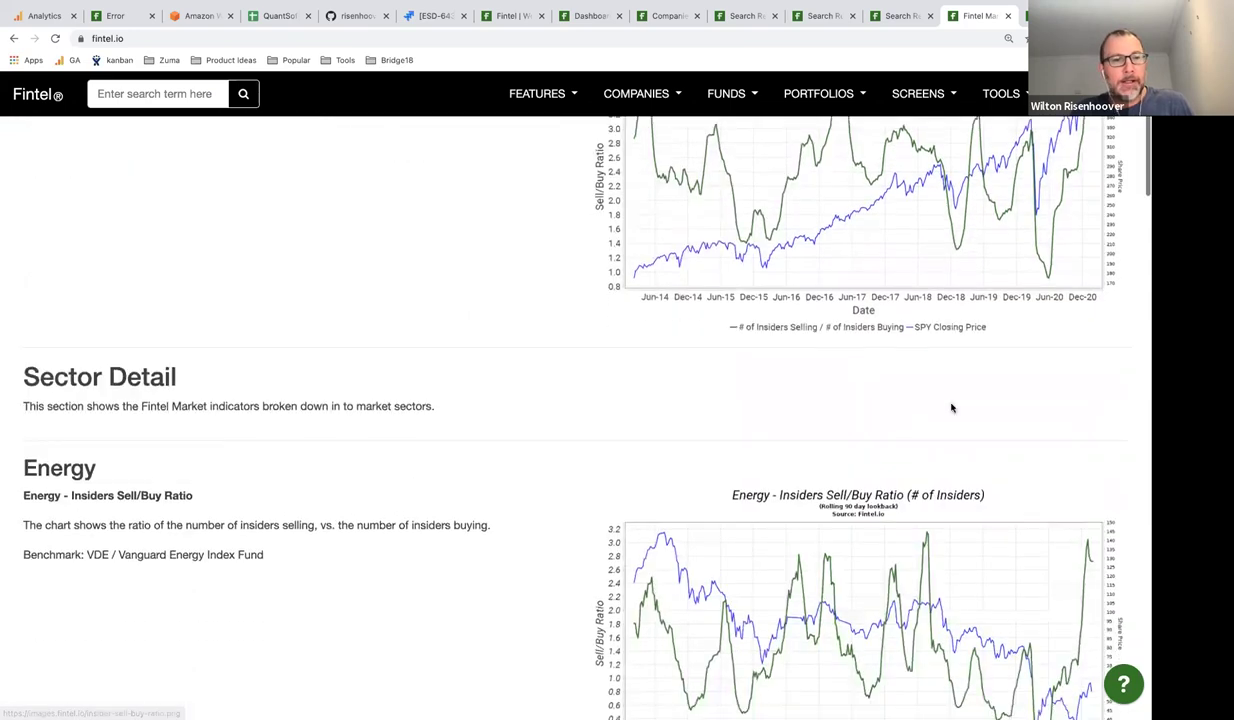
pyautogui.scroll(-1, 953, 409)
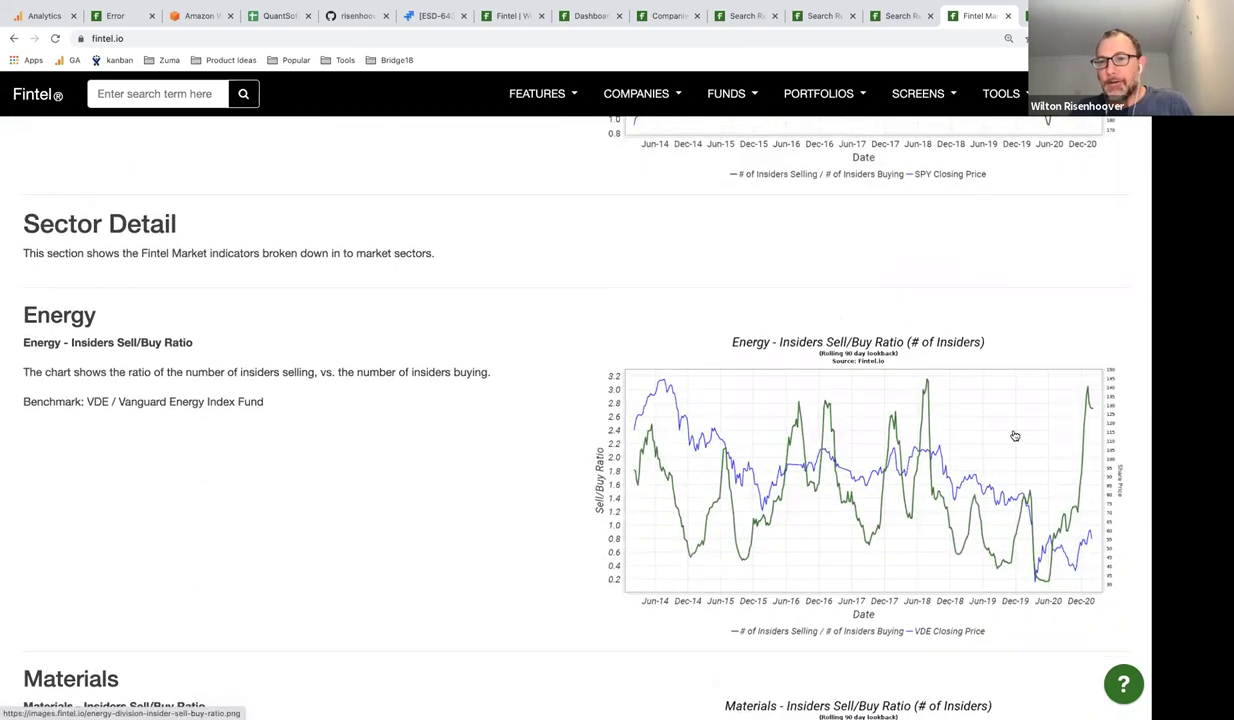
pyautogui.scroll(-1, 1015, 436)
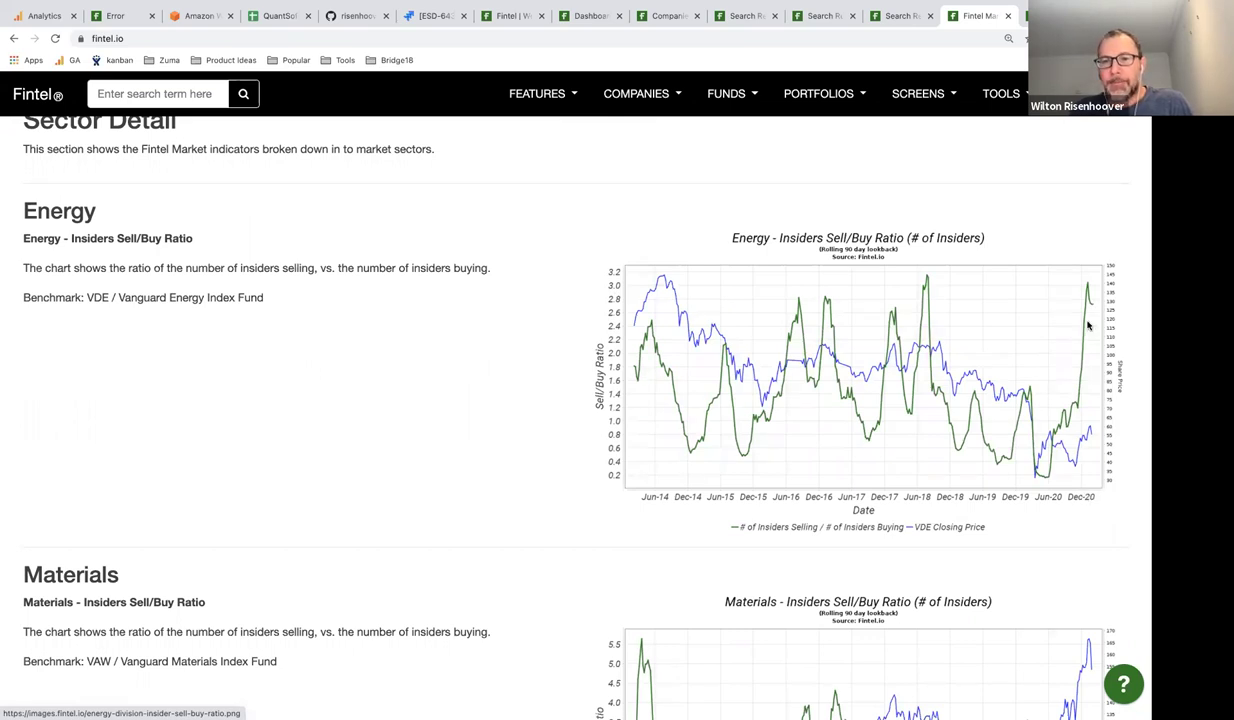
pyautogui.scroll(-3, 1088, 325)
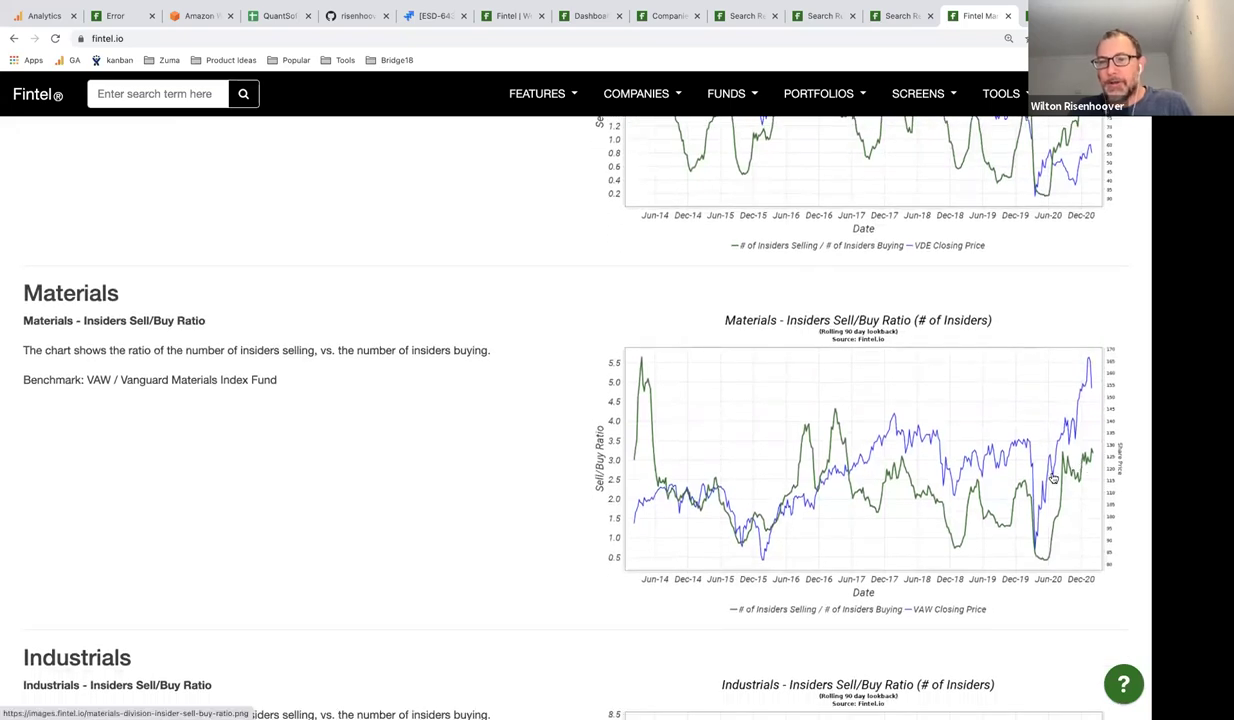
pyautogui.scroll(-4, 1050, 478)
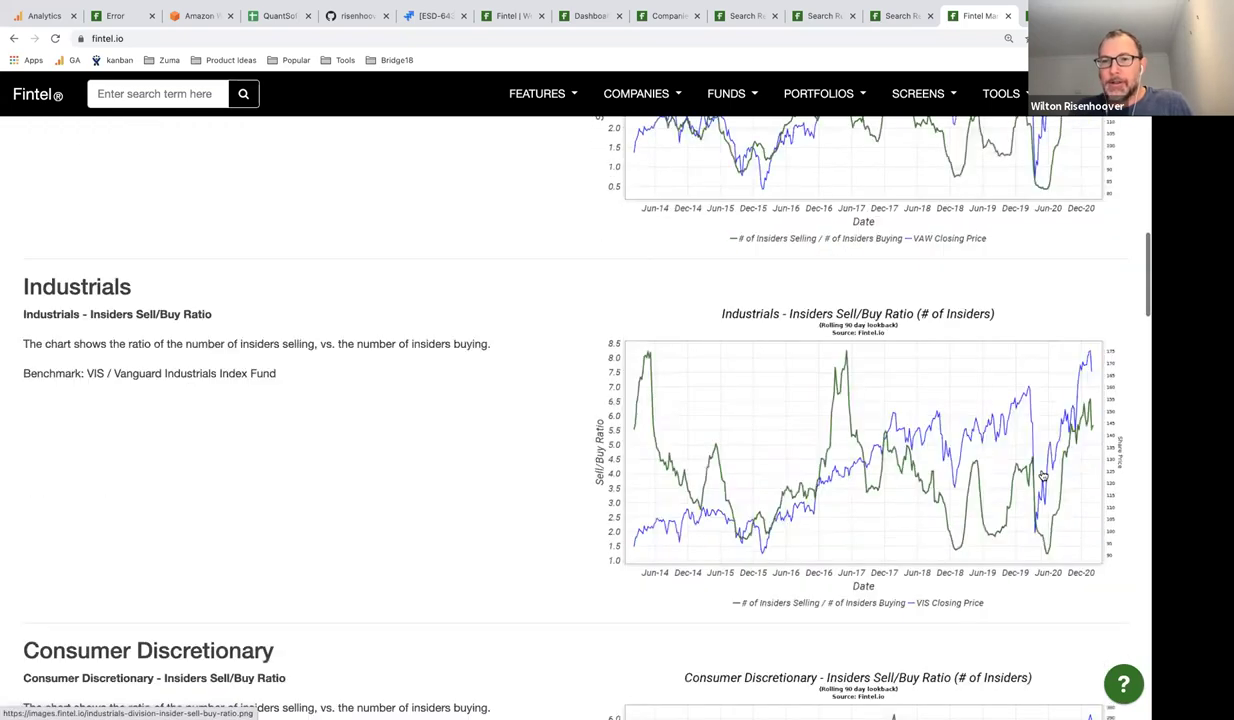
pyautogui.scroll(-1, 1043, 477)
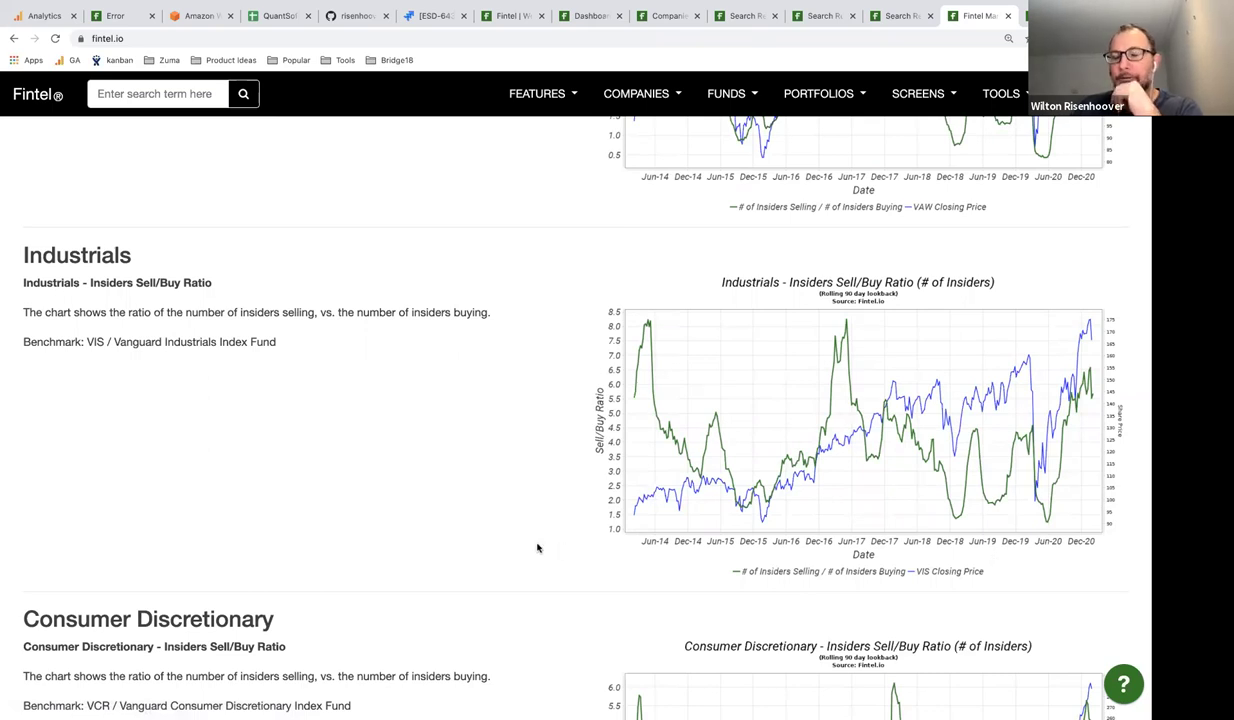
pyautogui.scroll(5, 584, 483)
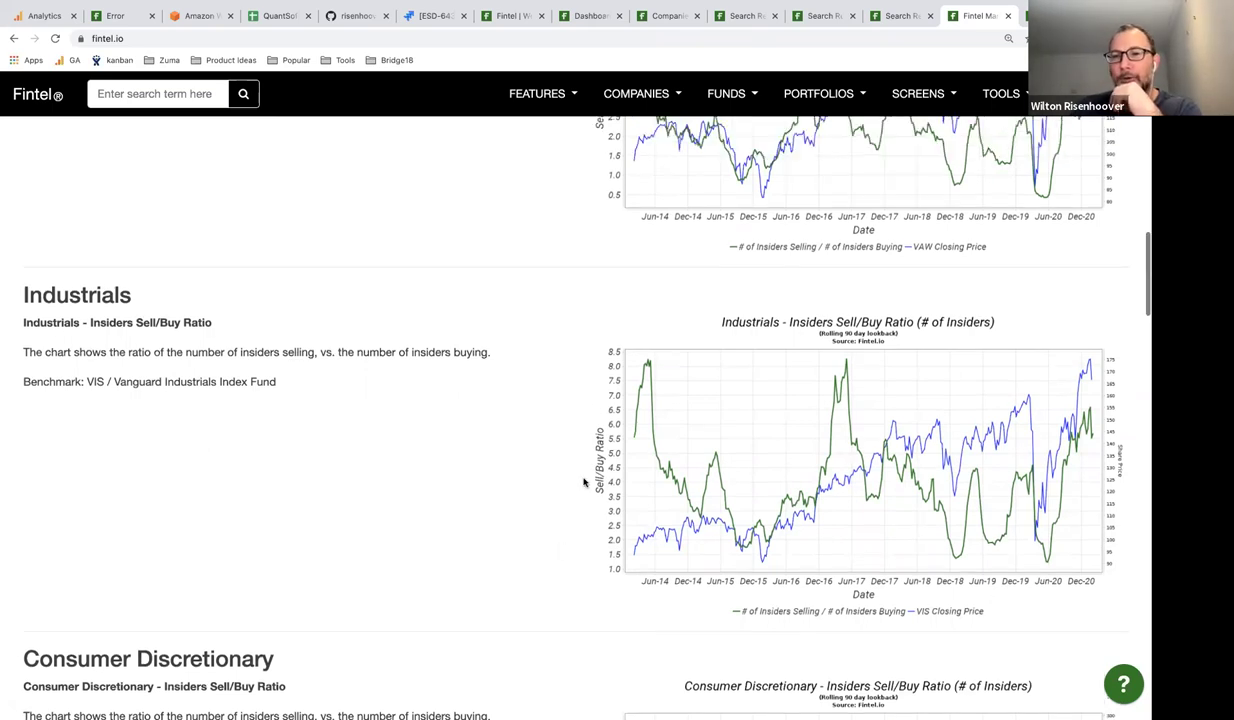
pyautogui.scroll(2, 584, 483)
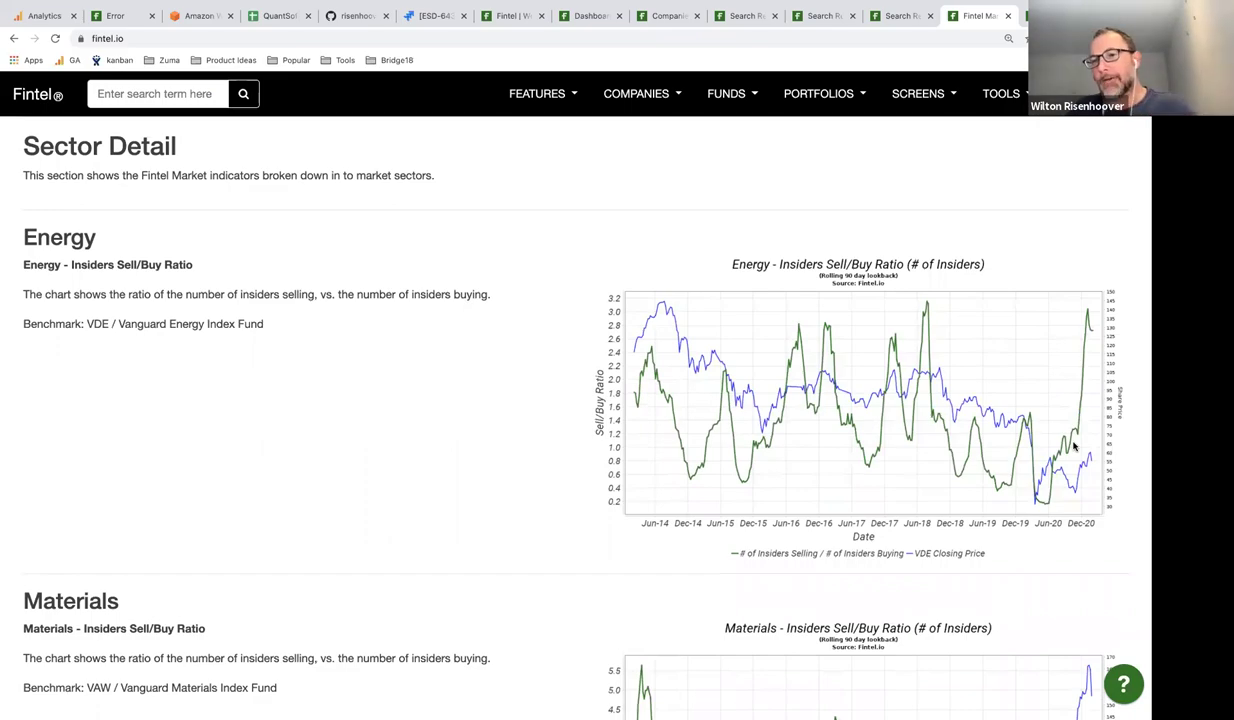
# Review the remaining sector sell/buy ratio charts, from Consumer Discretionary through Information Technology to Real Estate.
pyautogui.scroll(-1, 1075, 446)
pyautogui.scroll(-9, 1075, 446)
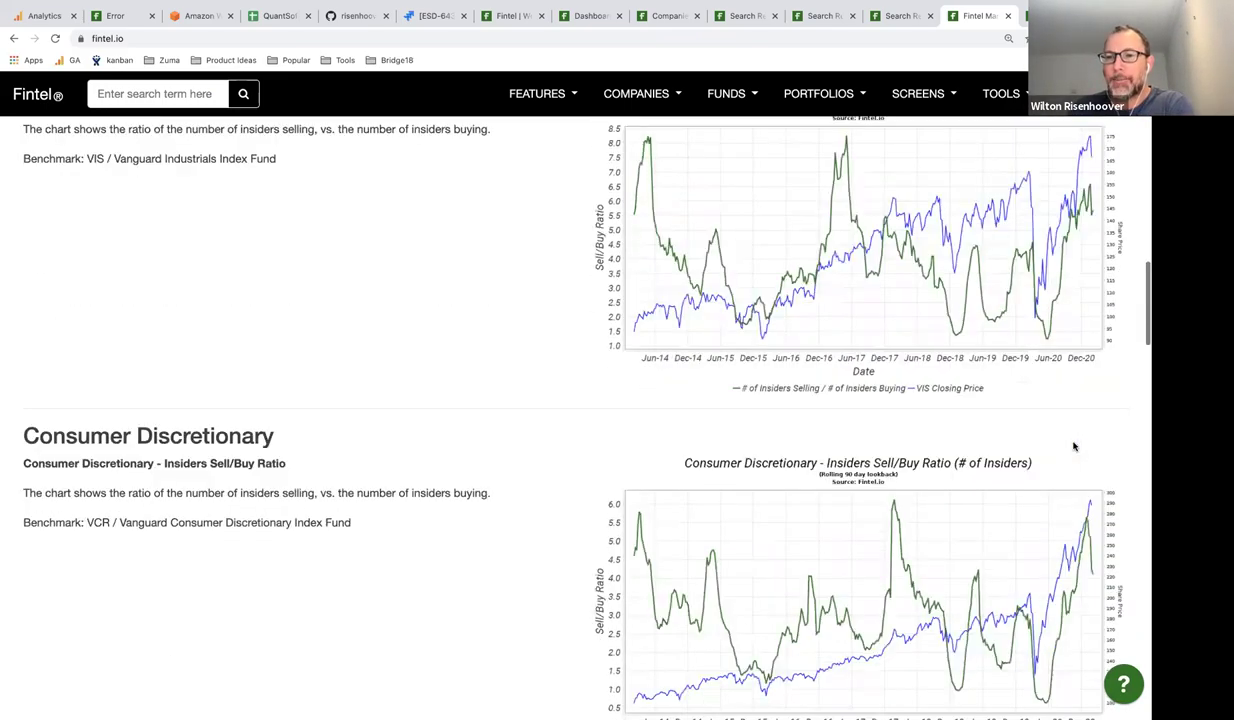
pyautogui.scroll(-8, 1075, 446)
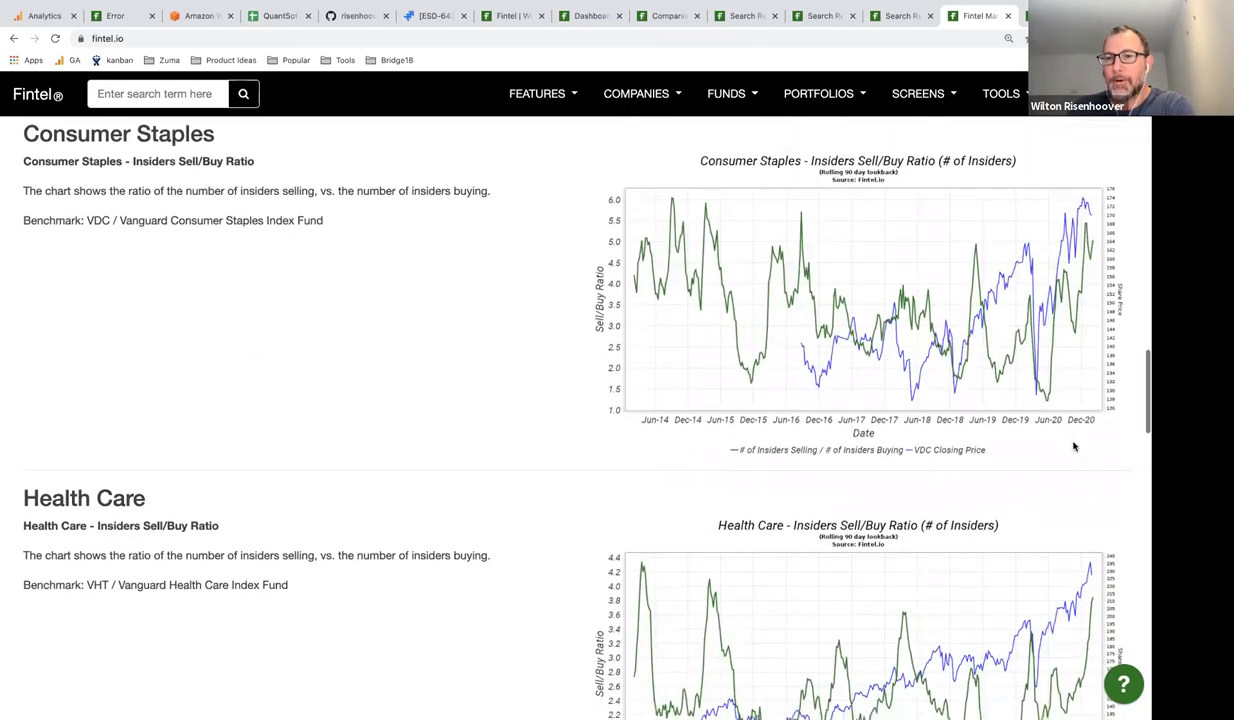
pyautogui.scroll(-8, 1075, 446)
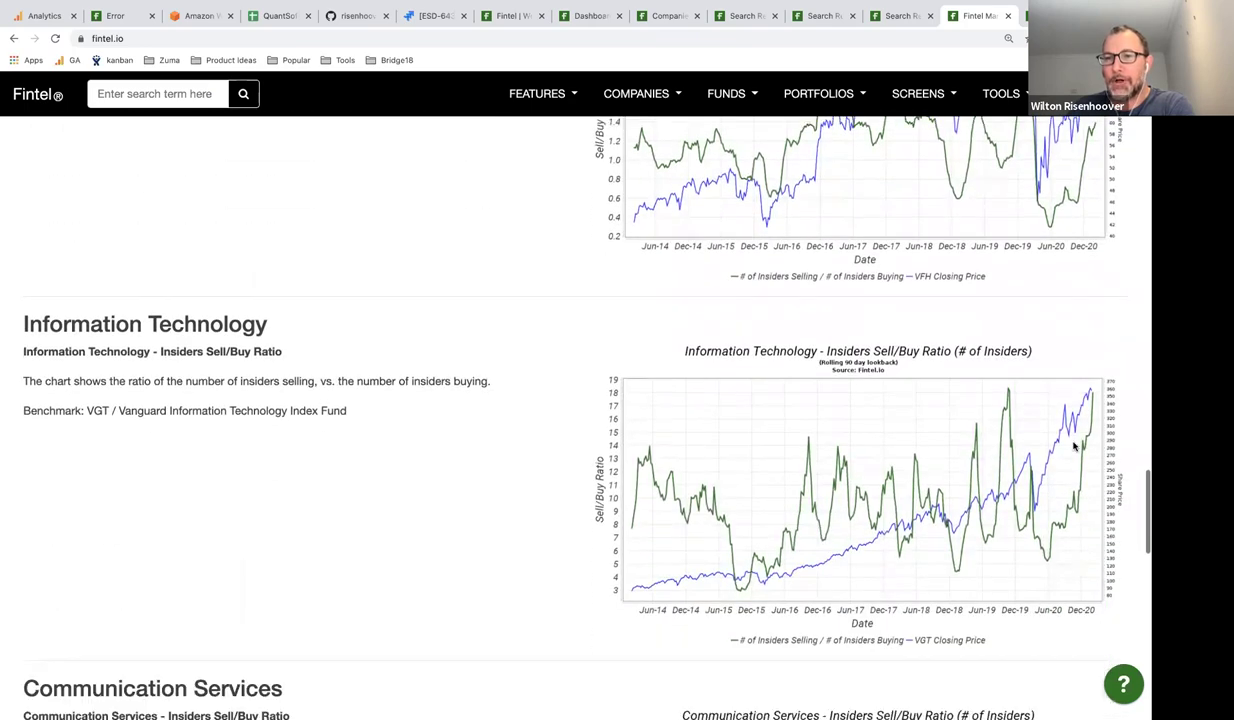
pyautogui.scroll(-1, 1085, 400)
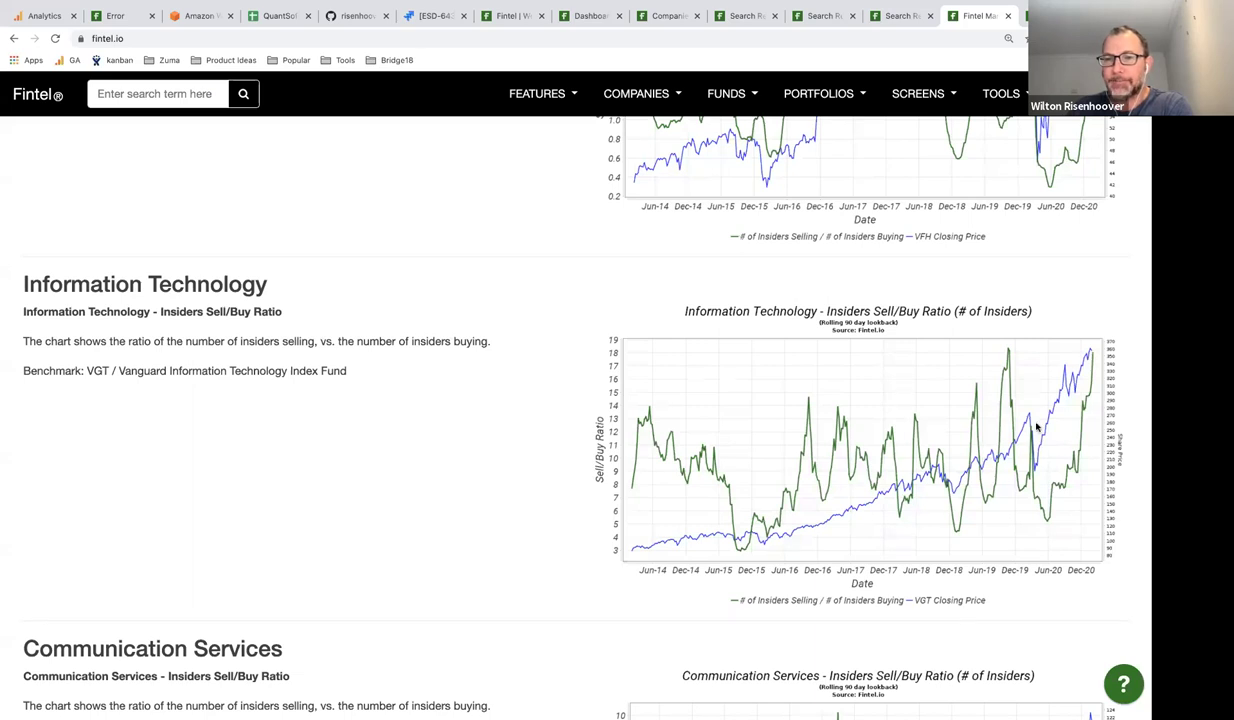
pyautogui.scroll(-5, 1036, 426)
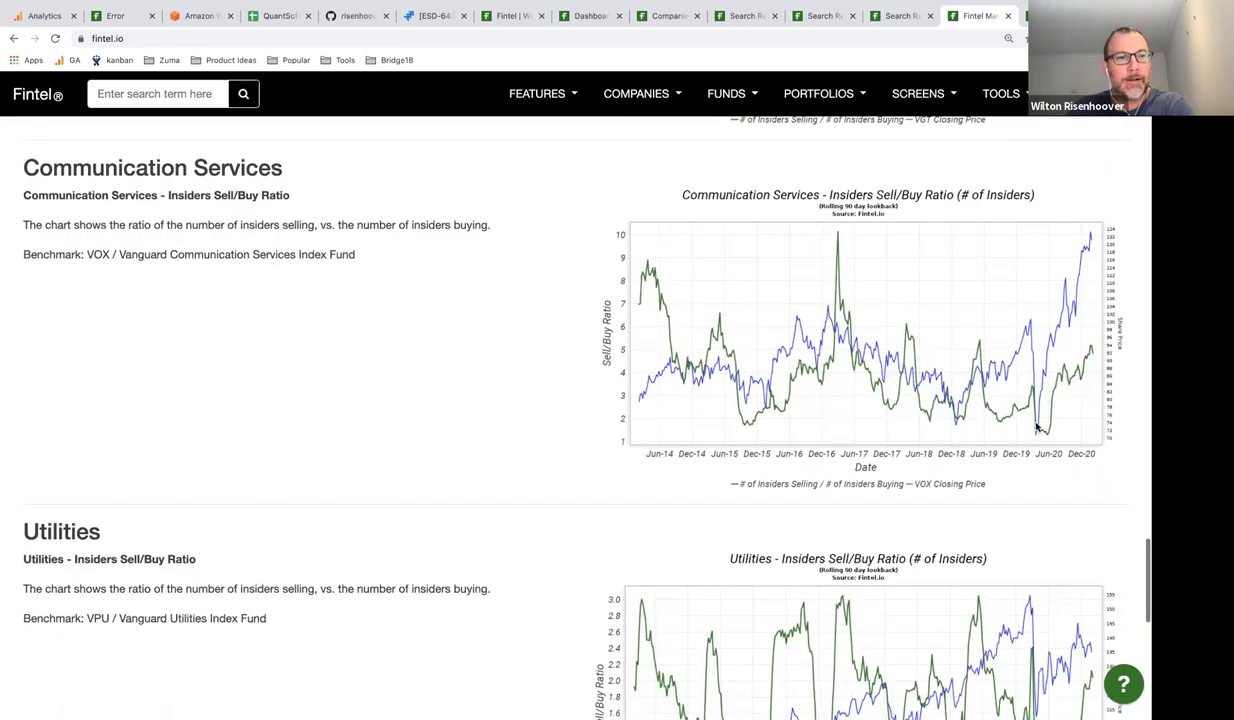
pyautogui.scroll(-7, 1036, 426)
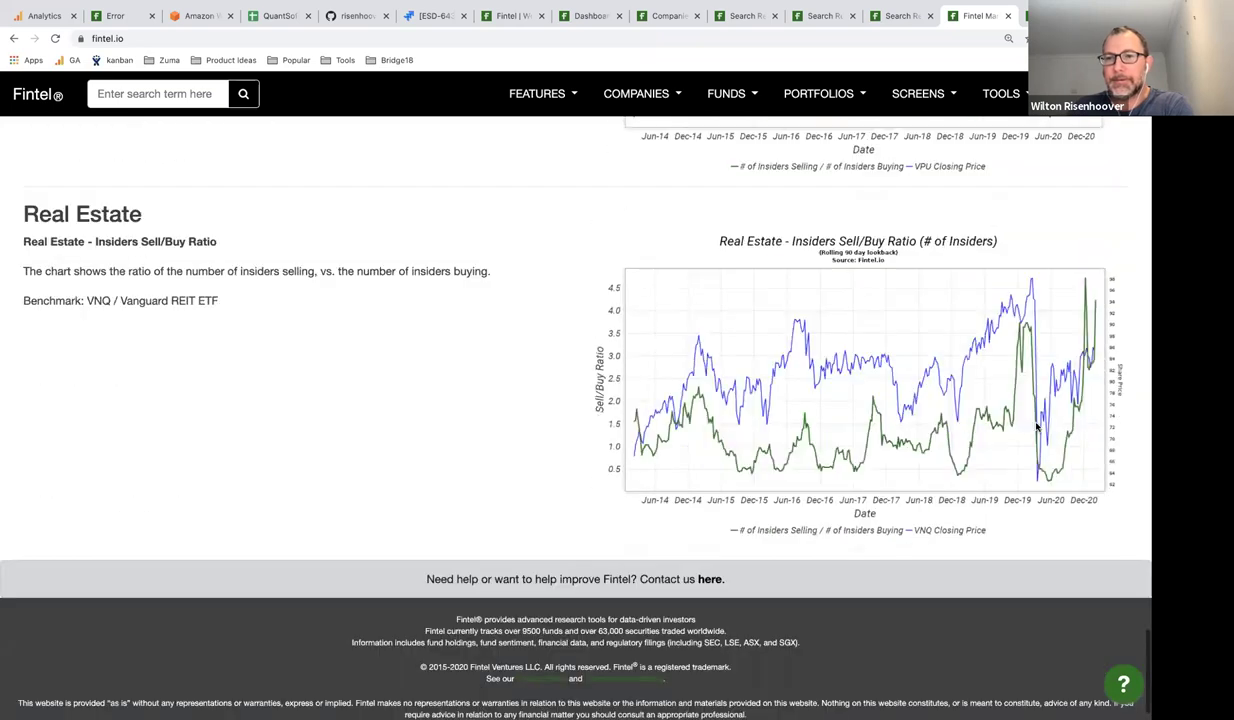
# Enlarge the Real Estate insiders sell/buy ratio chart and close the enlarged view.
pyautogui.scroll(-1, 1036, 426)
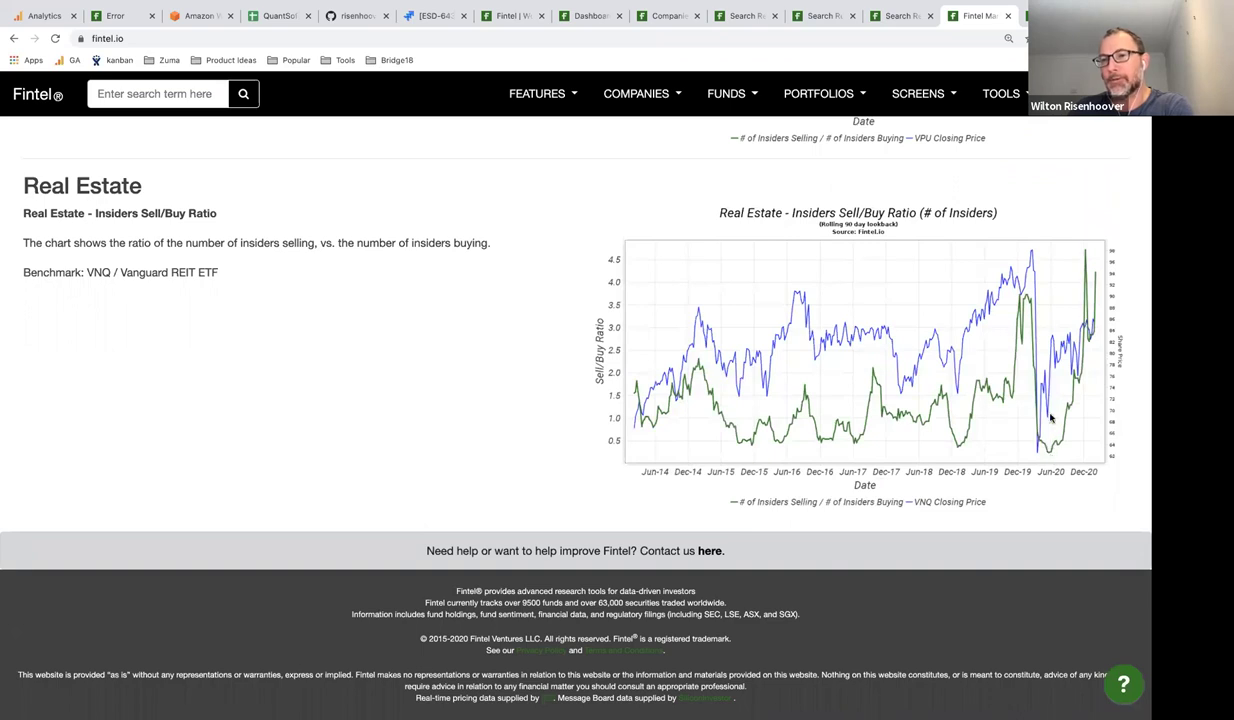
pyautogui.click(1053, 449)
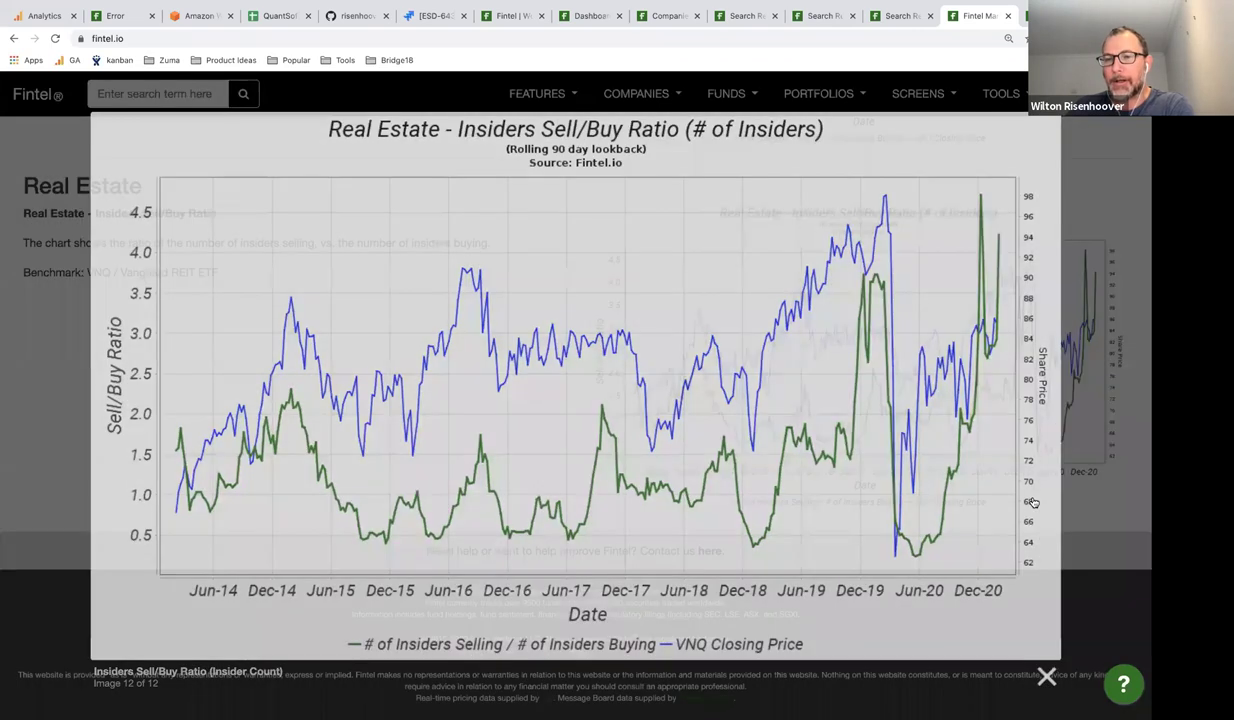
pyautogui.click(1053, 449)
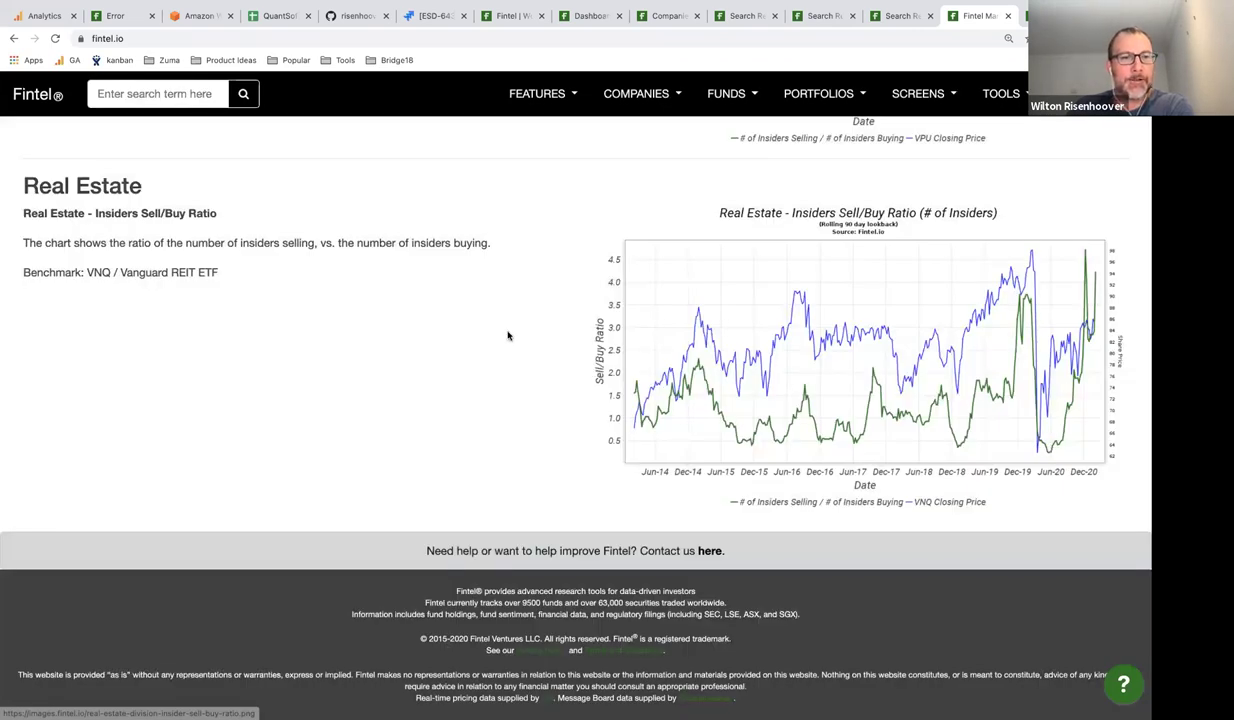
pyautogui.click(1001, 93)
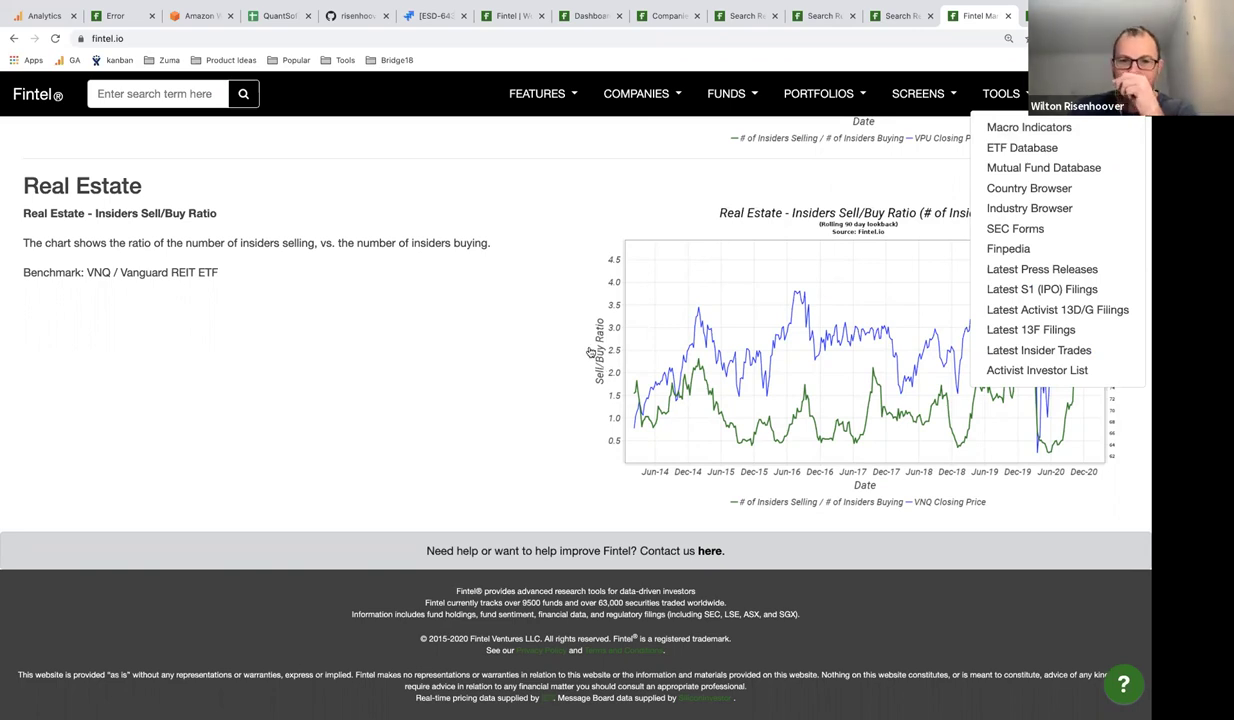
pyautogui.click(564, 348)
pyautogui.scroll(5, 564, 348)
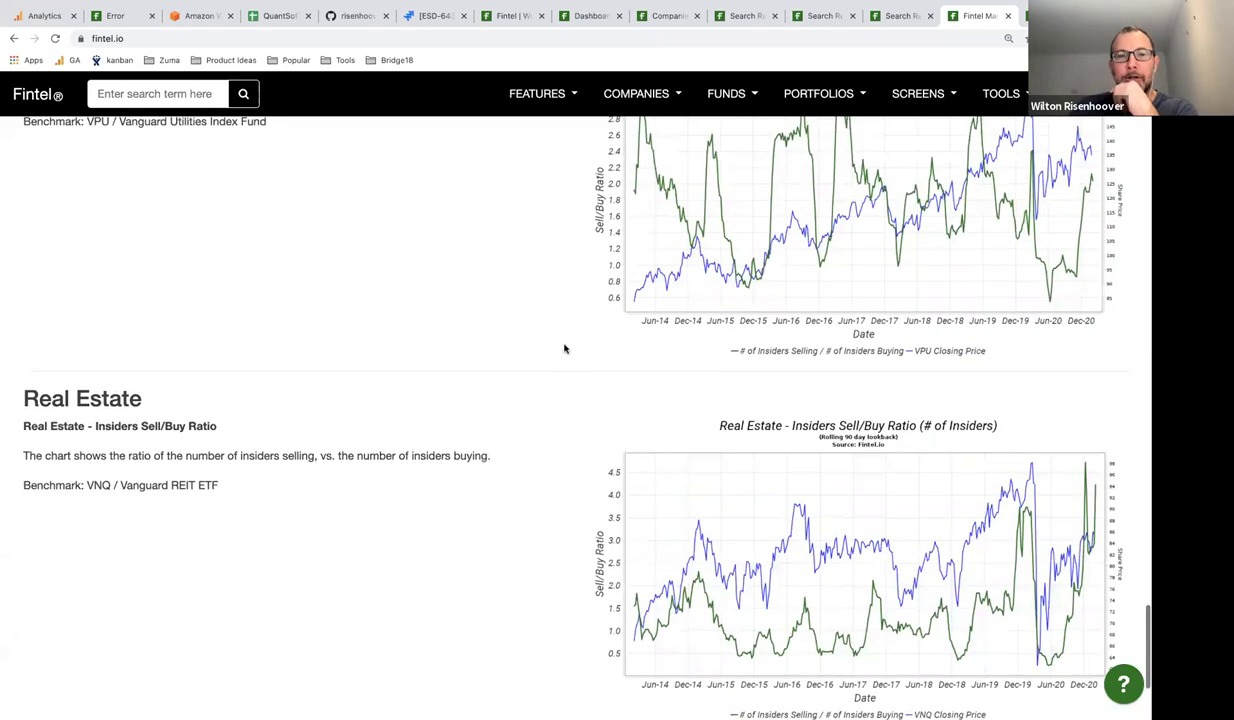
pyautogui.scroll(10, 564, 348)
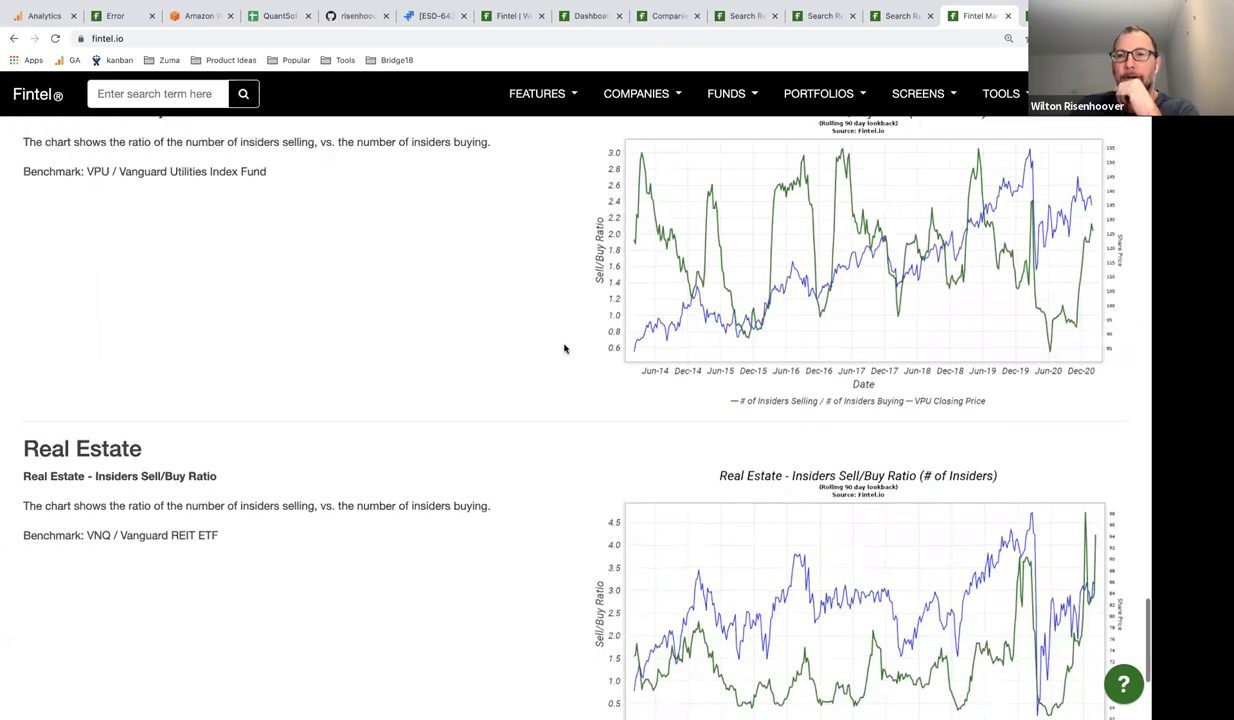
pyautogui.scroll(5, 855, 141)
pyautogui.click(987, 94)
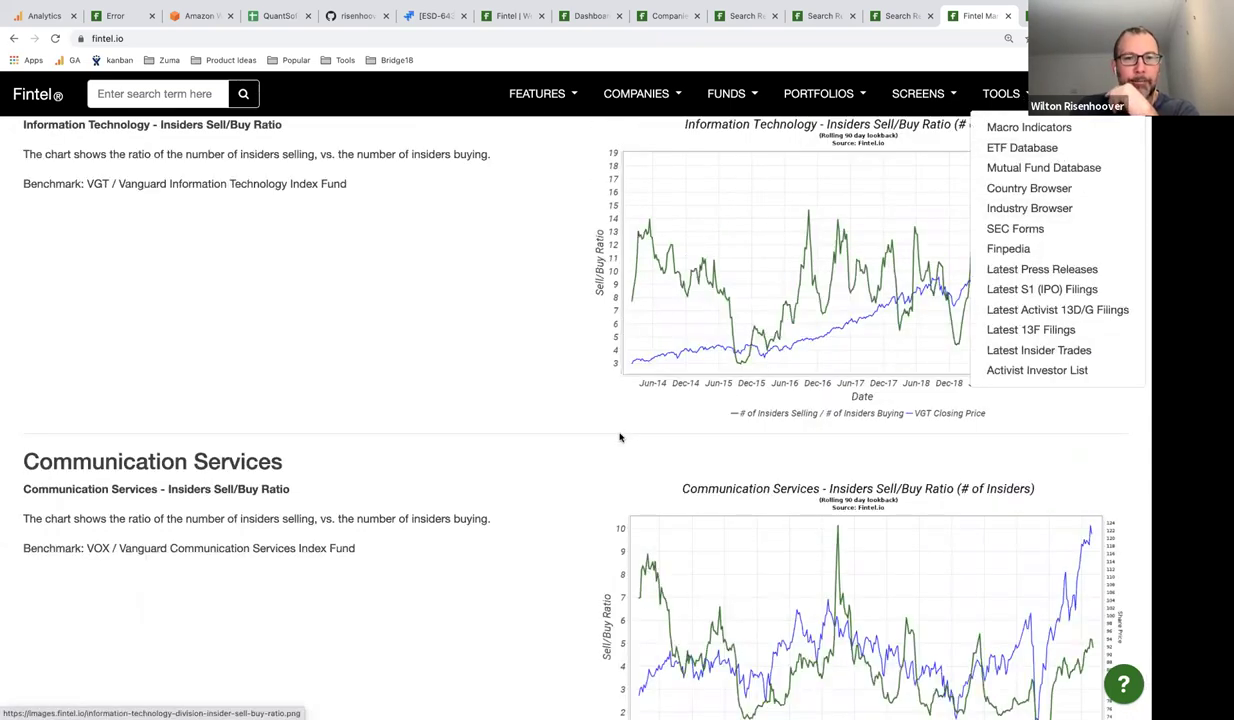
pyautogui.click(559, 419)
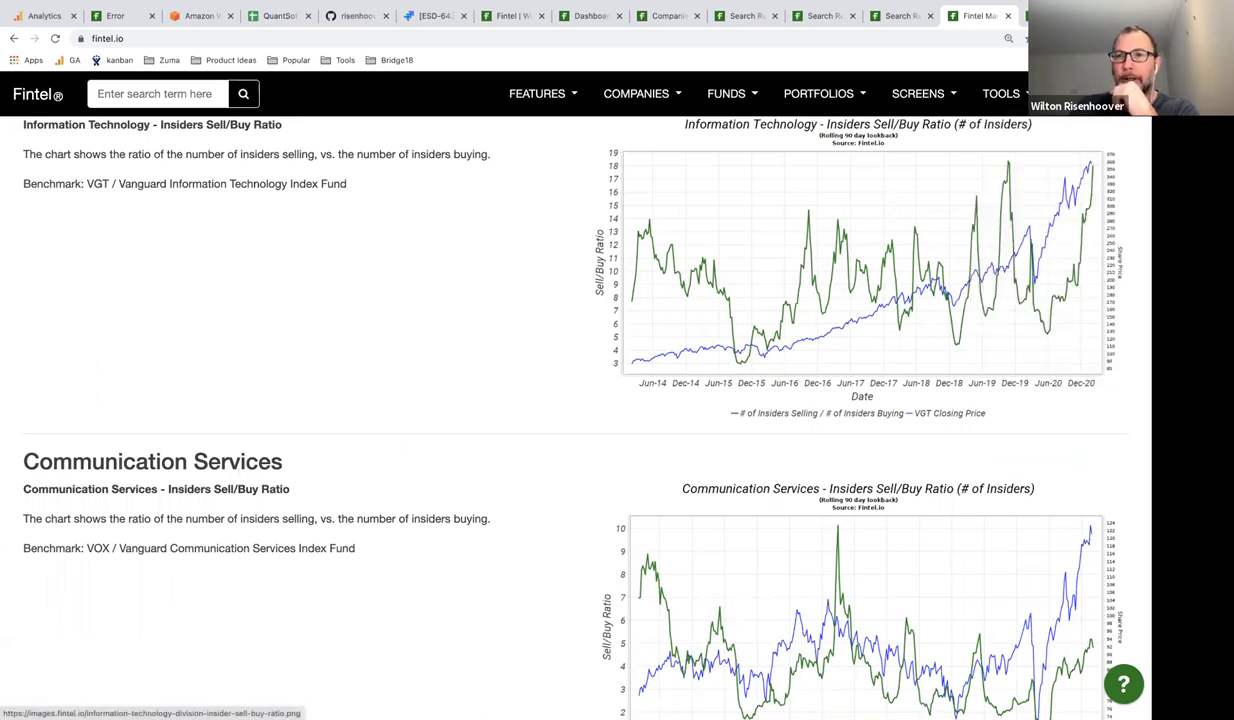
# Open the Industry Browser and examine the Energy sector's SIC industries, company counts and insider sell/buy ratio chart.
pyautogui.click(1024, 100)
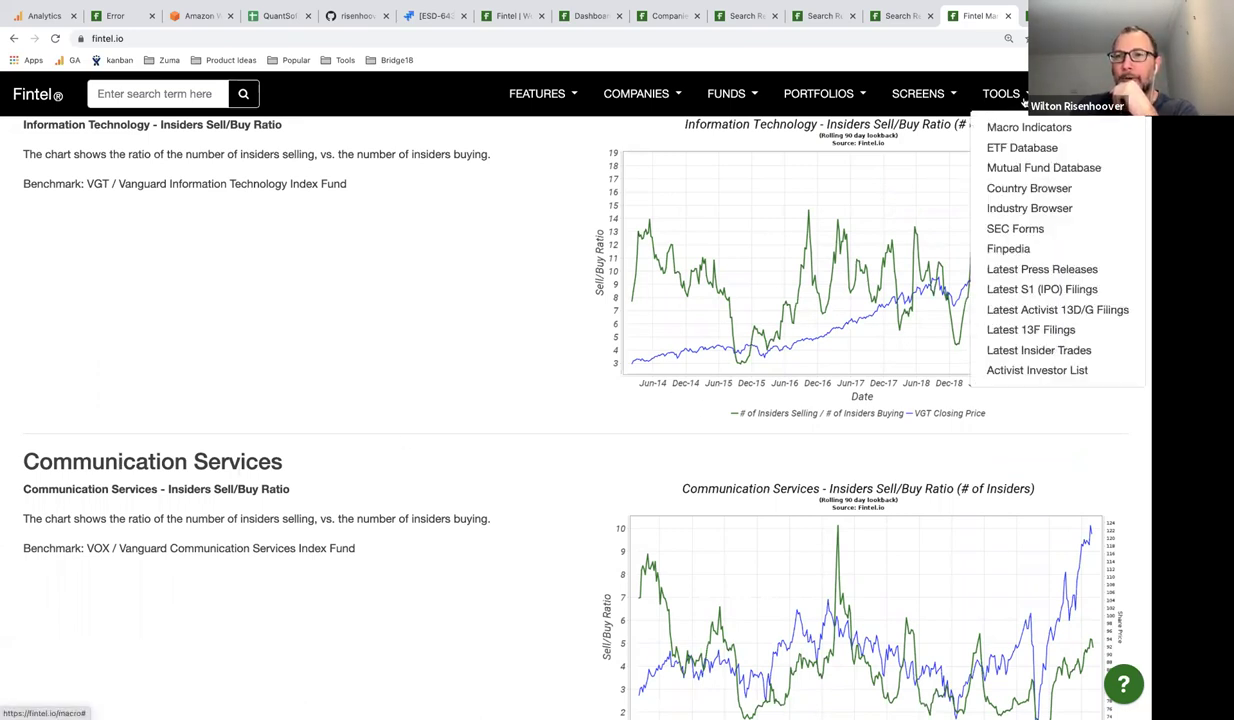
pyautogui.click(1044, 210)
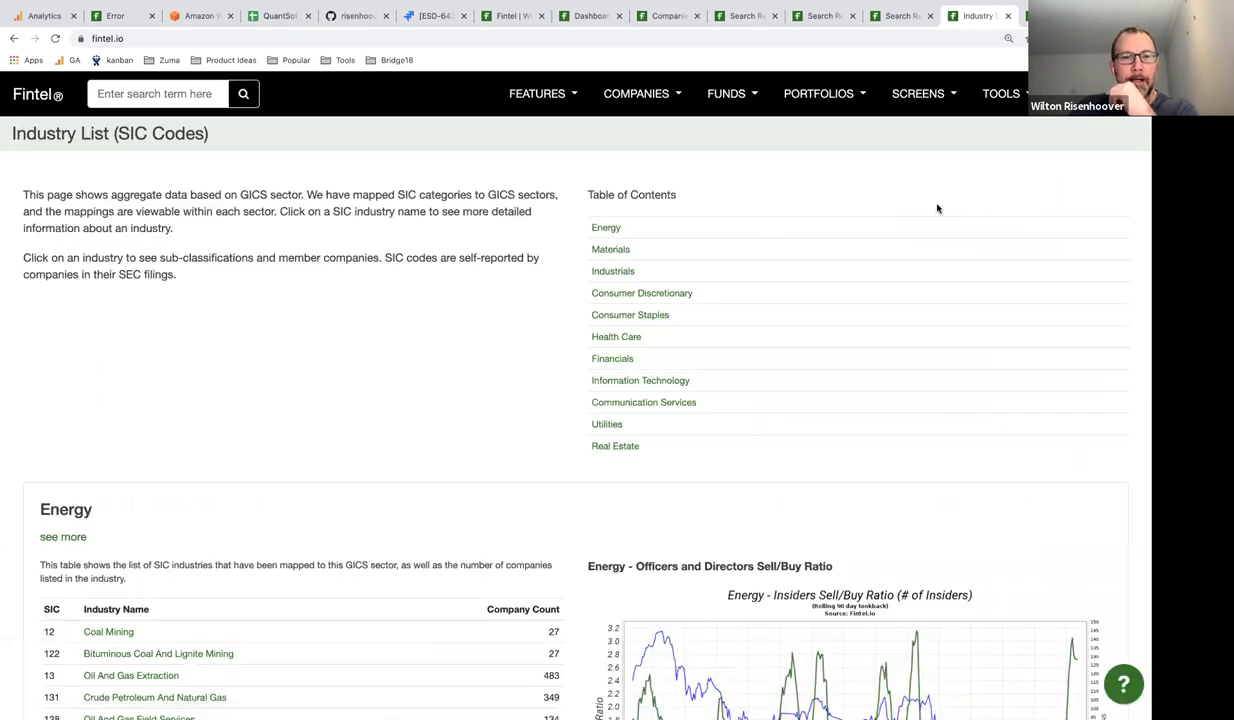
pyautogui.scroll(-3, 490, 380)
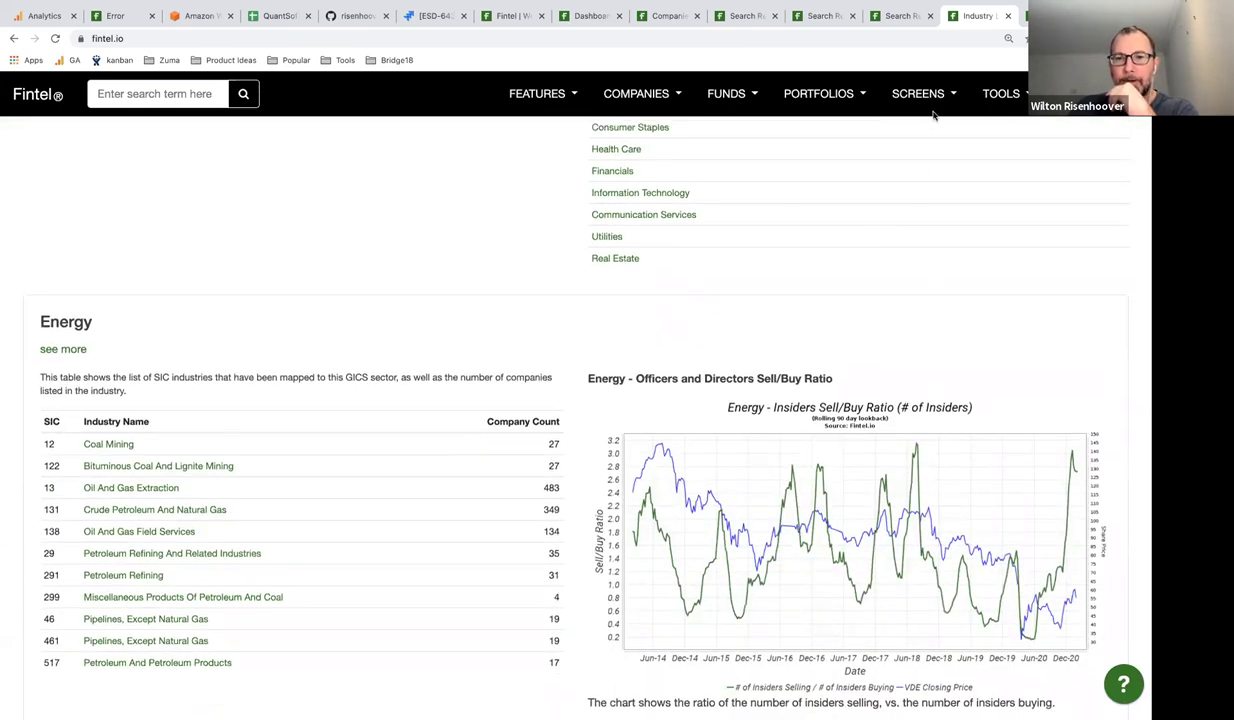
pyautogui.scroll(-2, 760, 490)
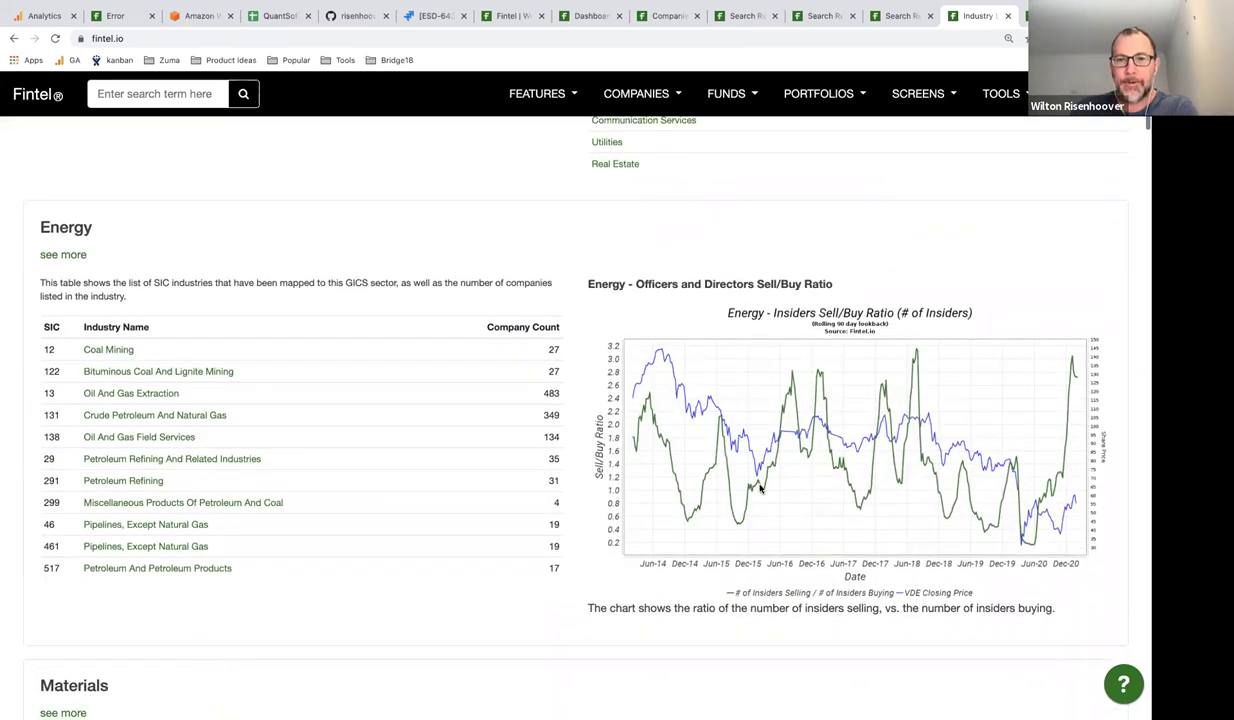
pyautogui.scroll(1, 760, 487)
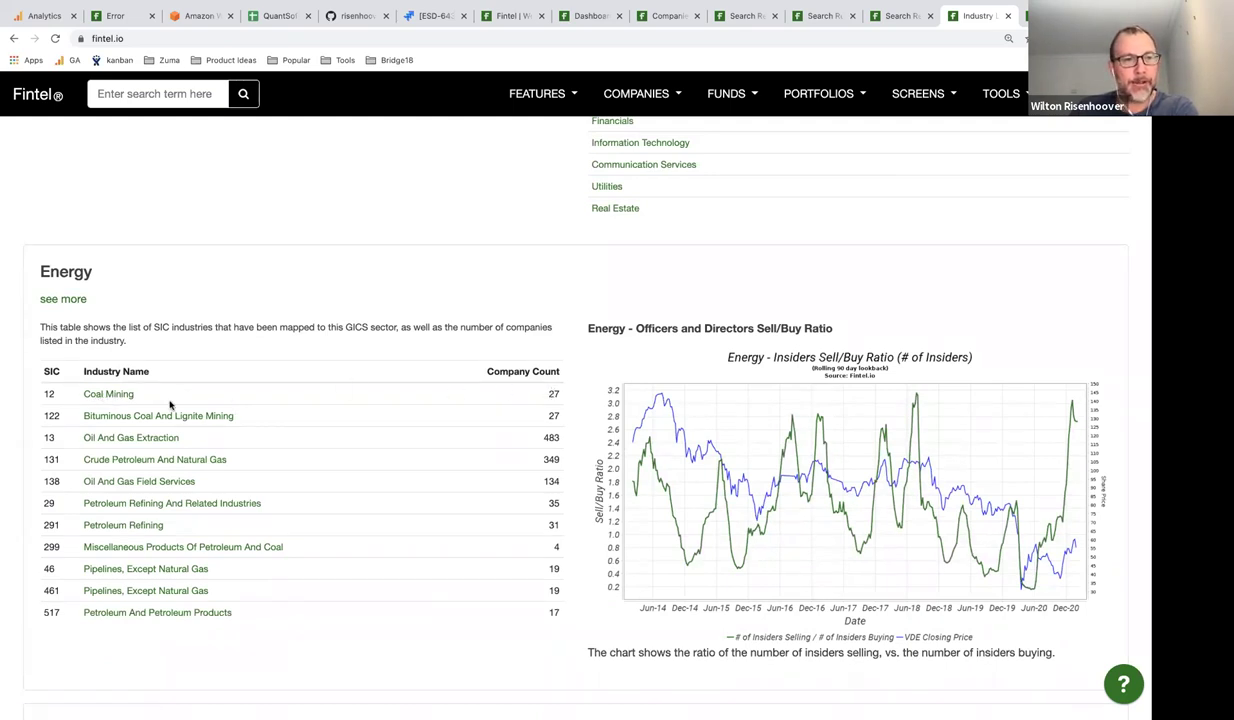
# View the Coal Mining industry's insider trade history, enlarge its insiders selling v. buying ratio chart, and return to the Energy sector industry list.
pyautogui.click(105, 390)
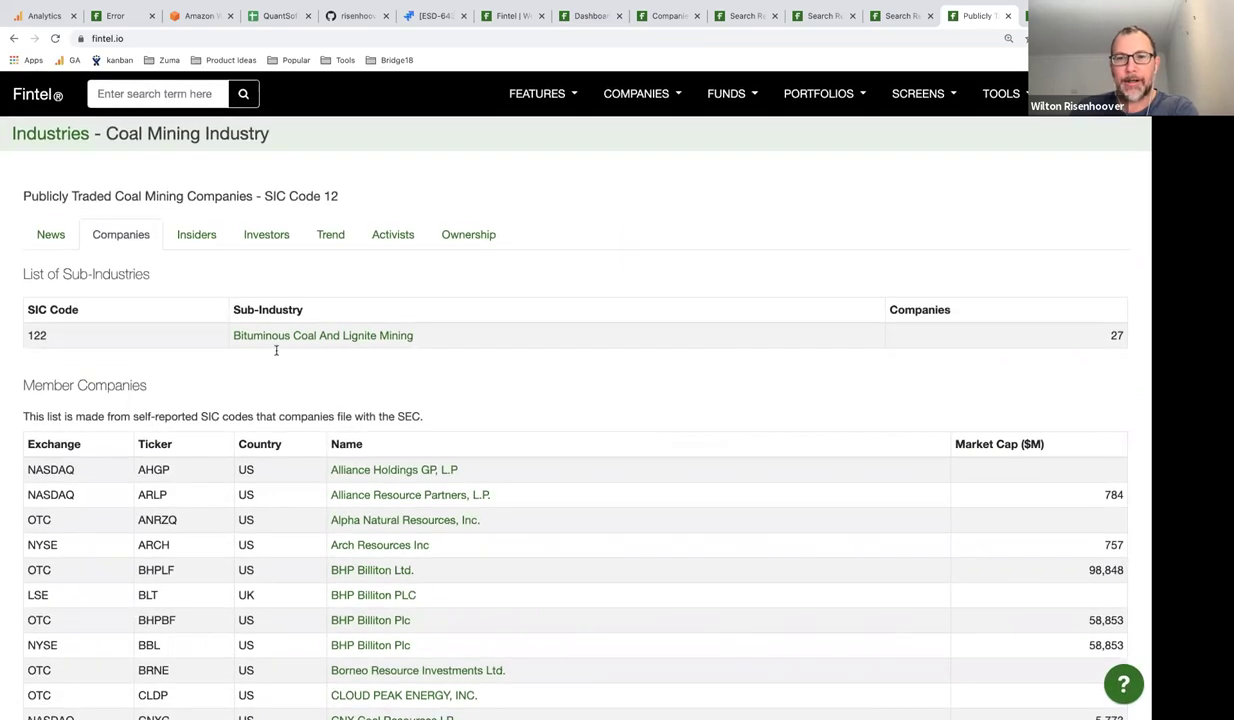
pyautogui.click(196, 240)
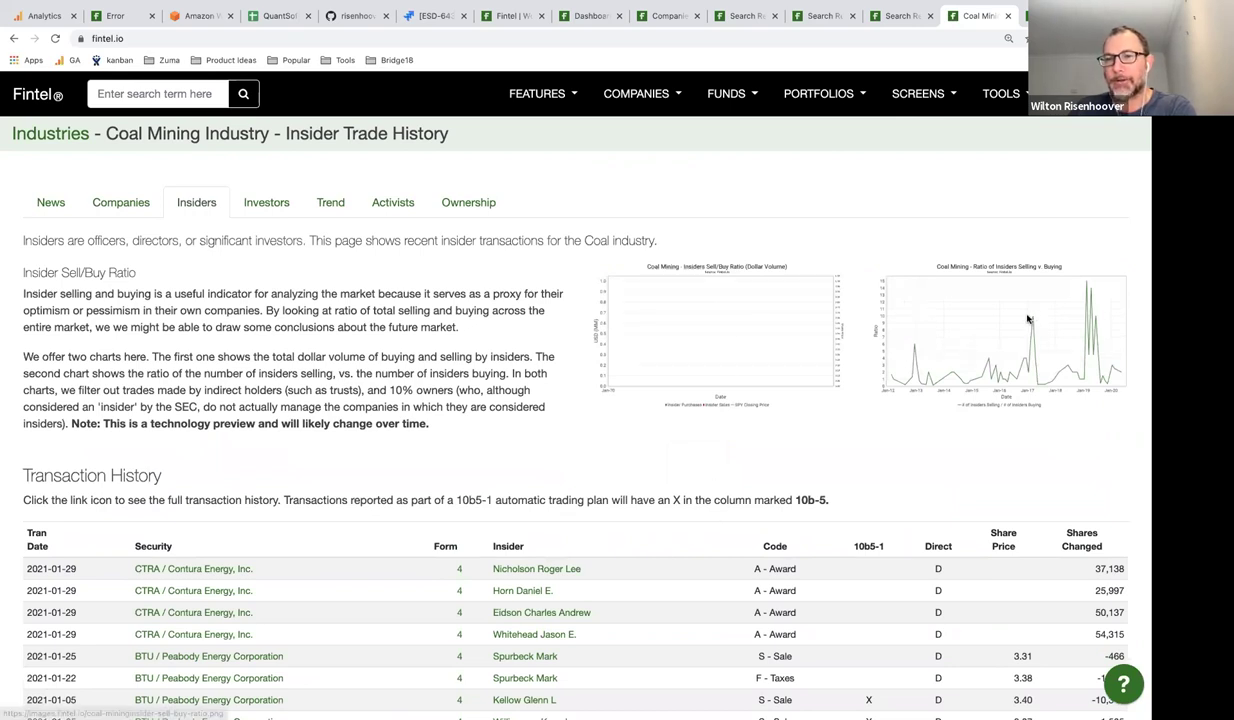
pyautogui.click(992, 309)
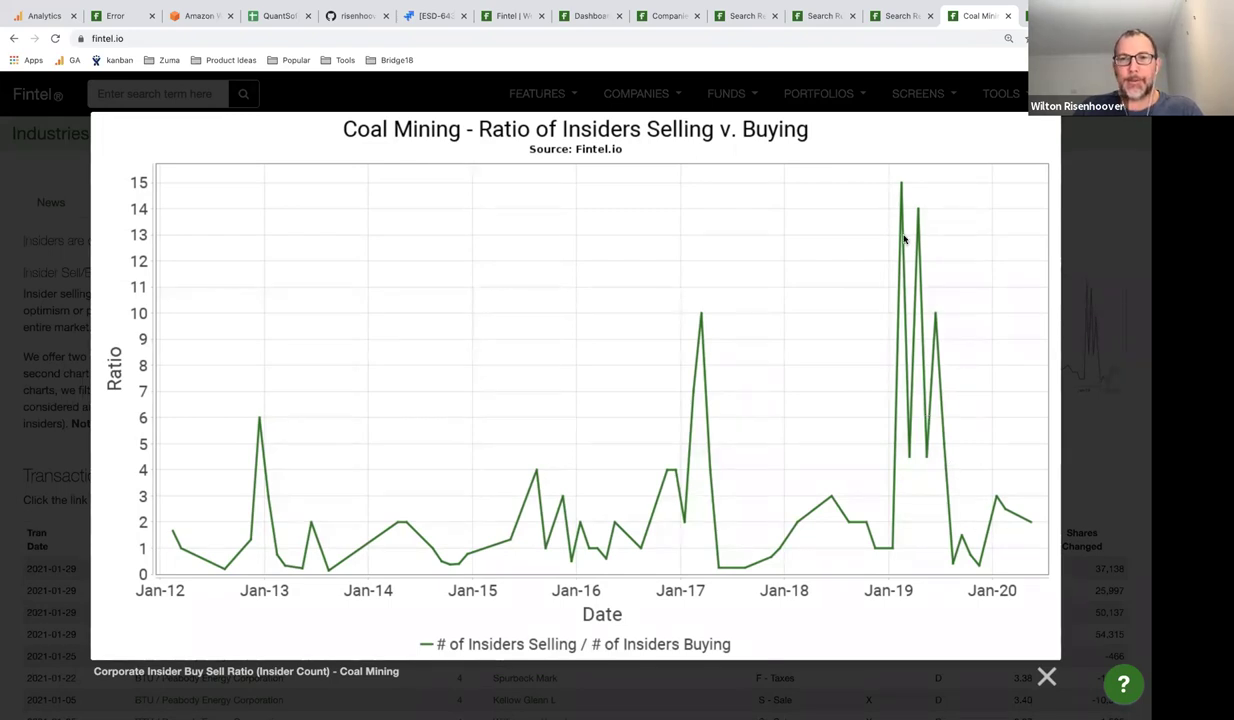
pyautogui.press('Escape')
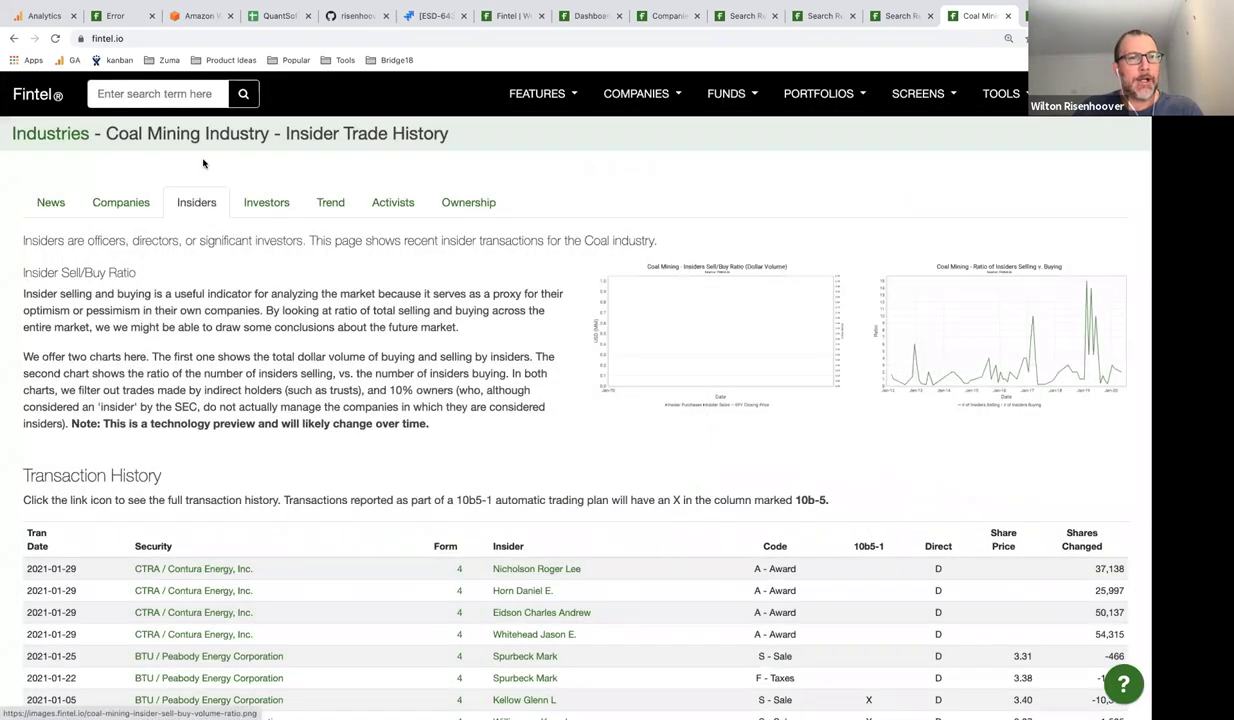
pyautogui.click(14, 38)
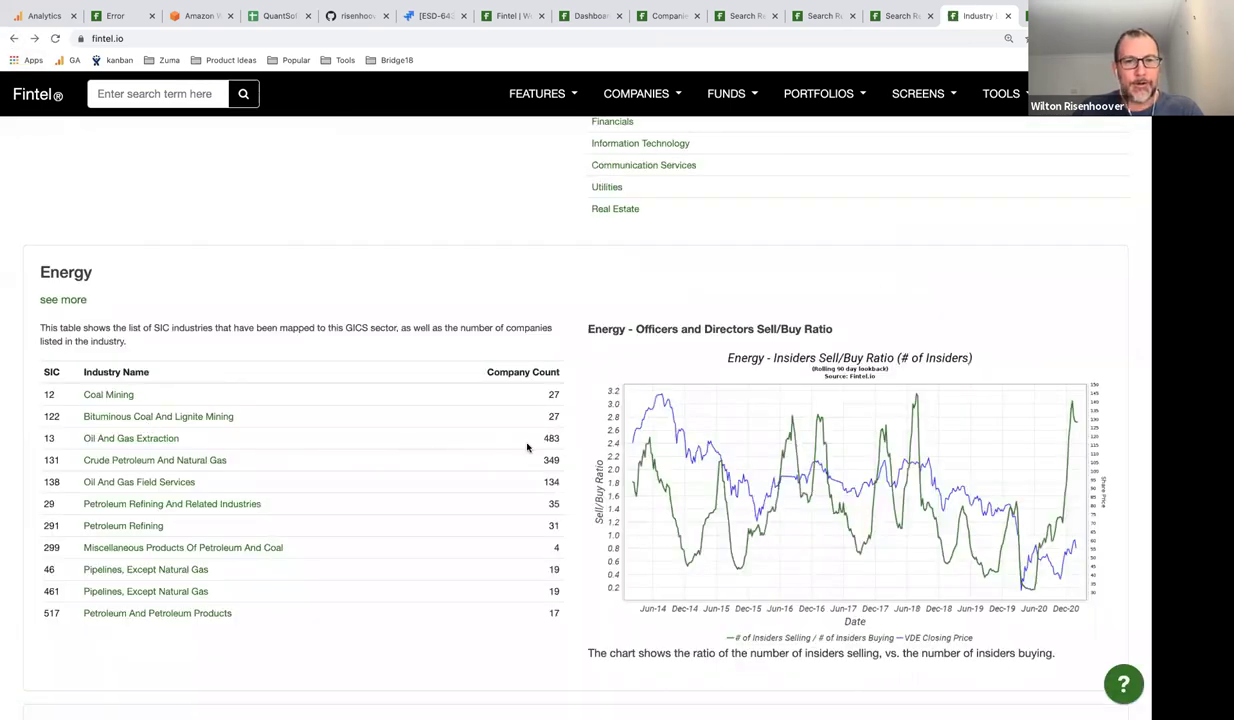
# View the Oil And Gas Extraction industry's insider trade history, enlarge its insiders selling v. buying ratio chart, and return to its company list.
pyautogui.click(121, 437)
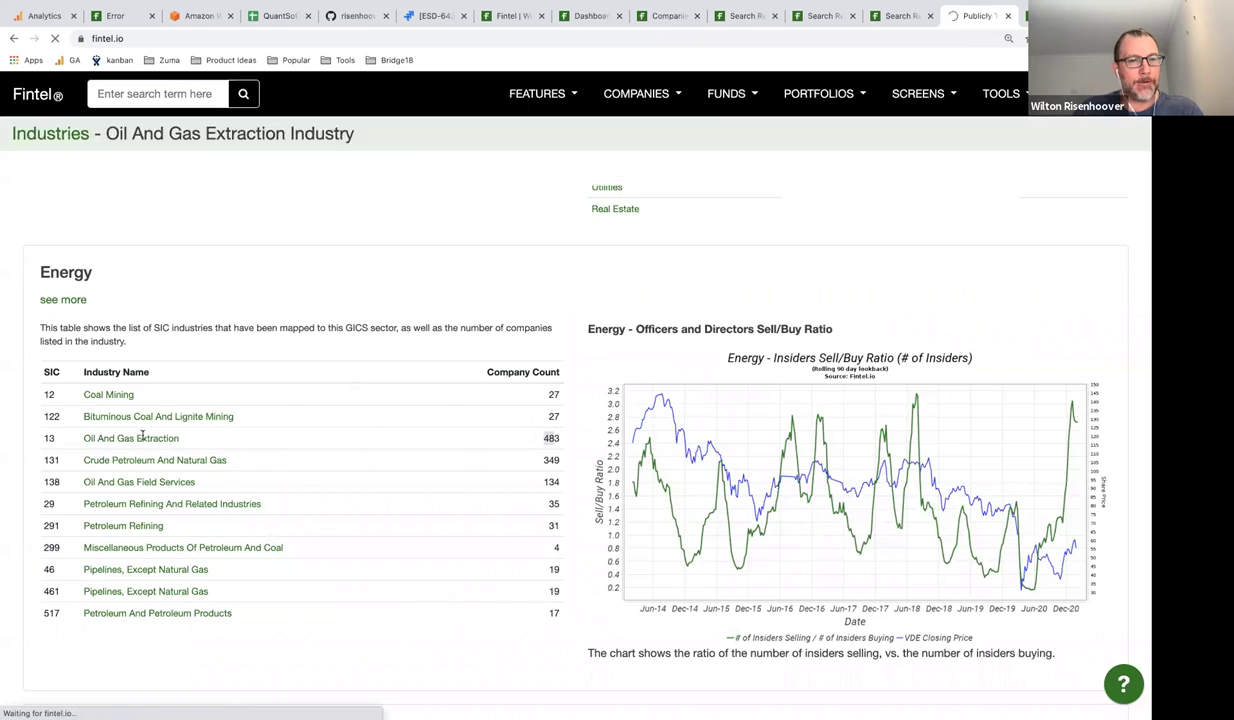
pyautogui.click(206, 240)
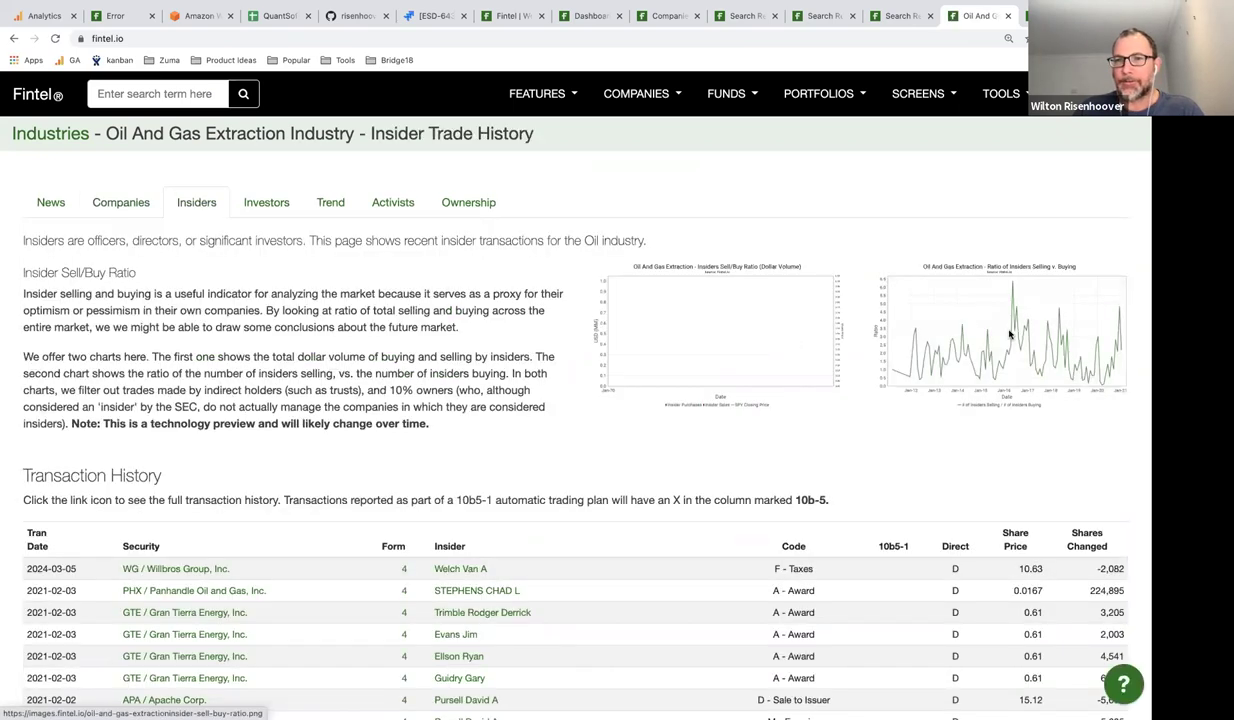
pyautogui.click(890, 312)
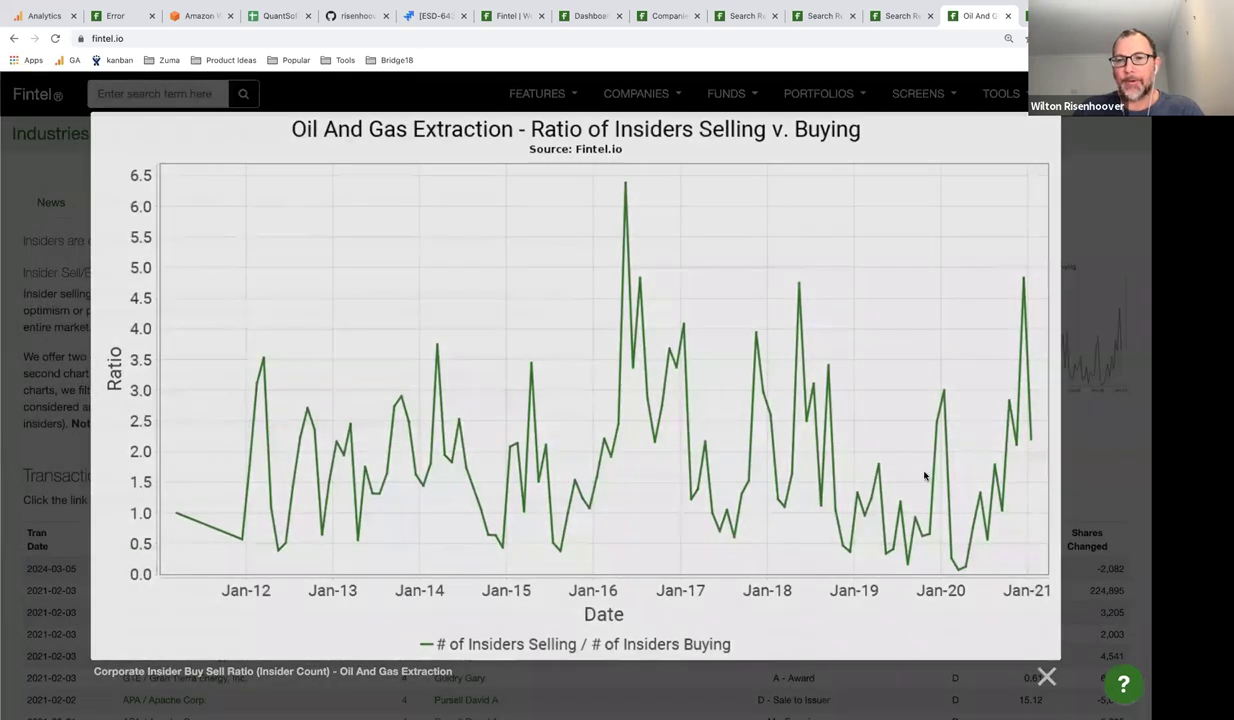
pyautogui.click(925, 474)
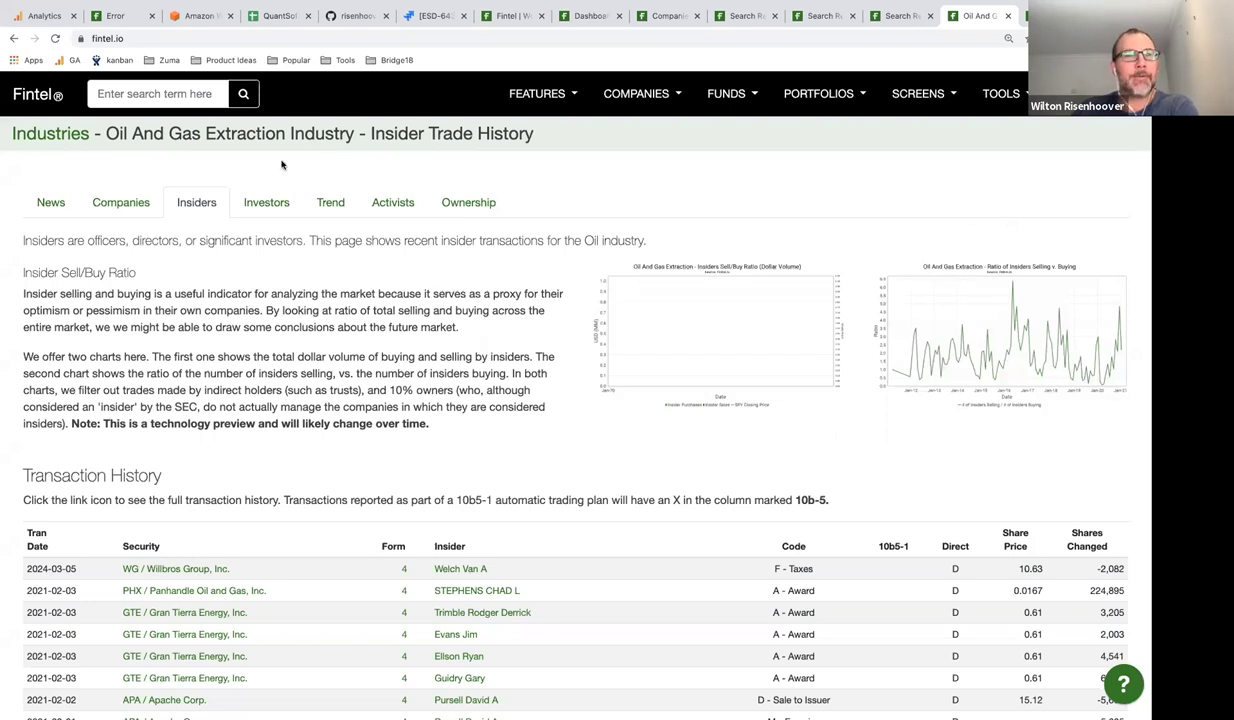
pyautogui.click(14, 38)
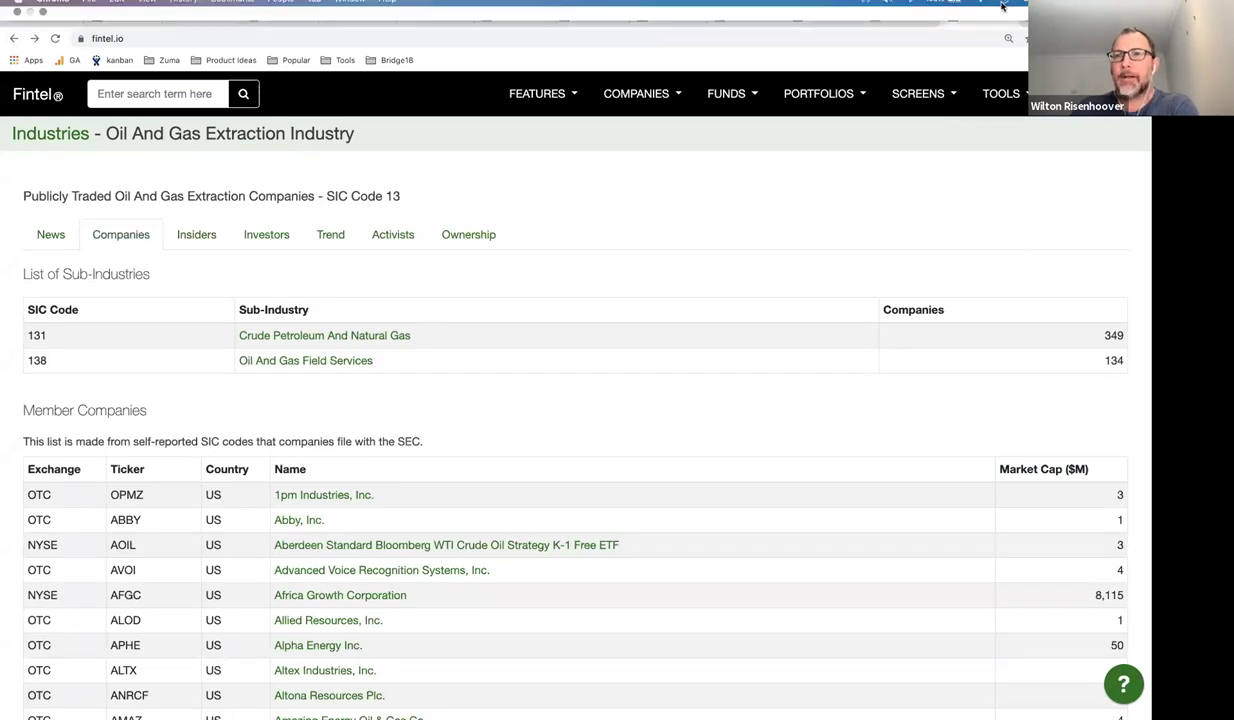
pyautogui.moveTo(1002, 8)
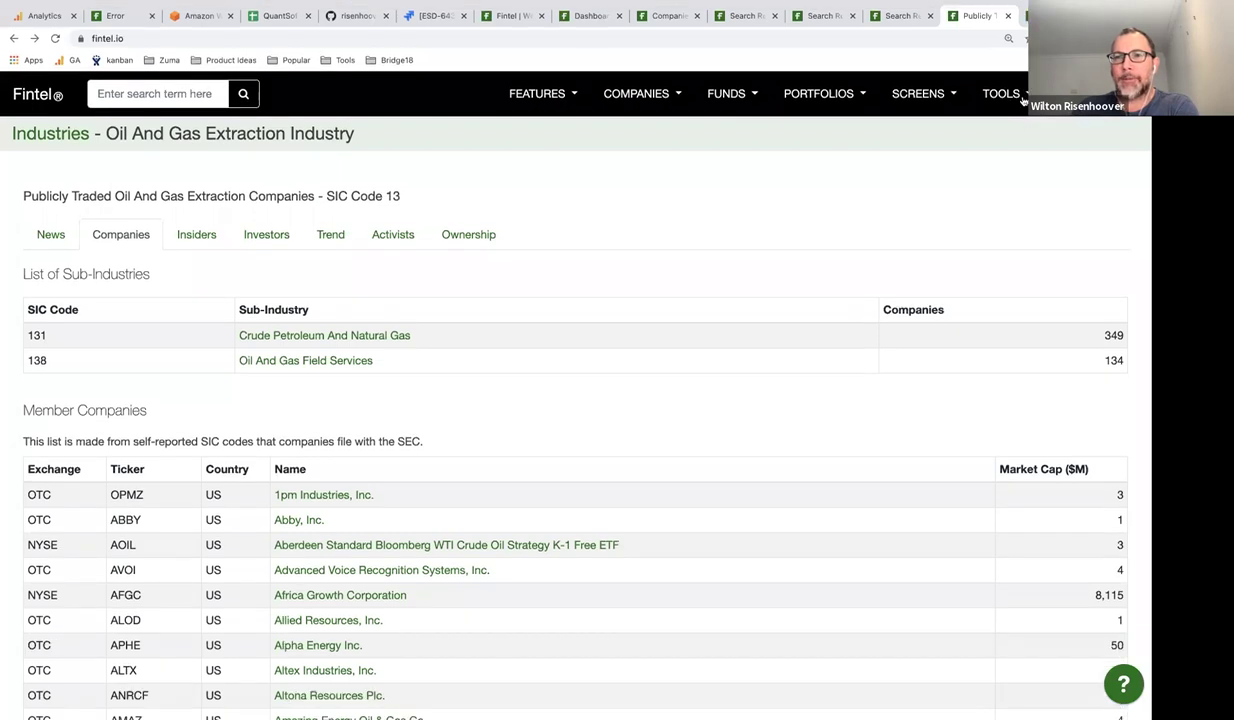
pyautogui.click(1022, 100)
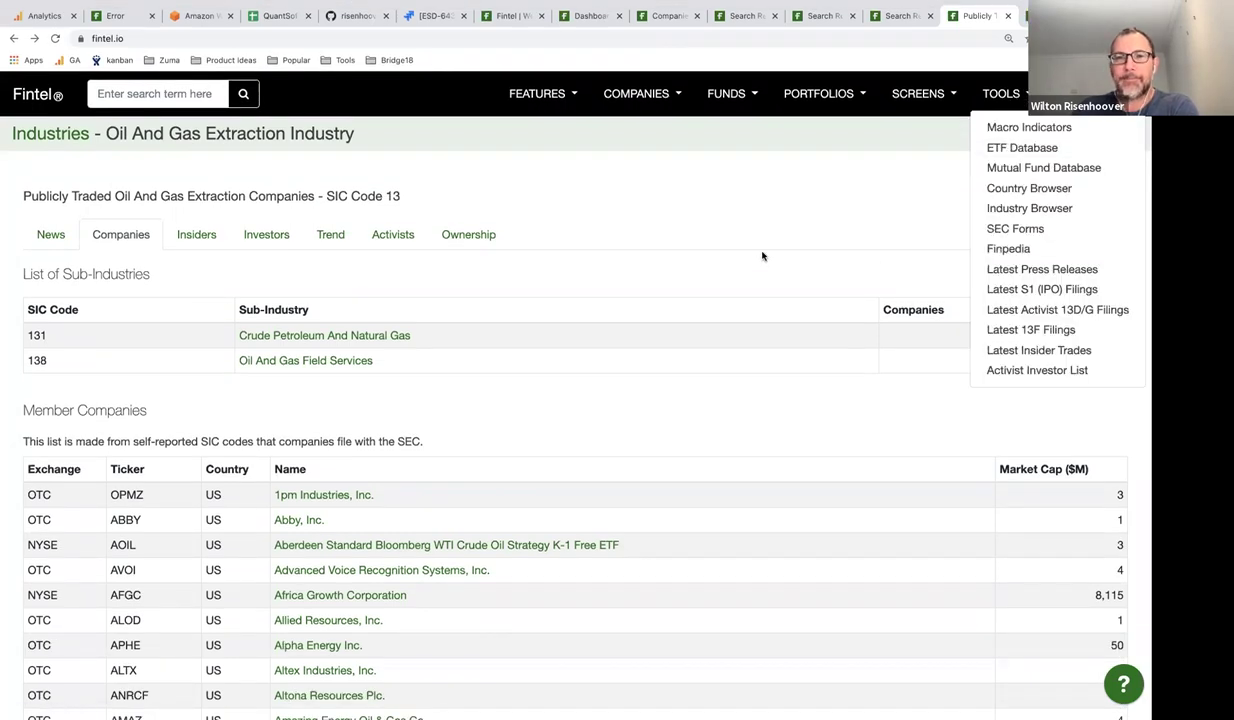
pyautogui.click(722, 197)
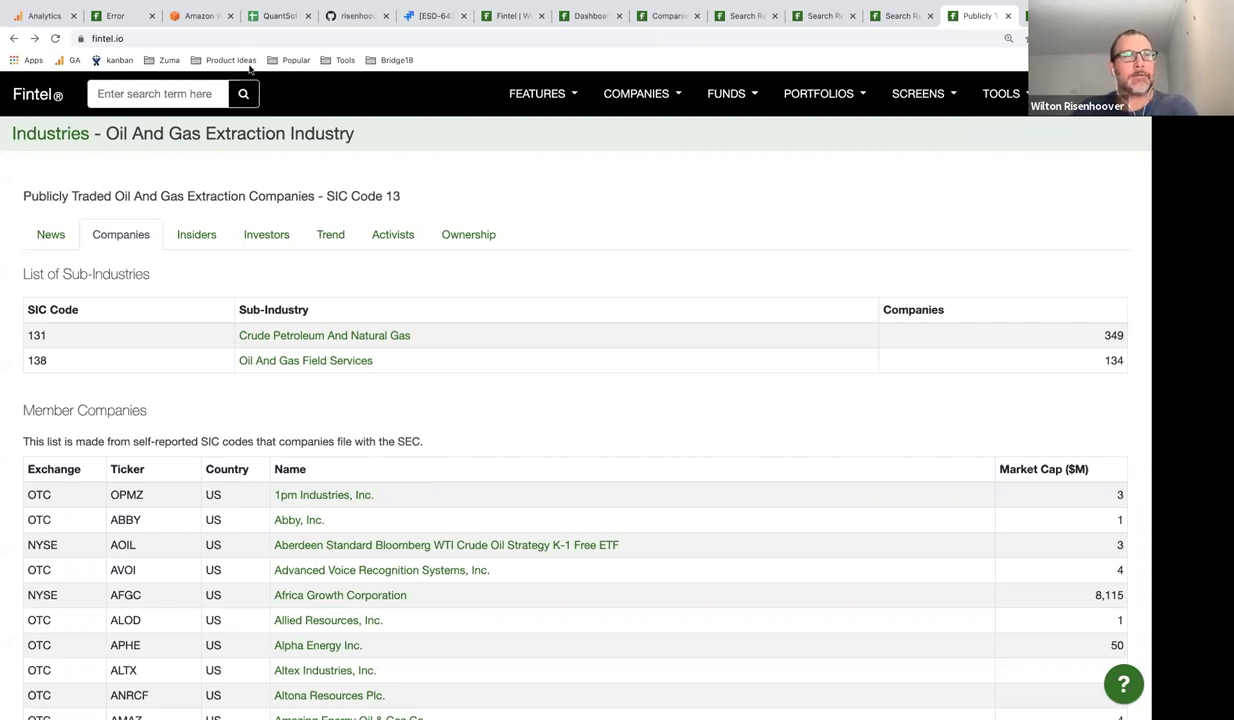
# Search Fintel for "tsla sec" and open the Tesla Motors SEC Filings page.
pyautogui.click(166, 92)
pyautogui.write('ts')
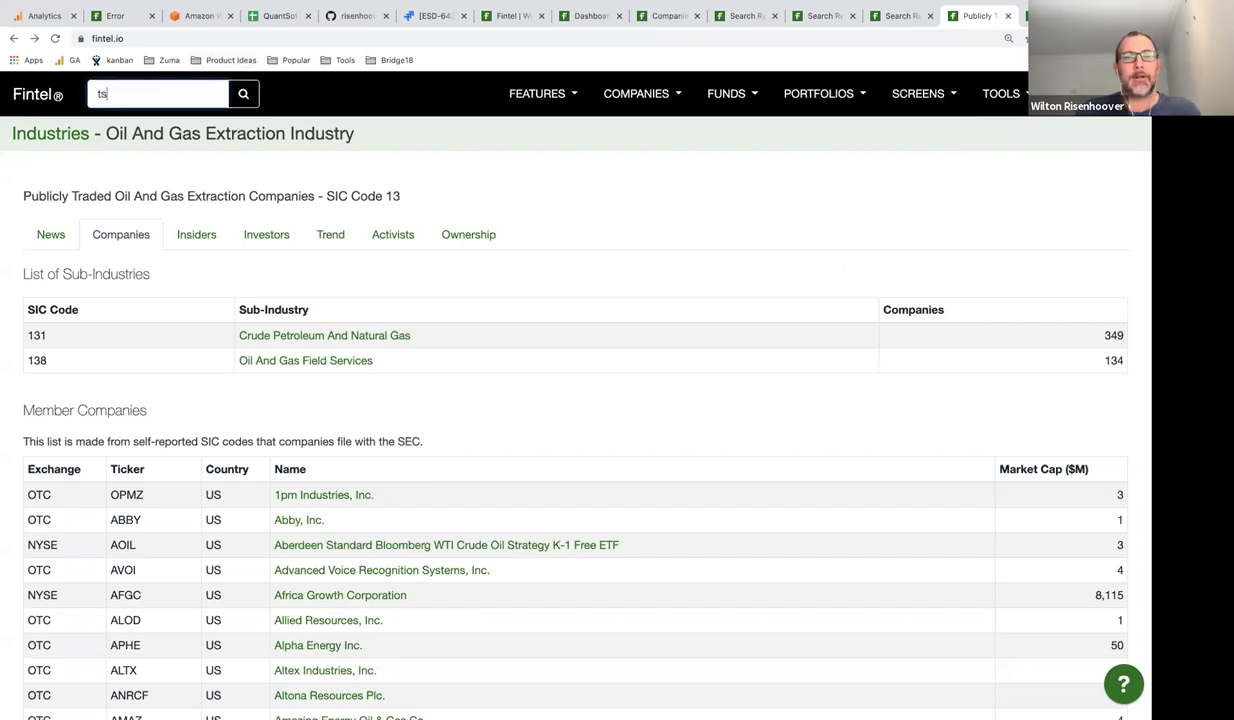
pyautogui.write('la sec')
pyautogui.press('Return')
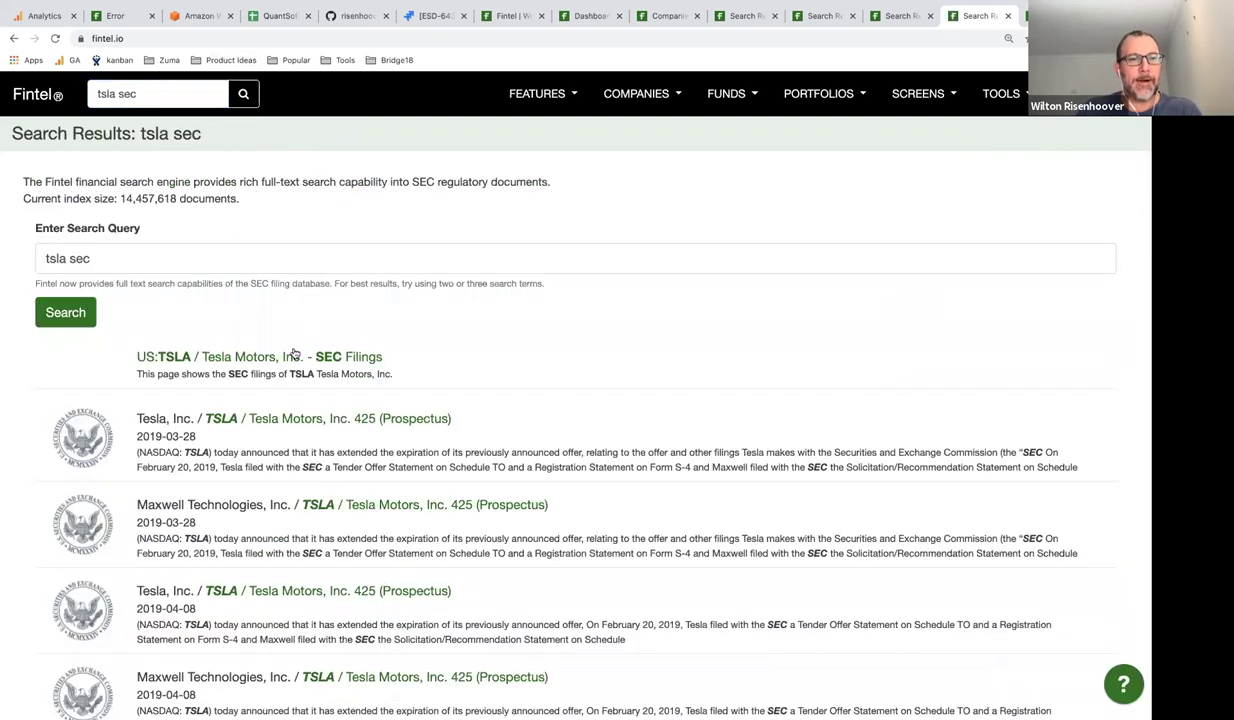
pyautogui.click(262, 350)
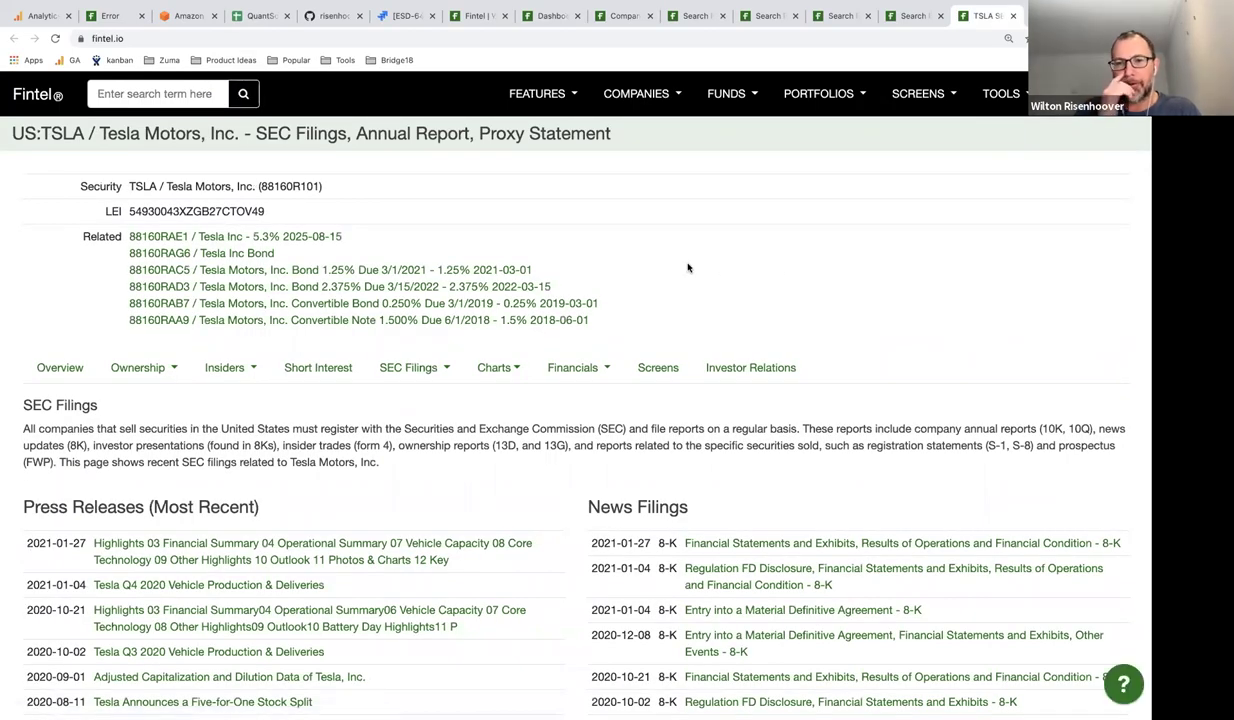
# Examine the most recent press releases and the 8-K news filings listed on Tesla's SEC Filings page.
pyautogui.scroll(-5, 632, 271)
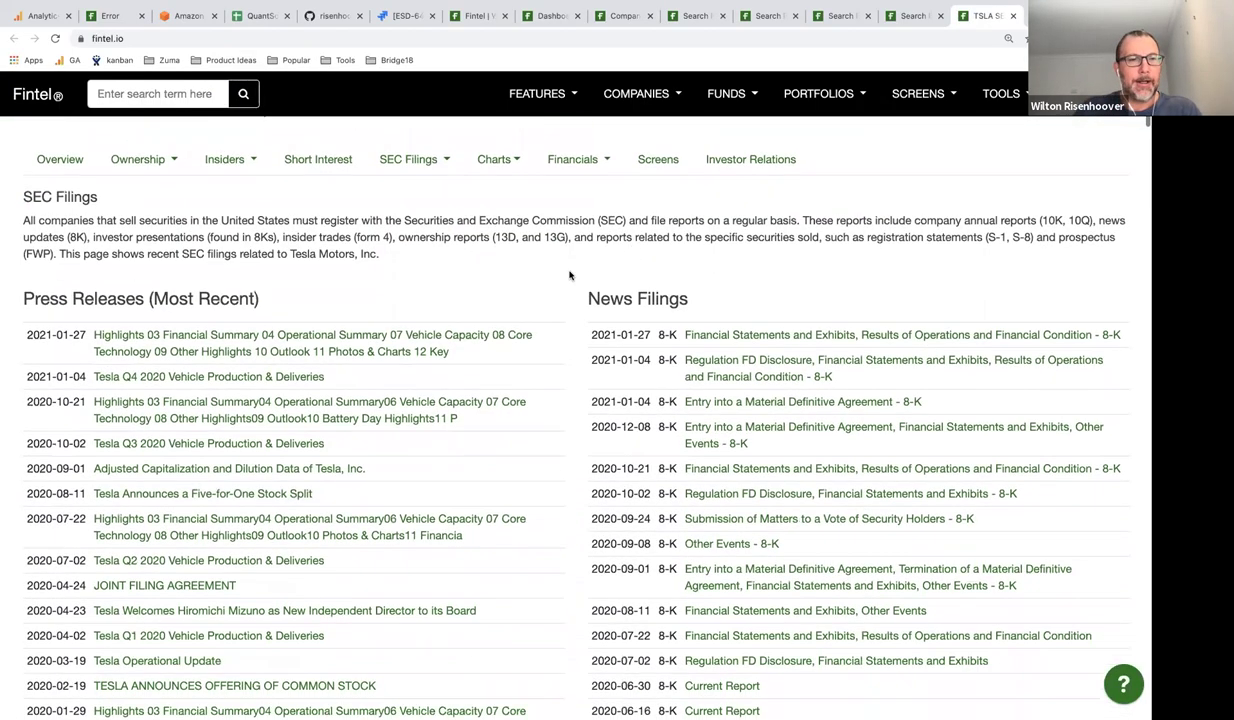
pyautogui.scroll(5, 494, 308)
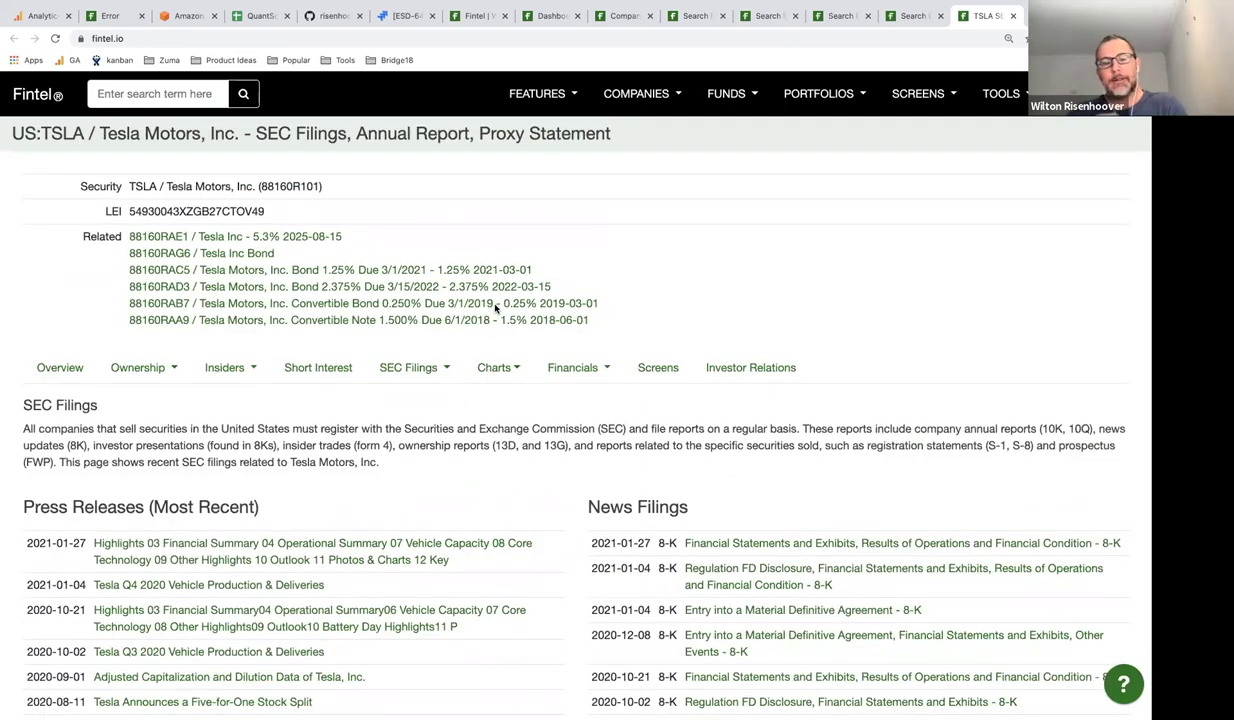
pyautogui.scroll(-4, 755, 251)
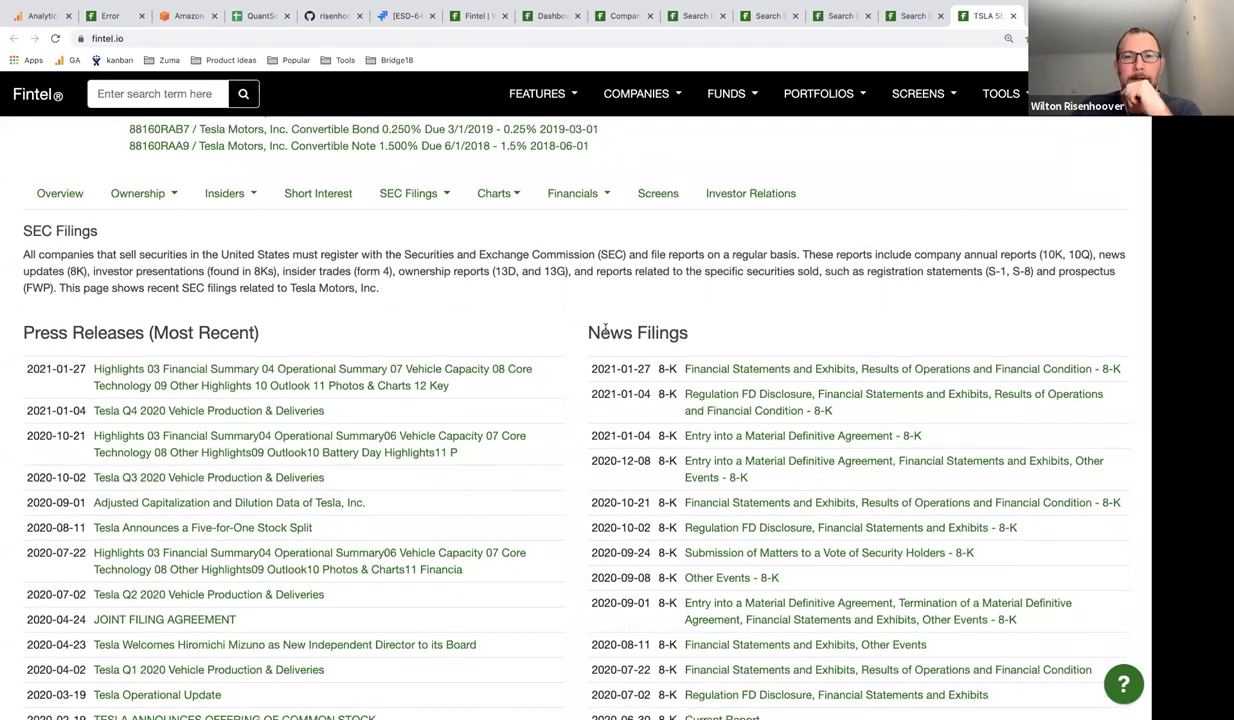
pyautogui.scroll(-1, 605, 330)
pyautogui.scroll(-1, 605, 333)
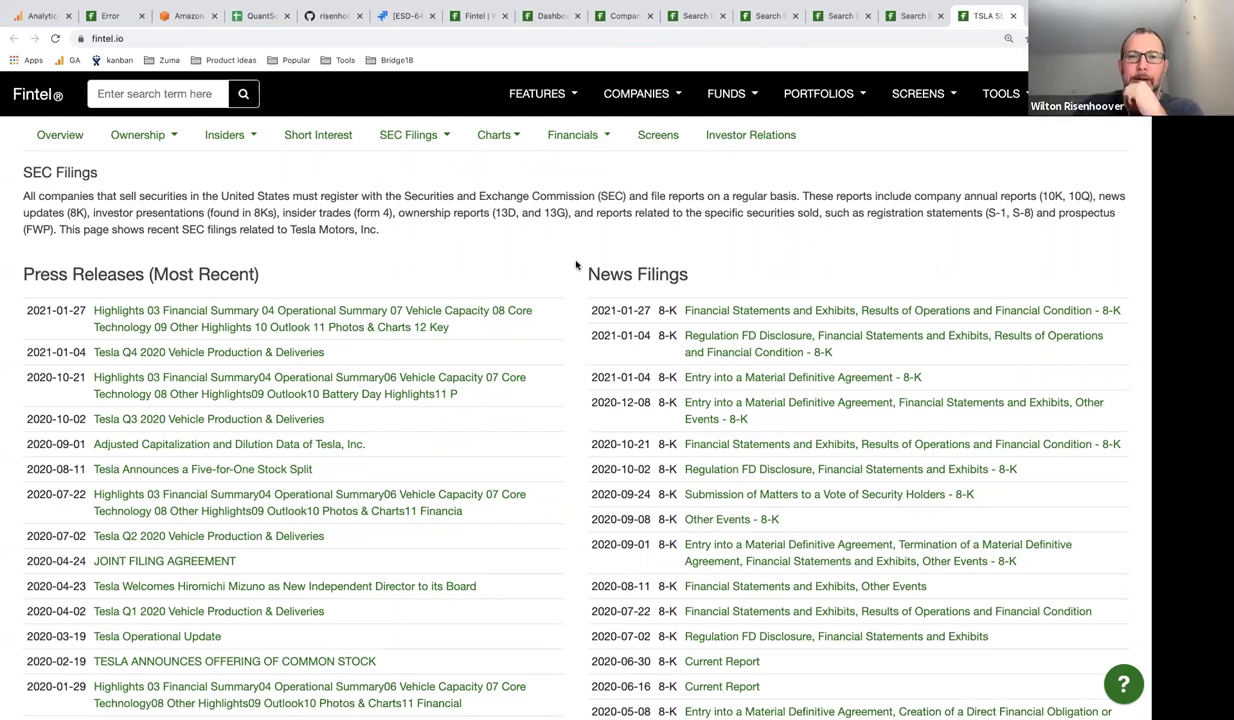
pyautogui.scroll(-1, 654, 252)
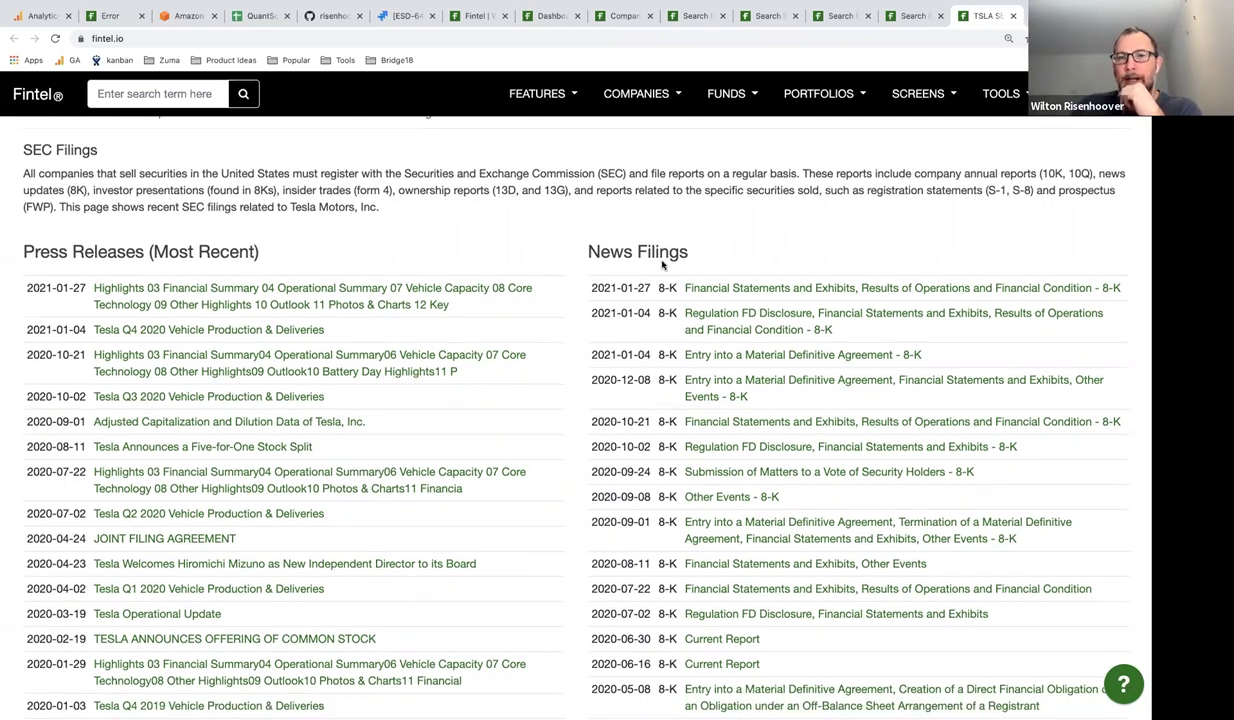
pyautogui.scroll(-1, 662, 264)
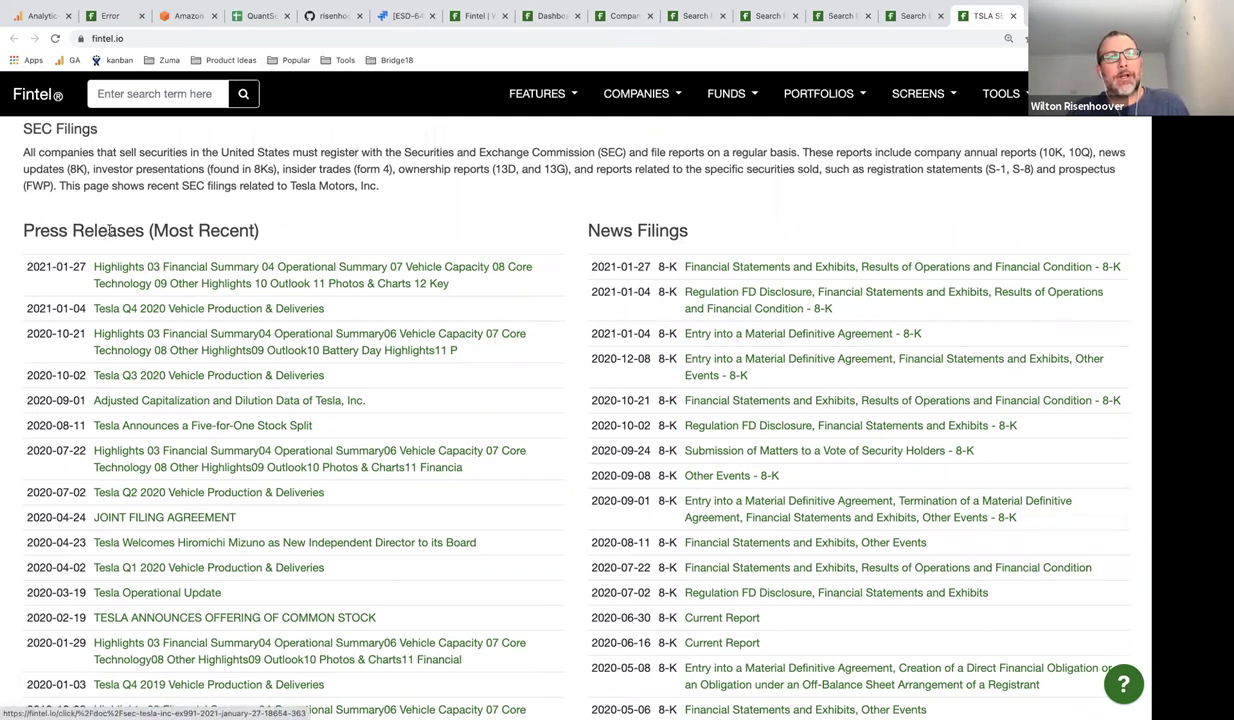
pyautogui.moveTo(24, 230); pyautogui.dragTo(143, 232)
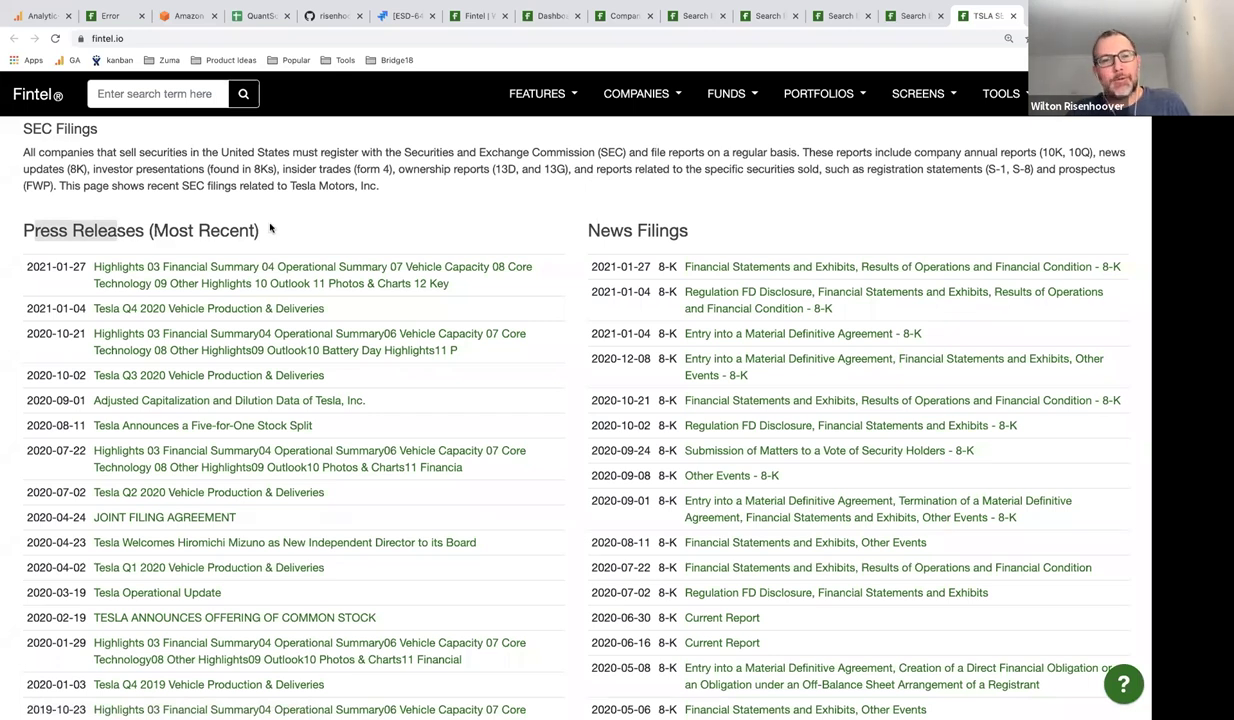
# Open Tesla's 2021-01-27 press release, skim the Q4 and FY2020 Update, and close the document.
pyautogui.click(243, 270)
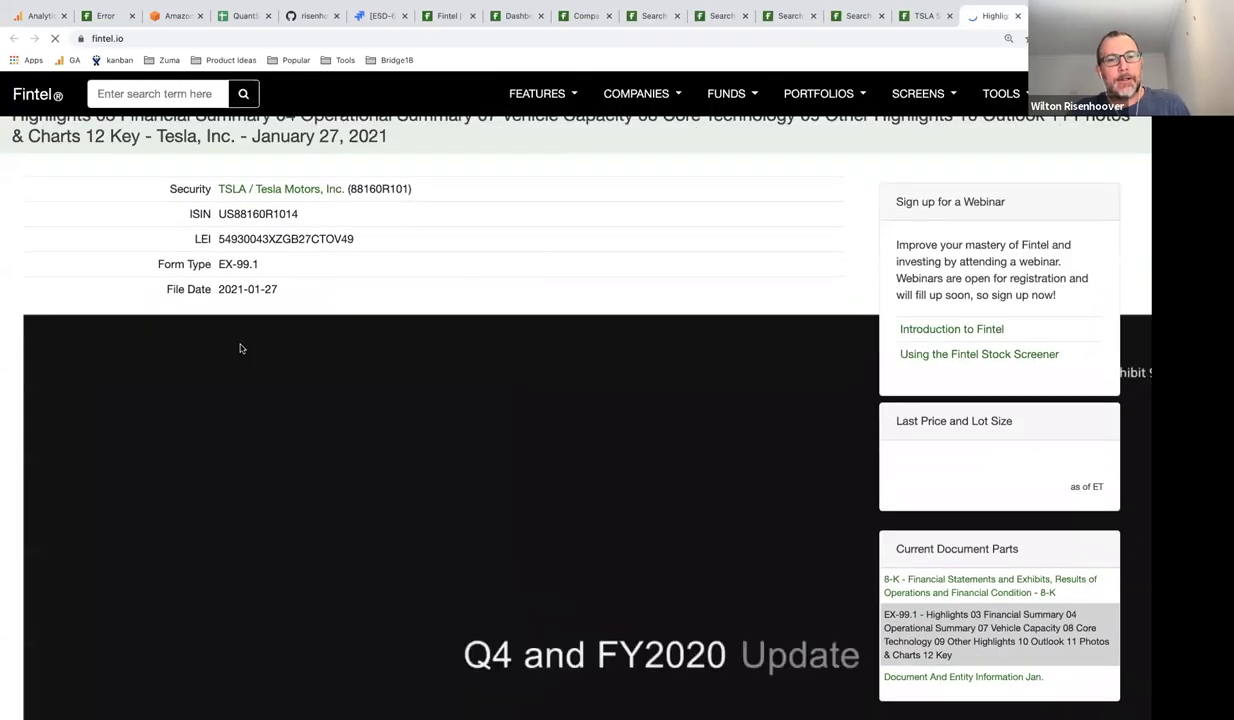
pyautogui.scroll(-10, 240, 348)
pyautogui.scroll(-5, 240, 348)
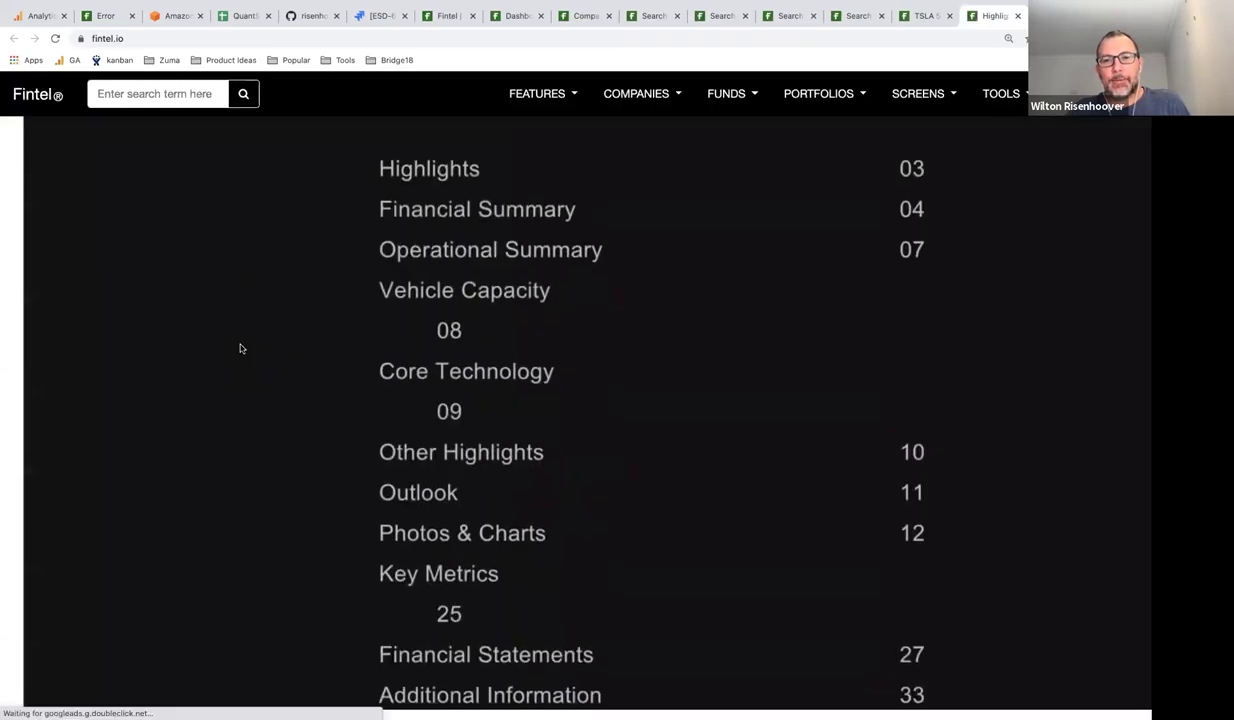
pyautogui.scroll(8, 240, 348)
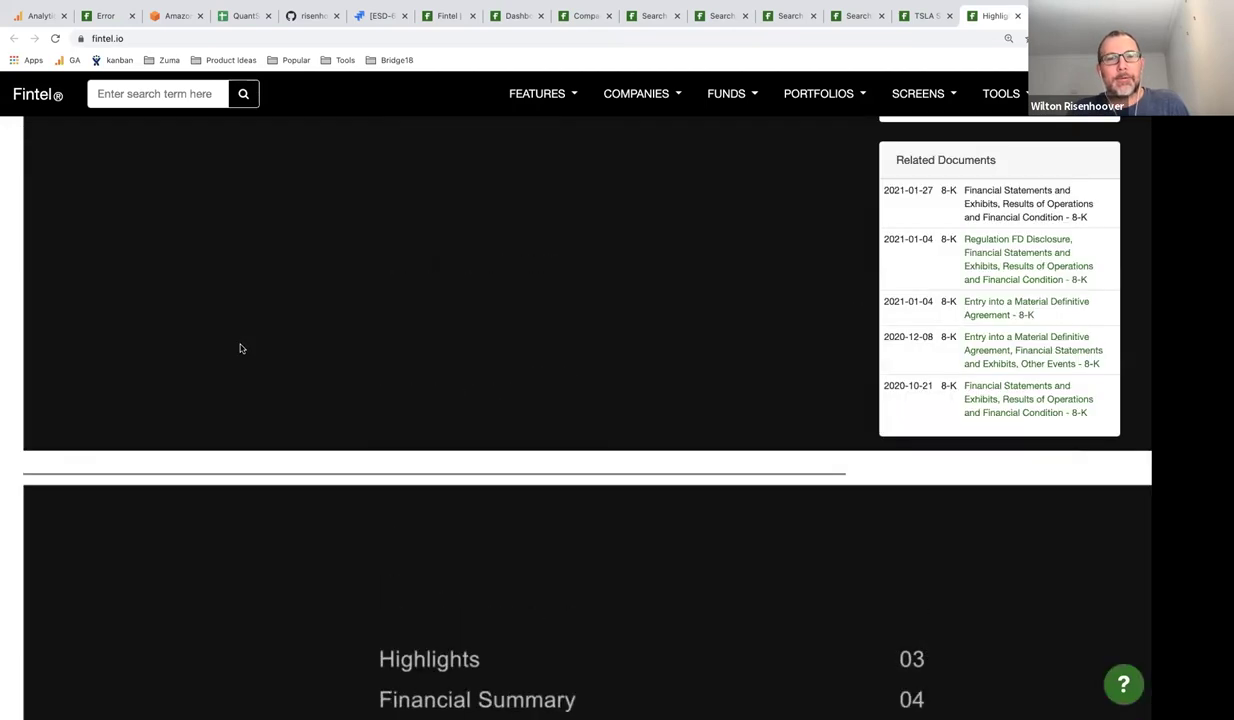
pyautogui.scroll(-6, 240, 348)
pyautogui.scroll(-3, 240, 348)
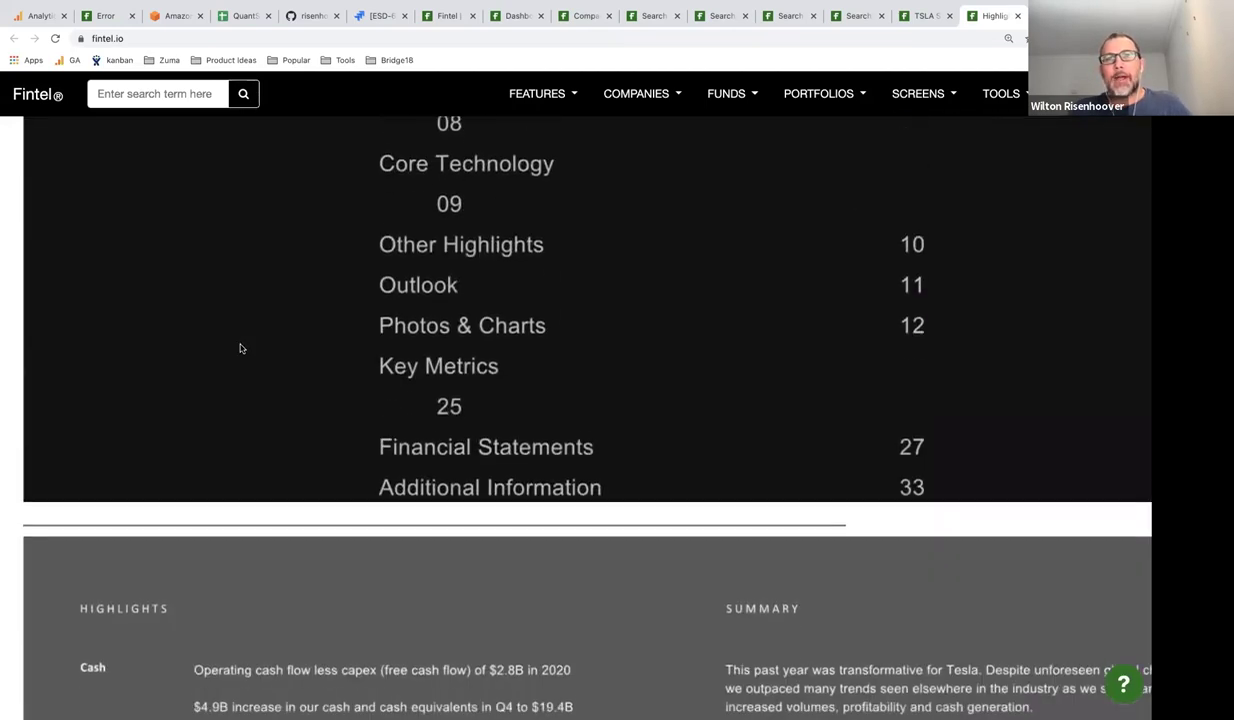
pyautogui.click(1017, 15)
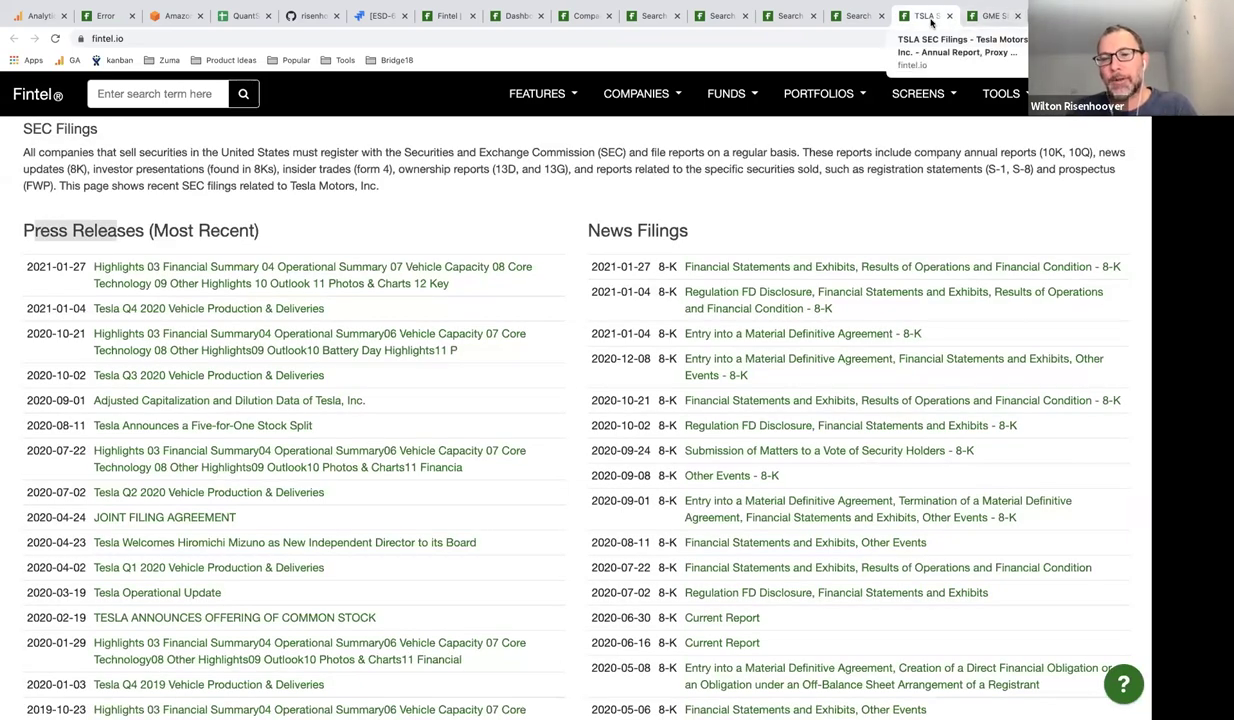
# Open Tesla's 2021-01-27 8-K news filing, read down to the signatures, and close the document.
pyautogui.click(746, 268)
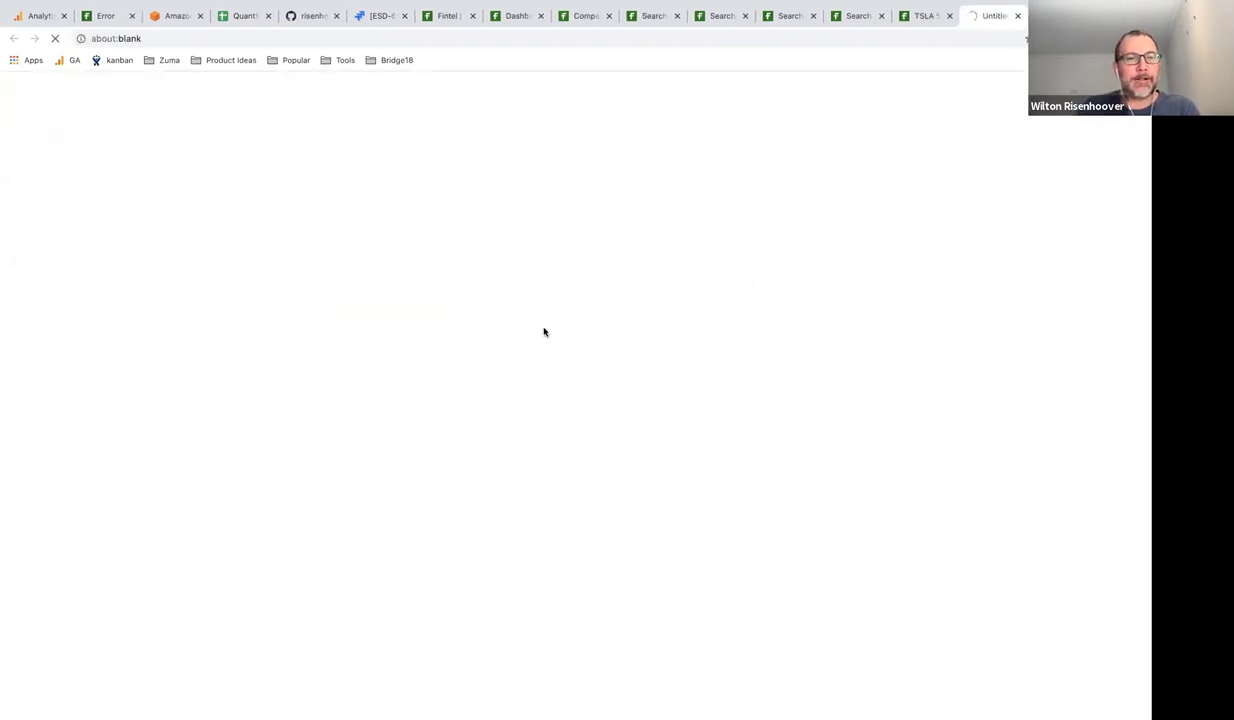
pyautogui.scroll(-7, 544, 332)
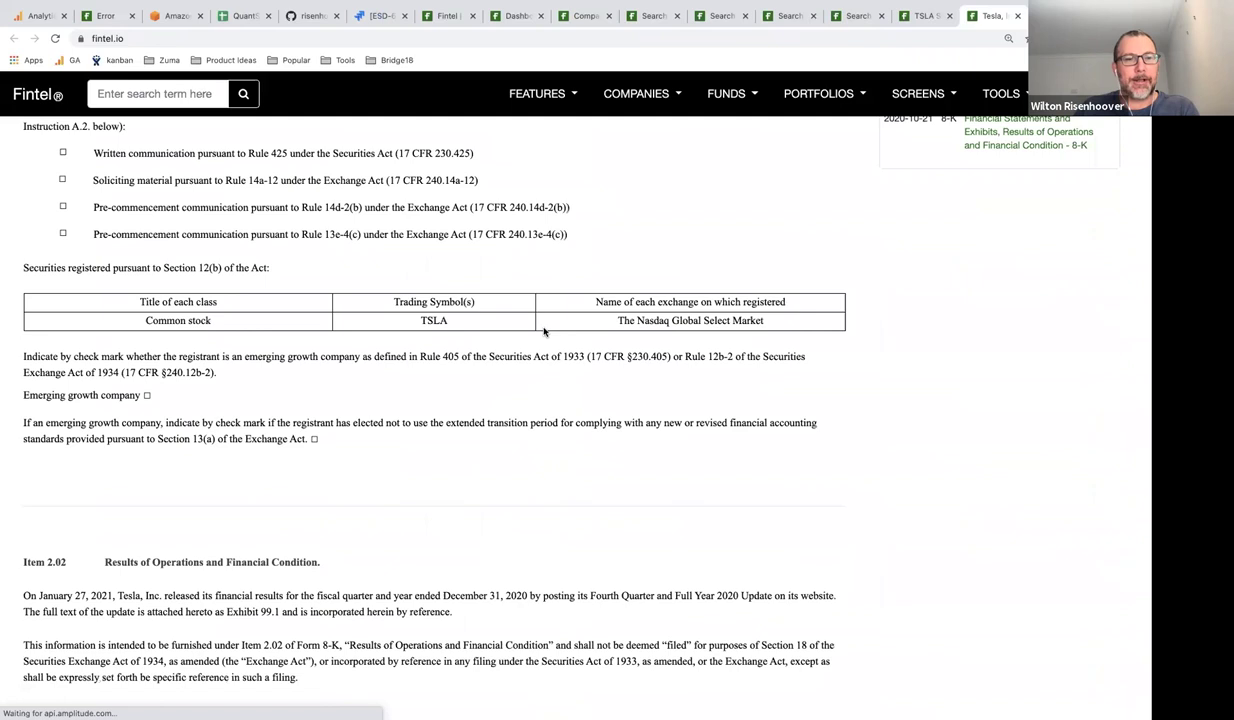
pyautogui.scroll(-5, 544, 332)
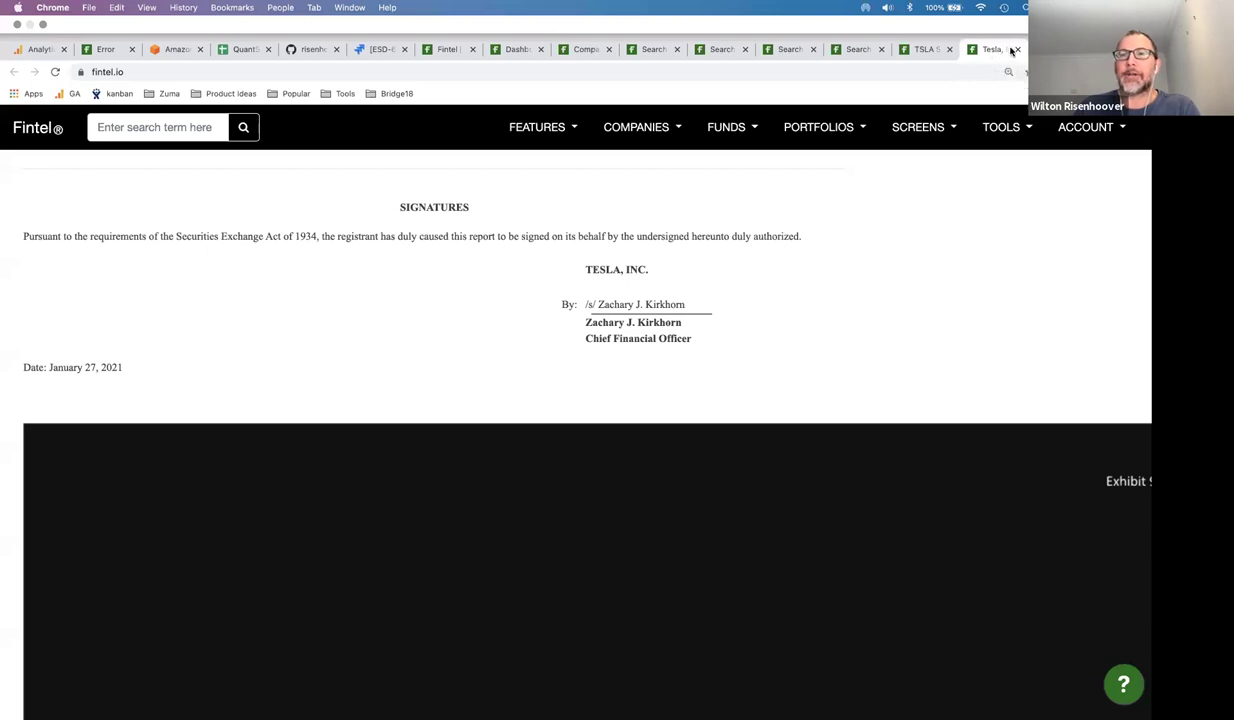
pyautogui.click(1019, 51)
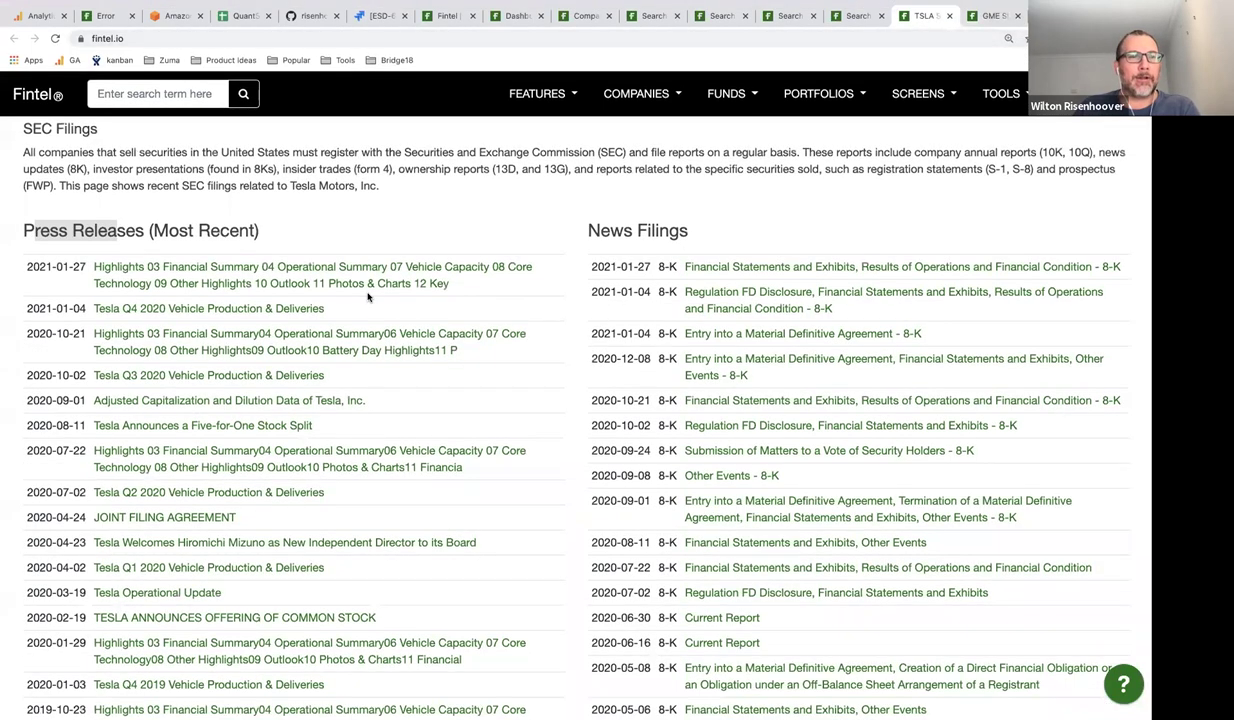
pyautogui.scroll(-4, 333, 232)
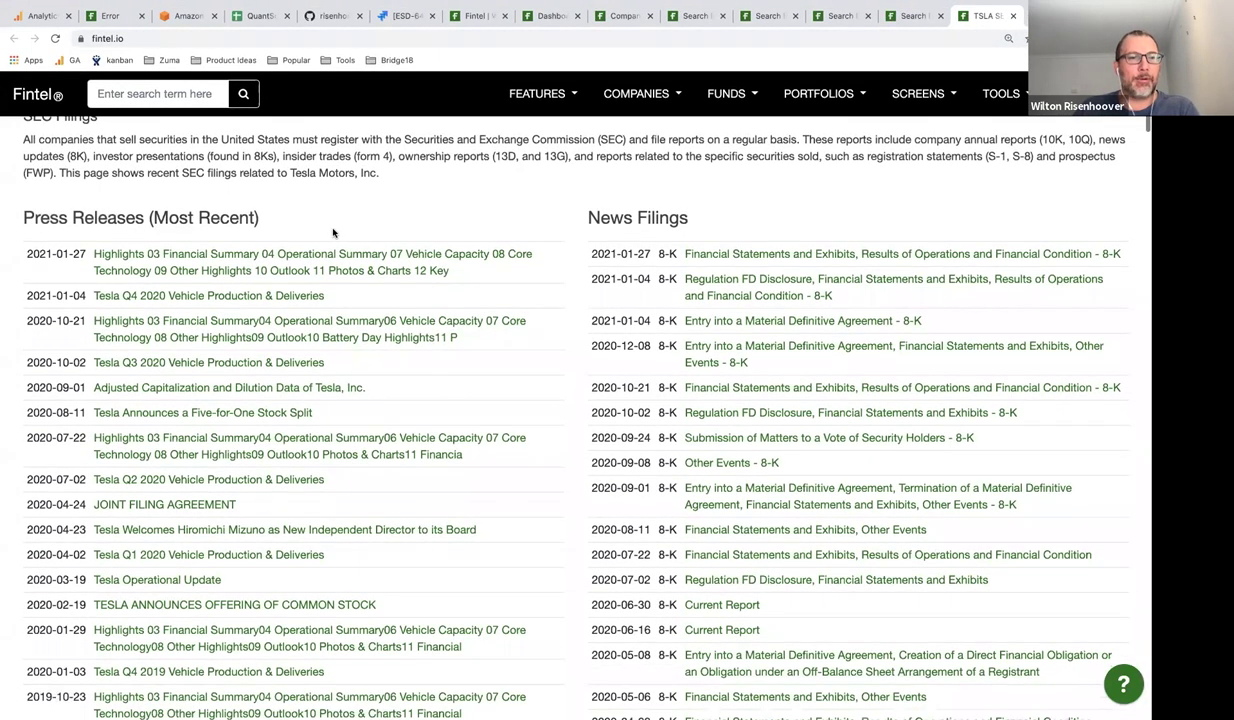
pyautogui.scroll(-10, 333, 232)
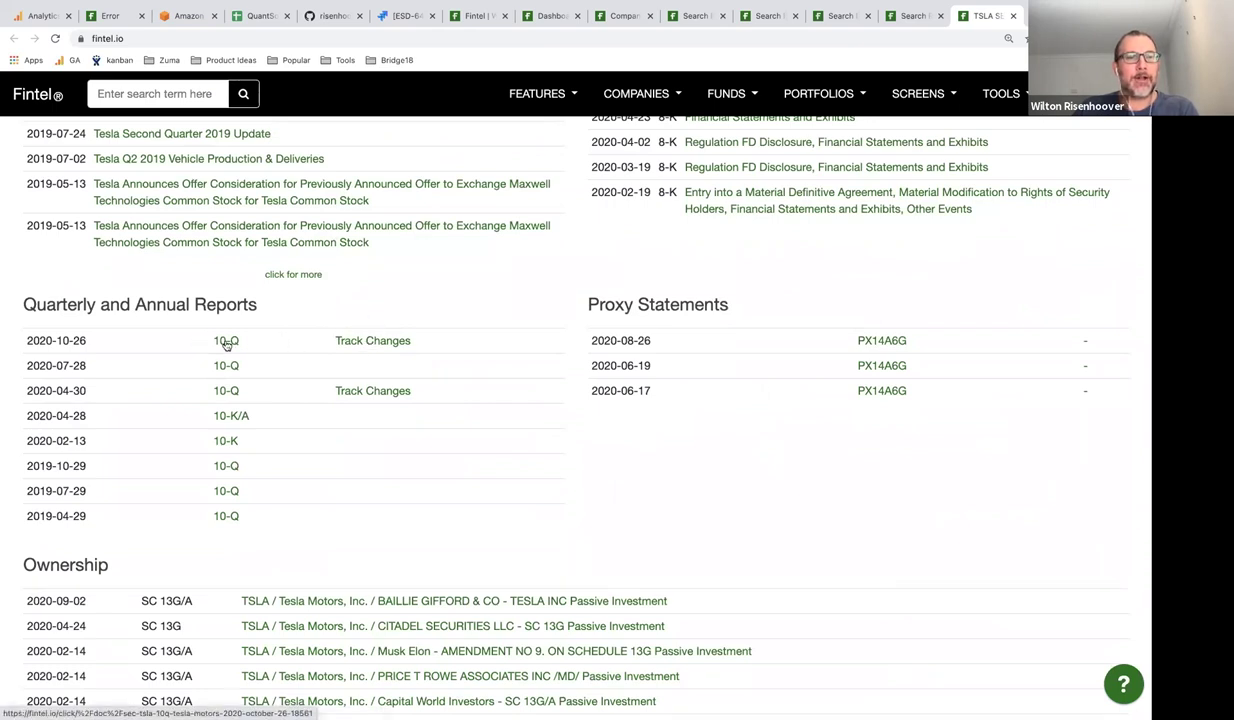
pyautogui.click(367, 342)
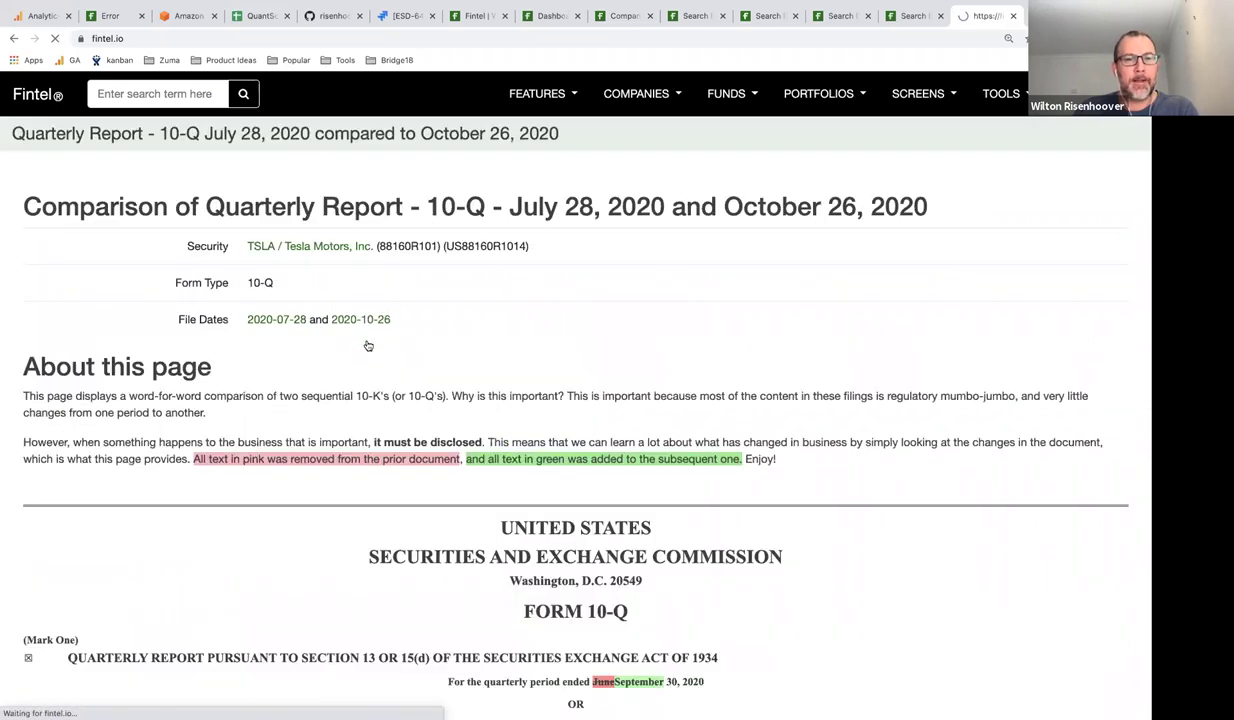
# Examine the tracked changes in Tesla's 10-Q comparison from the cover page through the index and the Forward-Looking Statements section.
pyautogui.scroll(-5, 368, 345)
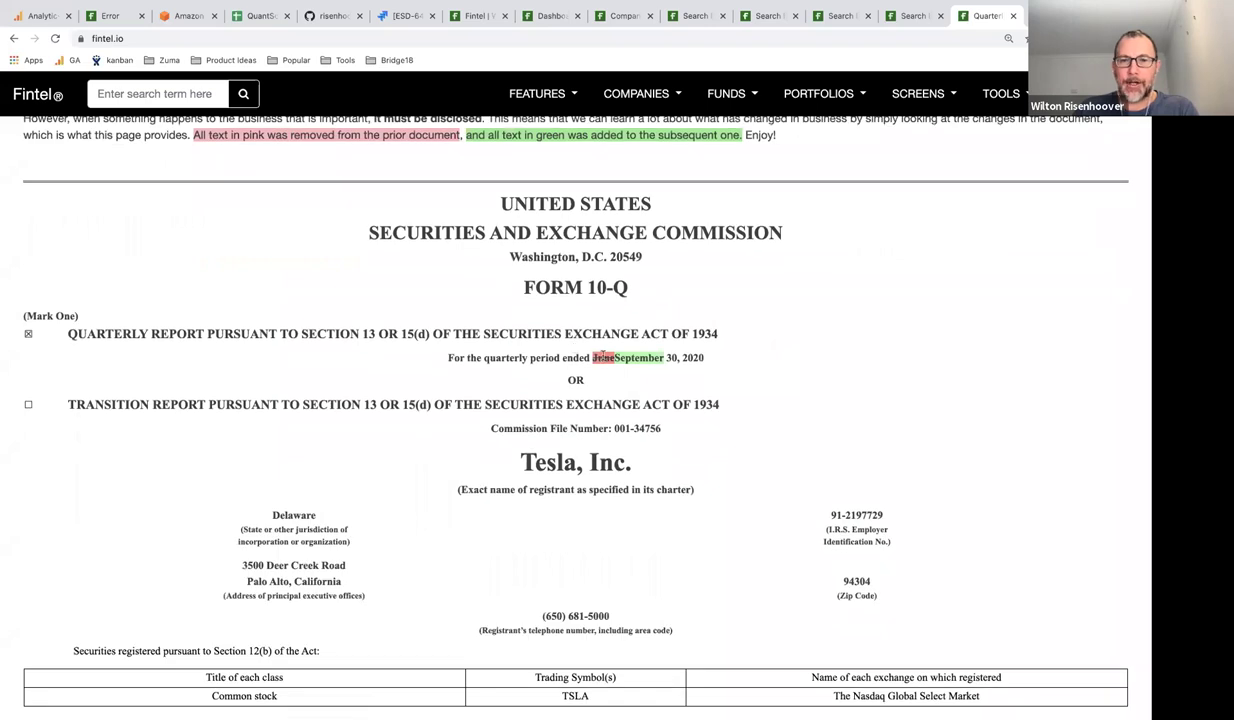
pyautogui.scroll(-8, 636, 361)
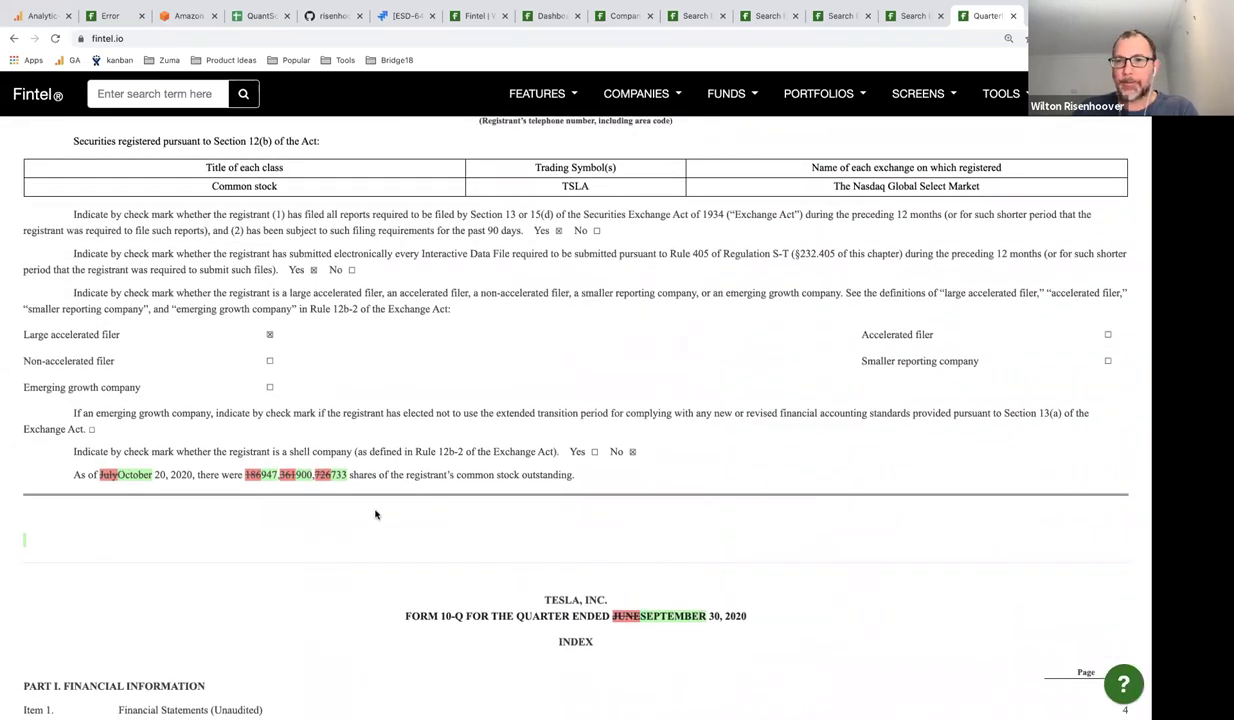
pyautogui.scroll(-5, 375, 514)
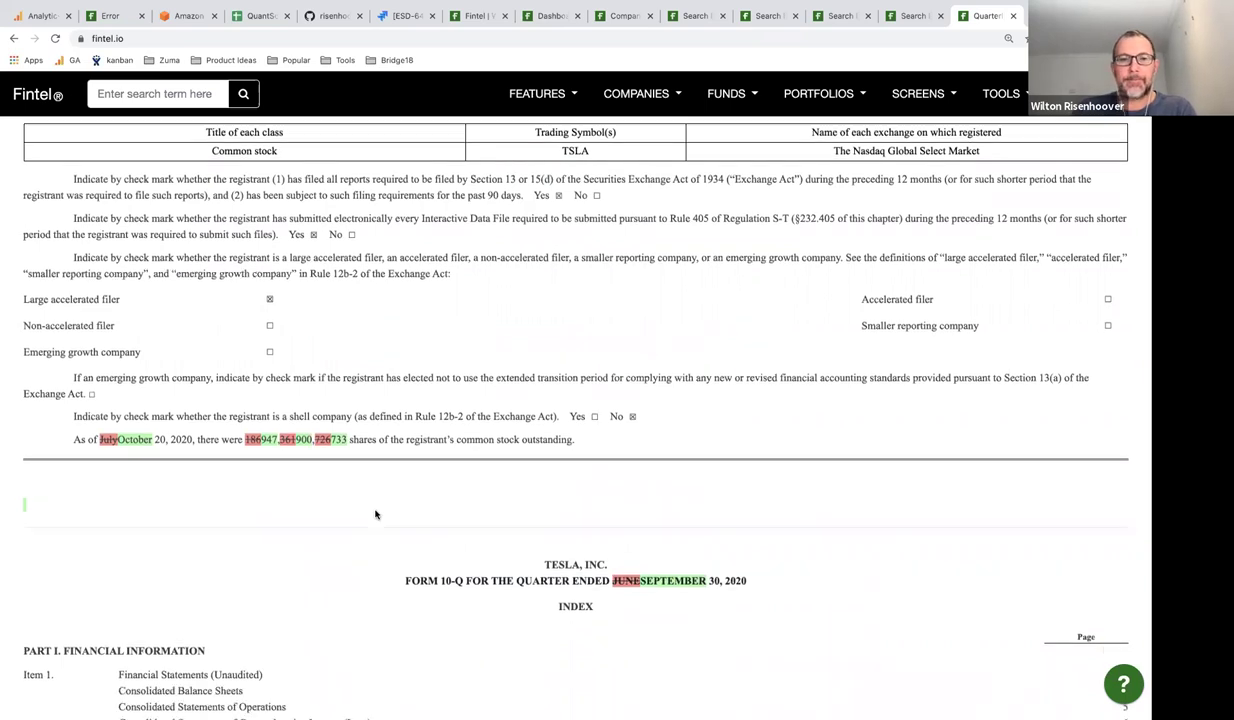
pyautogui.scroll(-4, 629, 353)
pyautogui.scroll(2, 629, 353)
pyautogui.scroll(-6, 629, 353)
pyautogui.scroll(-1, 628, 348)
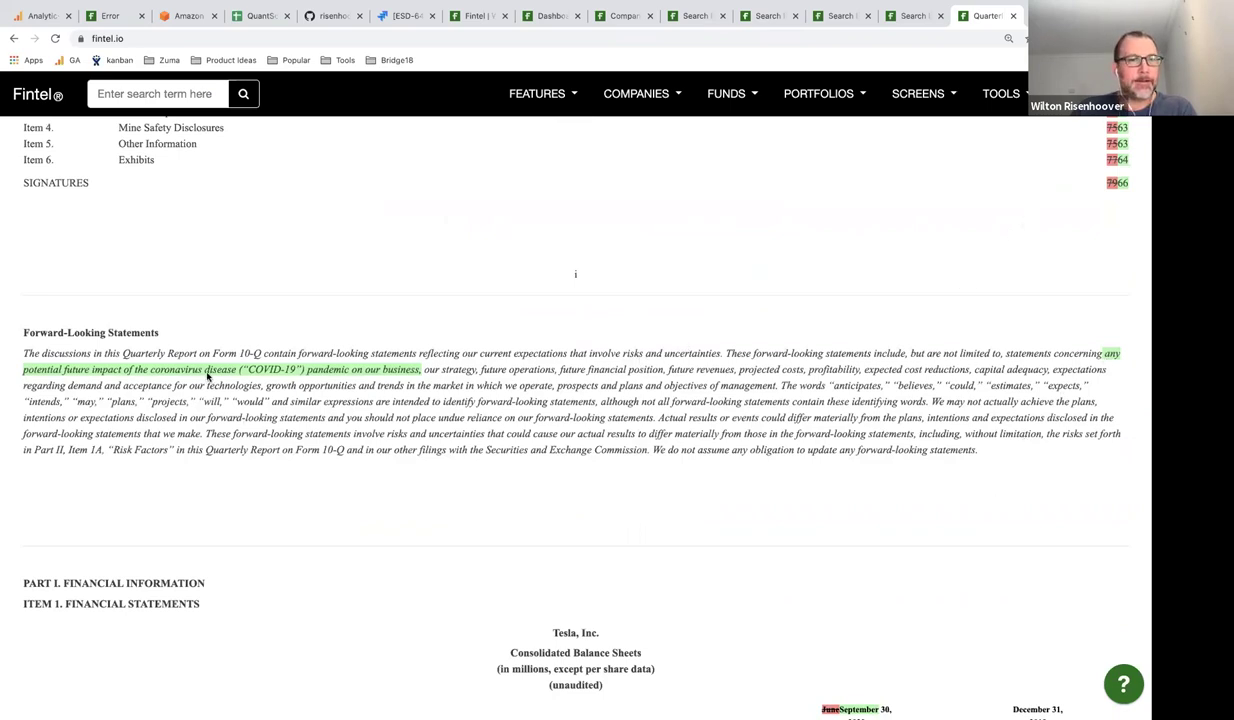
# Review the tracked changes in the 10-Q's consolidated financial statements and read the revised Note 1 overview.
pyautogui.scroll(-15, 238, 376)
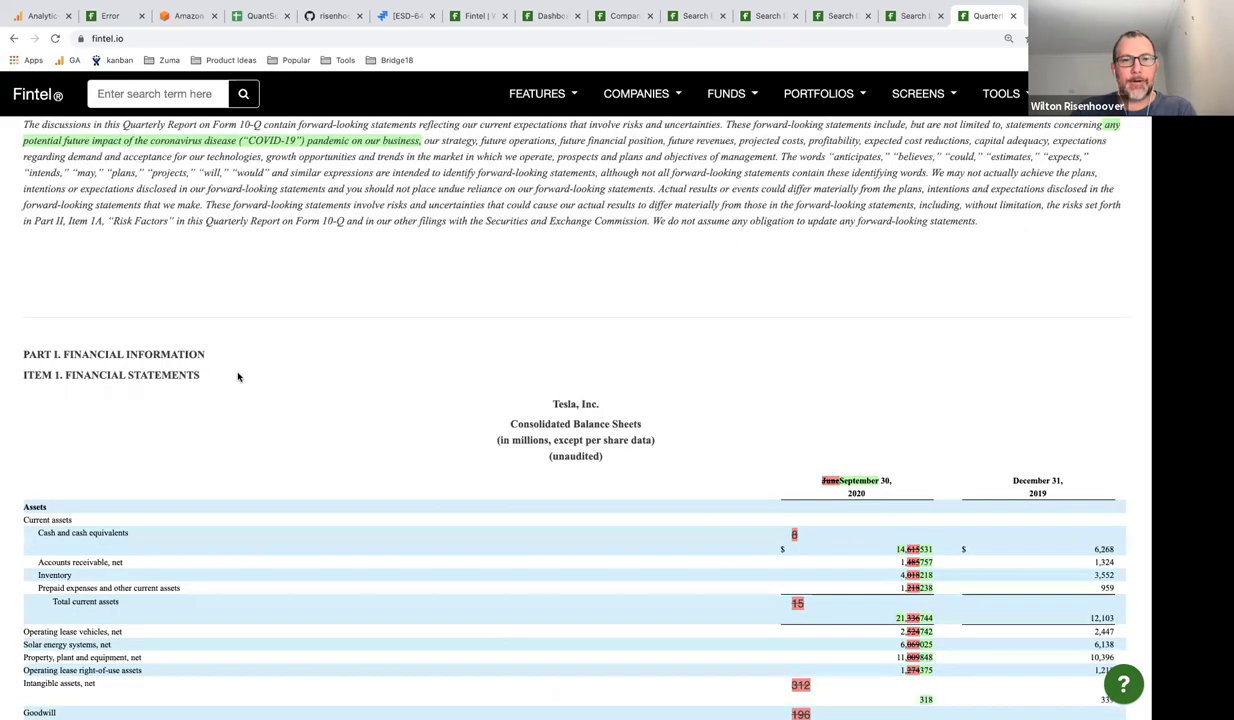
pyautogui.scroll(3, 238, 376)
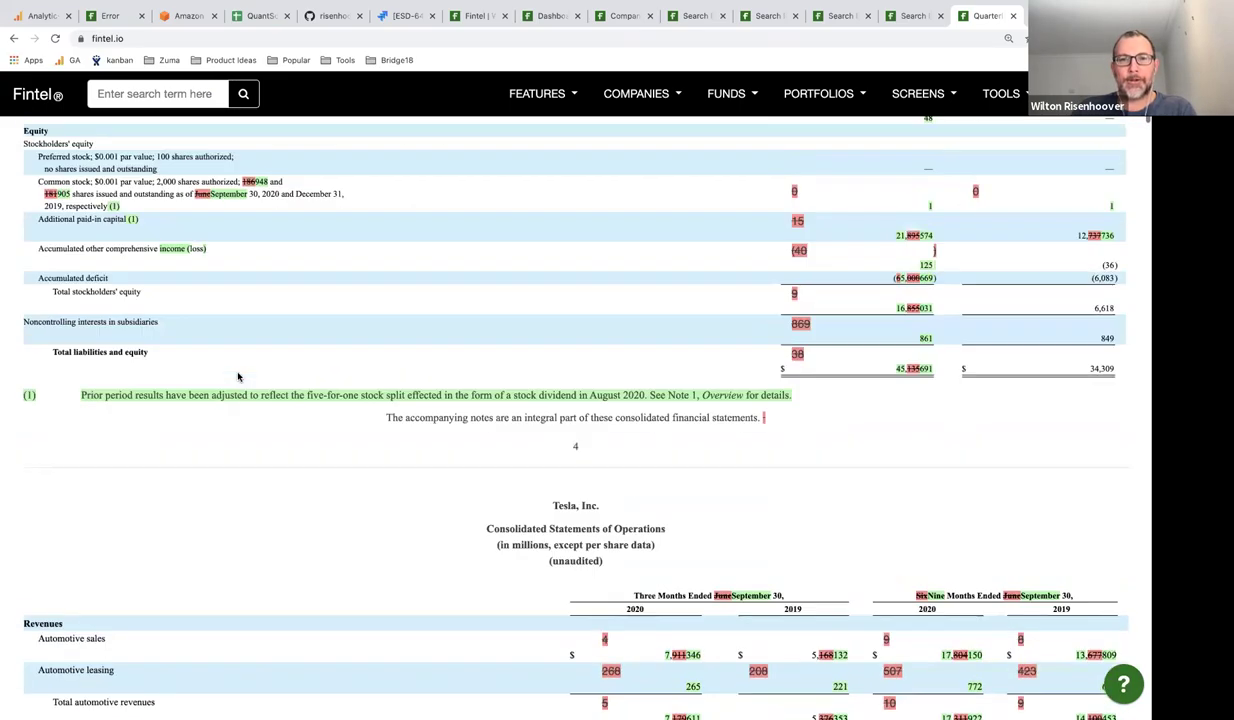
pyautogui.scroll(-15, 238, 376)
pyautogui.scroll(-15, 238, 376)
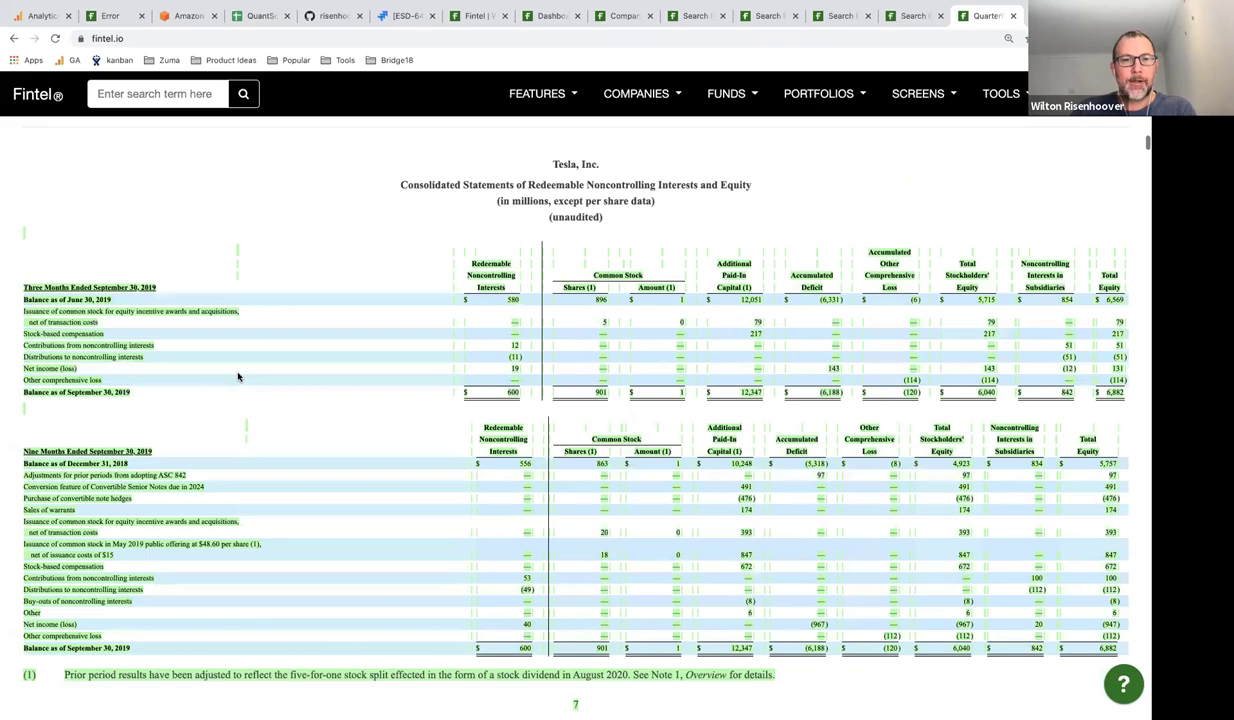
pyautogui.scroll(-15, 238, 376)
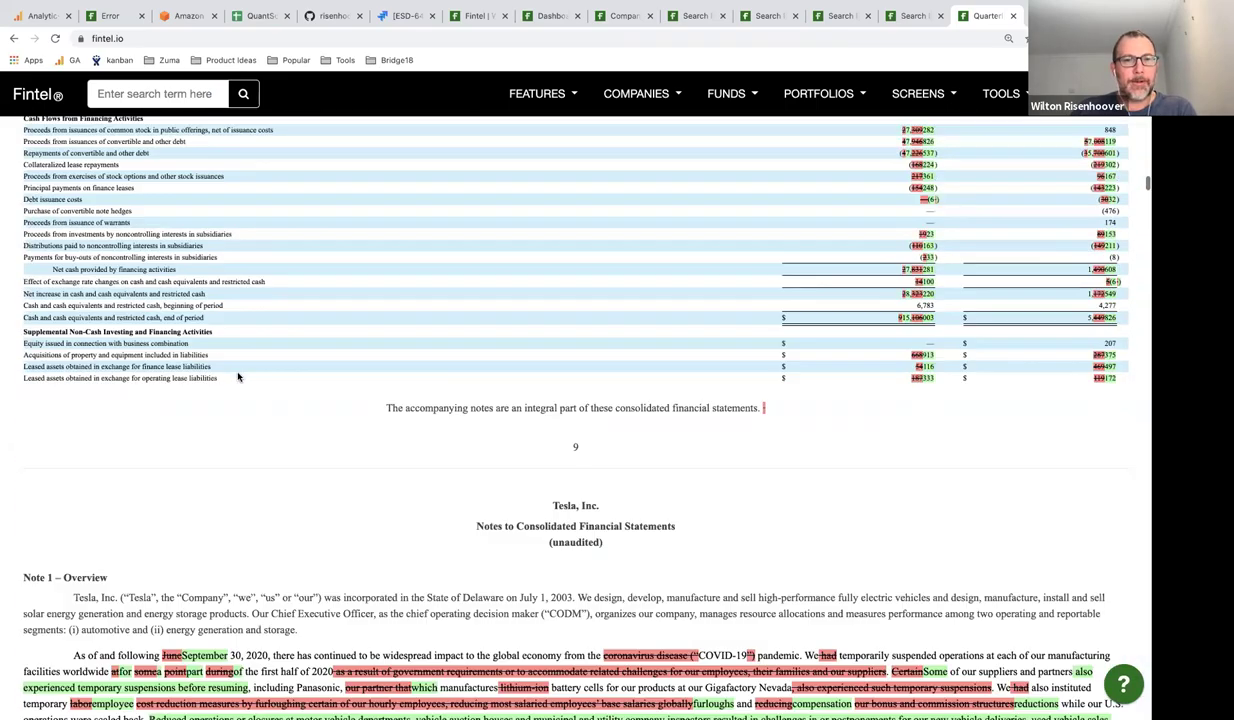
pyautogui.scroll(1, 265, 357)
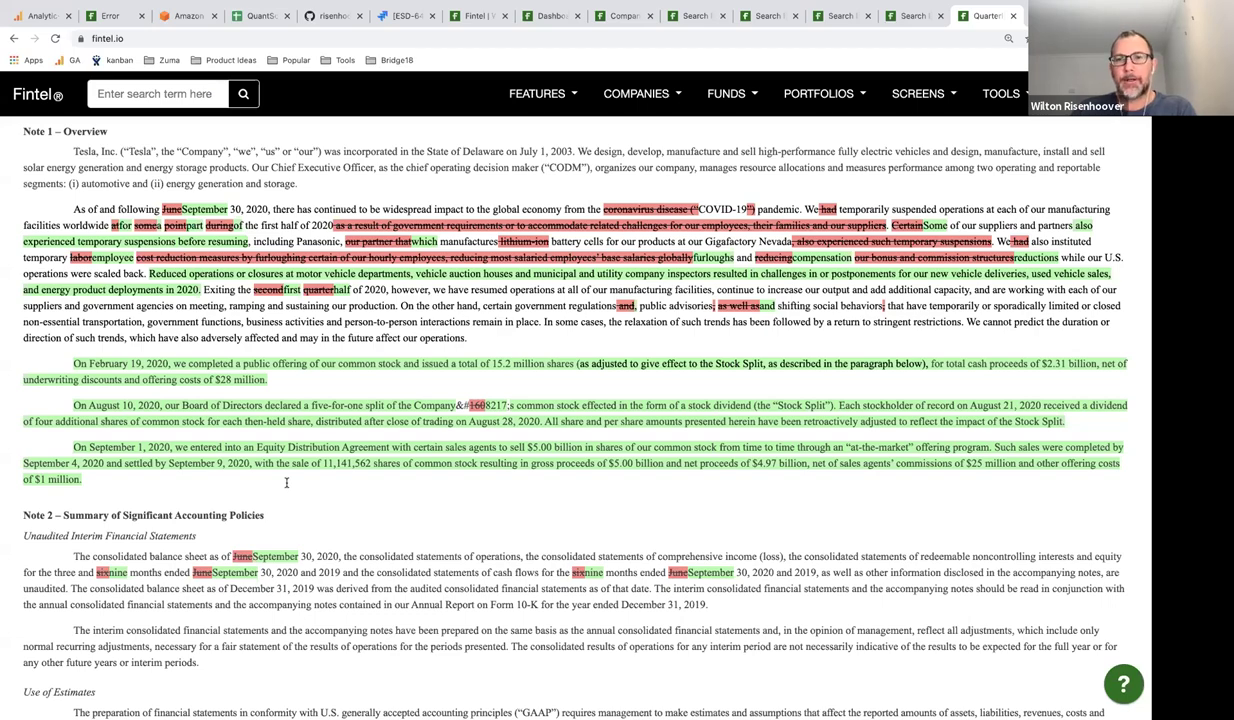
# Examine the tracked changes in the 10-Q's automotive sales, regulatory credits, leasing revenue, and energy generation and storage notes.
pyautogui.scroll(-10, 286, 482)
pyautogui.scroll(-2, 323, 441)
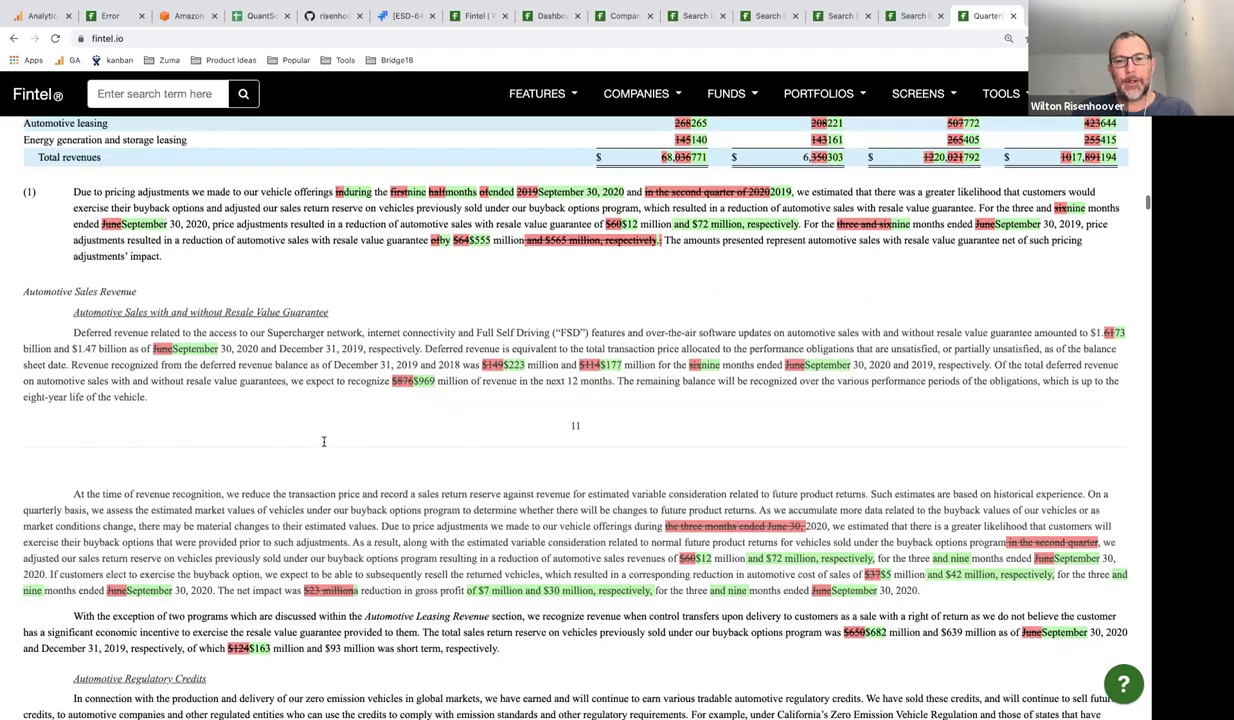
pyautogui.scroll(-3, 323, 441)
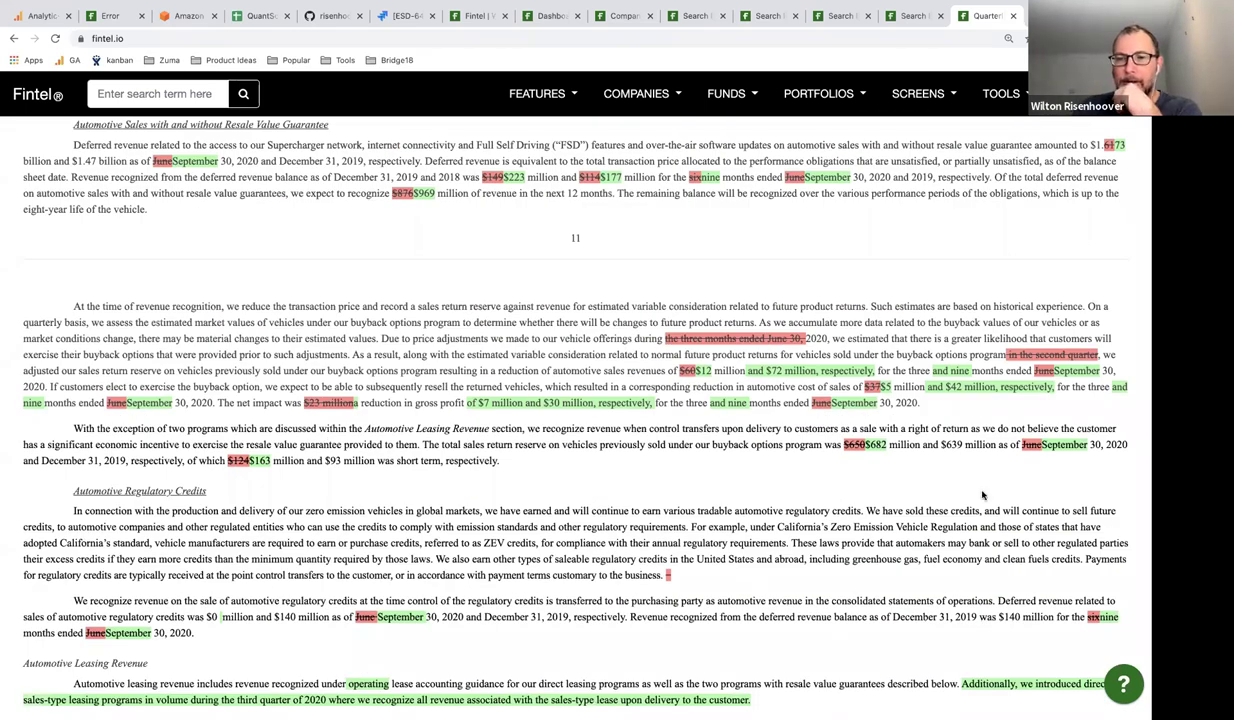
pyautogui.scroll(-1, 638, 469)
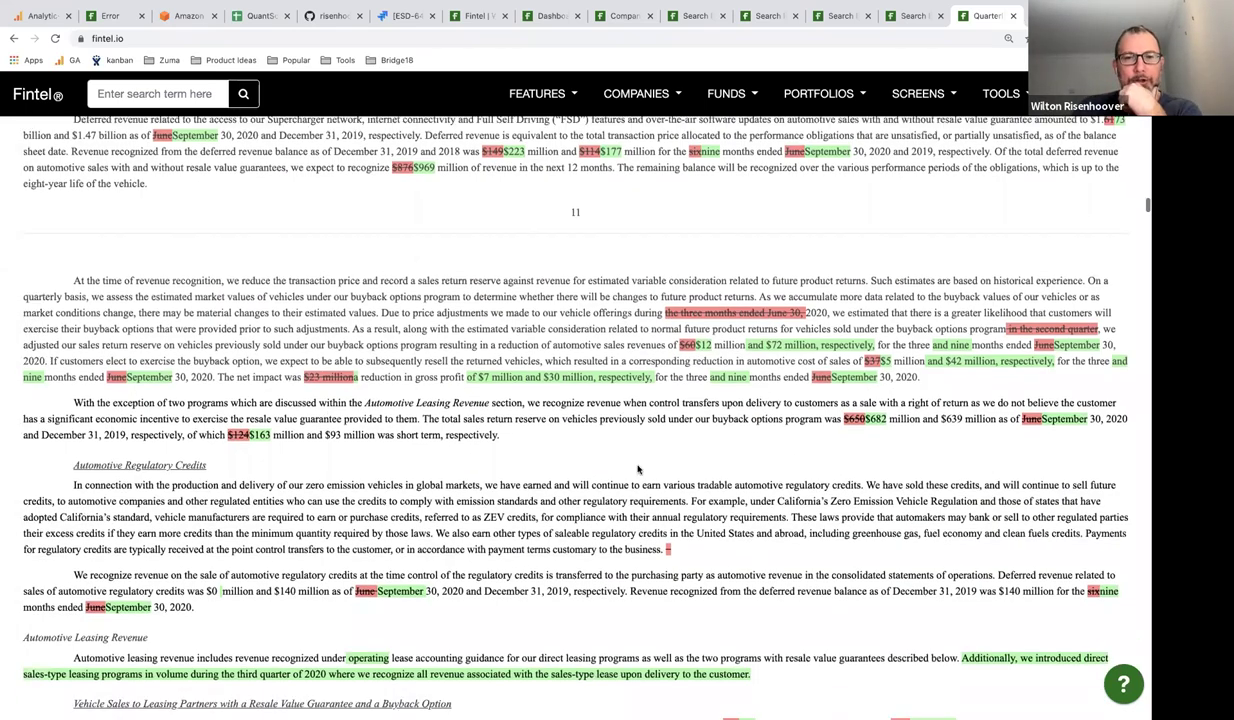
pyautogui.scroll(-8, 638, 469)
pyautogui.scroll(-1, 617, 451)
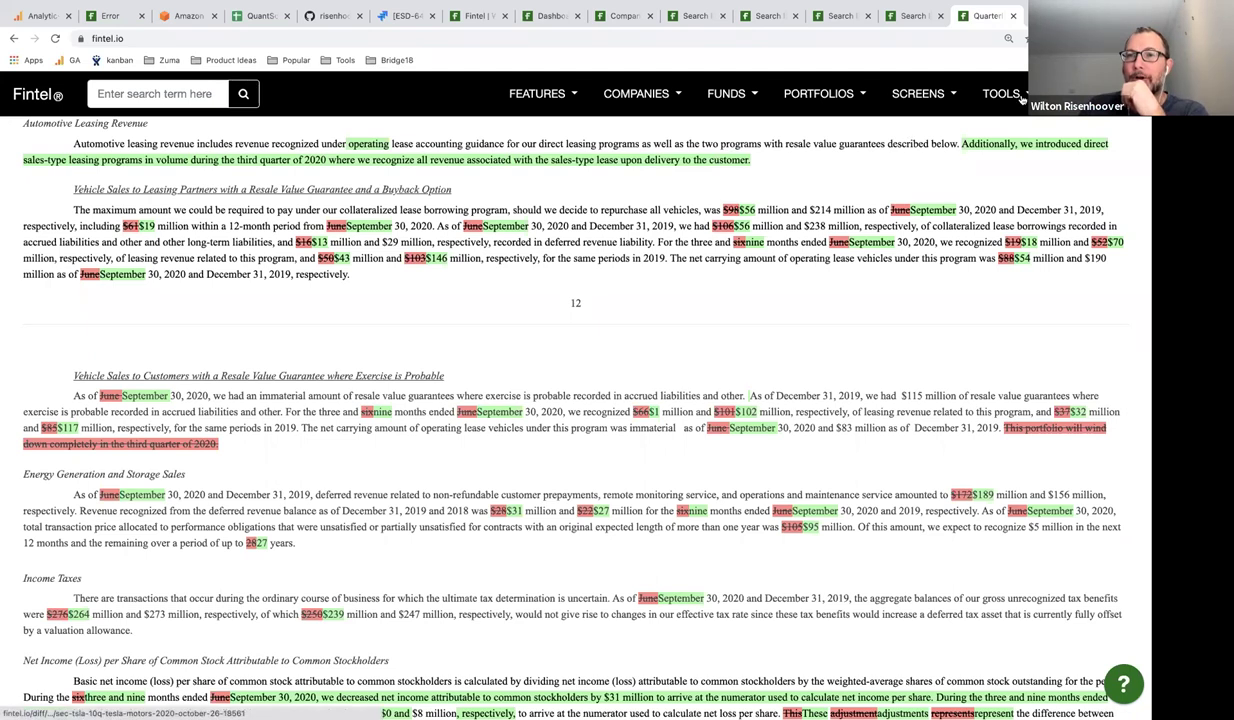
# Open the Latest Activist 13D/G Filings list and review the targets, lead investors and ownership changes.
pyautogui.moveTo(990, 96)
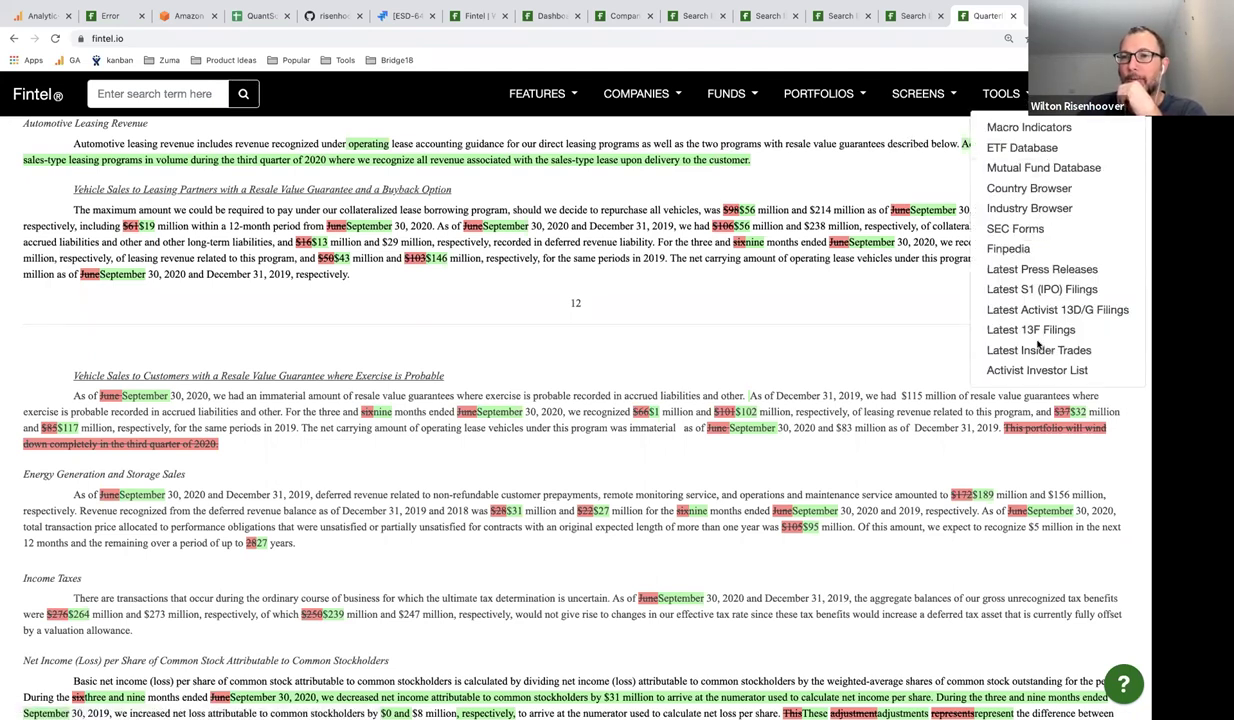
pyautogui.scroll(-1, 1051, 308)
pyautogui.click(1051, 309)
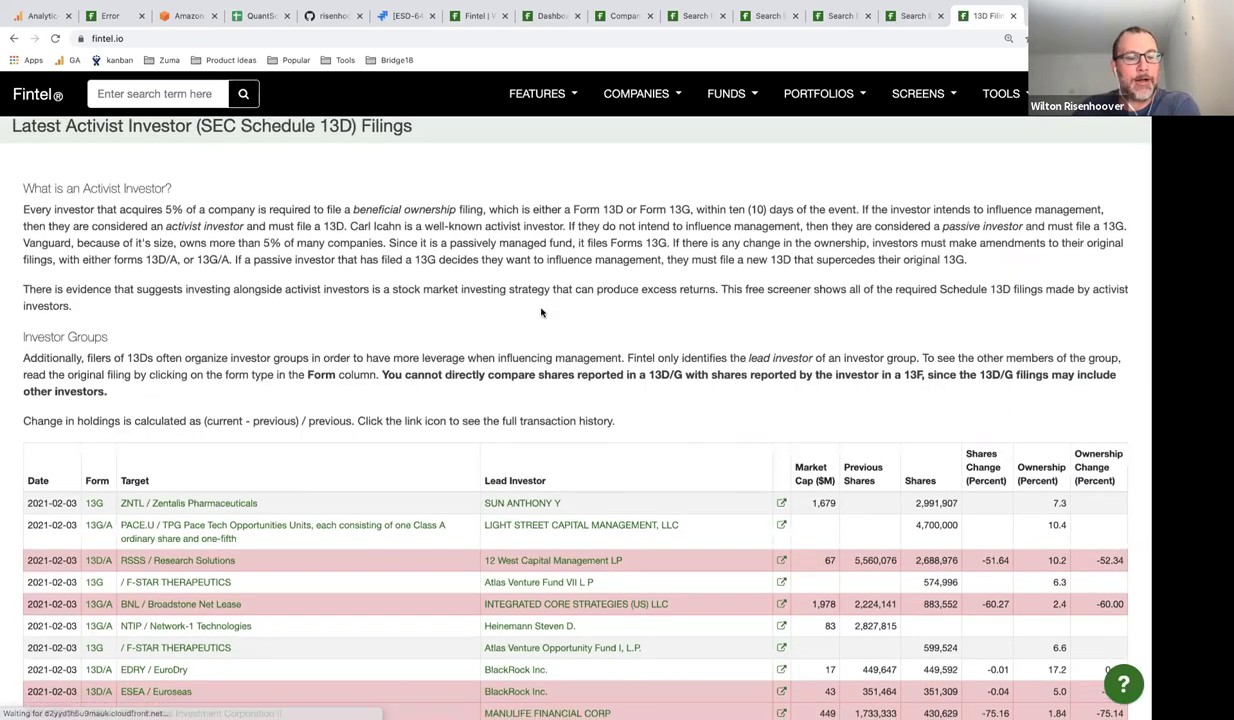
pyautogui.scroll(-3, 540, 311)
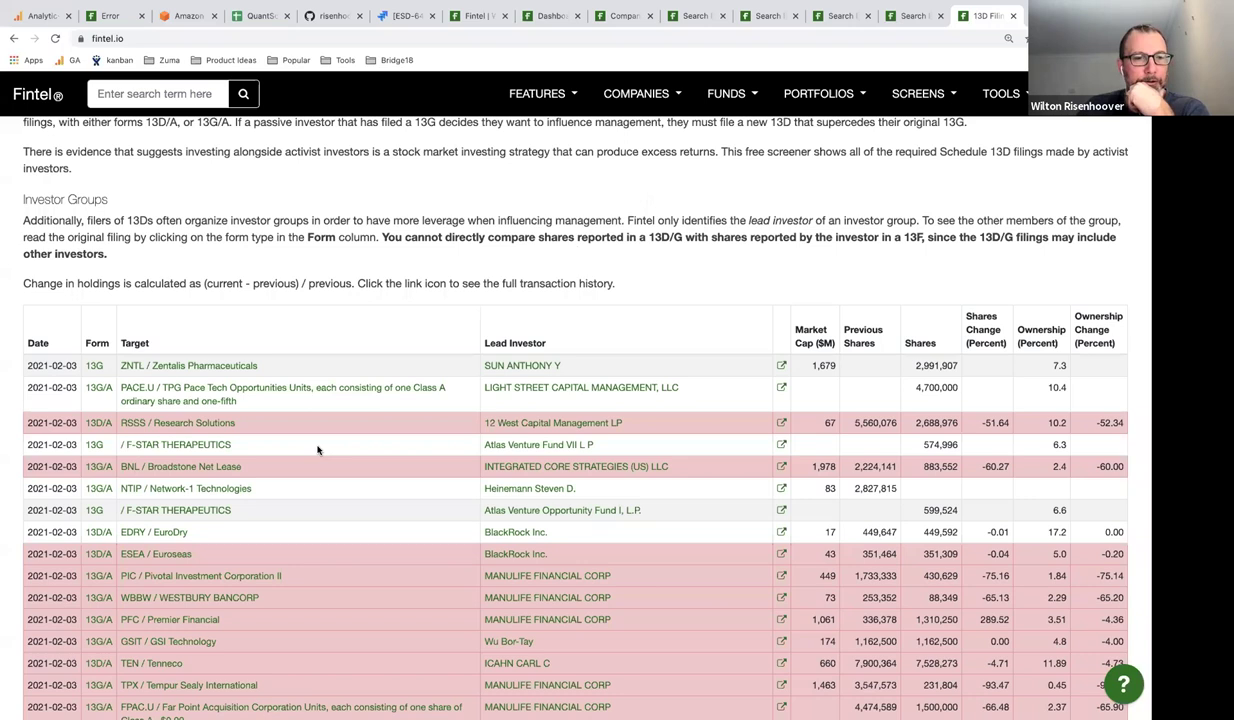
pyautogui.scroll(-2, 200, 435)
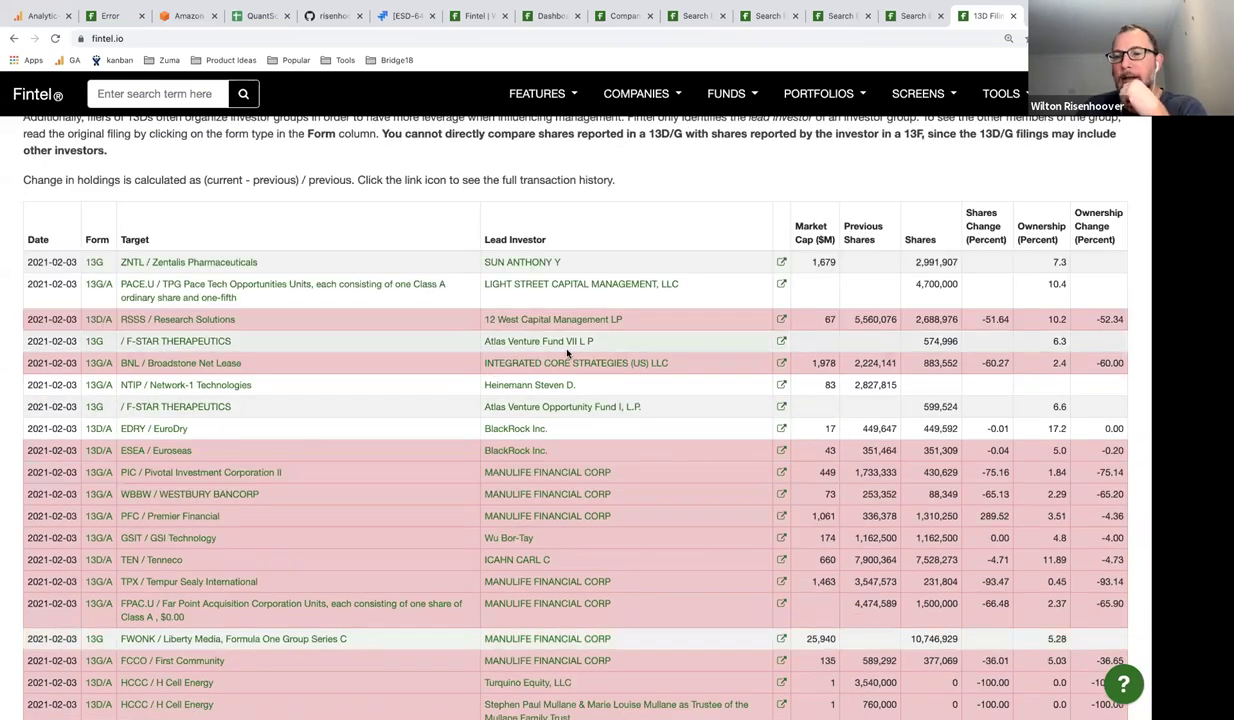
# Open Fintel's API & Developer Hub page and go to its API documentation.
pyautogui.click(572, 98)
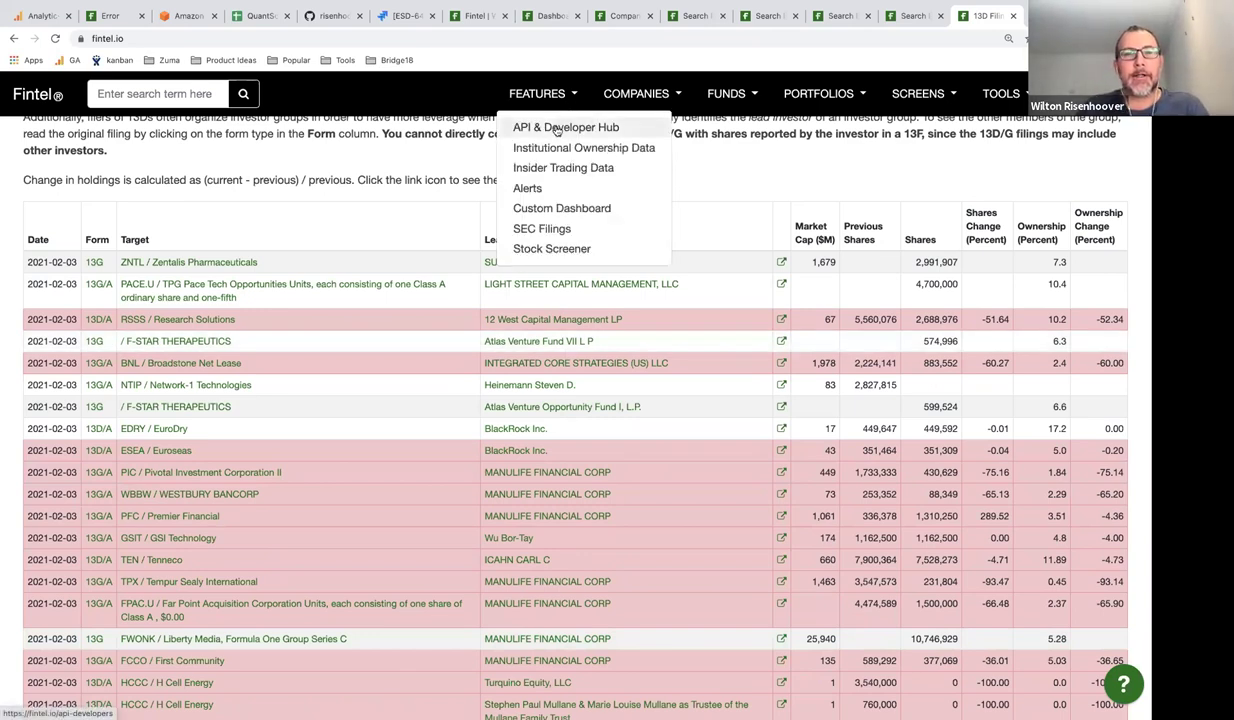
pyautogui.click(557, 130)
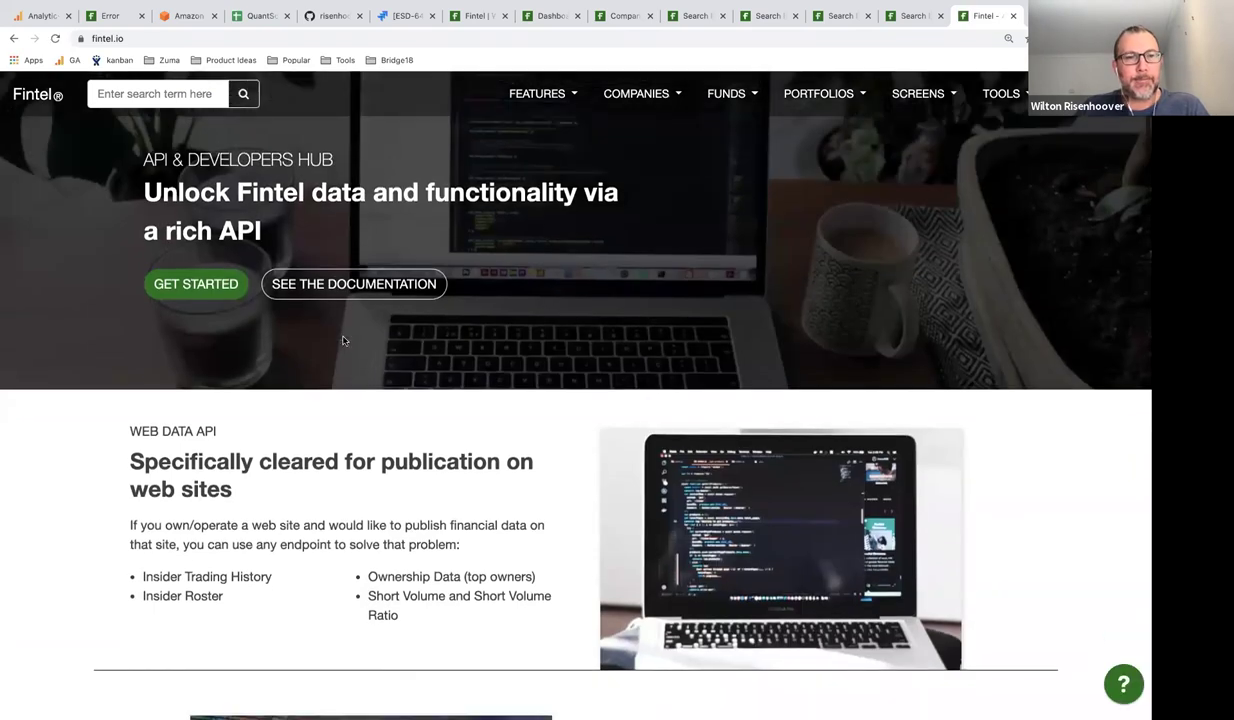
pyautogui.scroll(-1, 340, 285)
pyautogui.click(352, 296)
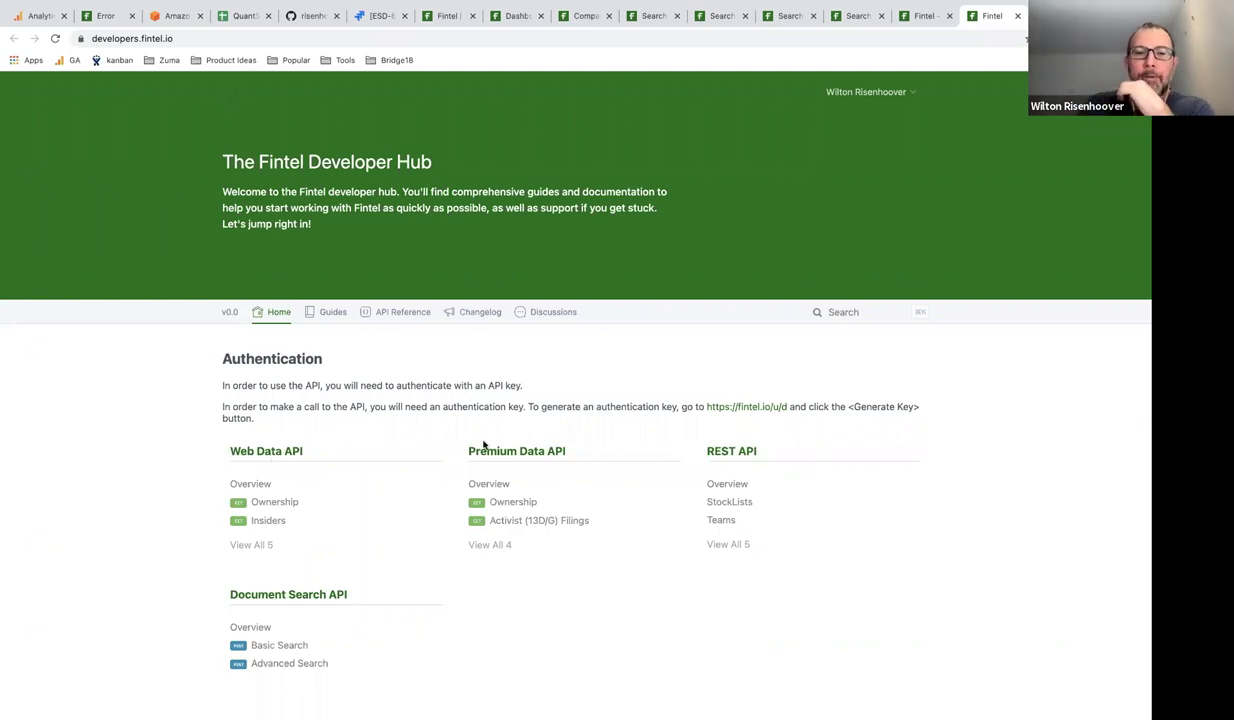
# View the full Premium Data API reference, and the REST API reference with its StockLists endpoints expanded.
pyautogui.click(497, 546)
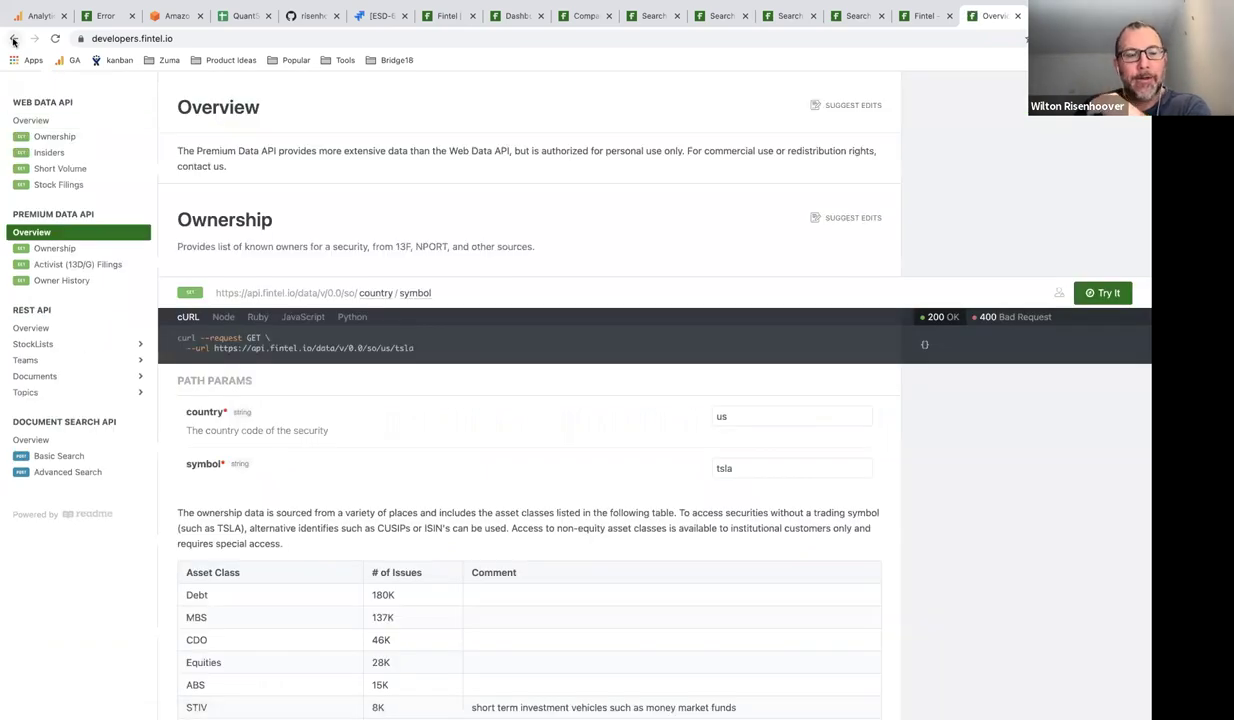
pyautogui.click(13, 40)
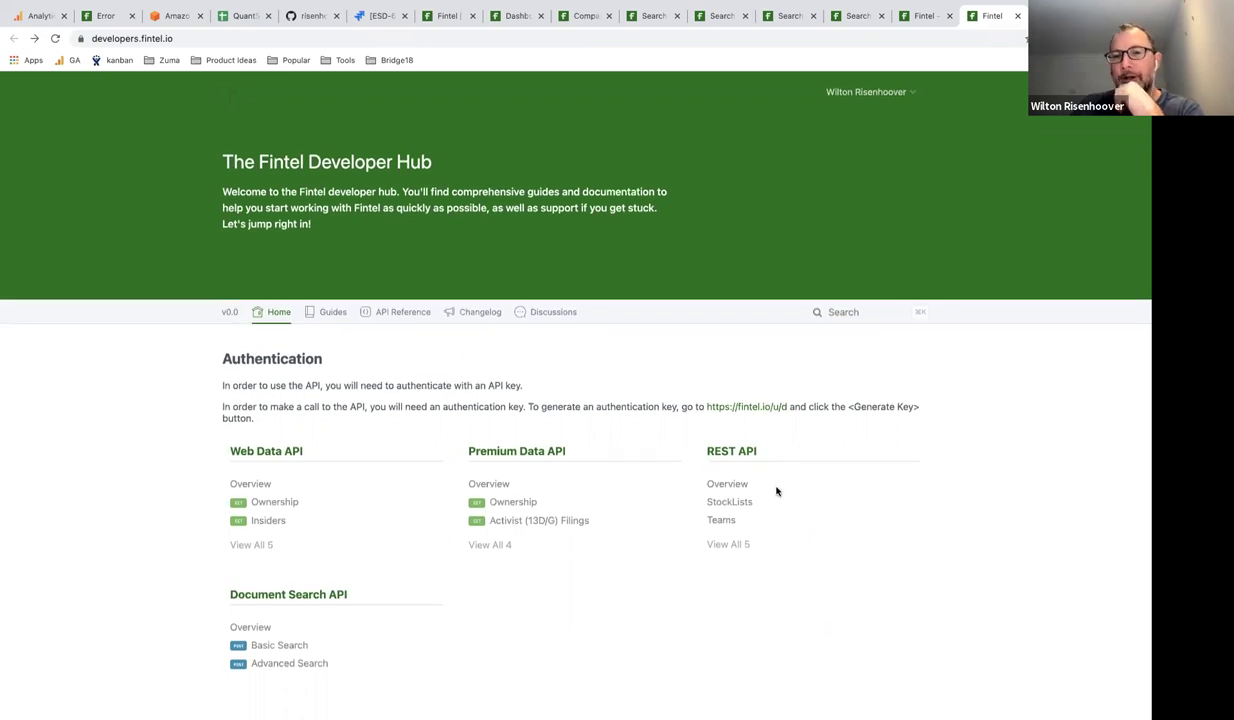
pyautogui.click(734, 548)
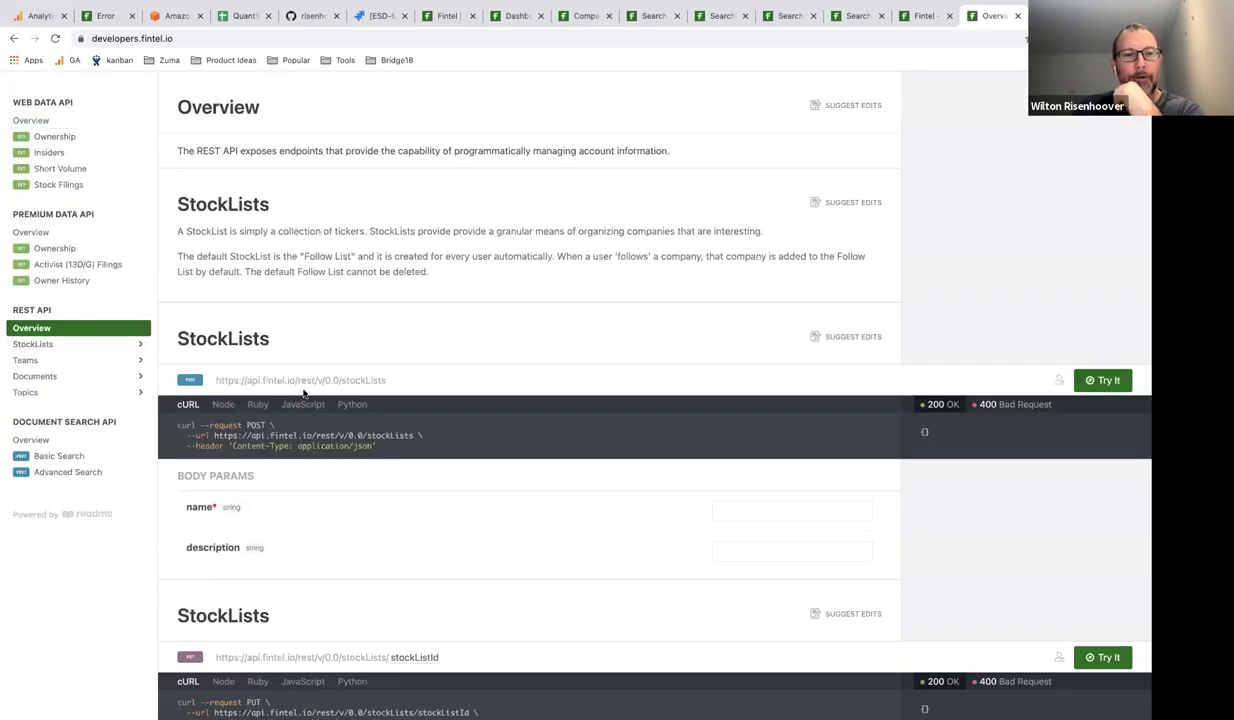
pyautogui.click(145, 343)
pyautogui.scroll(-1, 100, 400)
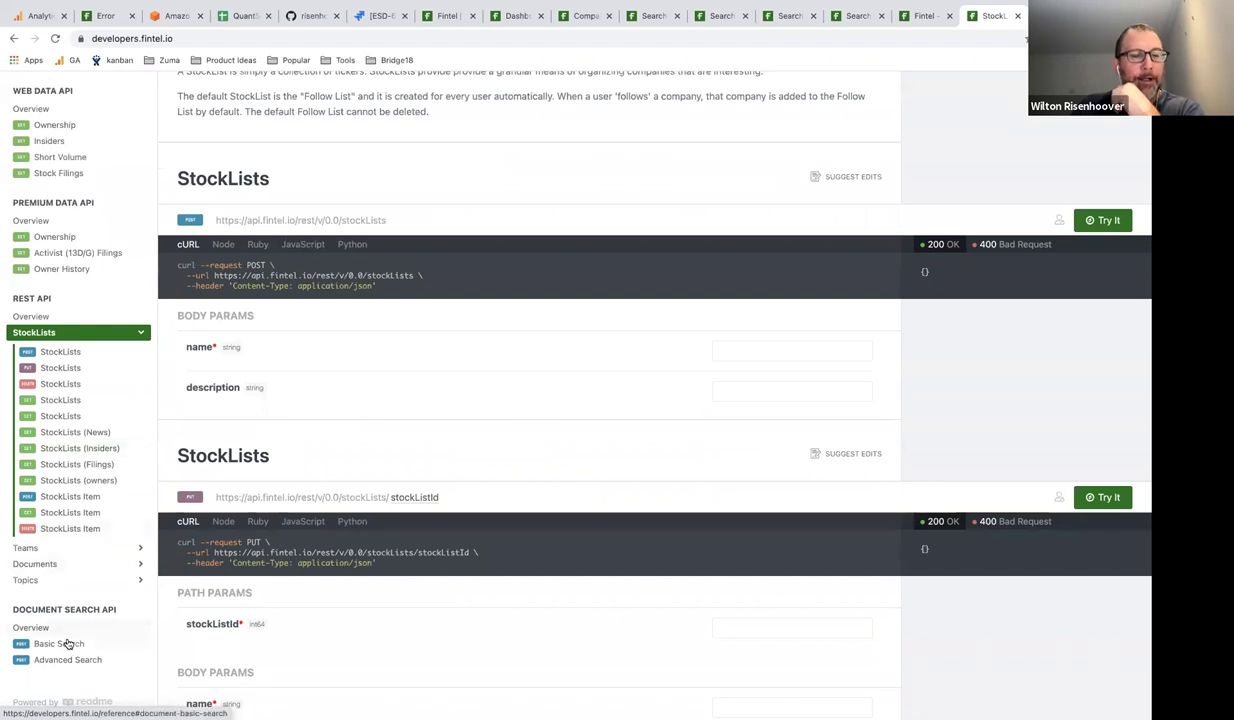
# Switch back to the "tsla sec" full-text search results and look through the listed SEC documents.
pyautogui.moveTo(873, 2)
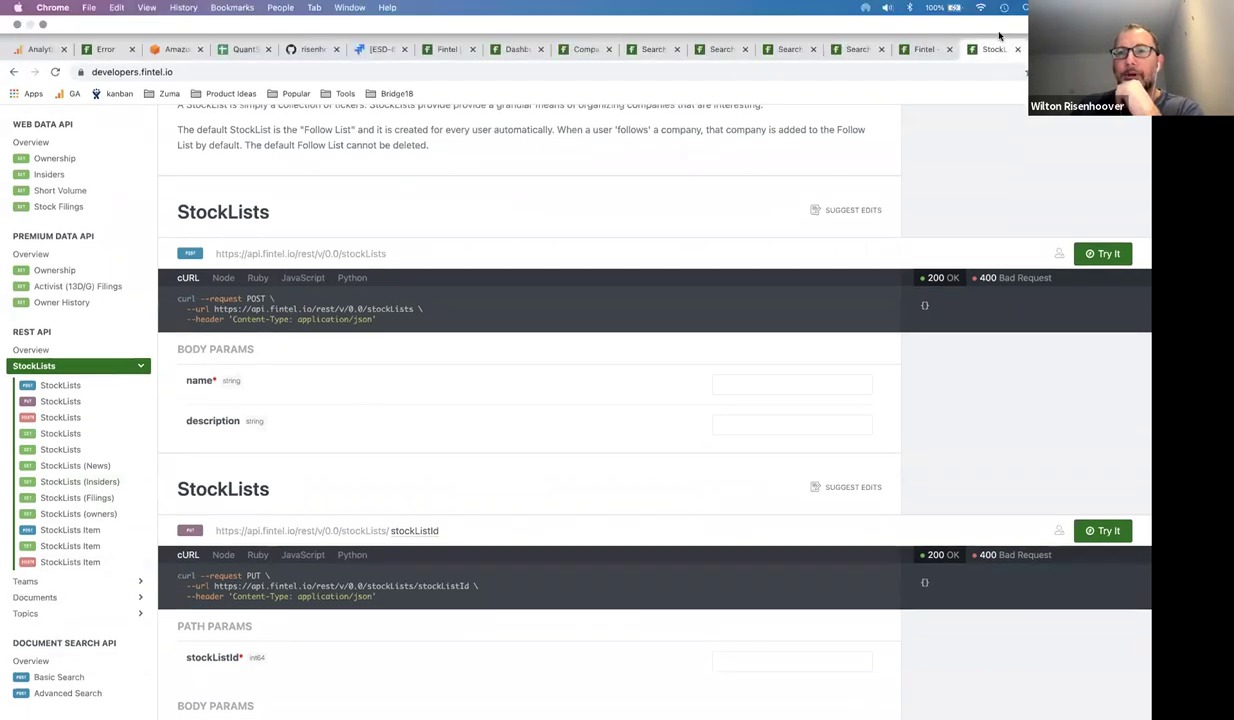
pyautogui.click(855, 49)
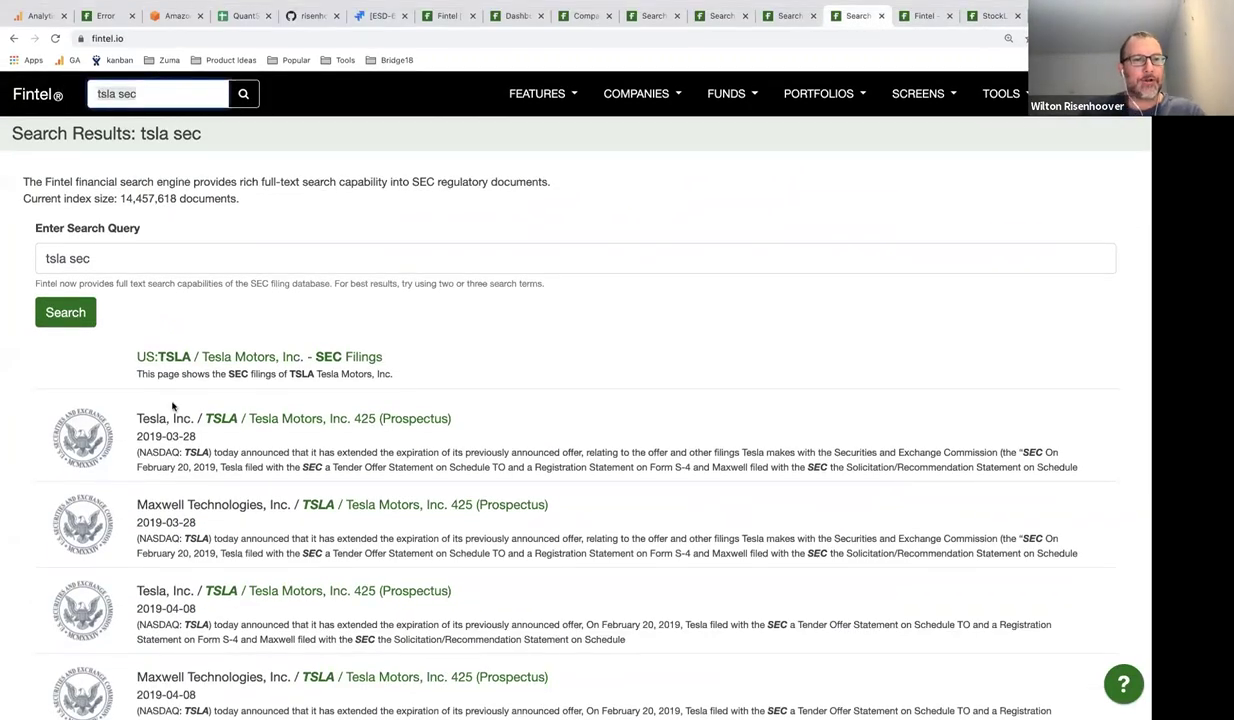
pyautogui.scroll(-1, 279, 338)
pyautogui.scroll(-3, 279, 338)
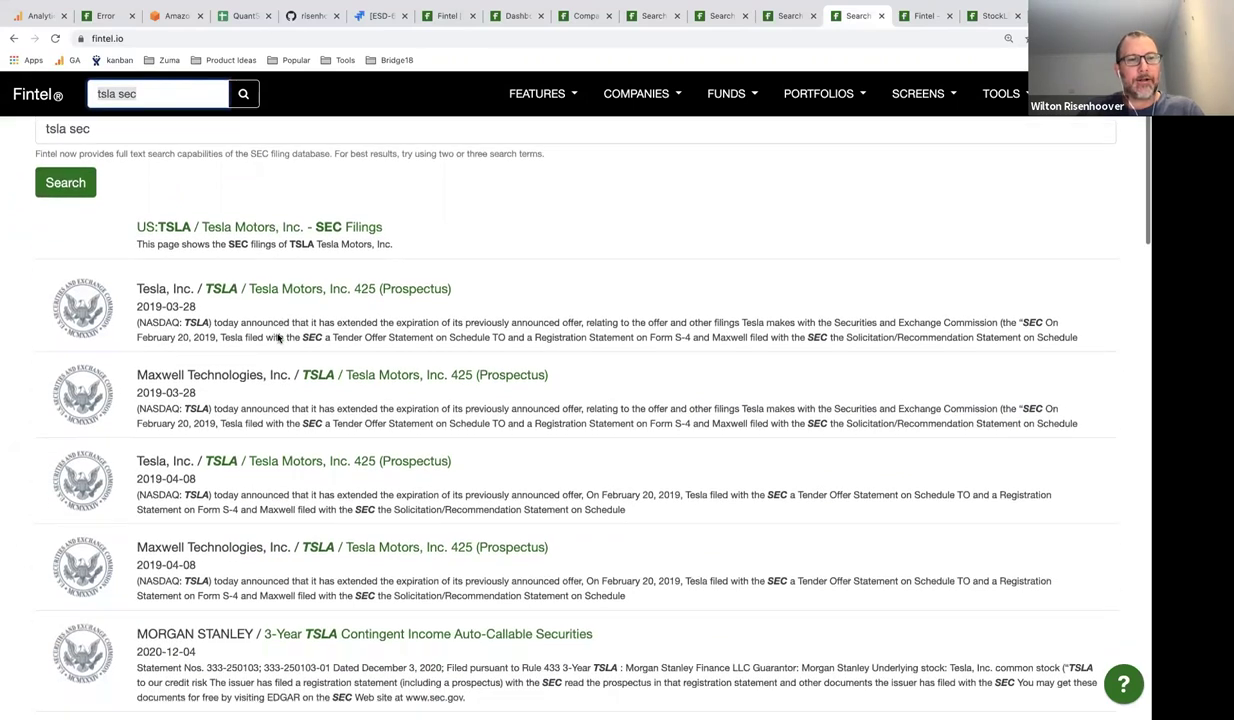
pyautogui.scroll(-1, 89, 355)
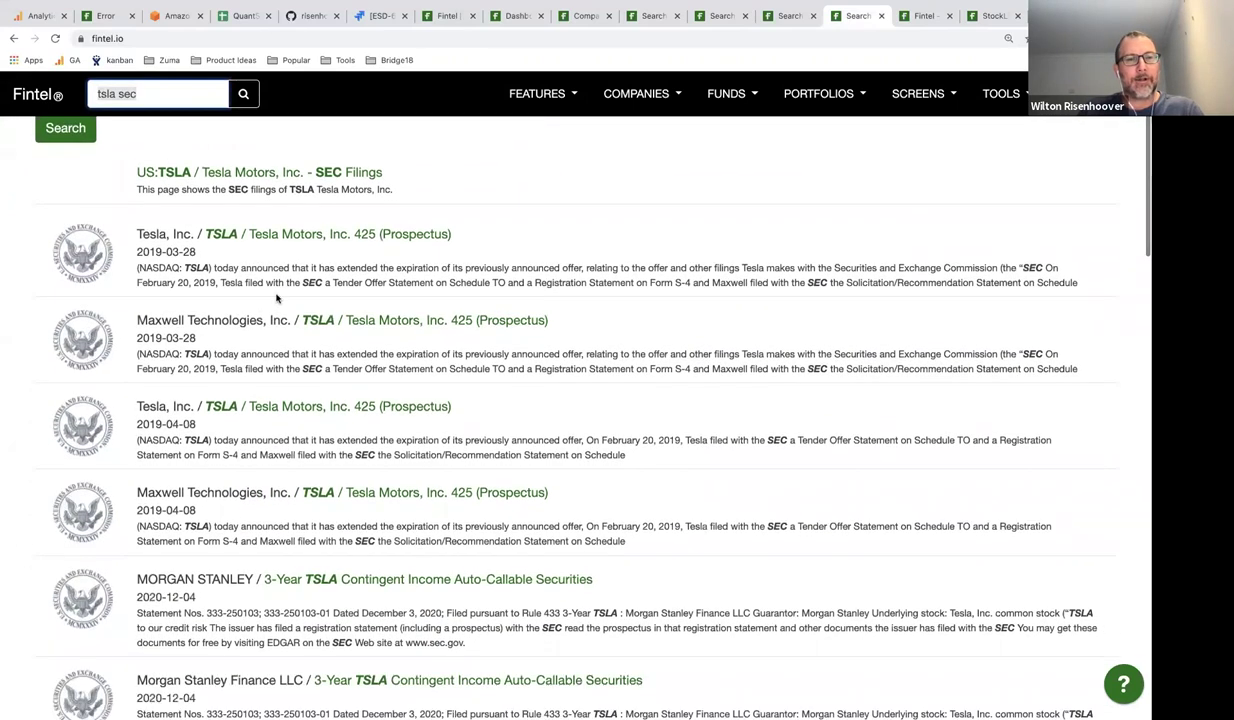
# Open the Maxwell Technologies 425 prospectus dated 2019-03-28 from the search results and skim the tender offer extension.
pyautogui.click(395, 324)
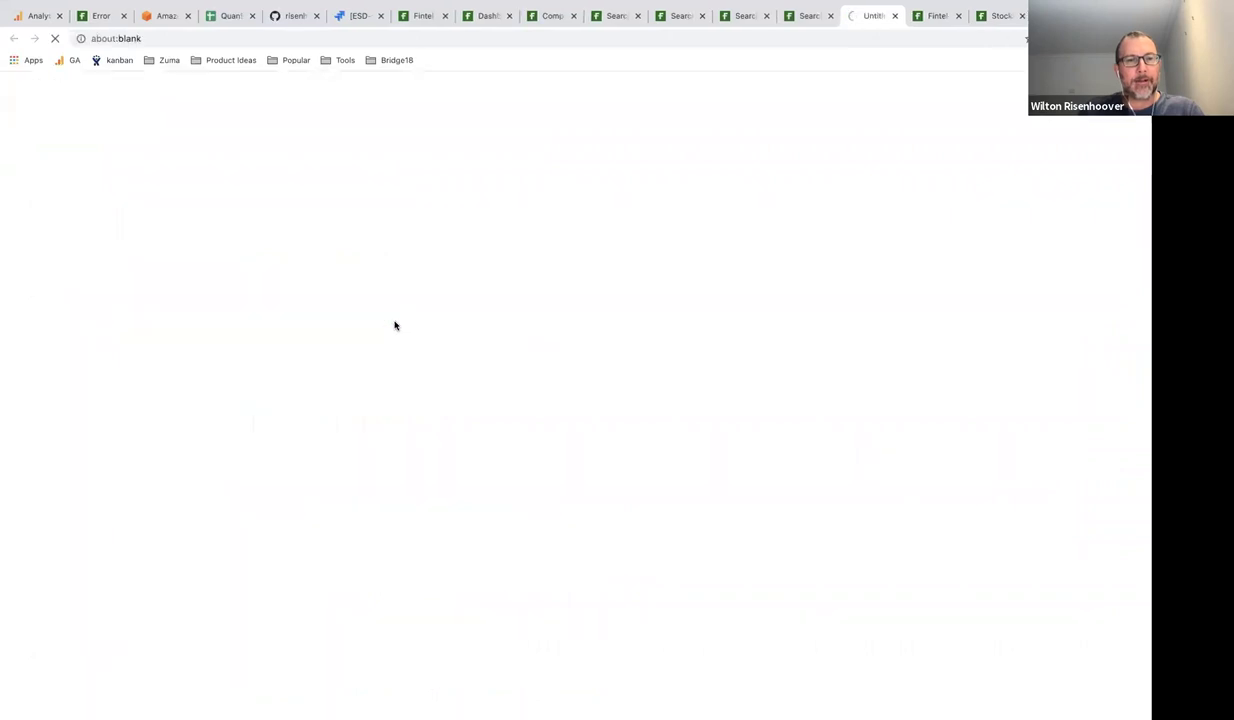
pyautogui.scroll(-8, 394, 323)
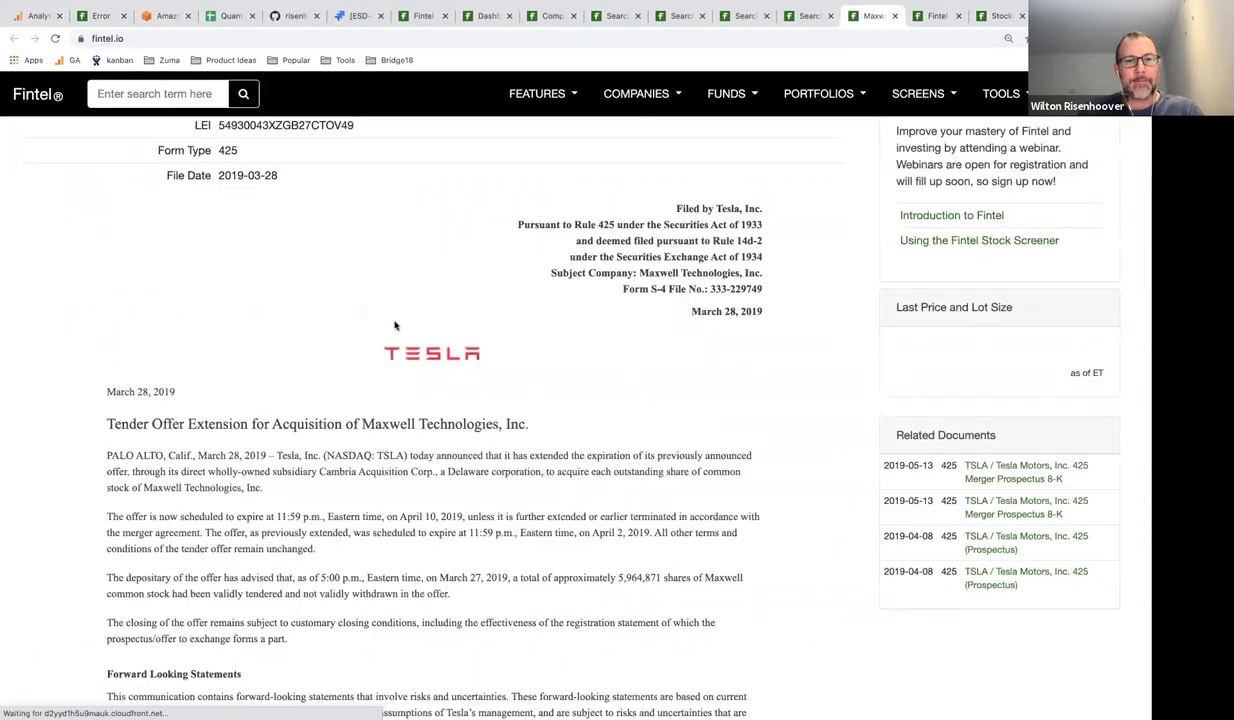
pyautogui.scroll(-1, 395, 320)
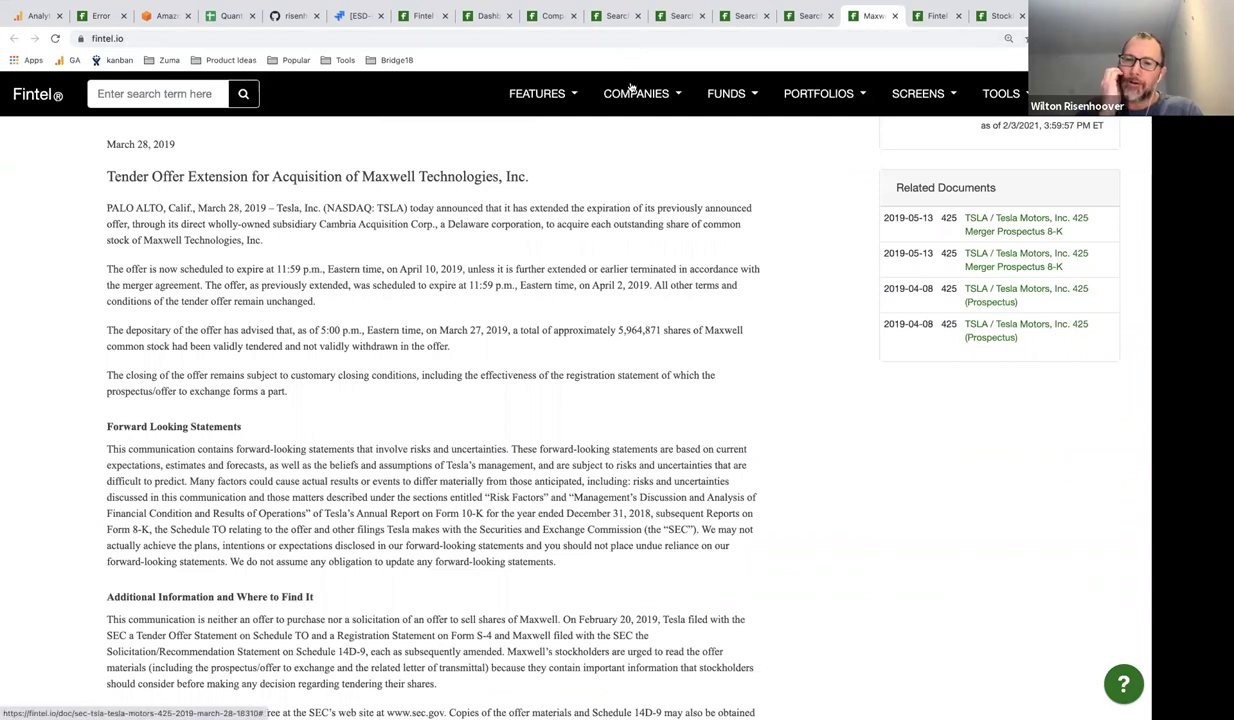
pyautogui.scroll(8, 632, 88)
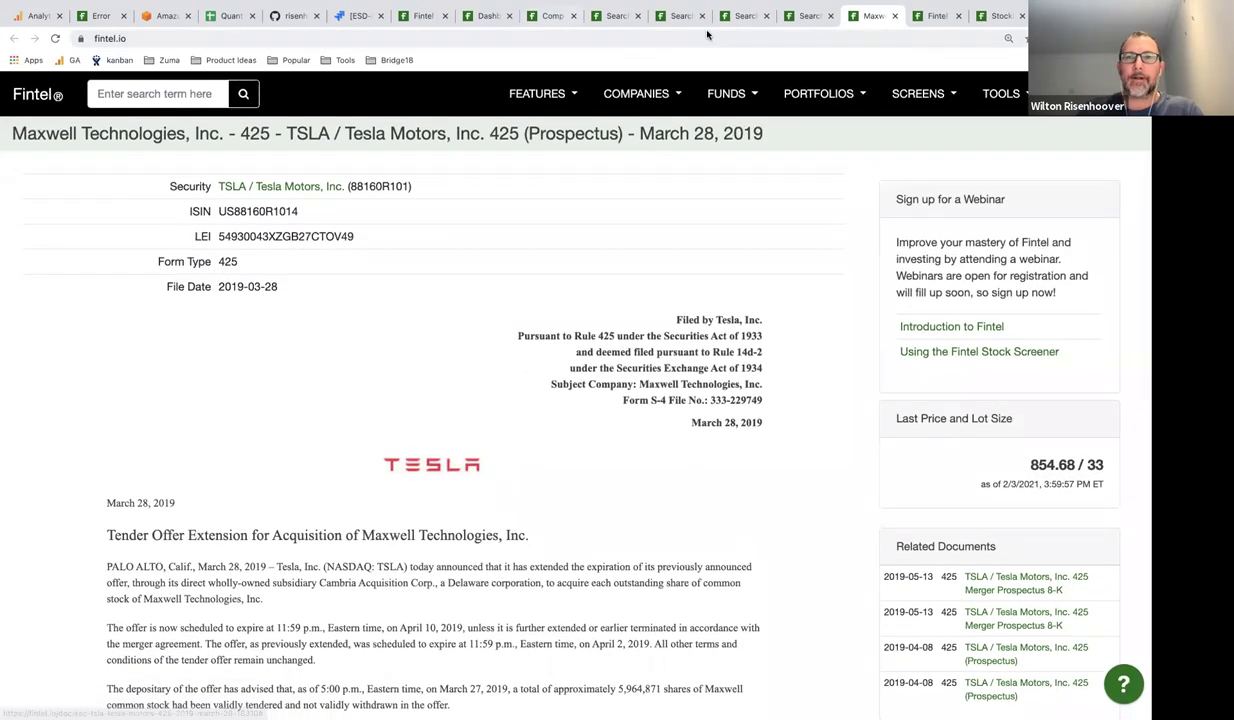
# Return to the "tsla sec" full-text search results and highlight the current document index size.
pyautogui.click(810, 16)
pyautogui.scroll(3, 570, 278)
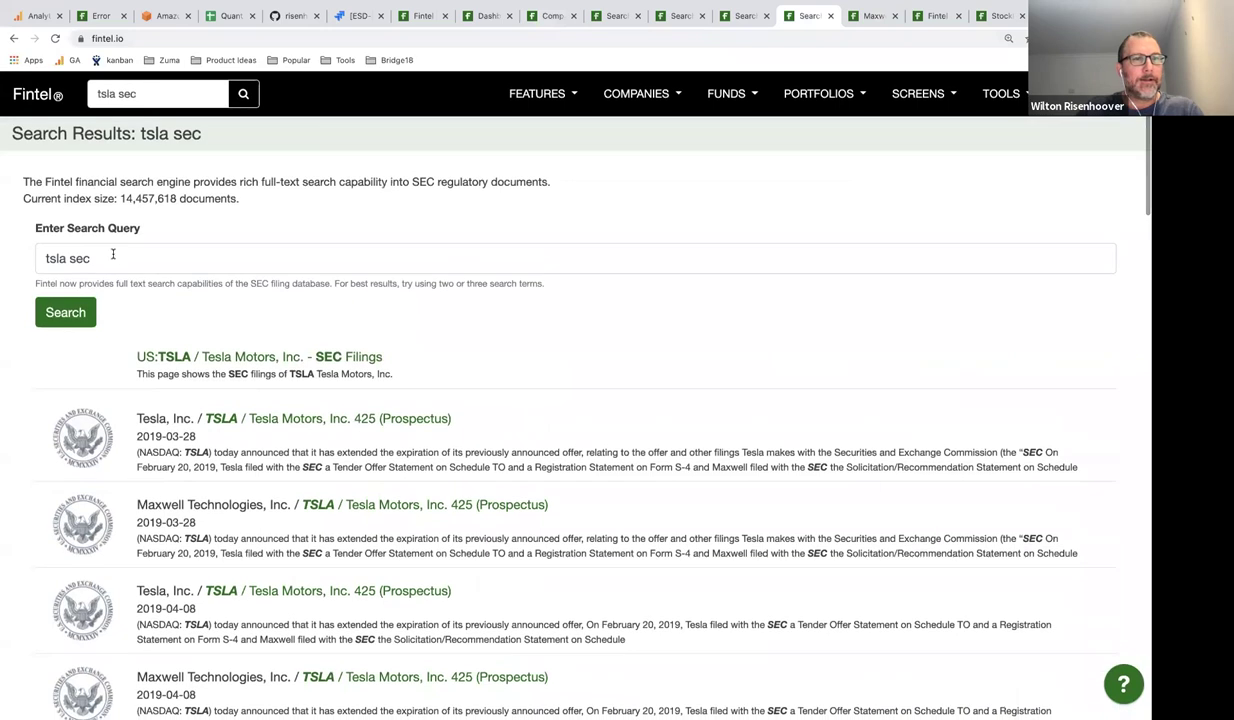
pyautogui.moveTo(128, 197); pyautogui.dragTo(170, 197)
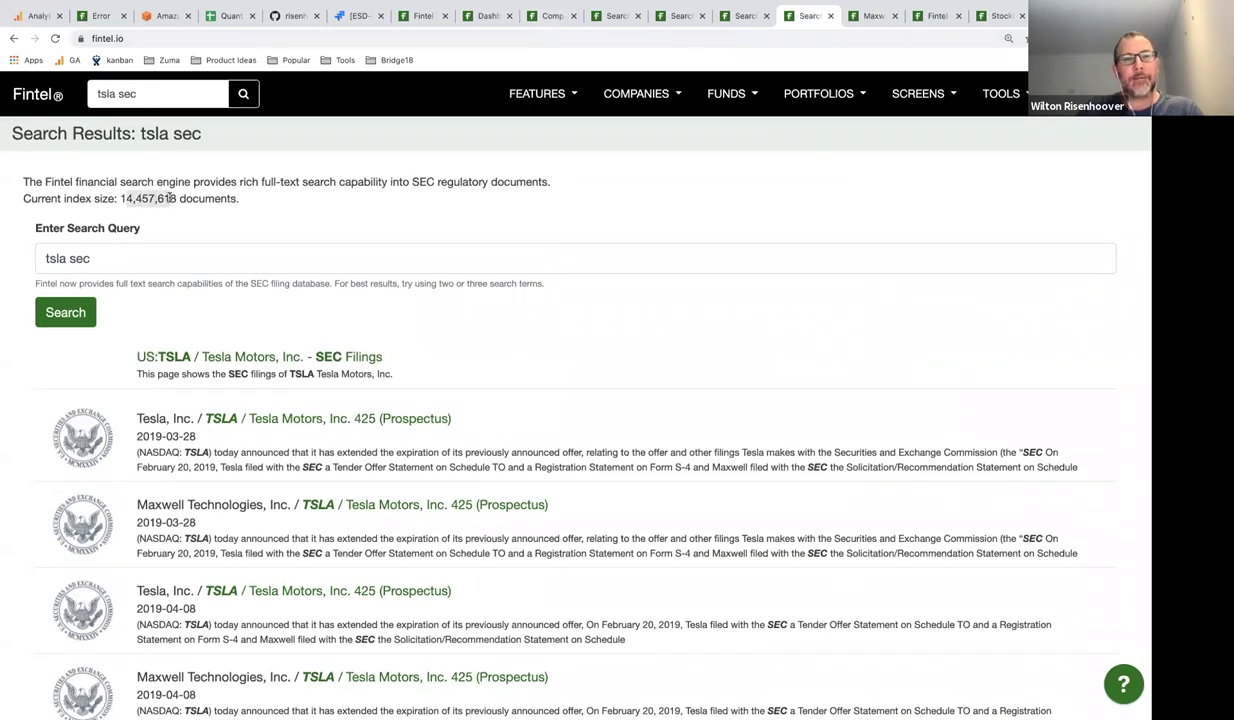
pyautogui.click(233, 192)
# Search the SEC documents for "tata motors" and look through the listed company pages and filings.
pyautogui.click(156, 262)
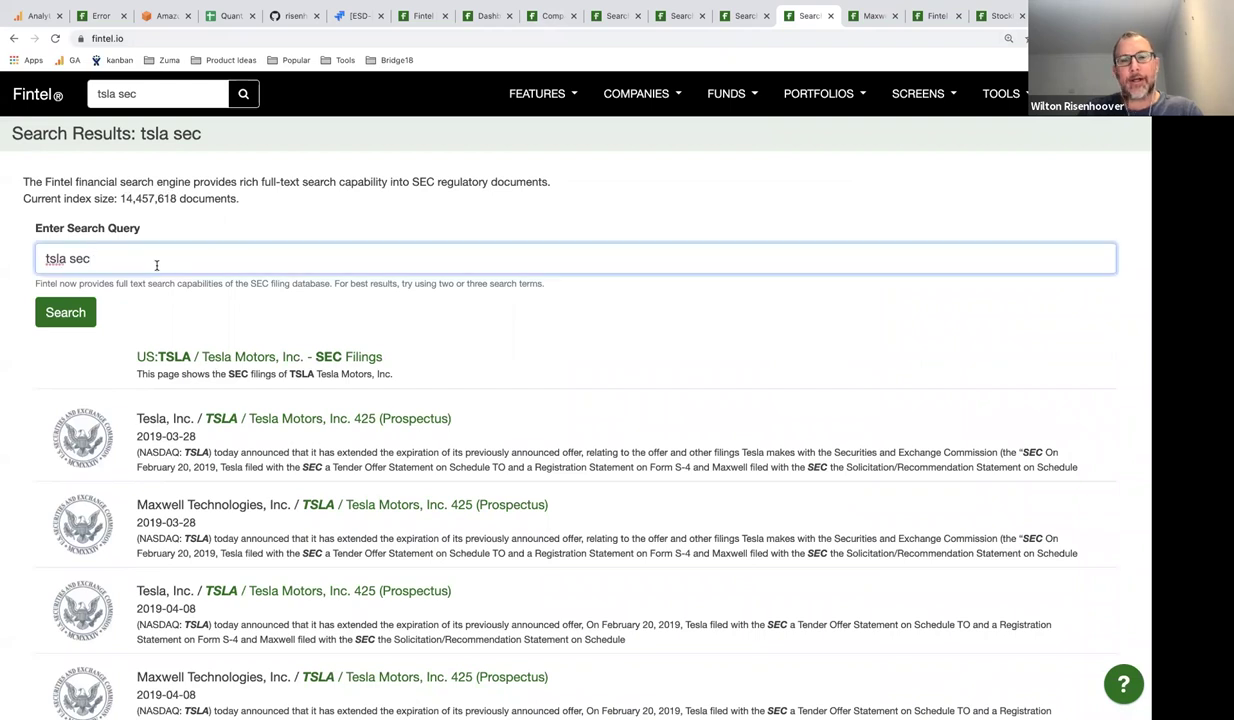
pyautogui.moveTo(127, 258); pyautogui.dragTo(27, 260)
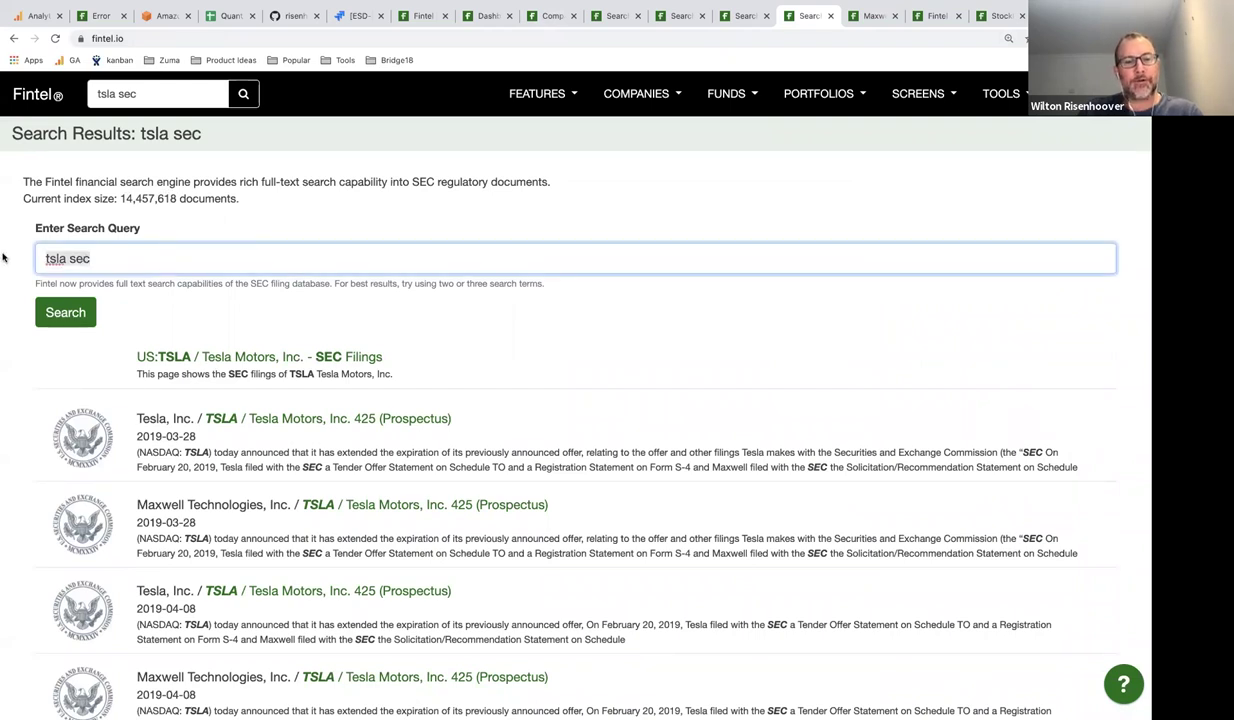
pyautogui.write('tata motors')
pyautogui.press('Return')
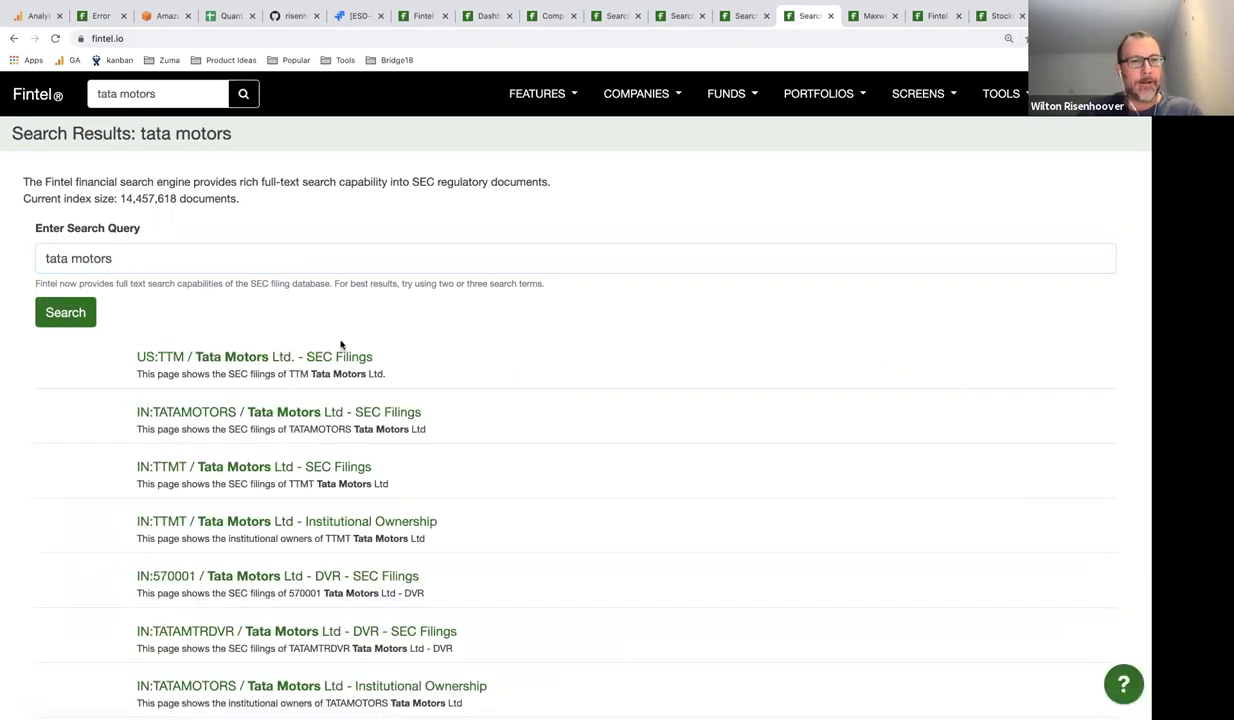
pyautogui.scroll(-5, 340, 344)
pyautogui.scroll(-15, 340, 344)
pyautogui.scroll(-8, 341, 344)
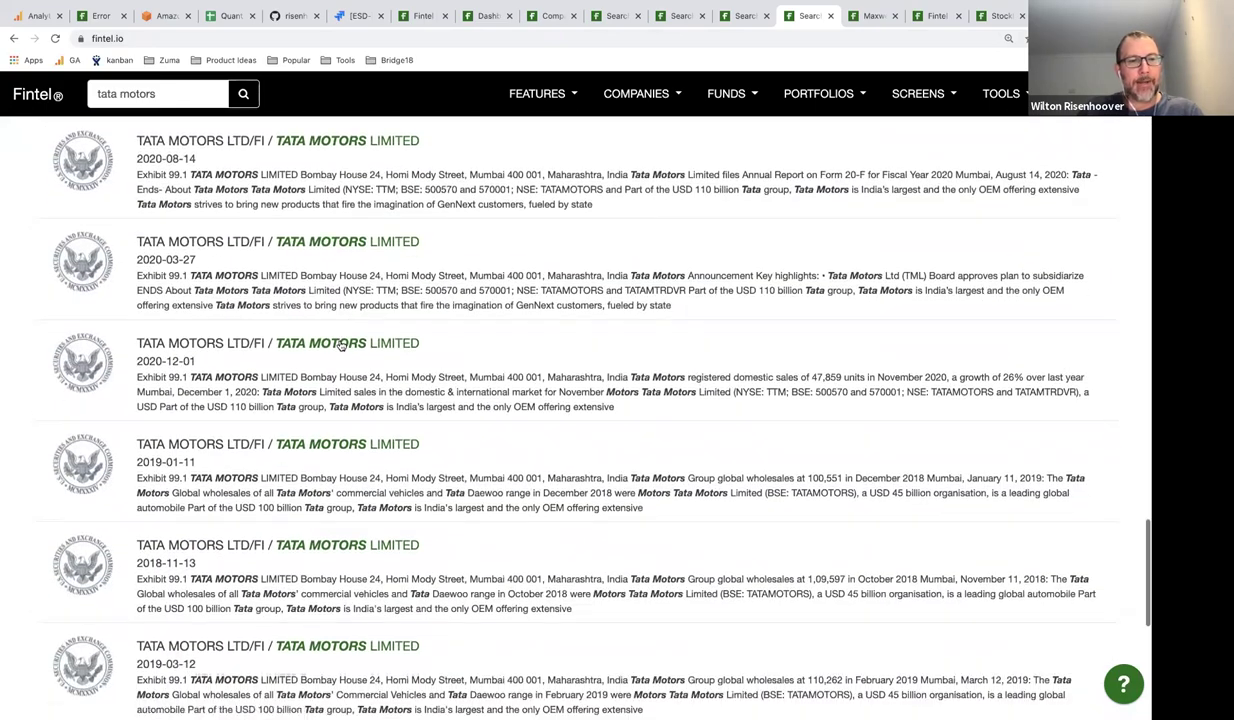
pyautogui.scroll(5, 341, 344)
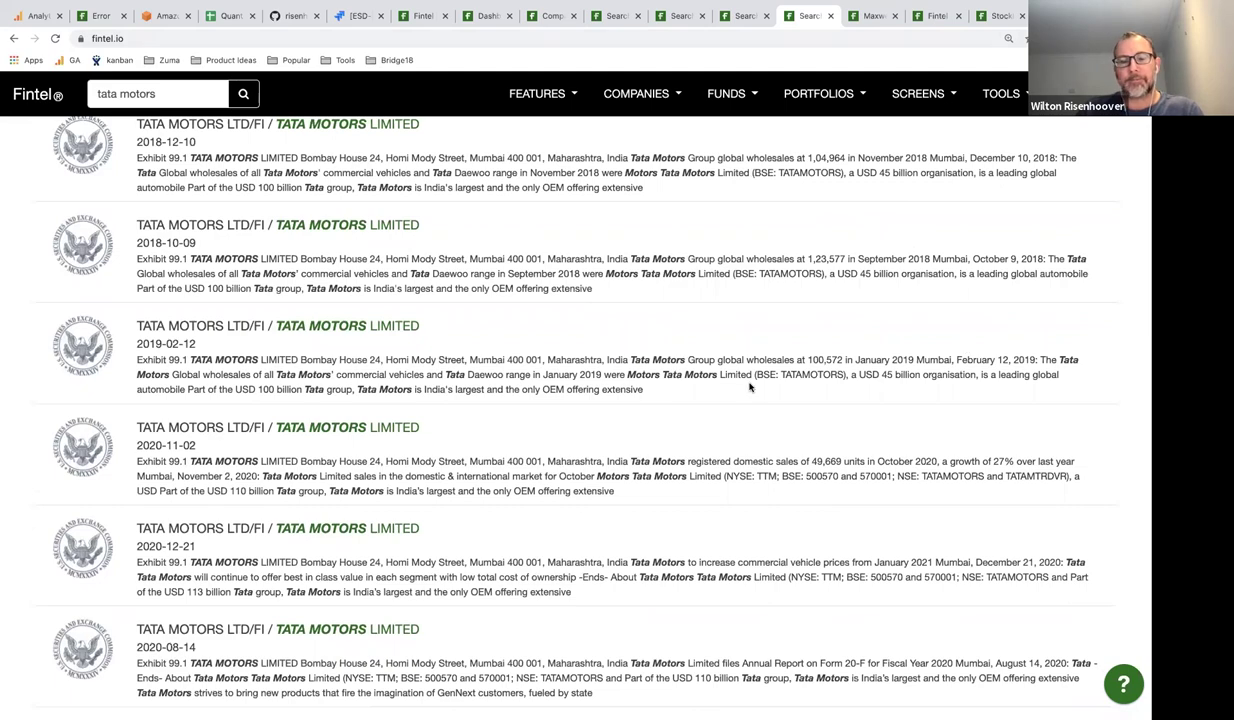
pyautogui.scroll(15, 583, 505)
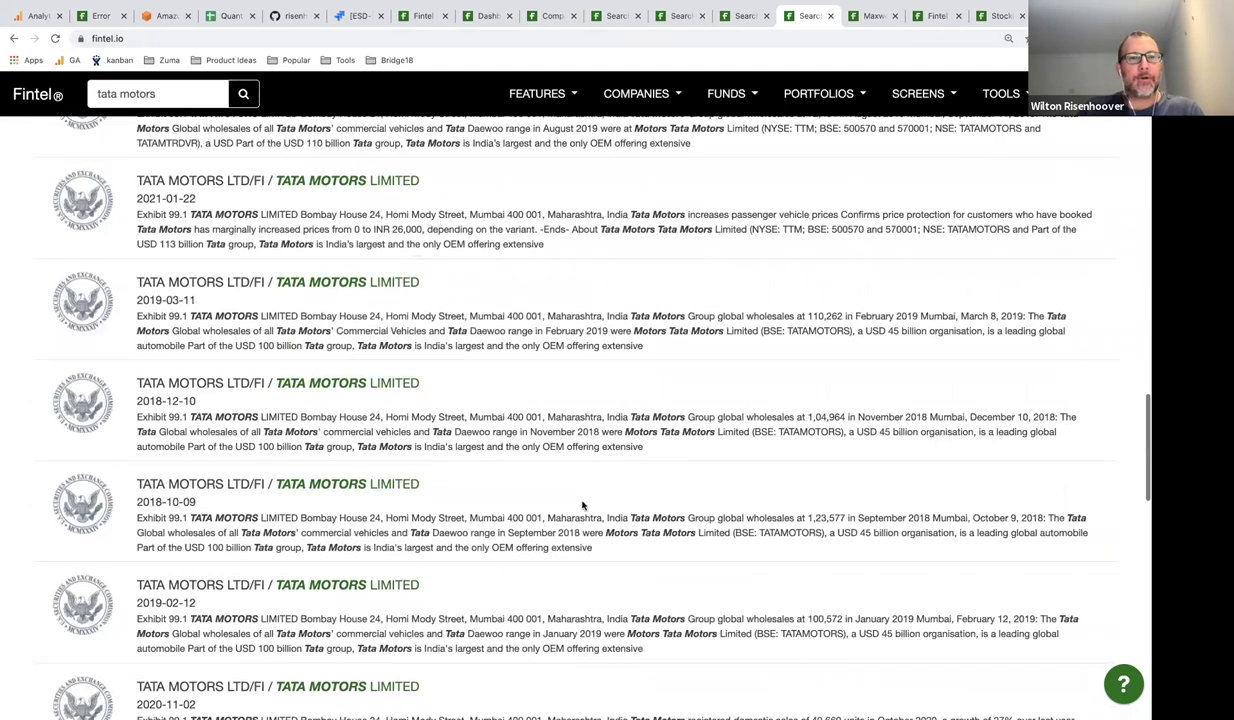
pyautogui.scroll(10, 572, 348)
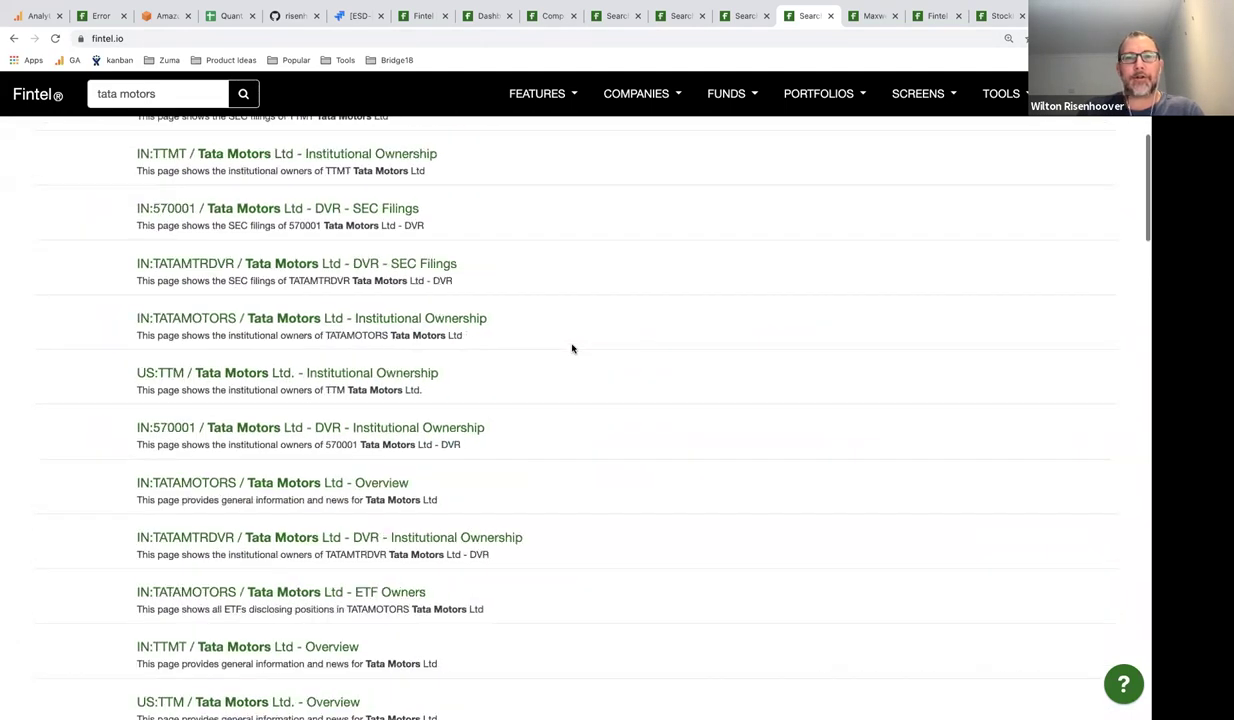
pyautogui.scroll(3, 572, 348)
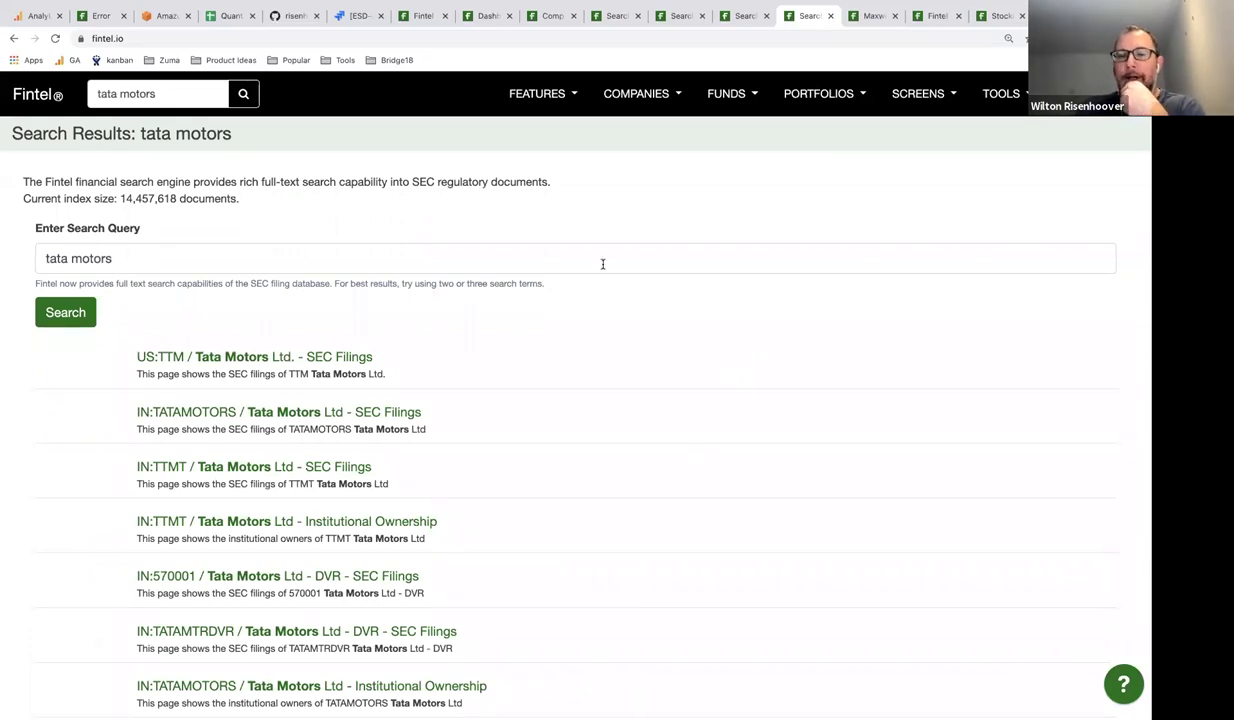
# View the alerts list on the Fintel dashboard, and open the Welcome team's message board.
pyautogui.click(32, 98)
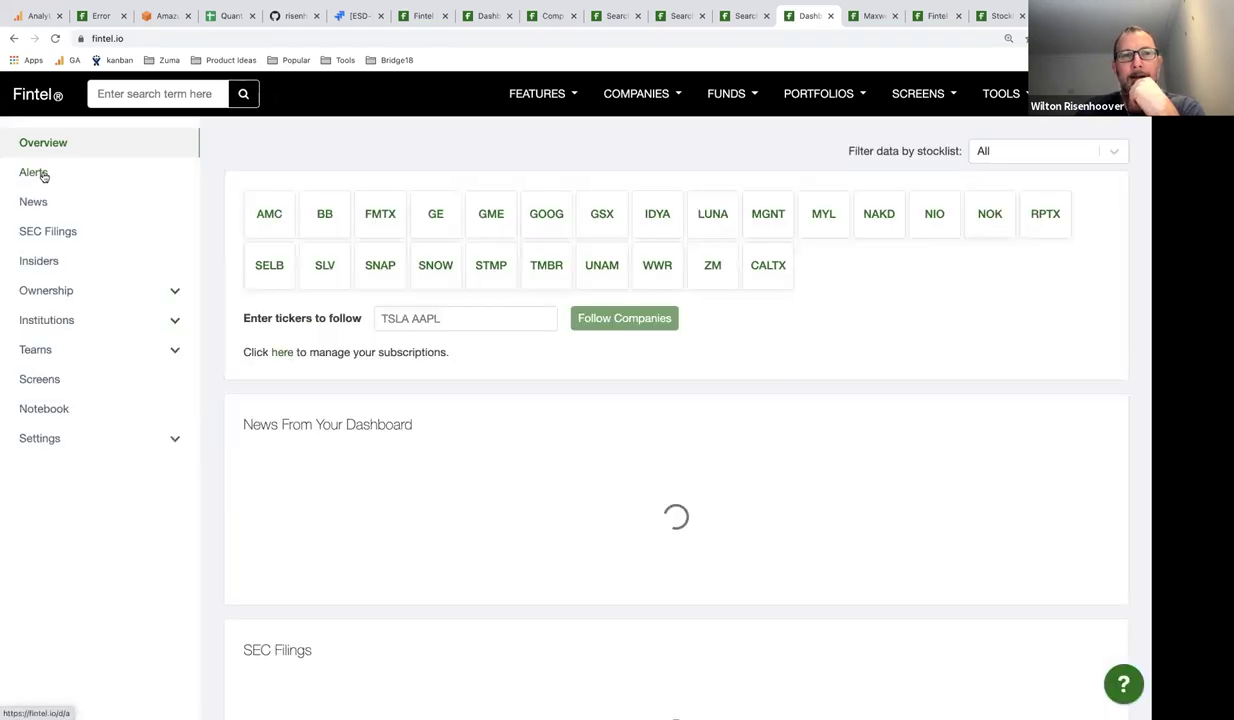
pyautogui.click(42, 174)
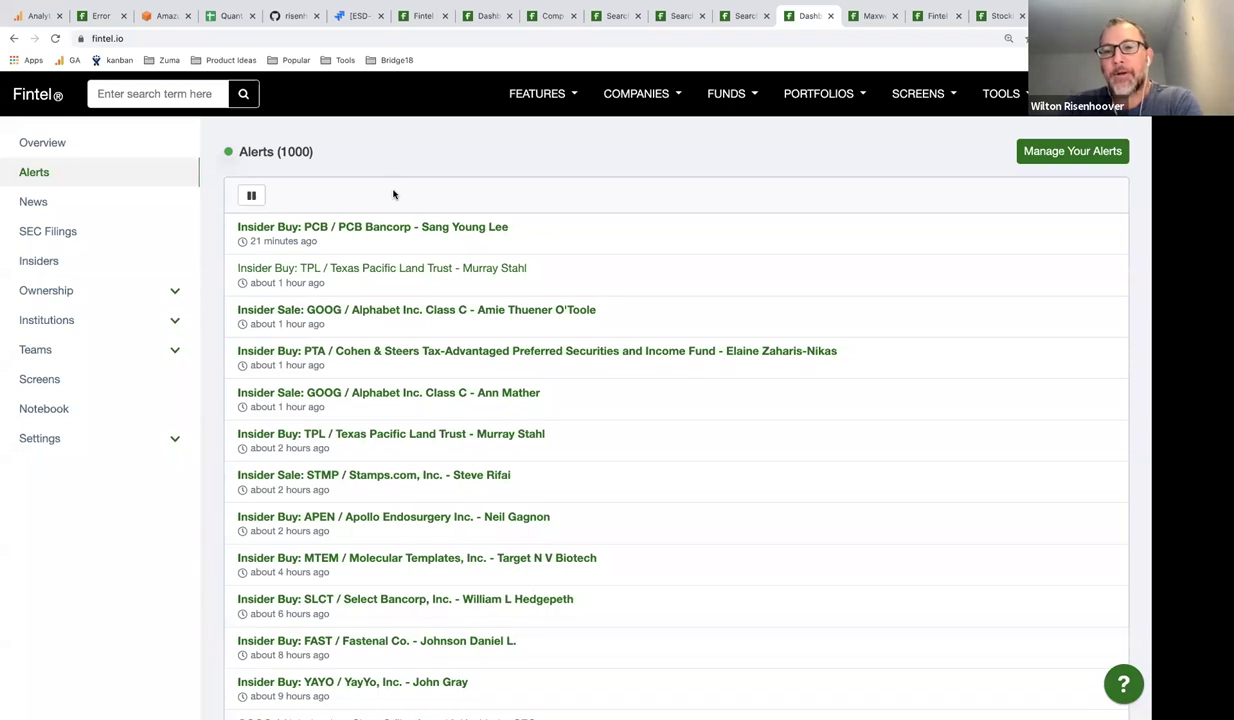
pyautogui.moveTo(780, 2)
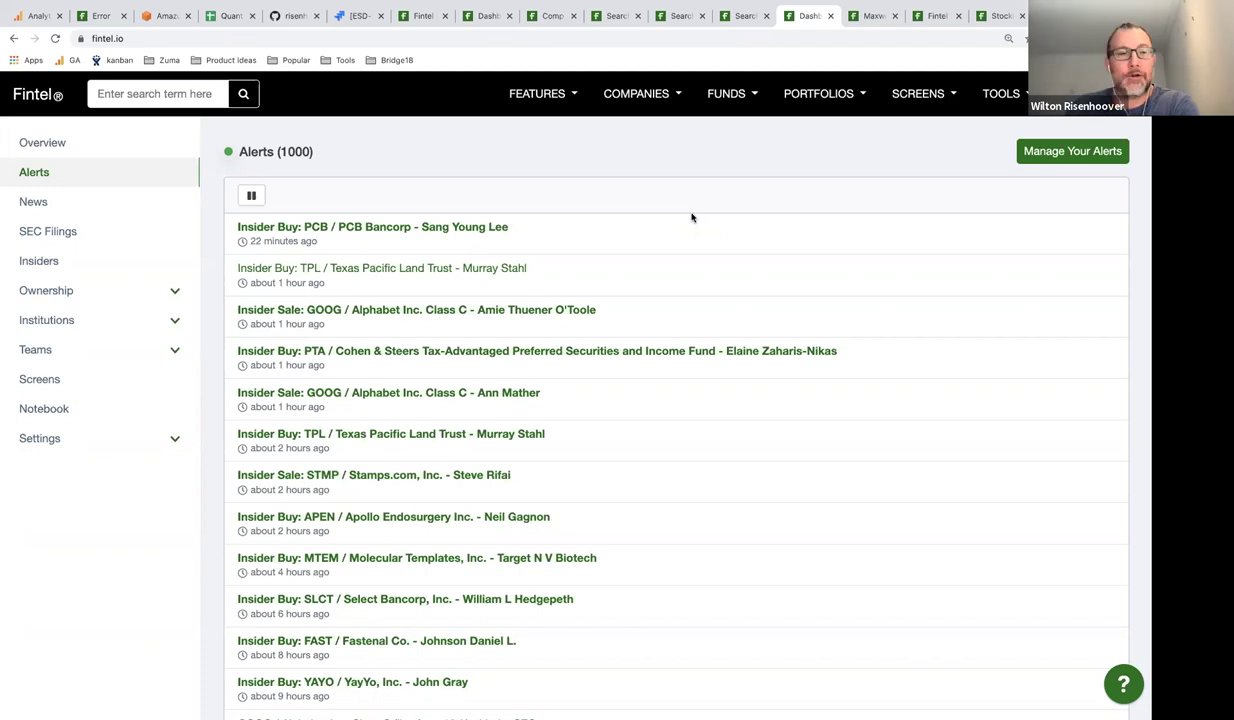
pyautogui.click(175, 350)
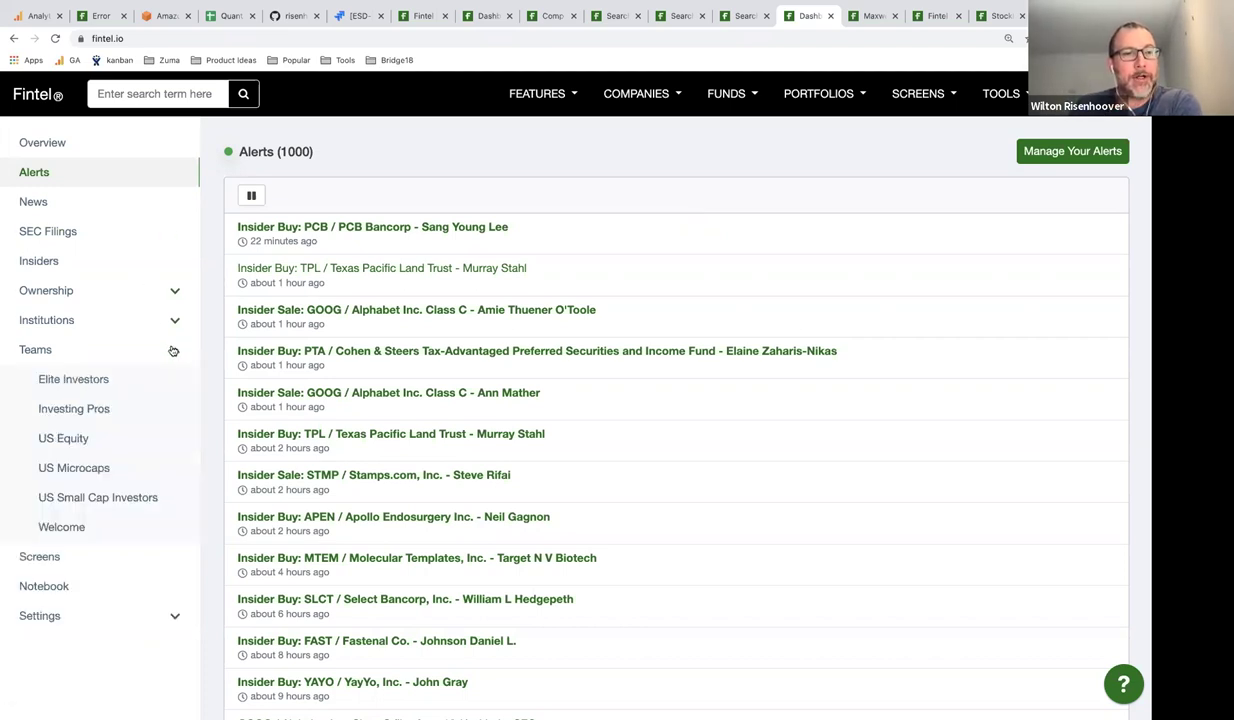
pyautogui.click(68, 530)
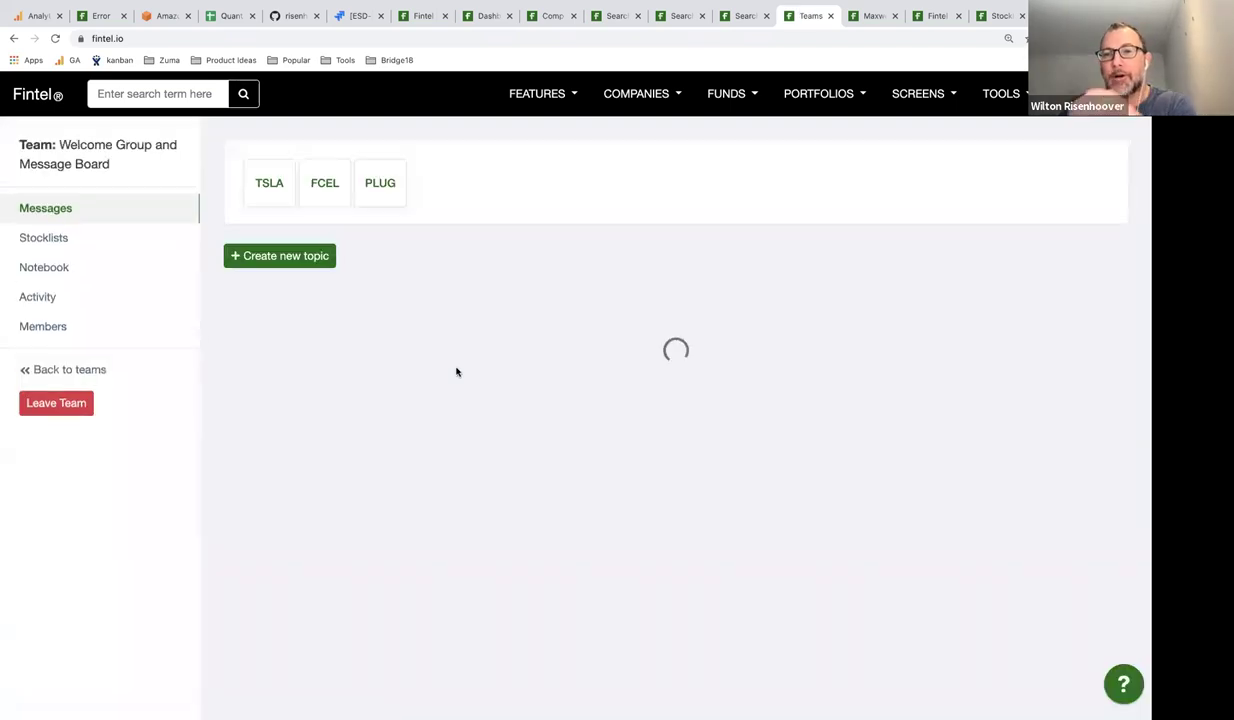